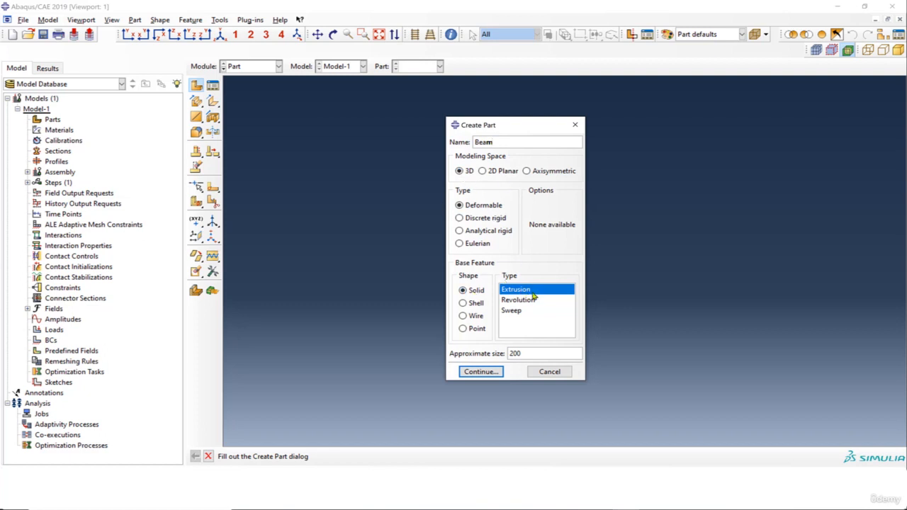
# - Start the Beam part as a 3D deformable solid extrusion and sketch a flat horizontal rectangle about 200 wide across the origin
pyautogui.click(532, 353)
pyautogui.click(488, 374)
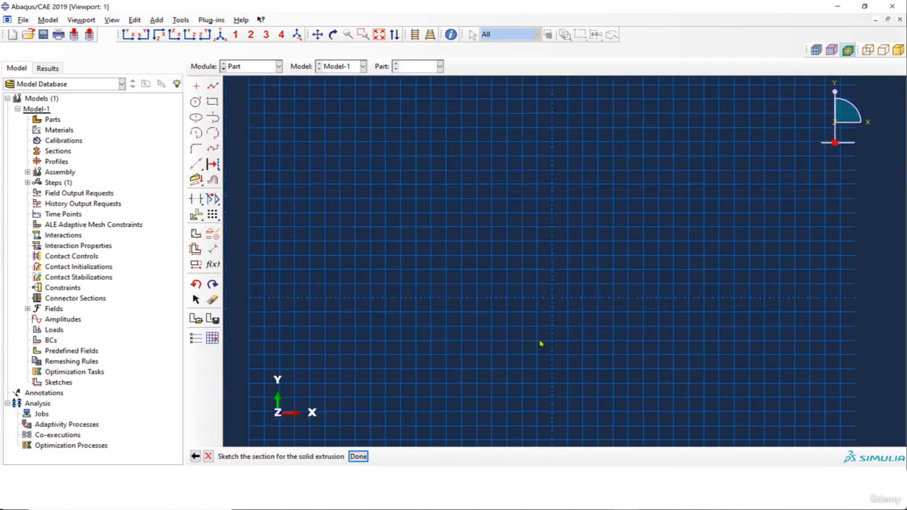
pyautogui.click(213, 102)
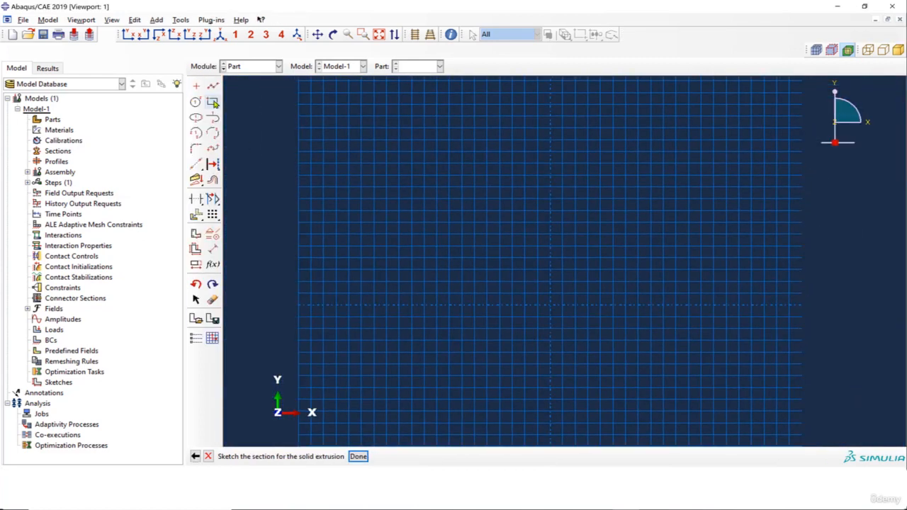
pyautogui.click(299, 283)
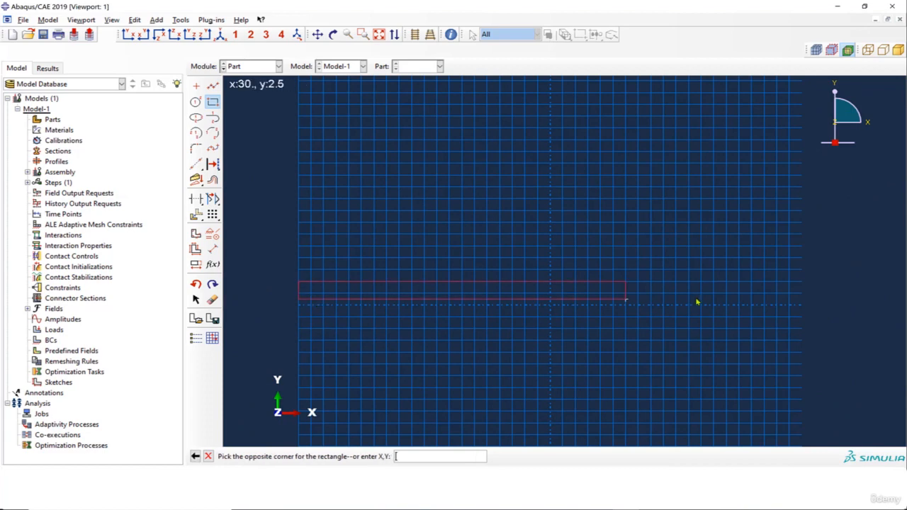
pyautogui.click(802, 318)
# - Dimension the rectangle's horizontal length as 200
pyautogui.click(213, 249)
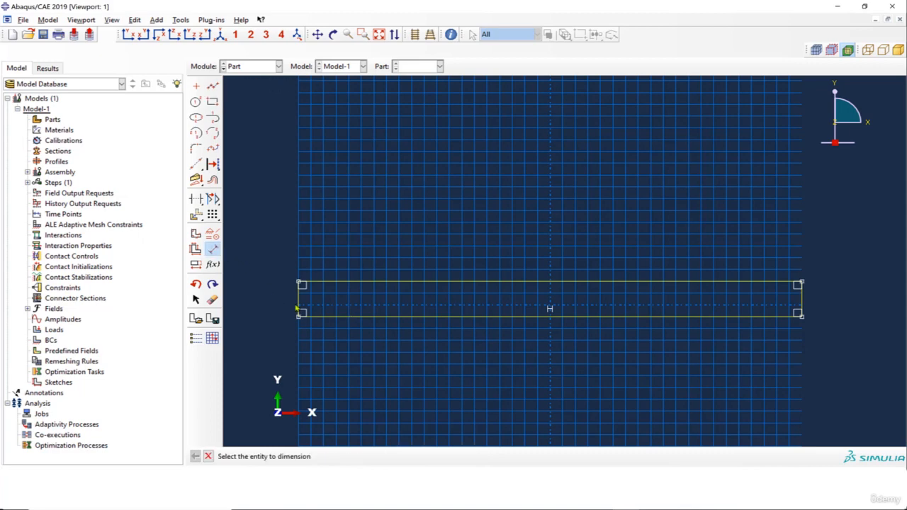
pyautogui.click(301, 314)
pyautogui.click(792, 326)
pyautogui.click(735, 363)
pyautogui.press('Return')
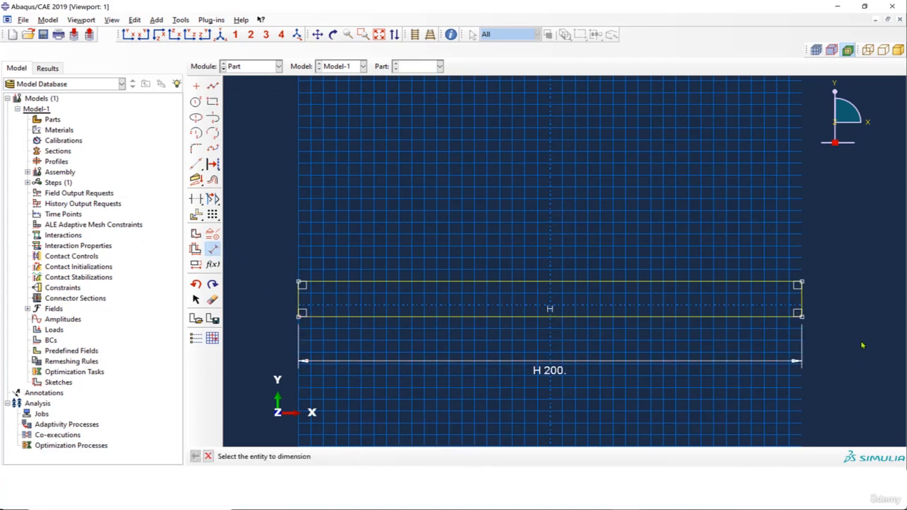
# - Dimension the rectangle's height and set it to 10
pyautogui.click(801, 284)
pyautogui.click(801, 314)
pyautogui.click(833, 312)
pyautogui.write('10')
pyautogui.press('Return')
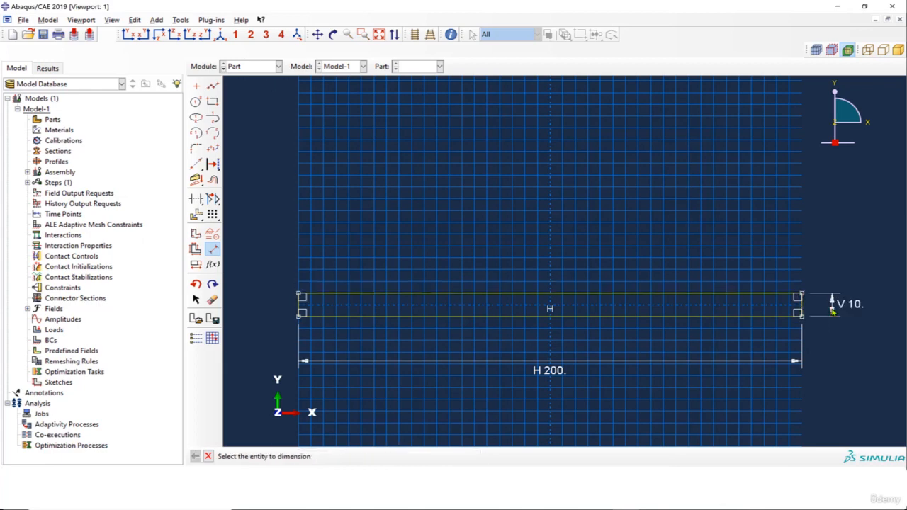
pyautogui.click(208, 457)
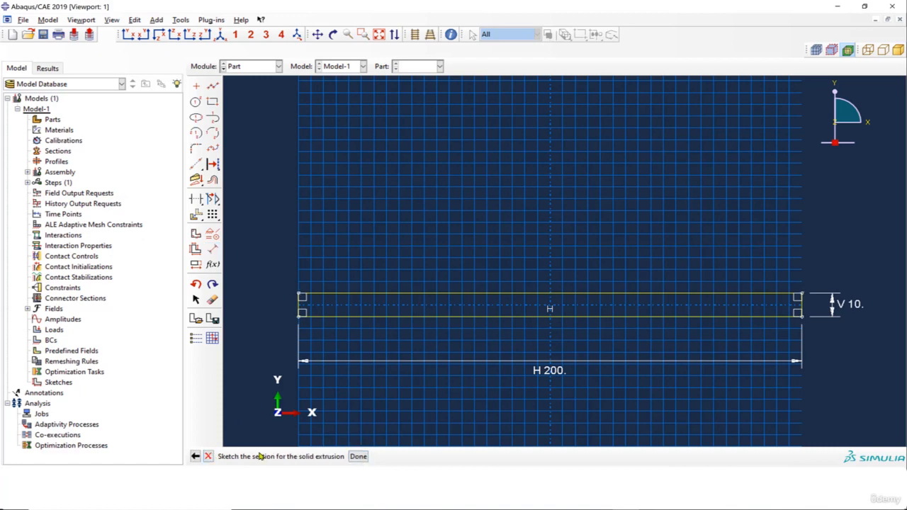
# - Finish the section sketch and extrude the rectangle to the beam's depth
pyautogui.click(358, 457)
pyautogui.moveTo(795, 248)
pyautogui.mouseDown()
pyautogui.moveTo(364, 129)
pyautogui.moveTo(354, 117)
pyautogui.mouseUp()
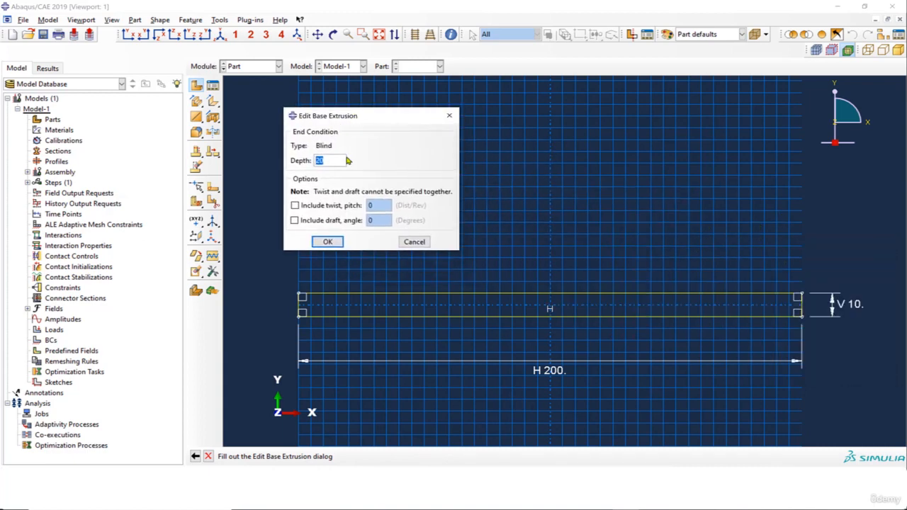
pyautogui.write('2')
pyautogui.press('Return')
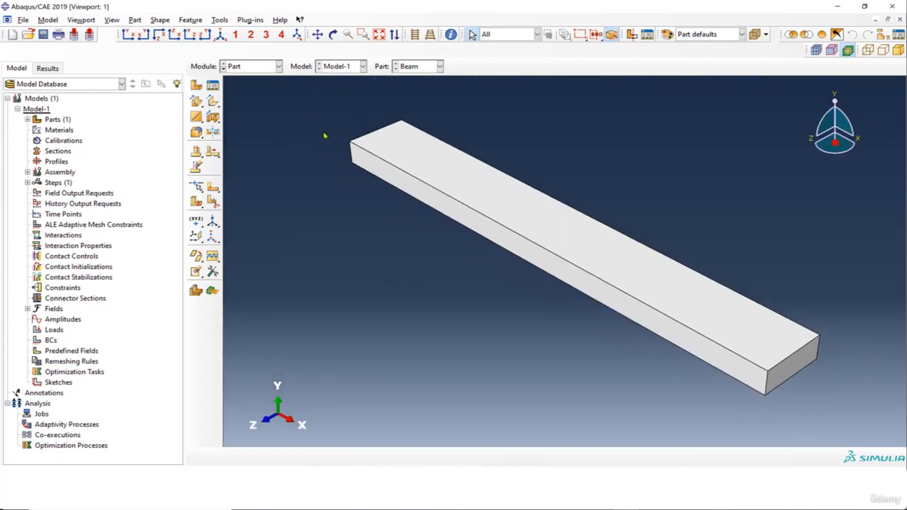
# - Start a new part named Fixture as a 3D discrete rigid solid extrusion with an approximate size of 200
pyautogui.click(28, 120)
pyautogui.click(56, 132)
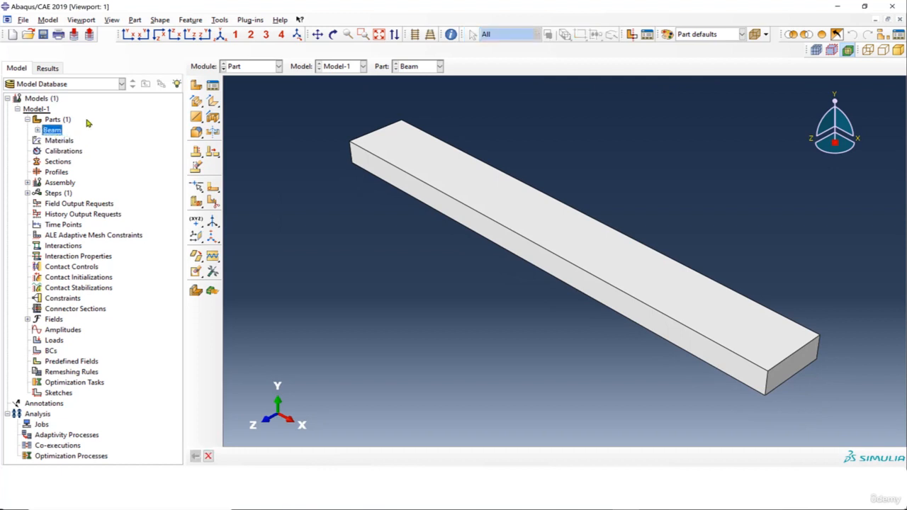
pyautogui.click(54, 119)
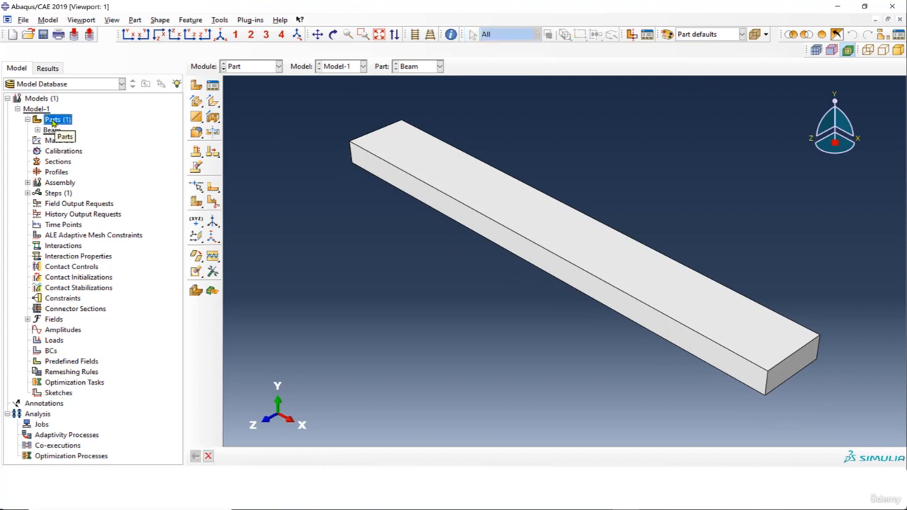
pyautogui.click(196, 84)
pyautogui.write('Fixture')
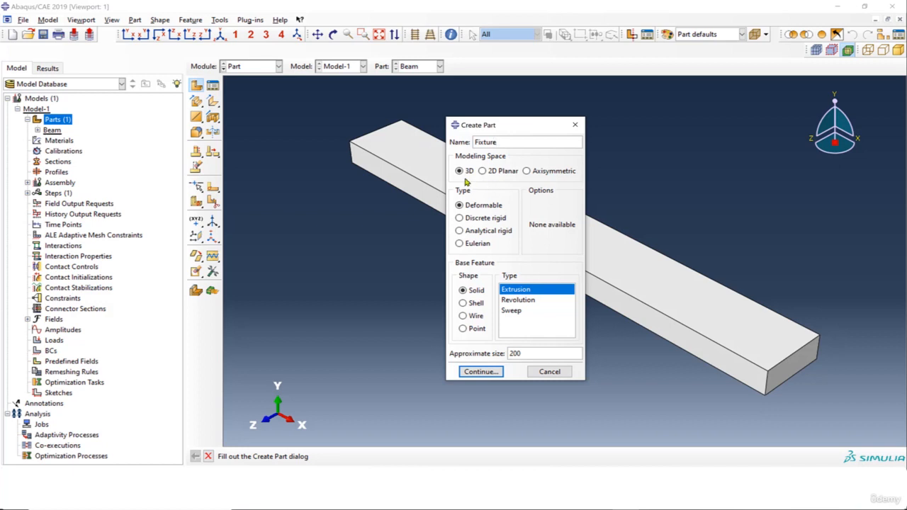
pyautogui.moveTo(490, 127); pyautogui.dragTo(278, 127)
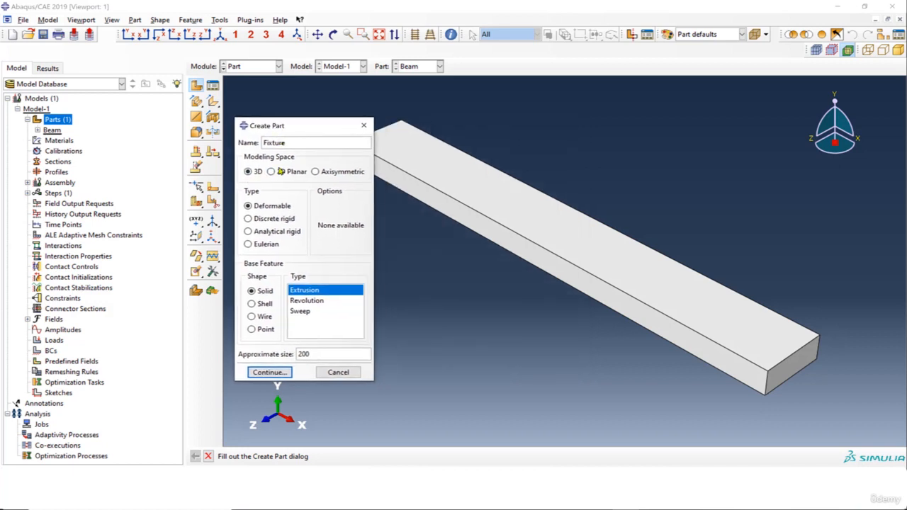
pyautogui.click(276, 222)
pyautogui.moveTo(321, 129); pyautogui.dragTo(293, 123)
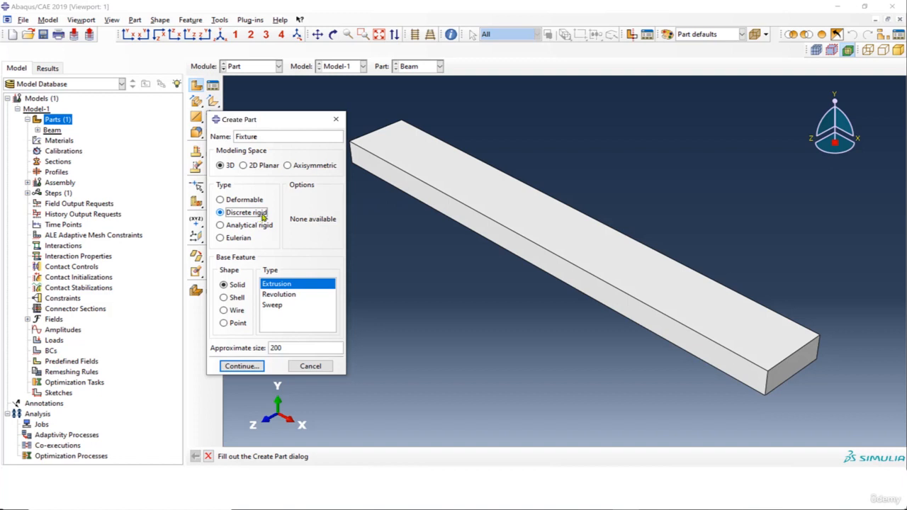
pyautogui.click(241, 367)
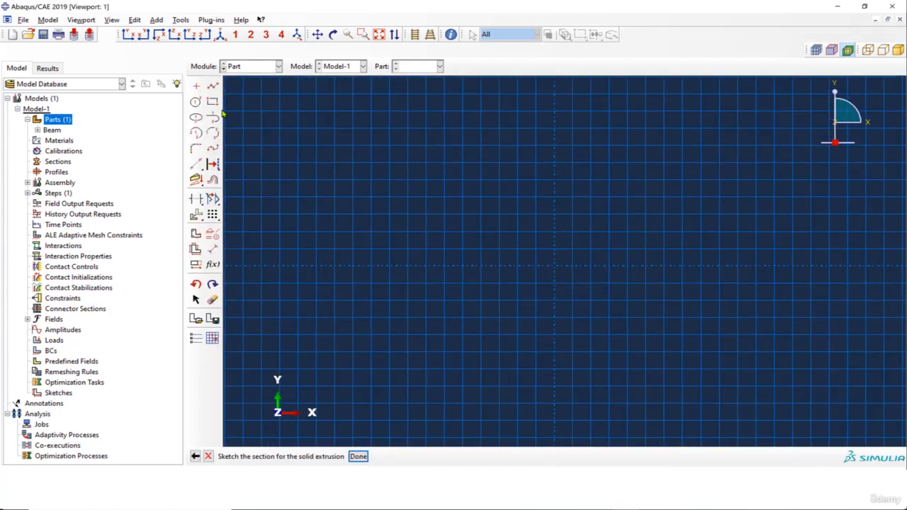
# - Sketch a circle with a radius of about 5 centred on the origin
pyautogui.click(196, 102)
pyautogui.click(554, 266)
pyautogui.click(554, 283)
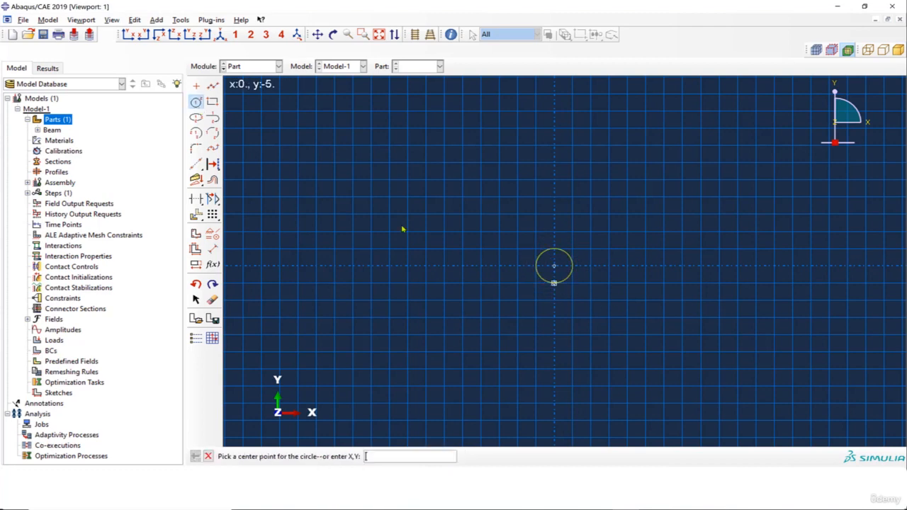
# - Draw three connected lines forming a U-shaped leg below the circle, from its right side down, across and up to its left side
pyautogui.click(214, 87)
pyautogui.click(572, 266)
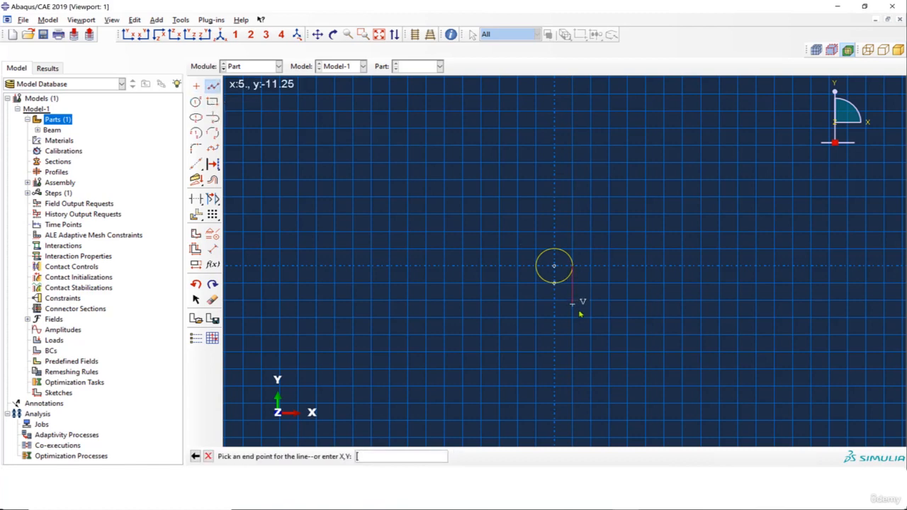
pyautogui.click(572, 386)
pyautogui.click(536, 387)
pyautogui.click(536, 267)
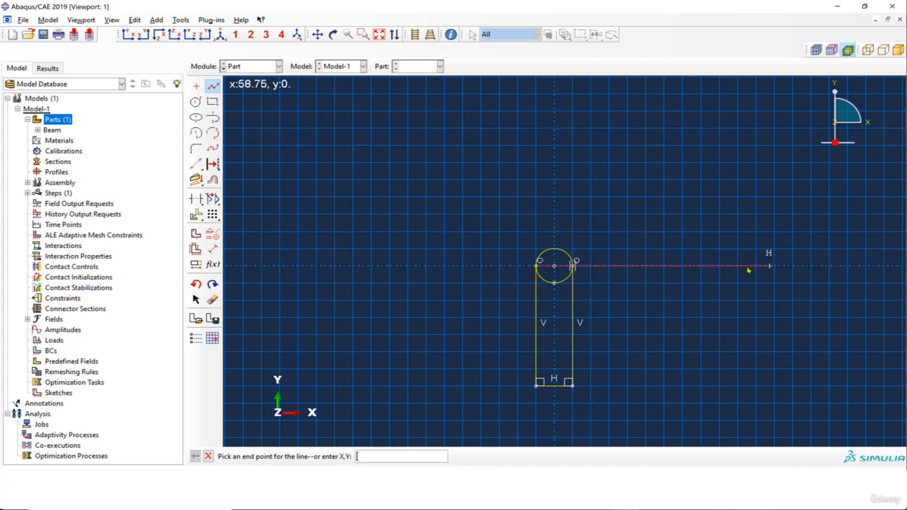
# - Dimension the circle's radius as 5
pyautogui.click(213, 249)
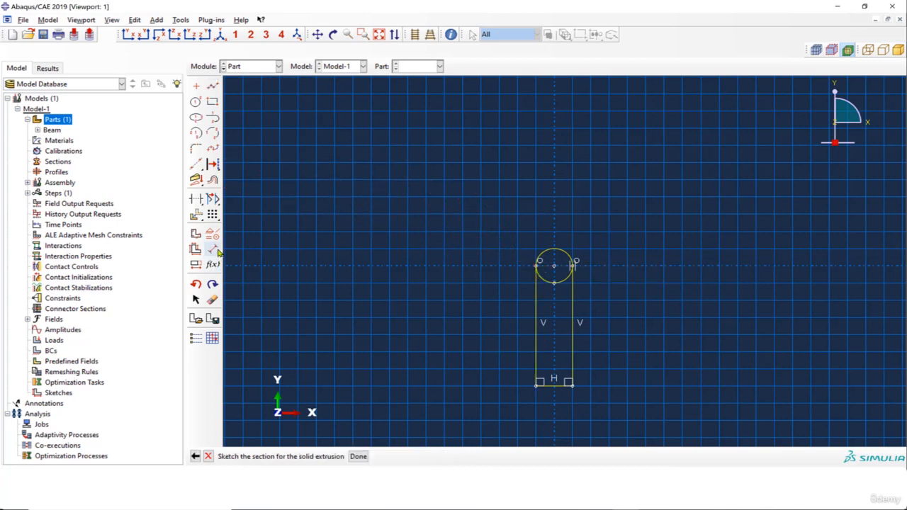
pyautogui.click(568, 252)
pyautogui.click(601, 208)
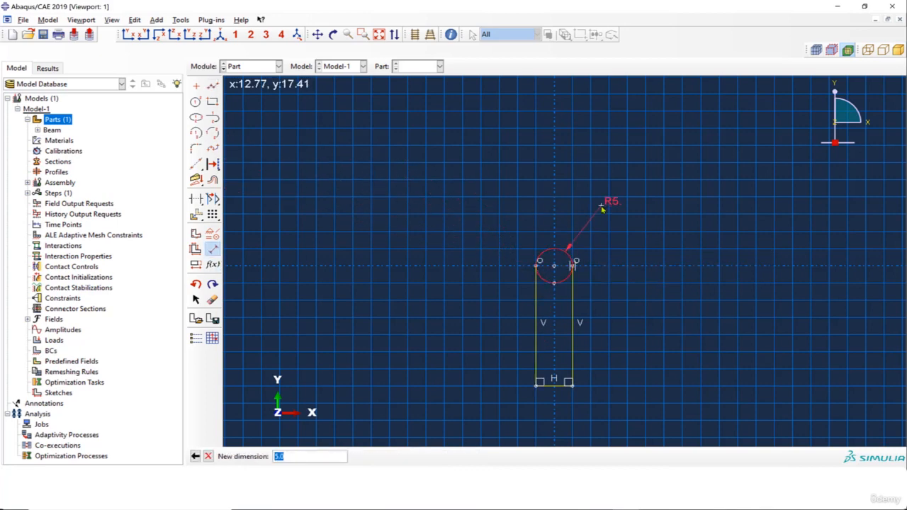
pyautogui.press('Return')
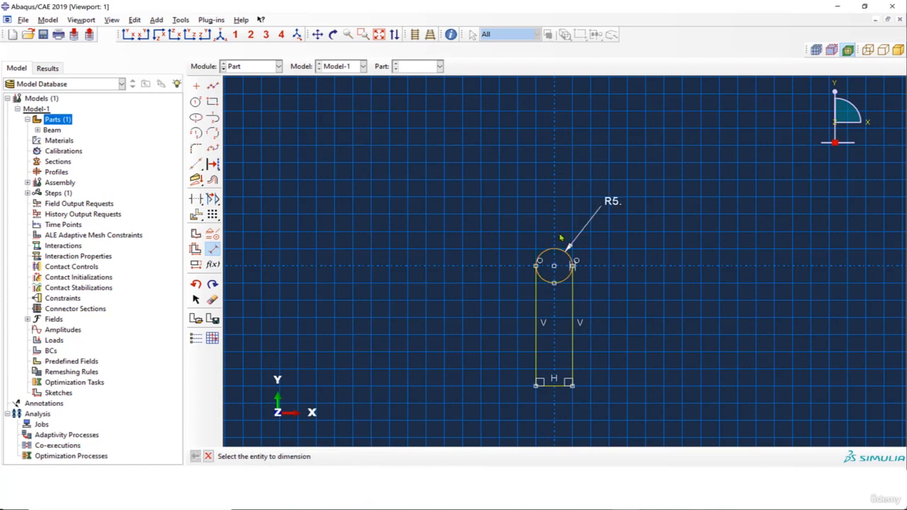
# - Dimension the vertical side of the leg and set it to 30
pyautogui.click(573, 266)
pyautogui.click(573, 384)
pyautogui.click(638, 356)
pyautogui.write('30')
pyautogui.press('Return')
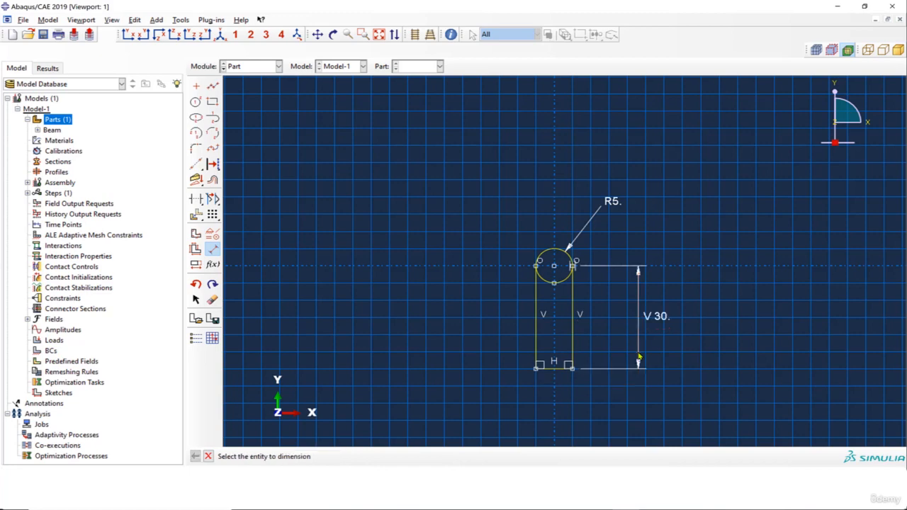
# - Trim away the lower half of the circle to leave one closed profile with a rounded top
pyautogui.click(200, 203)
pyautogui.click(567, 278)
pyautogui.click(550, 284)
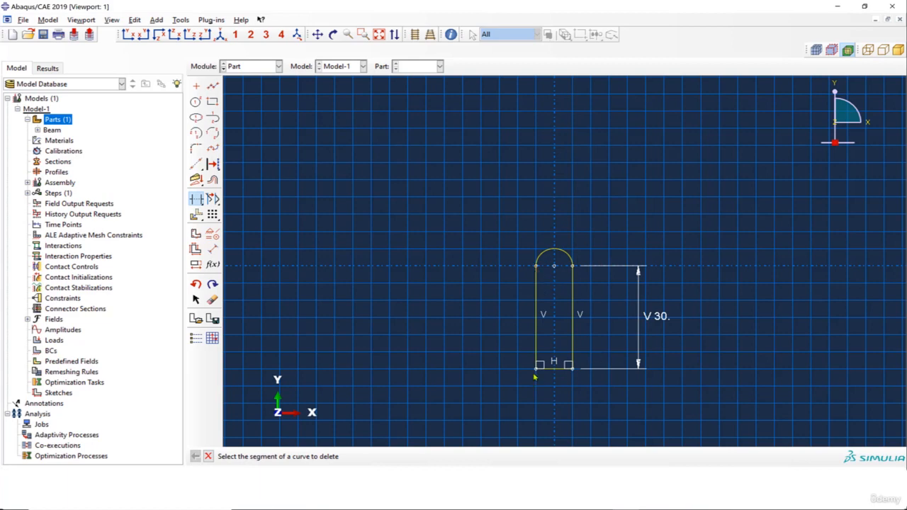
pyautogui.click(208, 457)
# - Finish the fixture's section sketch and extrude it to a depth of 25
pyautogui.click(358, 458)
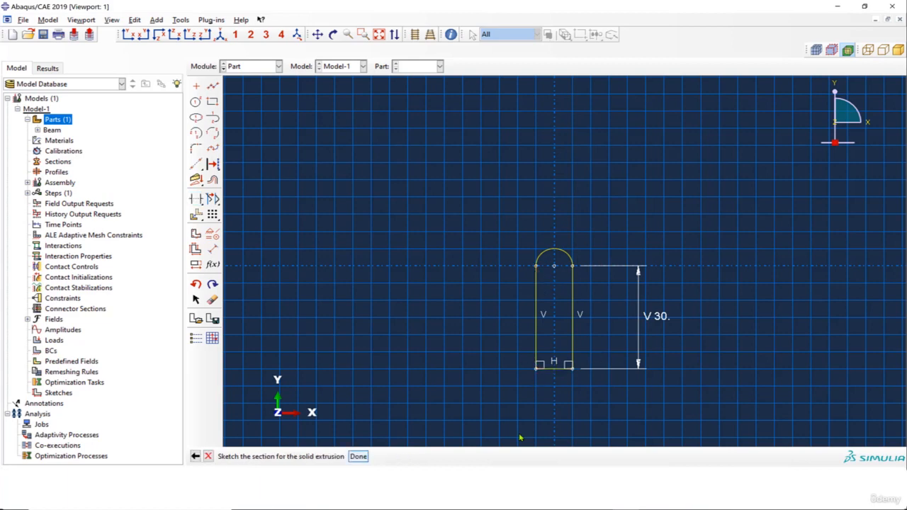
pyautogui.write('25')
pyautogui.press('Return')
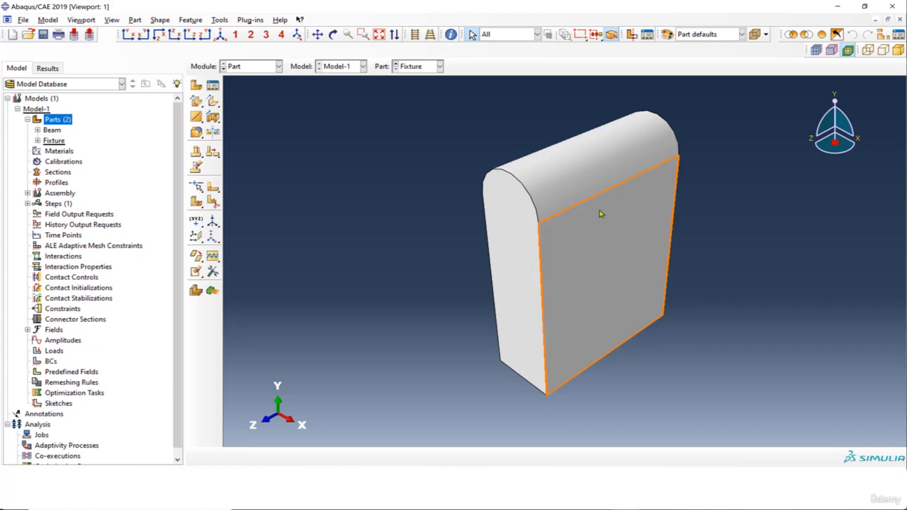
# - Cut the view through the extruded fixture to check whether its interior is solid, and restore the full view
pyautogui.click(630, 36)
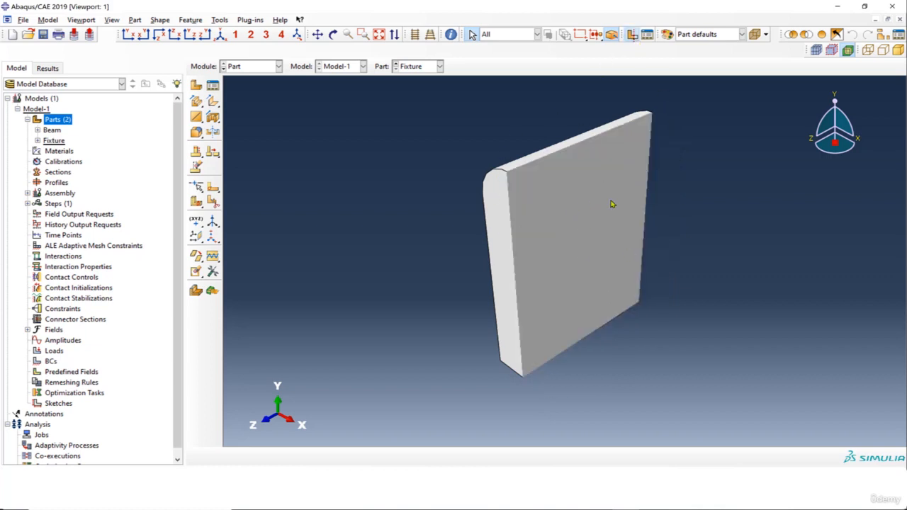
pyautogui.click(632, 37)
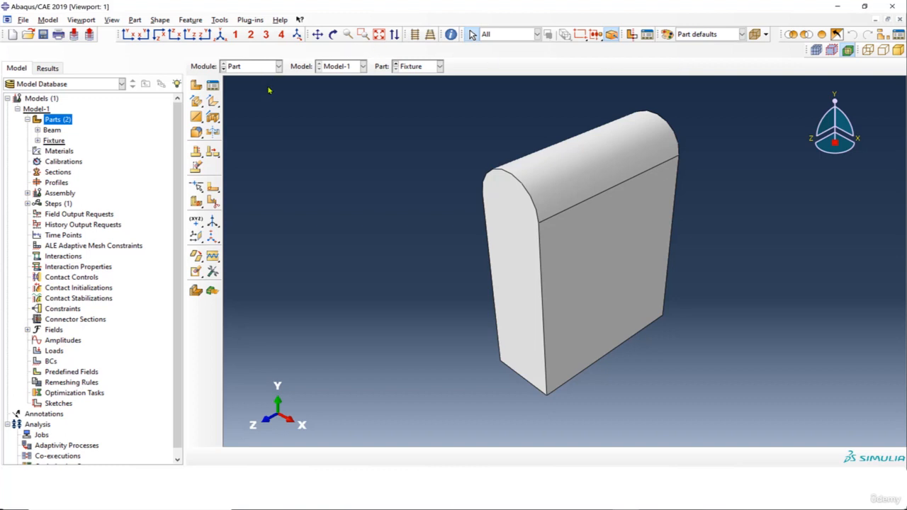
# - Convert the fixture from solid to shell by removing its single cell
pyautogui.click(213, 100)
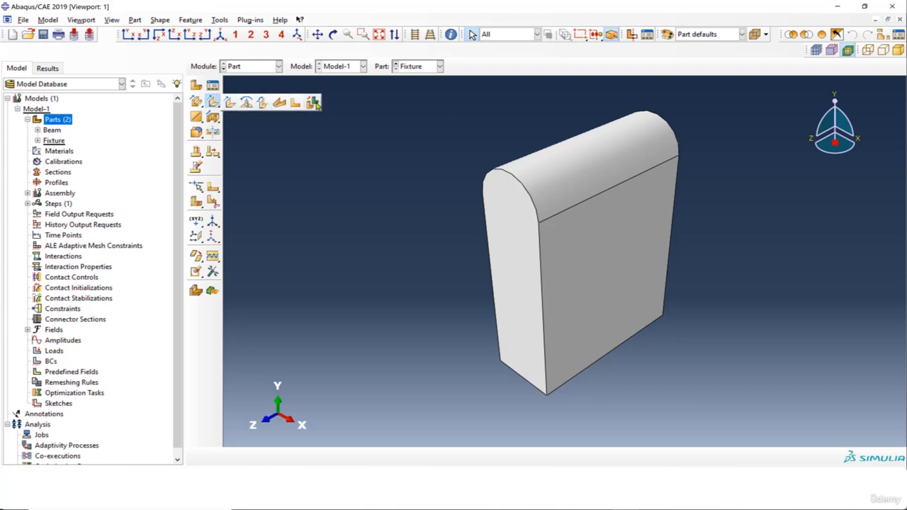
pyautogui.click(316, 103)
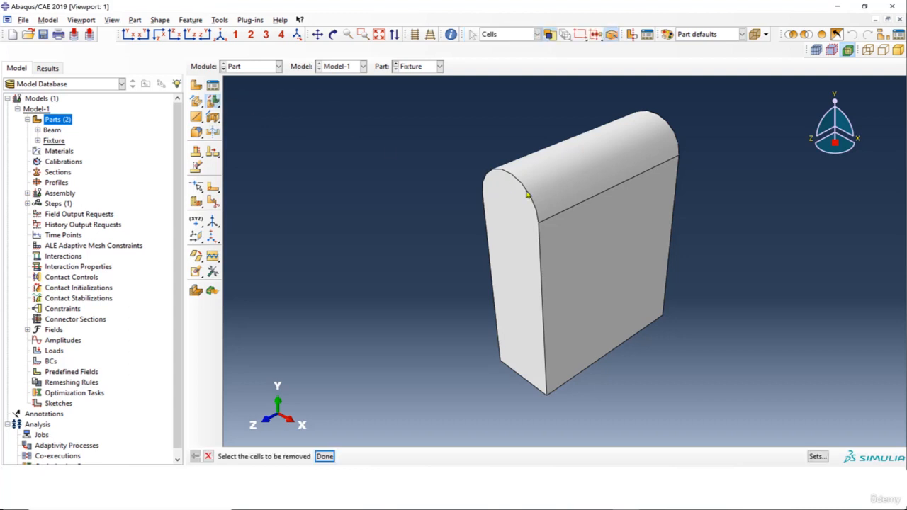
pyautogui.click(583, 218)
pyautogui.click(326, 456)
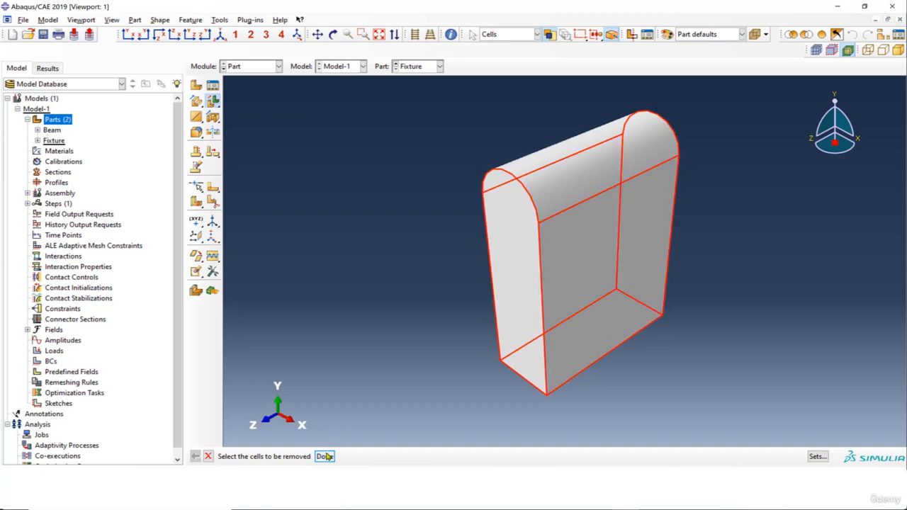
pyautogui.click(324, 456)
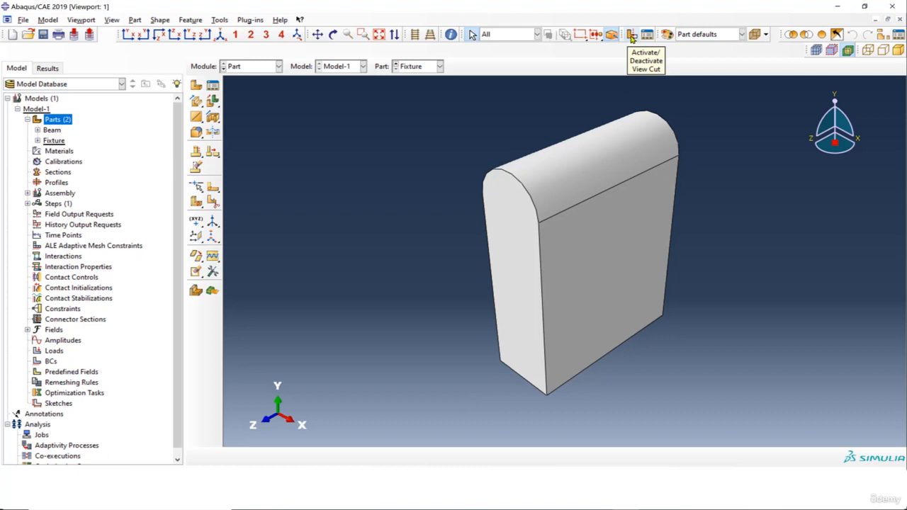
# - Inspect the converted fixture's interior with a view cut and restore the complete display
pyautogui.click(632, 37)
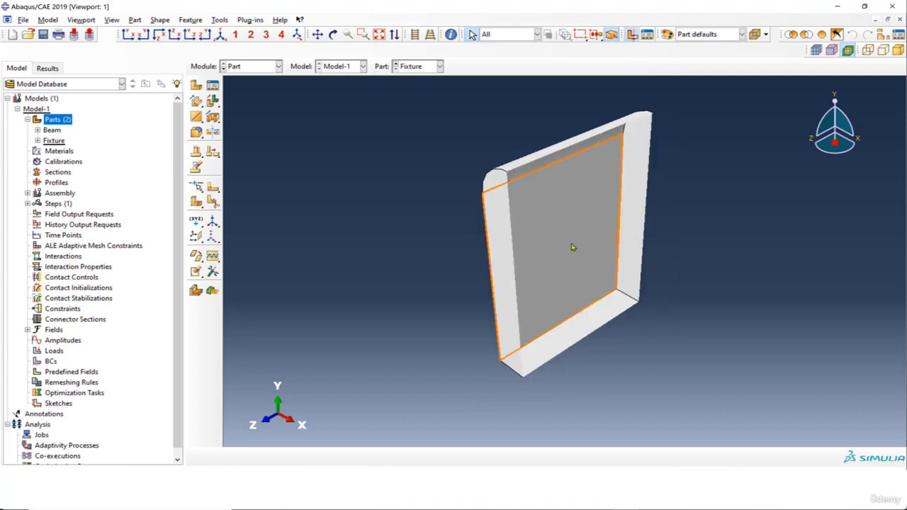
pyautogui.click(632, 35)
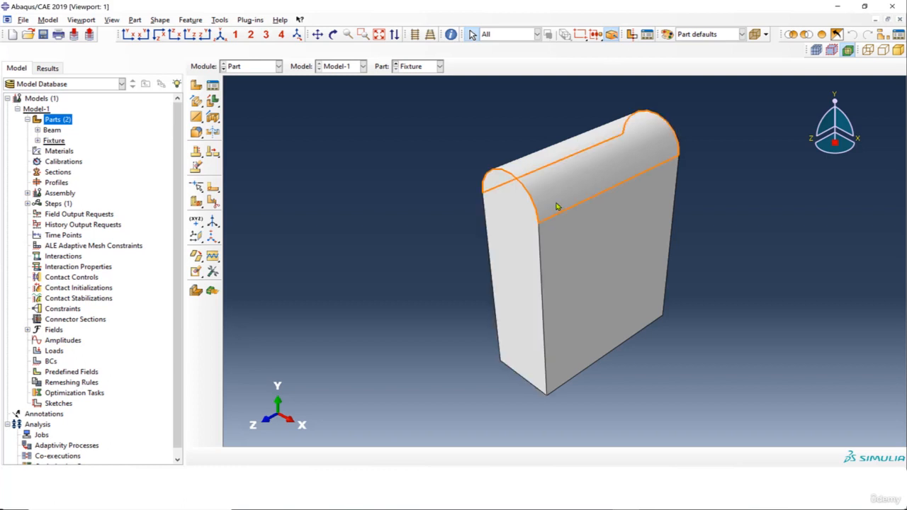
pyautogui.scroll(3, 581, 231)
pyautogui.scroll(-1, 633, 141)
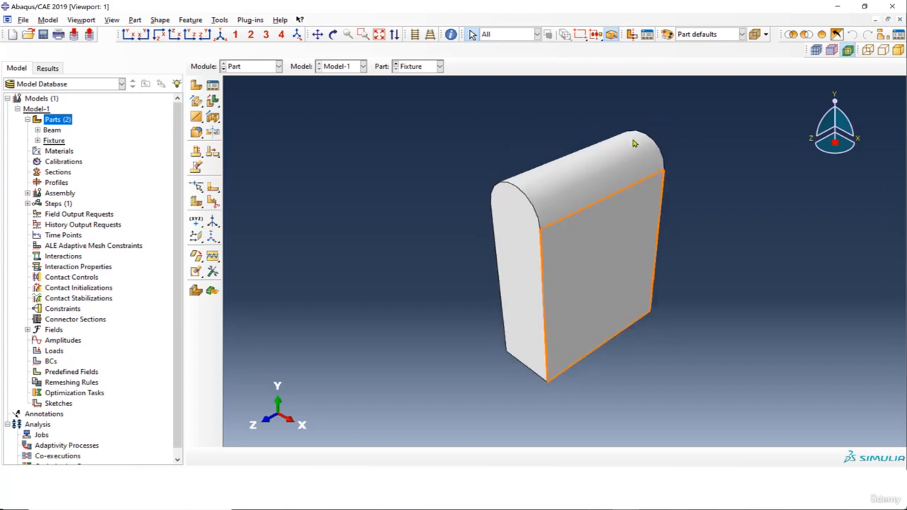
pyautogui.scroll(-1, 635, 144)
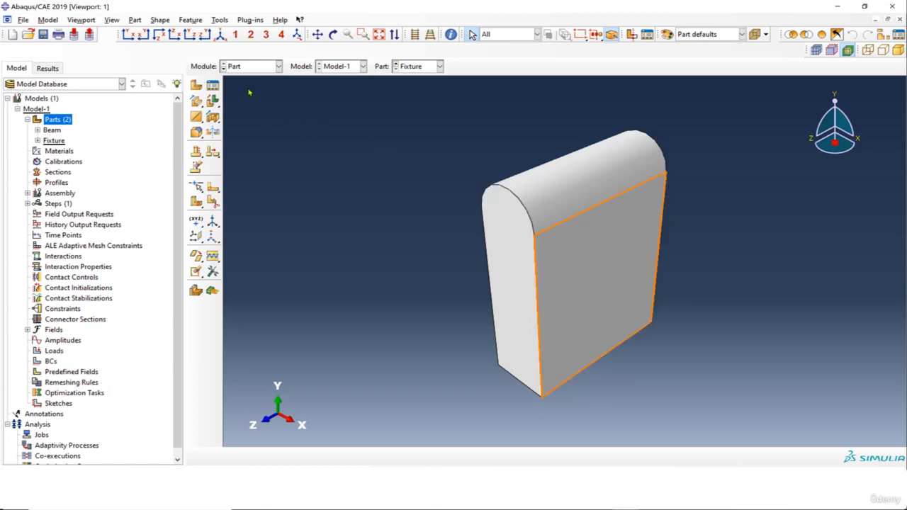
# - Create a reference point at the arc's centre on the fixture's front face
pyautogui.click(222, 22)
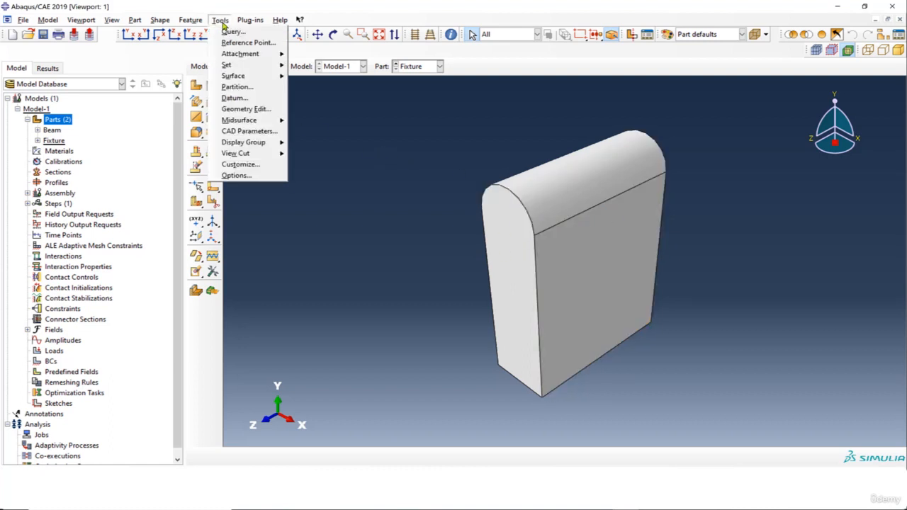
pyautogui.click(236, 44)
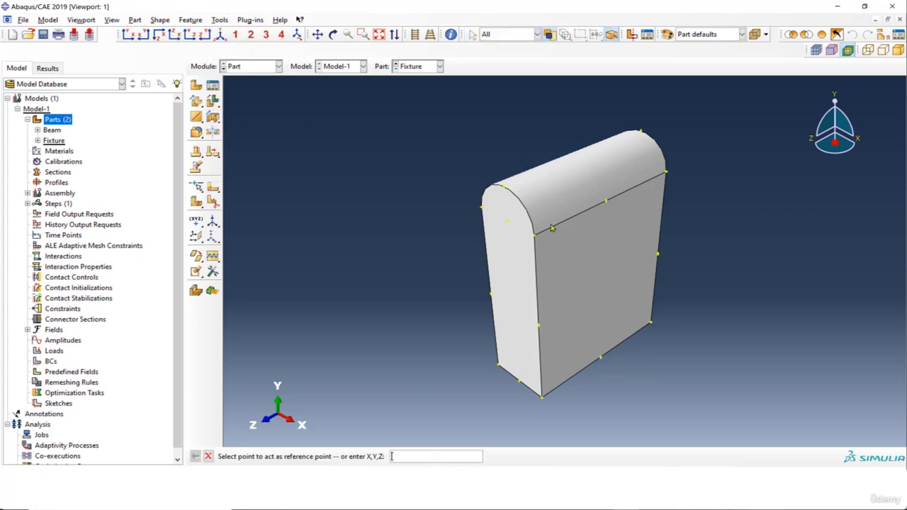
pyautogui.click(508, 226)
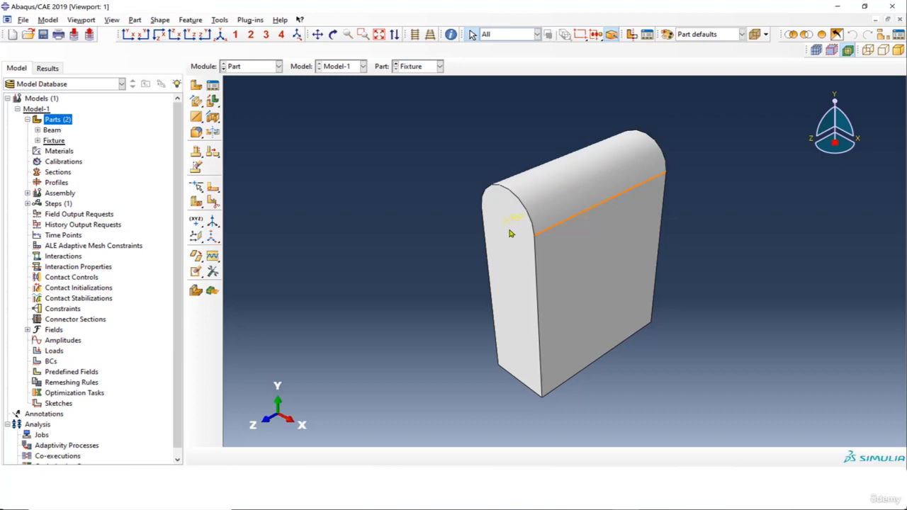
# - Rename the Fixture part as Fixture-bottom
pyautogui.click(54, 141)
pyautogui.rightClick(61, 145)
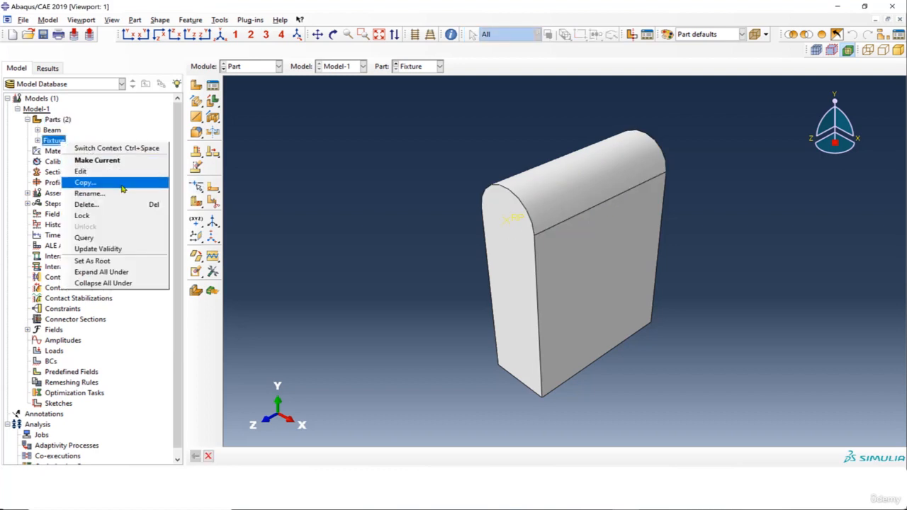
pyautogui.click(128, 193)
pyautogui.click(591, 272)
pyautogui.moveTo(583, 246); pyautogui.dragTo(386, 261)
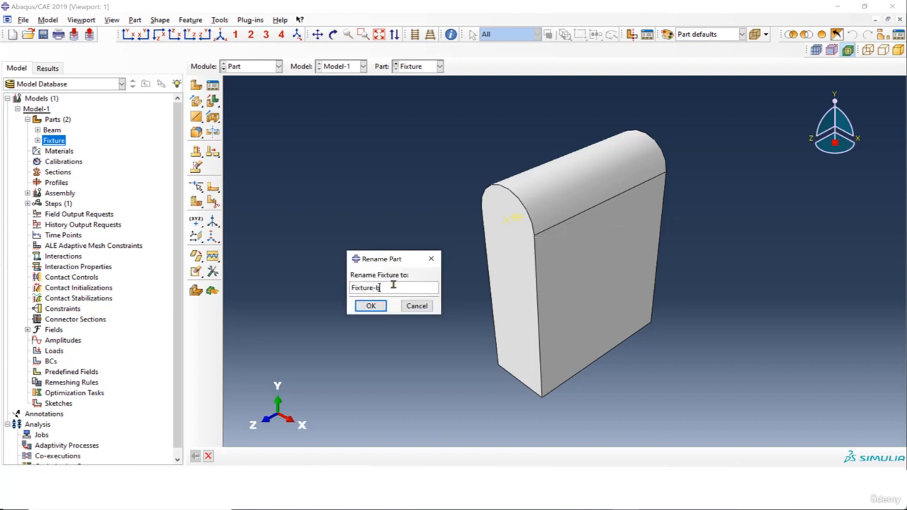
pyautogui.write('-bottom')
pyautogui.click(371, 306)
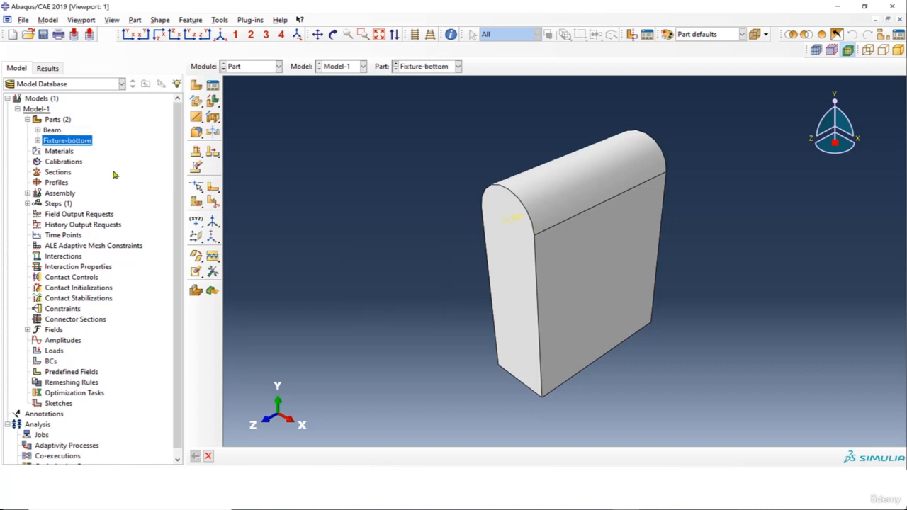
# - Copy the Fixture-bottom part as a new part named Fixture-top
pyautogui.rightClick(70, 142)
pyautogui.click(94, 182)
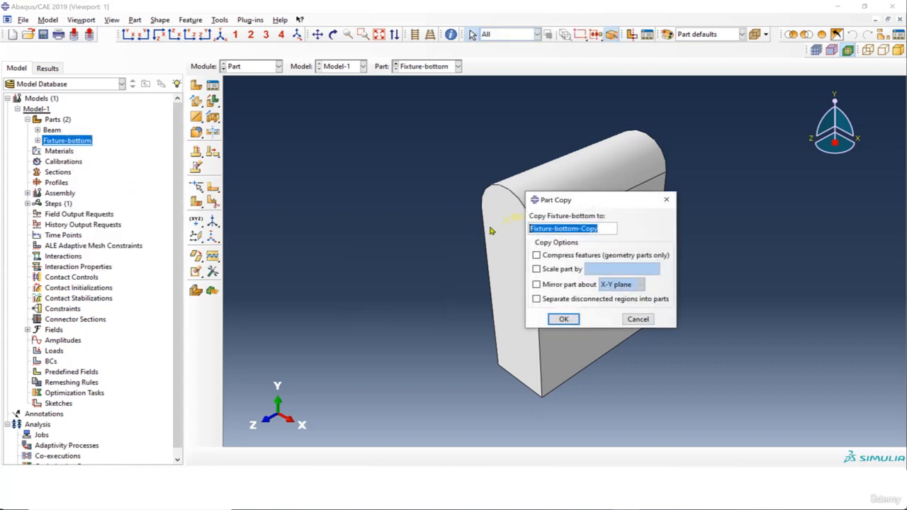
pyautogui.moveTo(606, 228); pyautogui.dragTo(555, 228)
pyautogui.write('top')
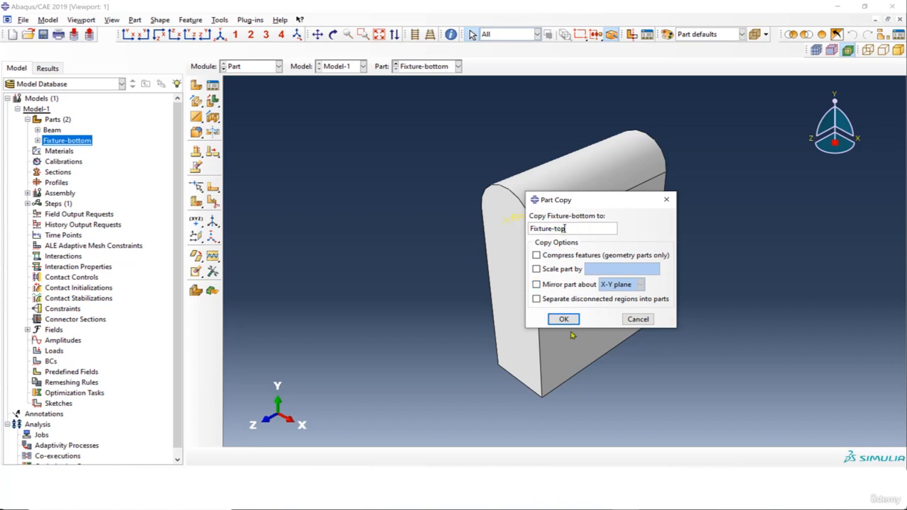
pyautogui.click(565, 320)
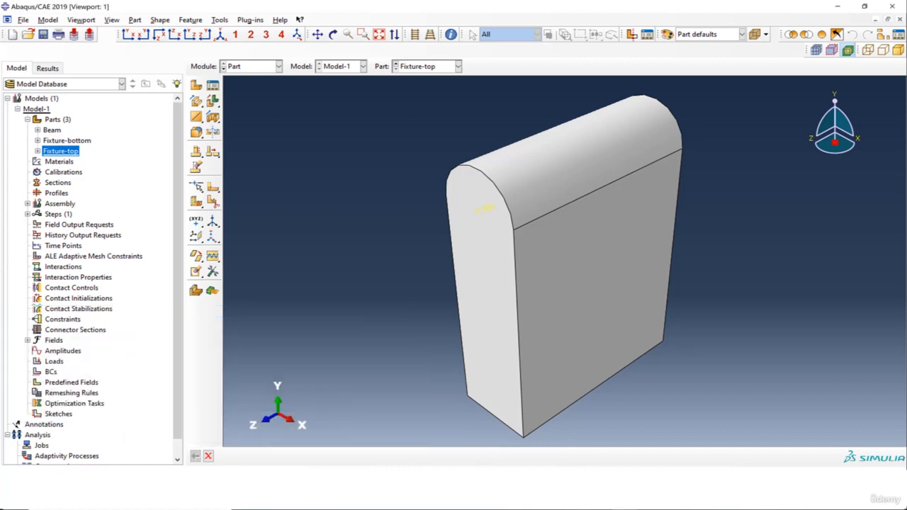
# - Switch to PowerPoint to review the fixture arrangement on the Reinforced-Beam slide, and return to Abaqus/CAE
pyautogui.hotkey('alt', 'Tab')
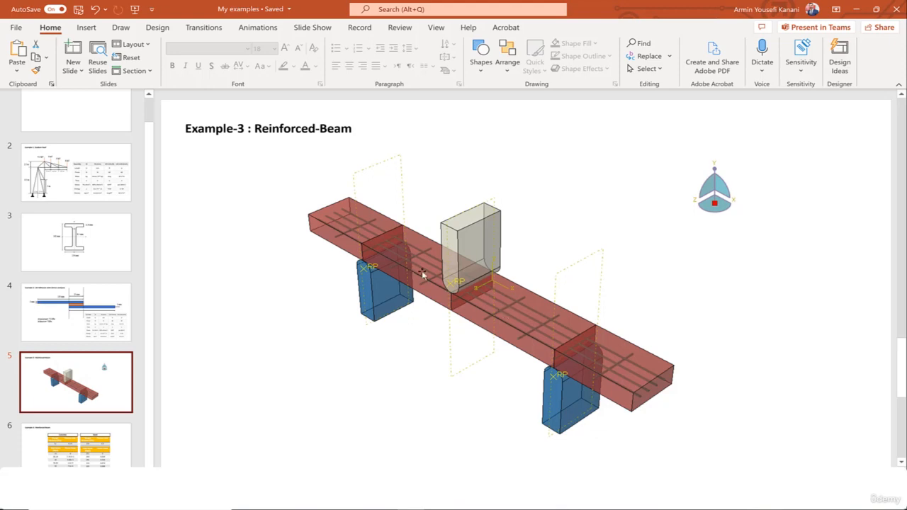
pyautogui.click(857, 9)
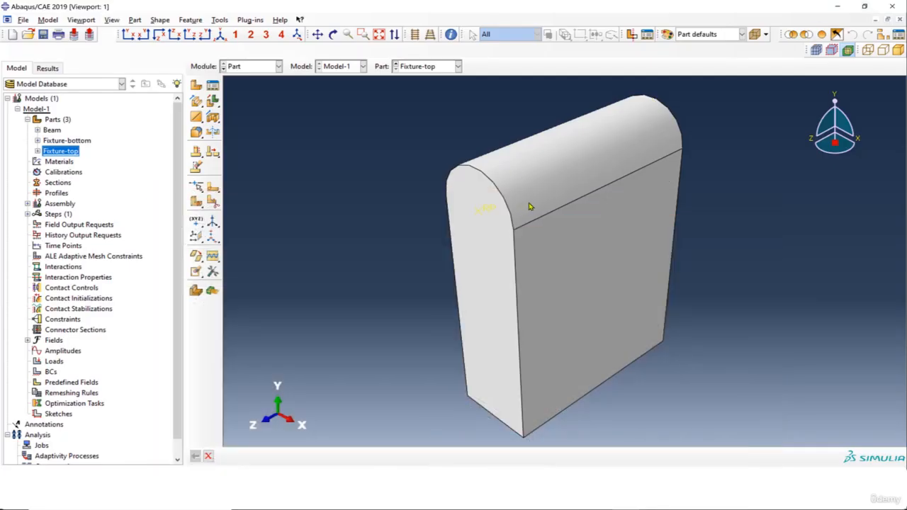
pyautogui.scroll(1, 553, 225)
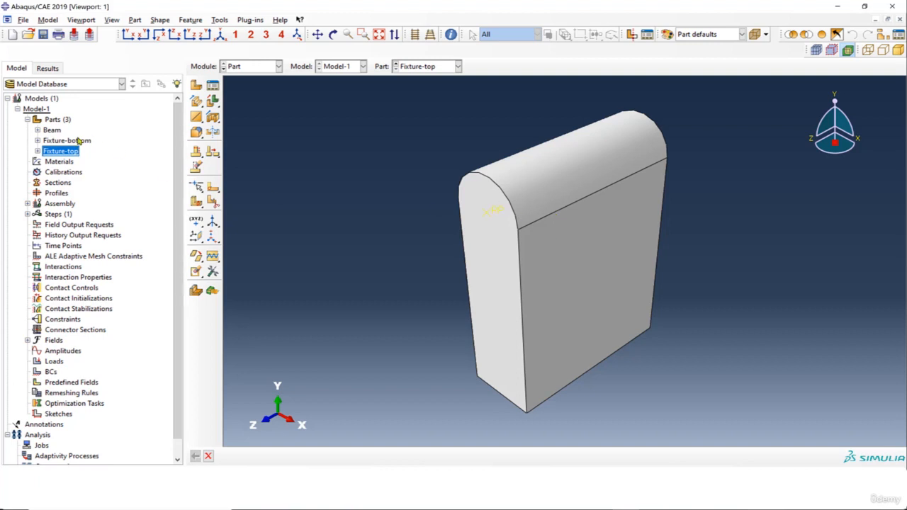
pyautogui.press('Up')
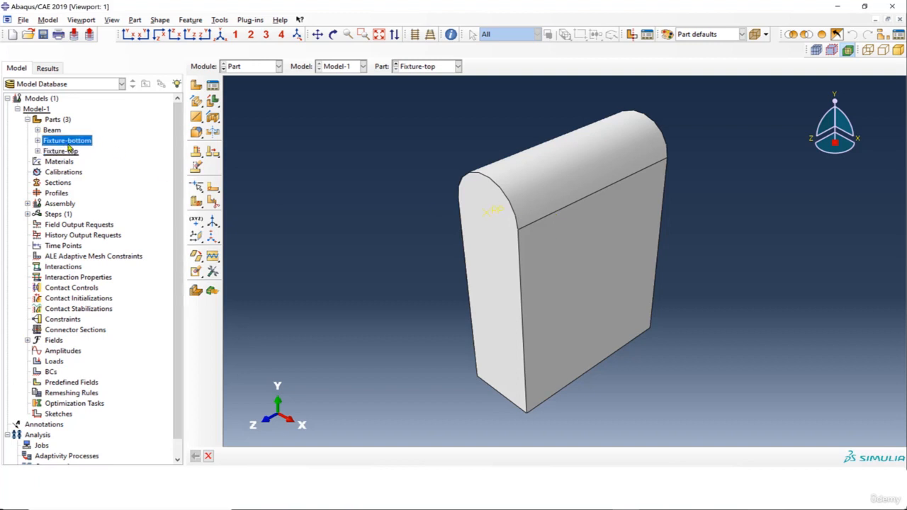
pyautogui.click(58, 153)
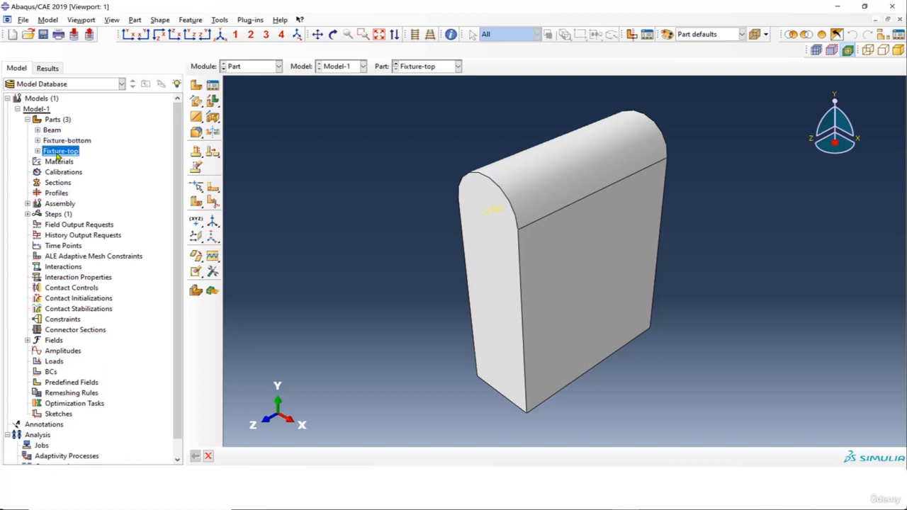
pyautogui.click(252, 66)
pyautogui.click(243, 85)
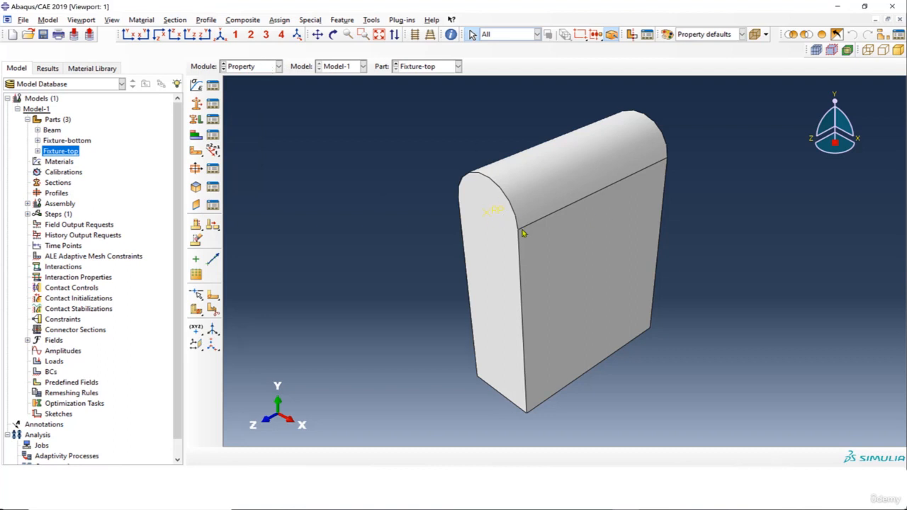
pyautogui.click(68, 152)
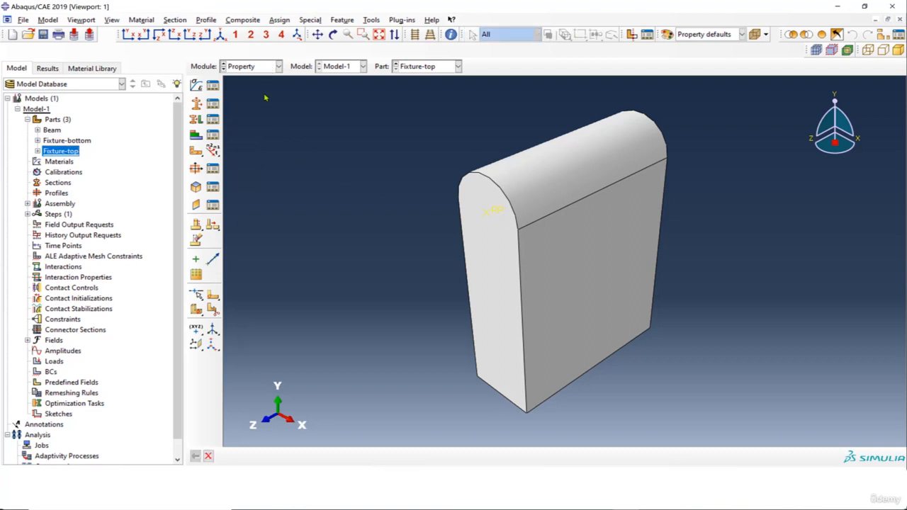
pyautogui.click(255, 67)
pyautogui.click(260, 77)
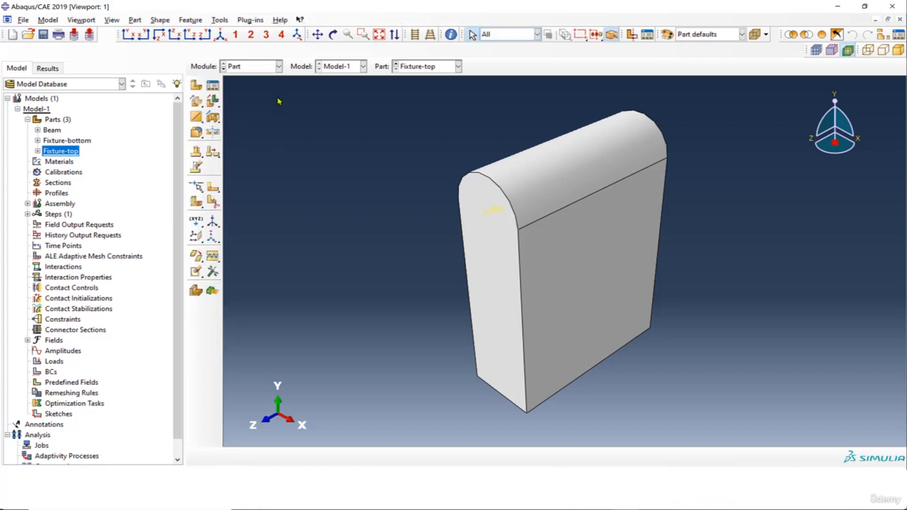
pyautogui.click(52, 130)
pyautogui.click(66, 141)
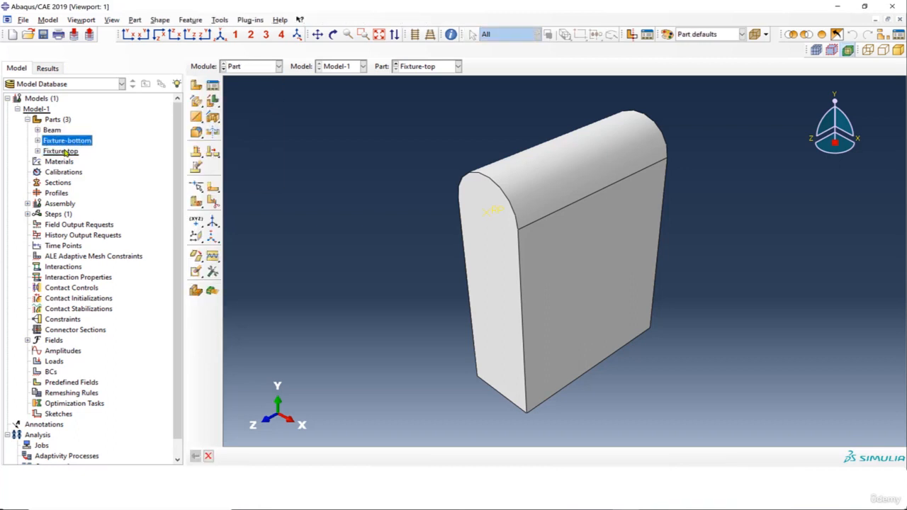
pyautogui.click(63, 151)
# - Create a 3D deformable planar wire part named RC with an approximate size of 200
pyautogui.click(56, 120)
pyautogui.rightClick(53, 121)
pyautogui.click(77, 141)
pyautogui.write('RC')
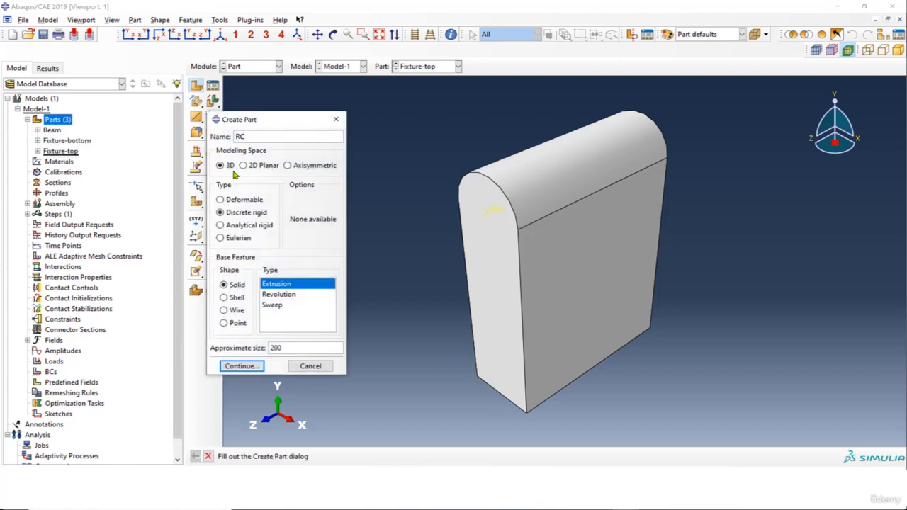
pyautogui.click(236, 200)
pyautogui.click(237, 311)
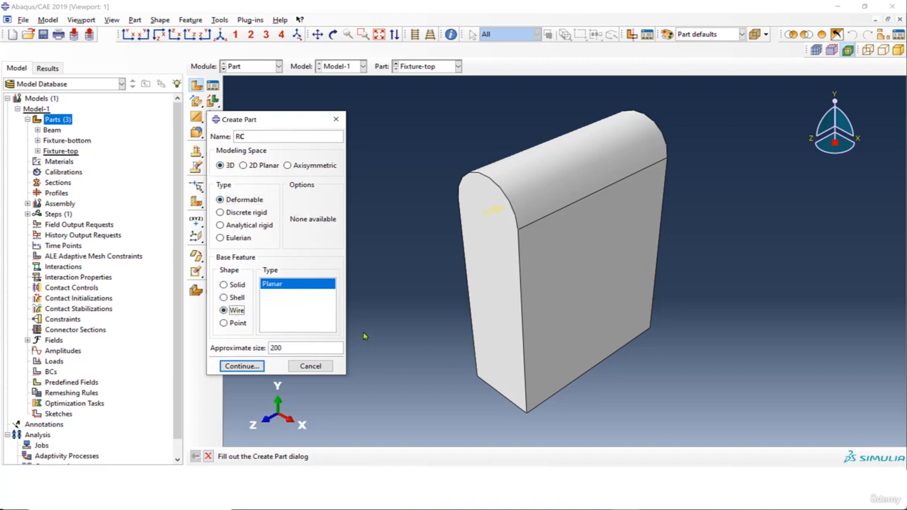
pyautogui.click(252, 366)
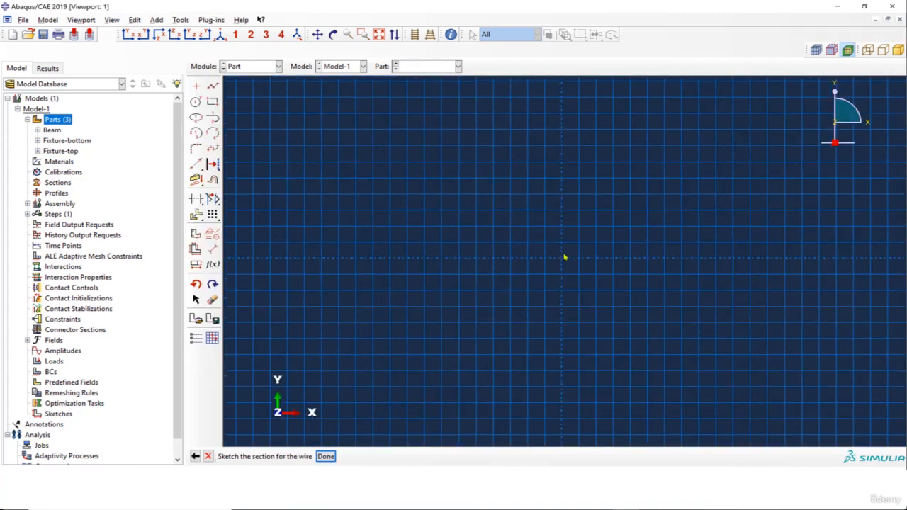
# - Sketch a horizontal line about 201 long just below the sketch's horizontal axis
pyautogui.click(213, 85)
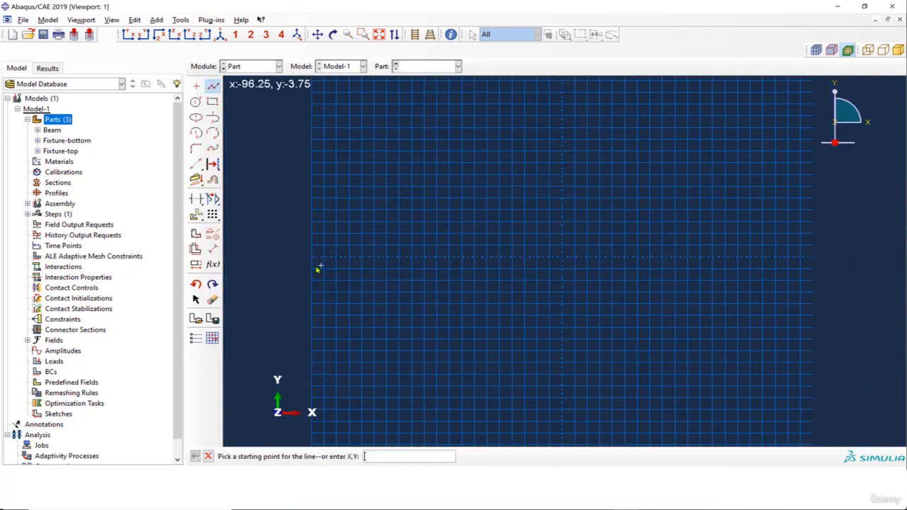
pyautogui.click(312, 269)
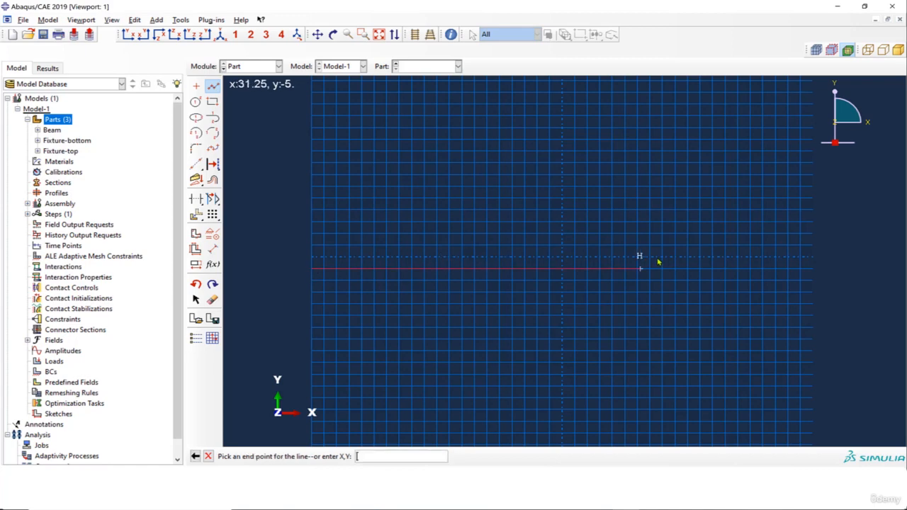
pyautogui.click(815, 269)
# - Dimension the horizontal line between its endpoints and set its length to 200
pyautogui.click(213, 249)
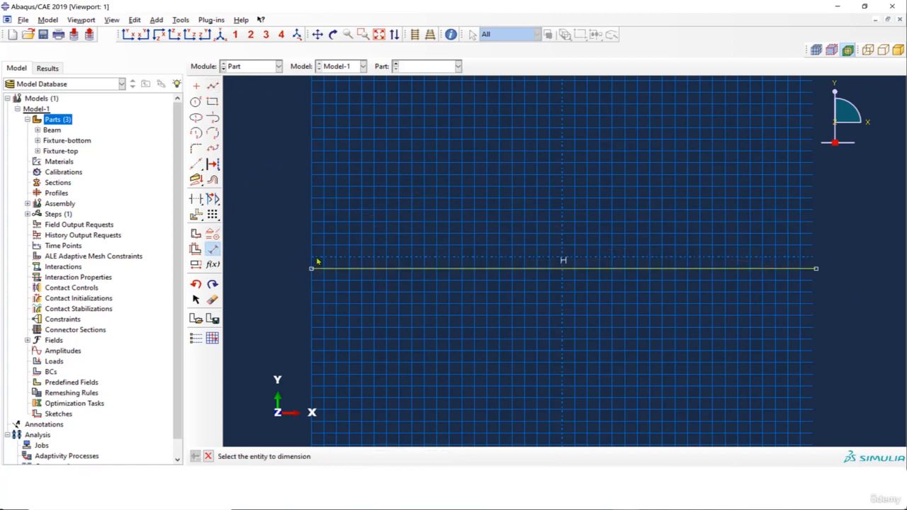
pyautogui.click(312, 269)
pyautogui.click(816, 269)
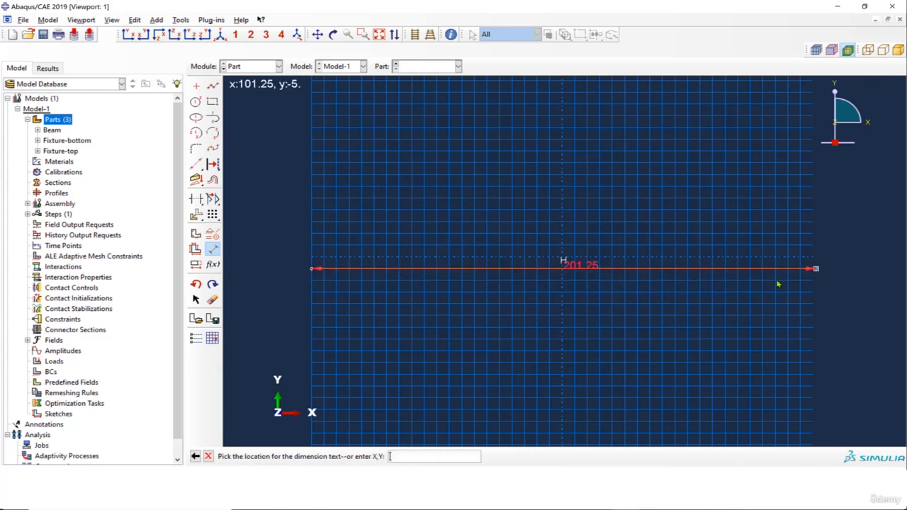
pyautogui.click(704, 308)
pyautogui.write('200')
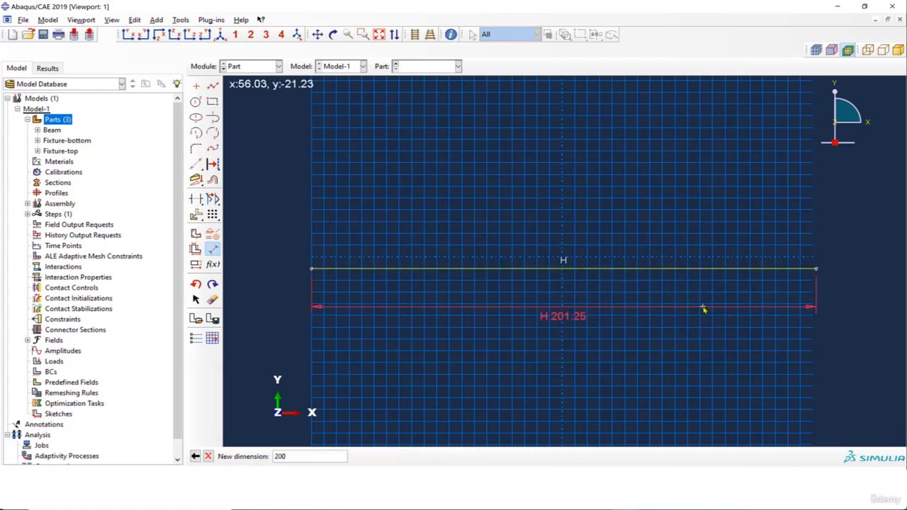
pyautogui.press('Return')
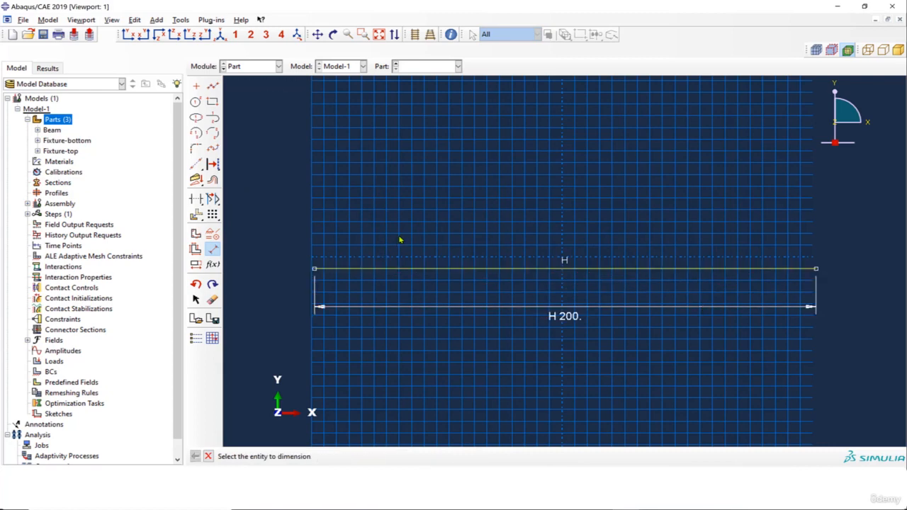
# - Pattern the horizontal line linearly with 1 instance in direction 1 and 4 instances spaced 5 apart in direction 2
pyautogui.click(212, 214)
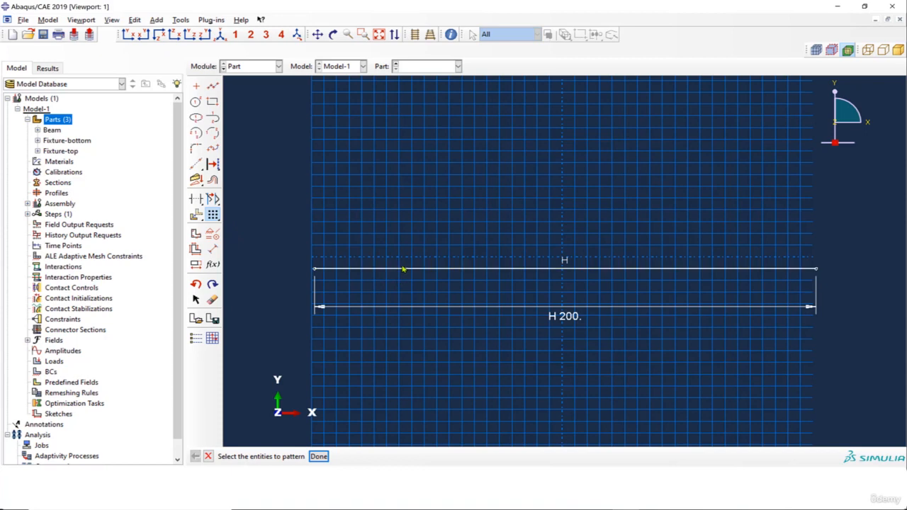
pyautogui.click(403, 269)
pyautogui.click(319, 457)
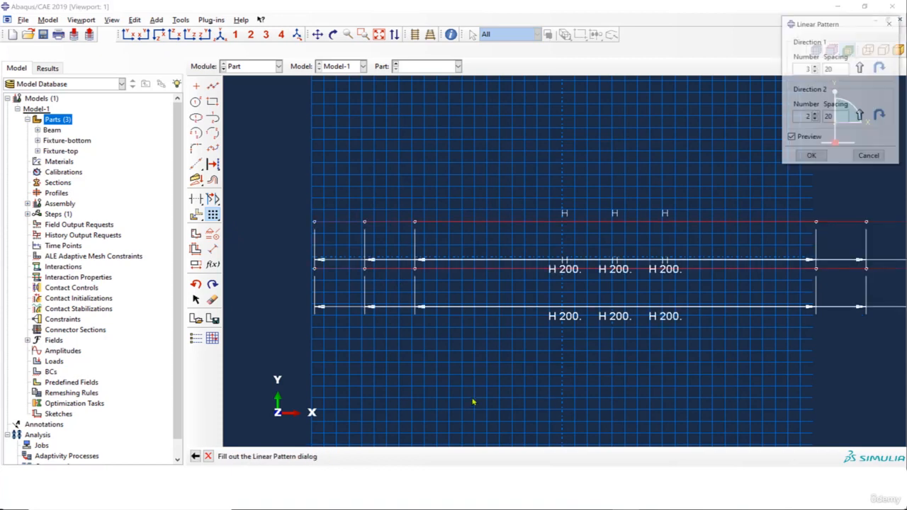
pyautogui.moveTo(828, 23); pyautogui.dragTo(208, 100)
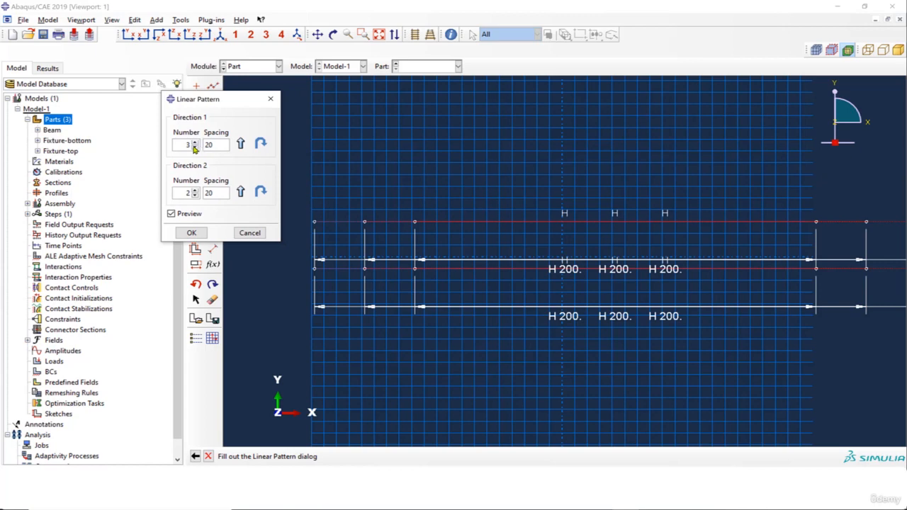
pyautogui.click(195, 148)
pyautogui.click(195, 147)
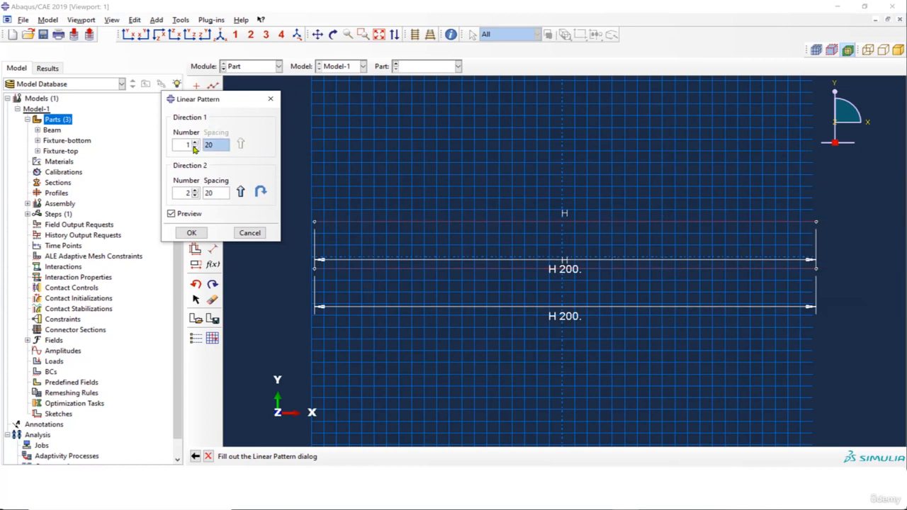
pyautogui.click(195, 191)
pyautogui.doubleClick(210, 192)
pyautogui.write('5')
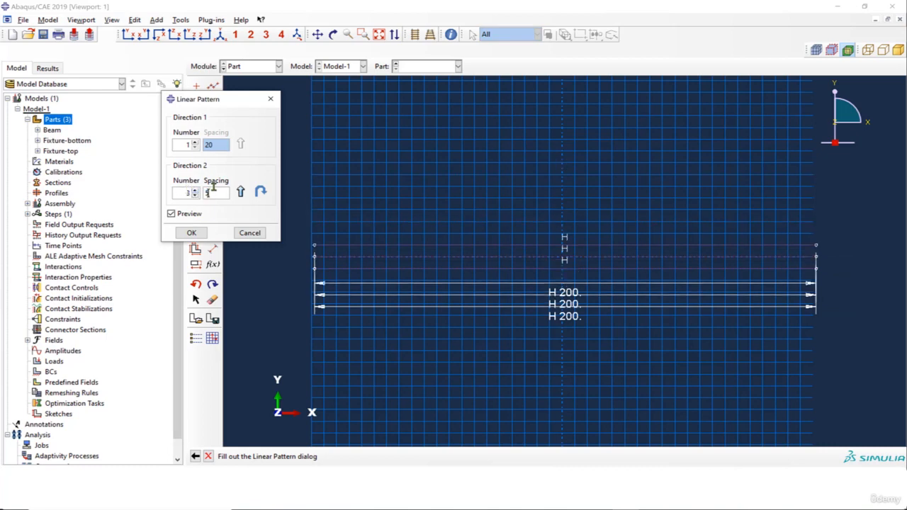
pyautogui.click(196, 191)
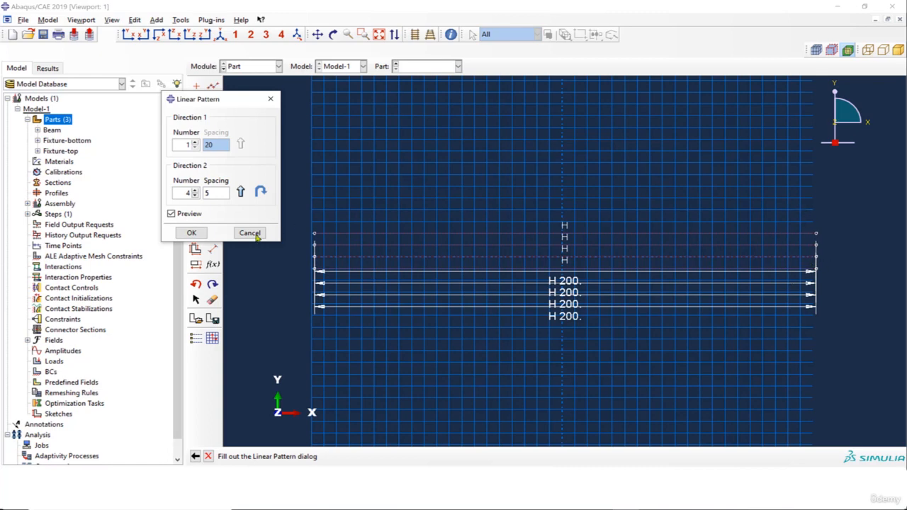
pyautogui.click(191, 234)
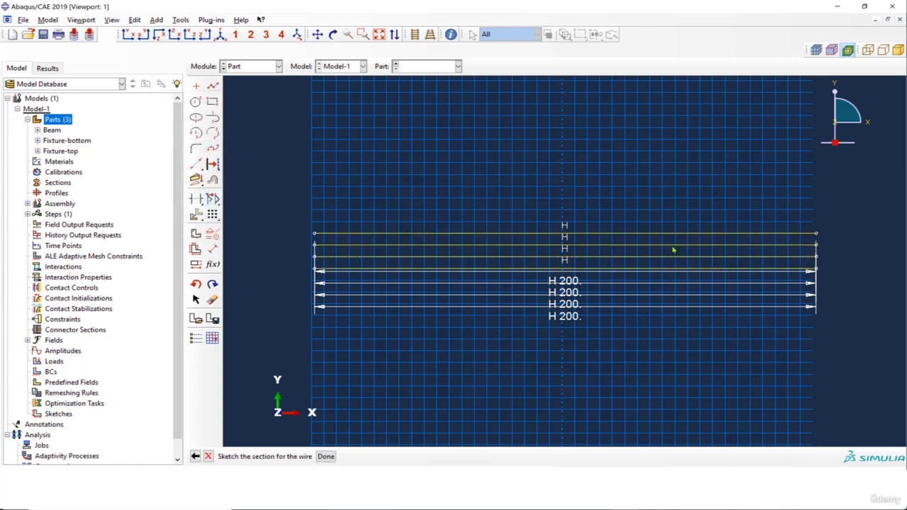
# - Sketch a vertical line at x = 80 that crosses all four horizontal lines near their right ends
pyautogui.click(212, 85)
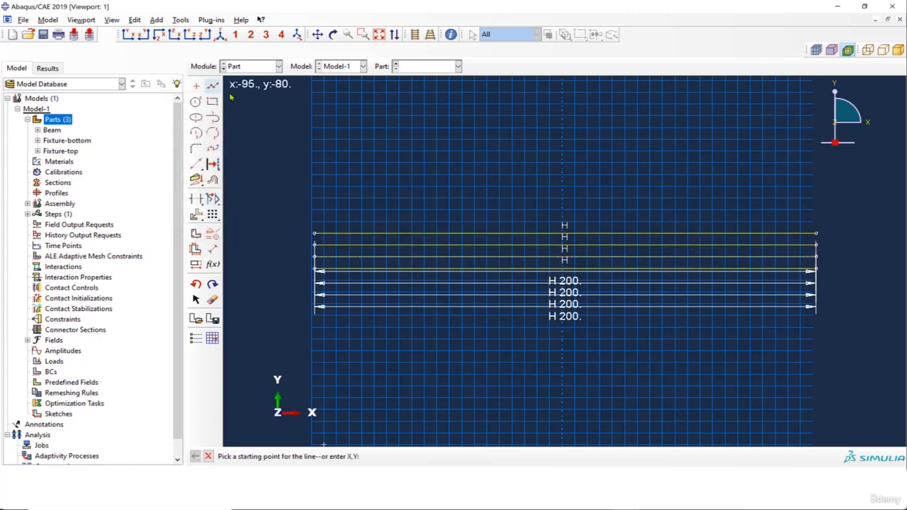
pyautogui.click(763, 212)
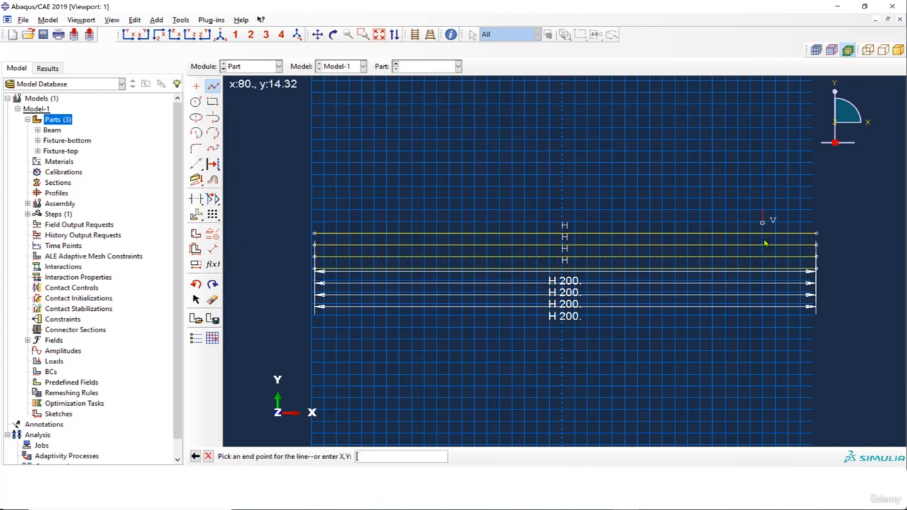
pyautogui.click(763, 291)
# - Try dimensioning the vertical line's length as 25, and undo that dimension
pyautogui.click(213, 249)
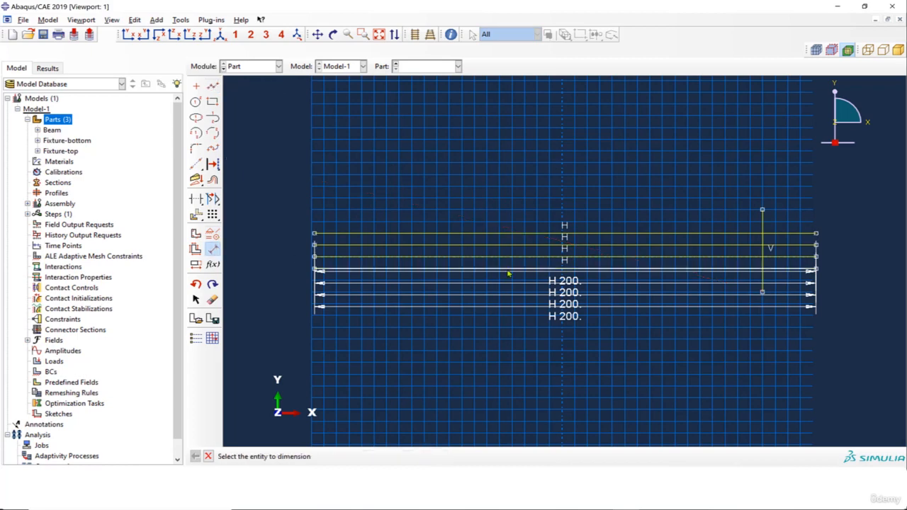
pyautogui.scroll(2, 794, 267)
pyautogui.scroll(1, 794, 267)
pyautogui.click(731, 162)
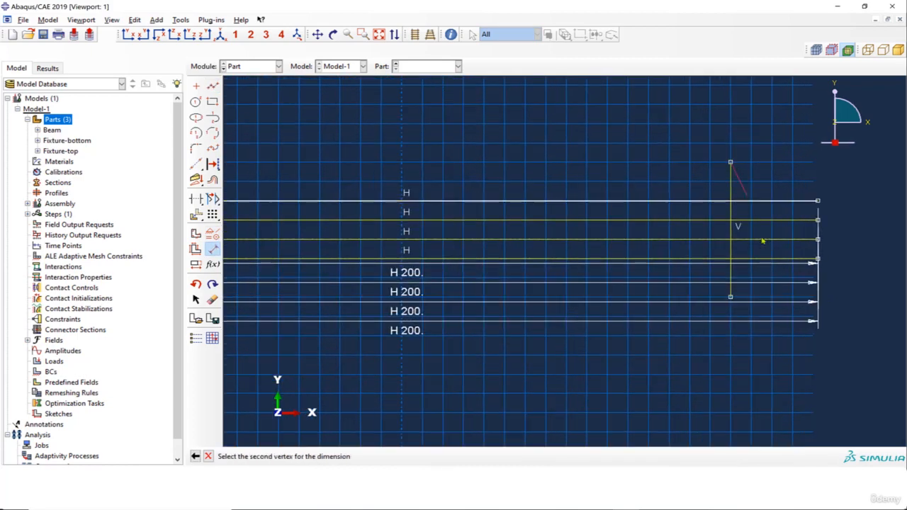
pyautogui.click(731, 297)
pyautogui.click(856, 258)
pyautogui.write('35')
pyautogui.press('Return')
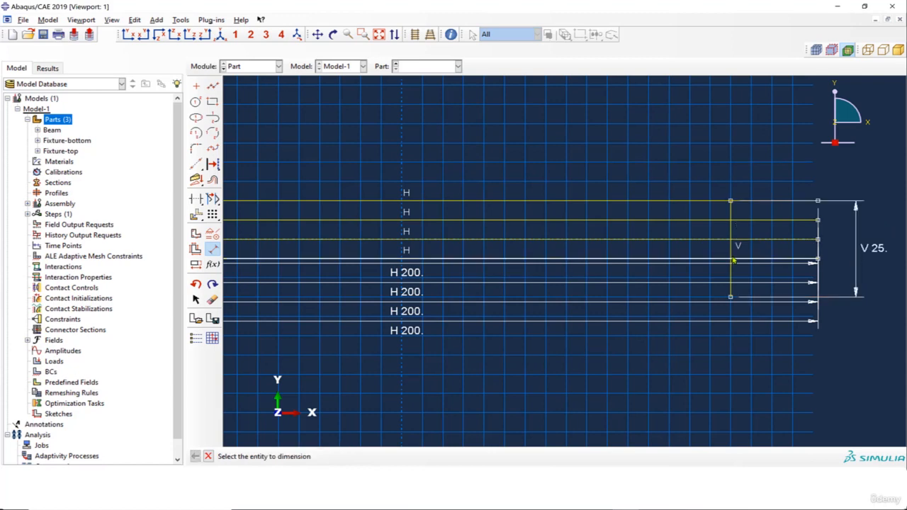
pyautogui.hotkey('ctrl', 'z')
pyautogui.scroll(-2, 774, 251)
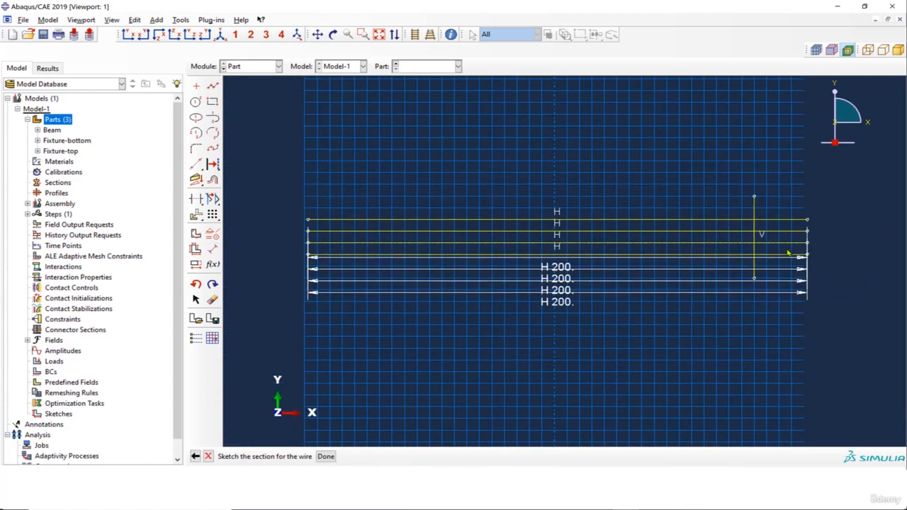
# - Dimension the vertical offset between the lowest horizontal line and the vertical line's lower endpoint, and set it to 5
pyautogui.scroll(3, 803, 247)
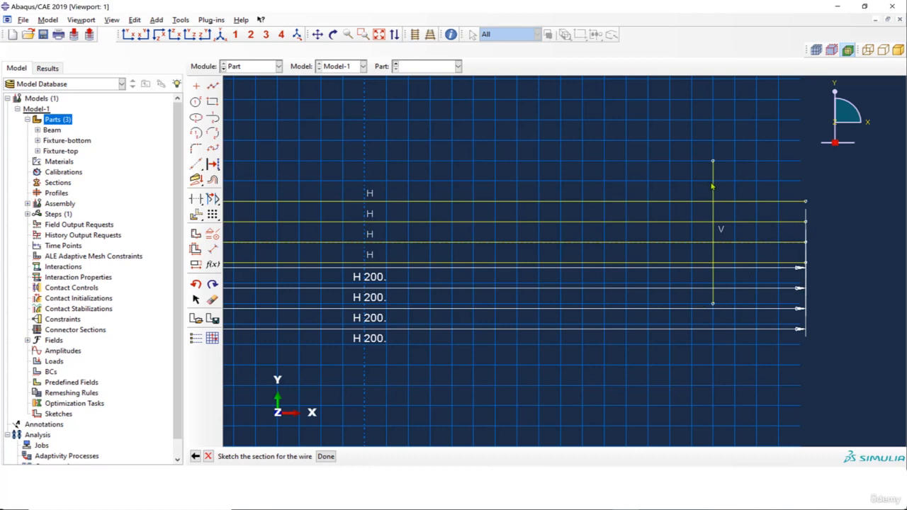
pyautogui.click(213, 249)
pyautogui.click(742, 265)
pyautogui.click(713, 304)
pyautogui.click(846, 282)
pyautogui.write('5')
pyautogui.press('Return')
# - Dimension the vertical line between its endpoints and set its length to 25
pyautogui.click(713, 140)
pyautogui.click(714, 283)
pyautogui.click(873, 252)
pyautogui.write('25')
pyautogui.press('Return')
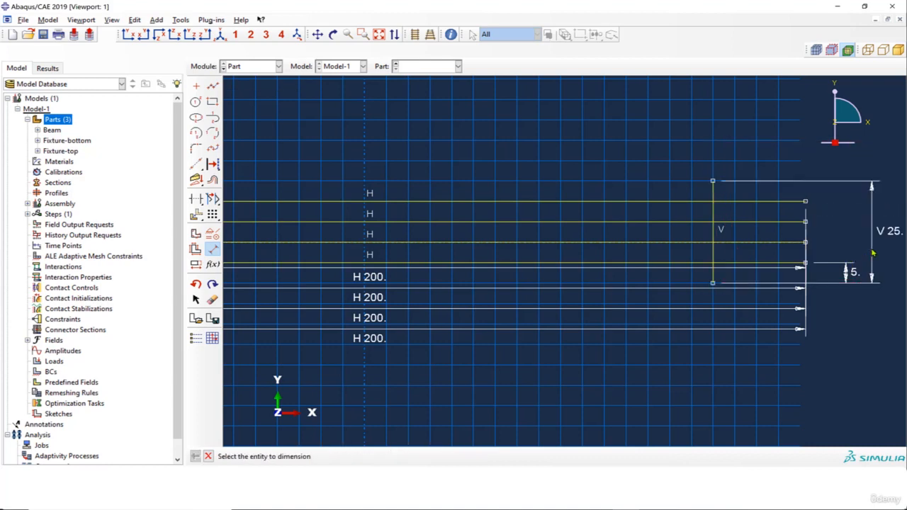
pyautogui.click(713, 182)
pyautogui.click(712, 202)
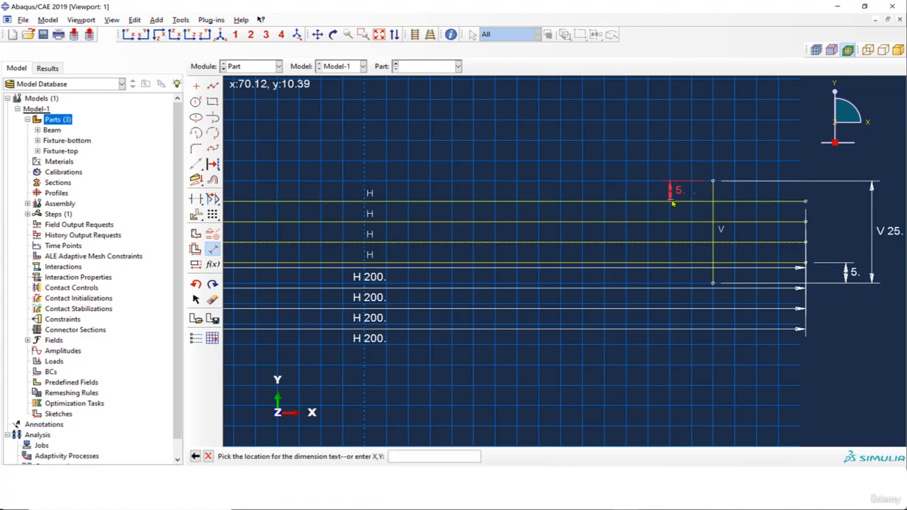
pyautogui.press('Escape')
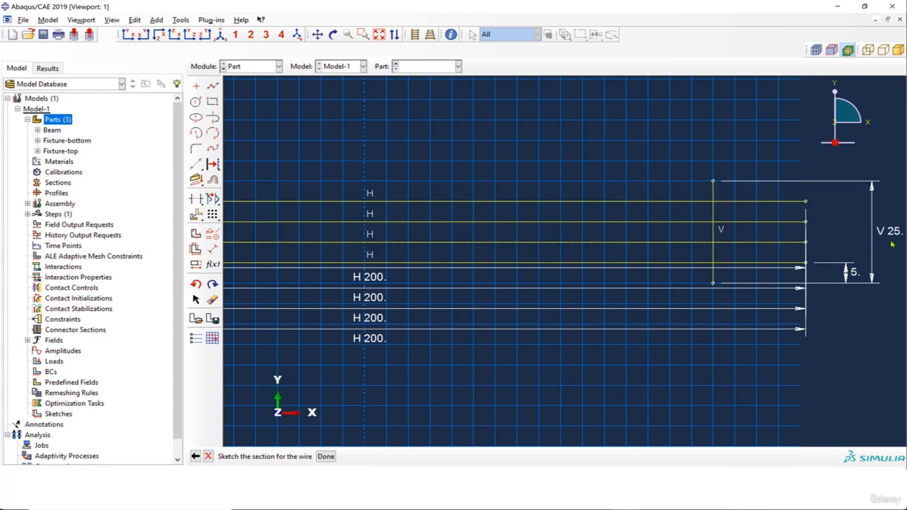
# - Dimension the horizontal distance from the top horizontal line's right endpoint to the vertical line's upper endpoint, and set it to 20
pyautogui.scroll(-1, 667, 244)
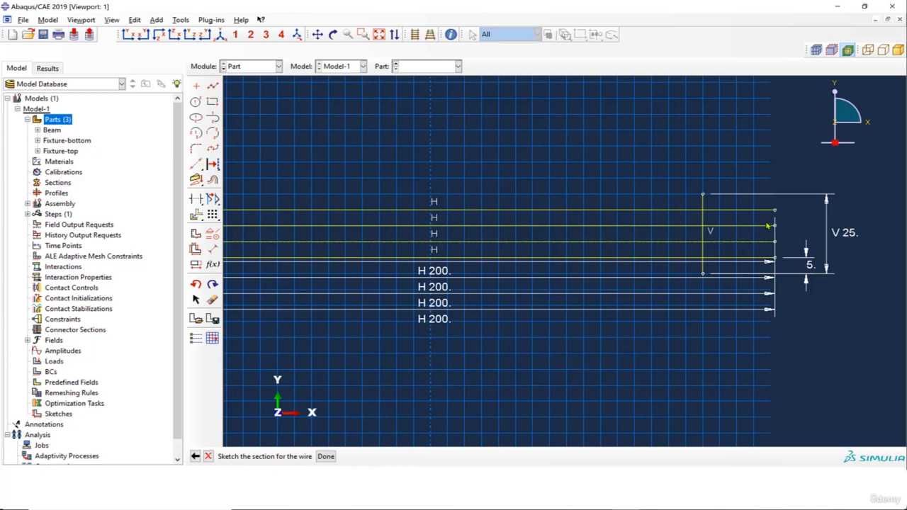
pyautogui.click(212, 249)
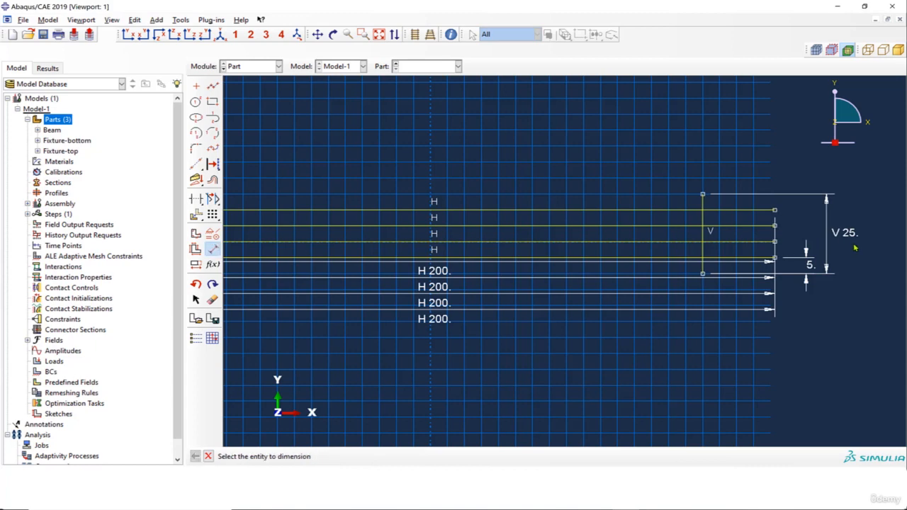
pyautogui.click(775, 210)
pyautogui.click(702, 195)
pyautogui.click(729, 149)
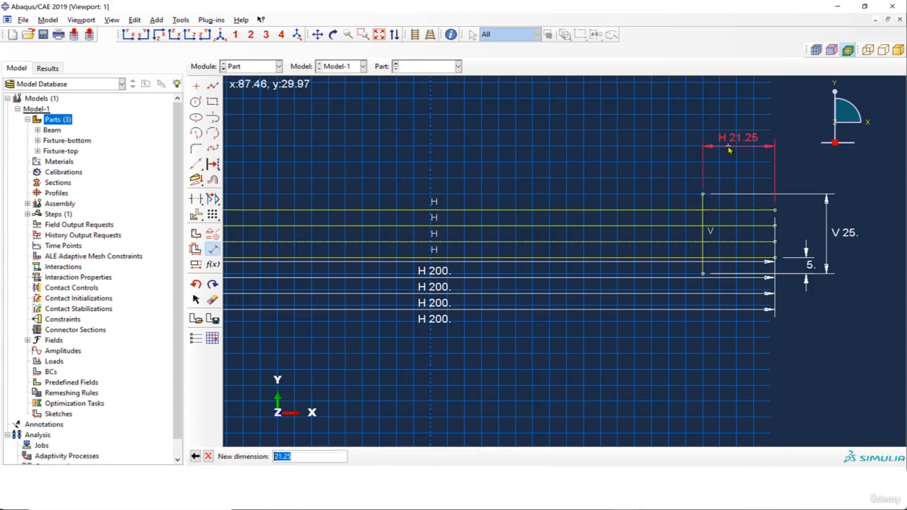
pyautogui.write('20')
pyautogui.press('Return')
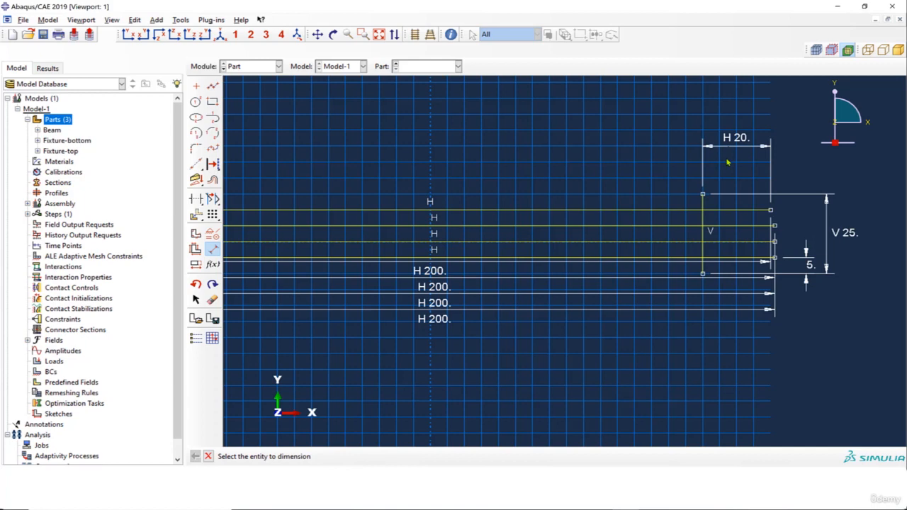
# - Leave dimensioning and open the sketch constraints dialog with Coincident chosen, placing the dialog clear of the lines' right ends
pyautogui.scroll(-1, 734, 232)
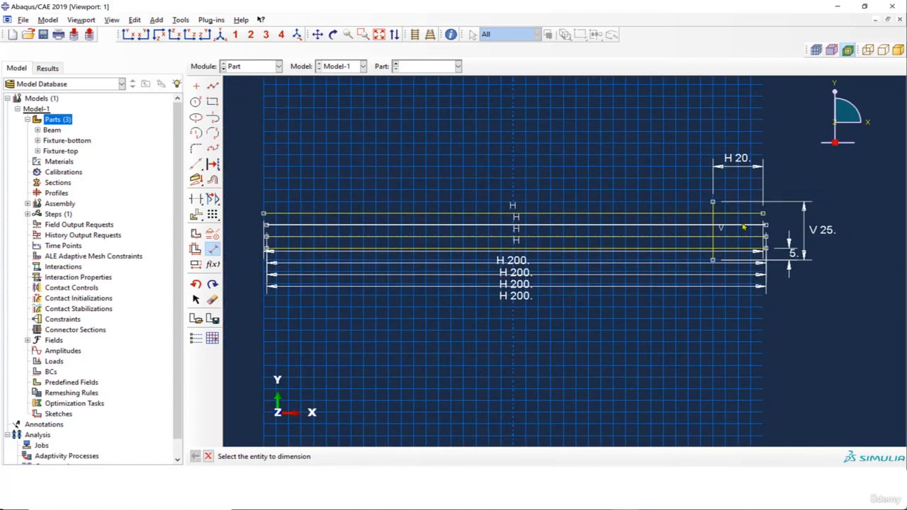
pyautogui.scroll(4, 769, 221)
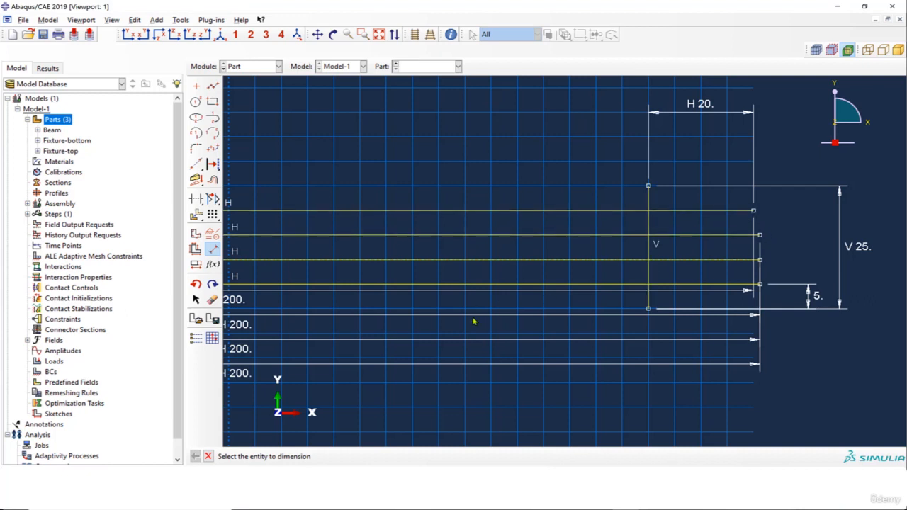
pyautogui.click(213, 234)
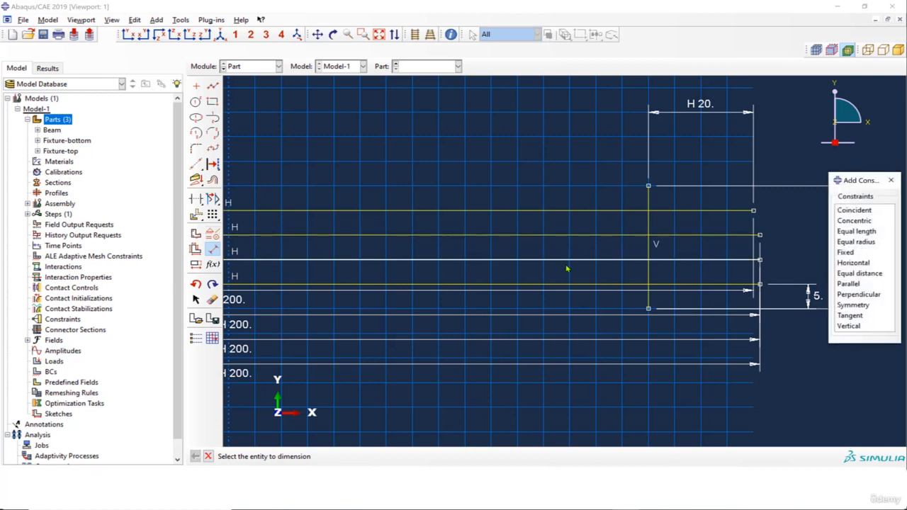
pyautogui.click(837, 181)
pyautogui.click(837, 181)
pyautogui.moveTo(855, 181); pyautogui.dragTo(414, 152)
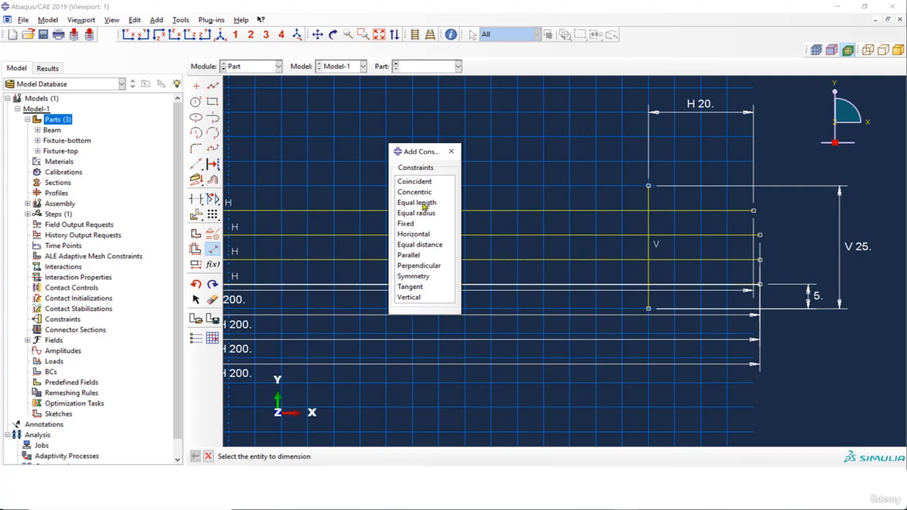
pyautogui.click(208, 457)
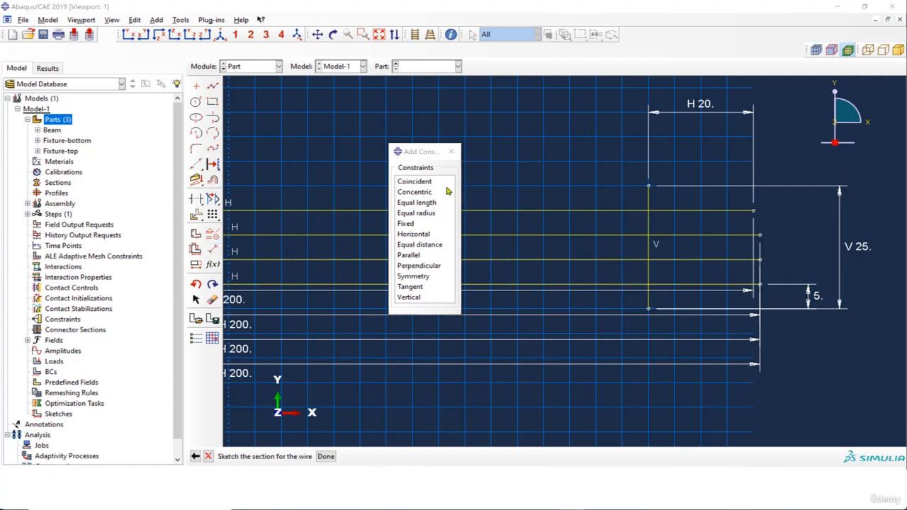
pyautogui.click(425, 184)
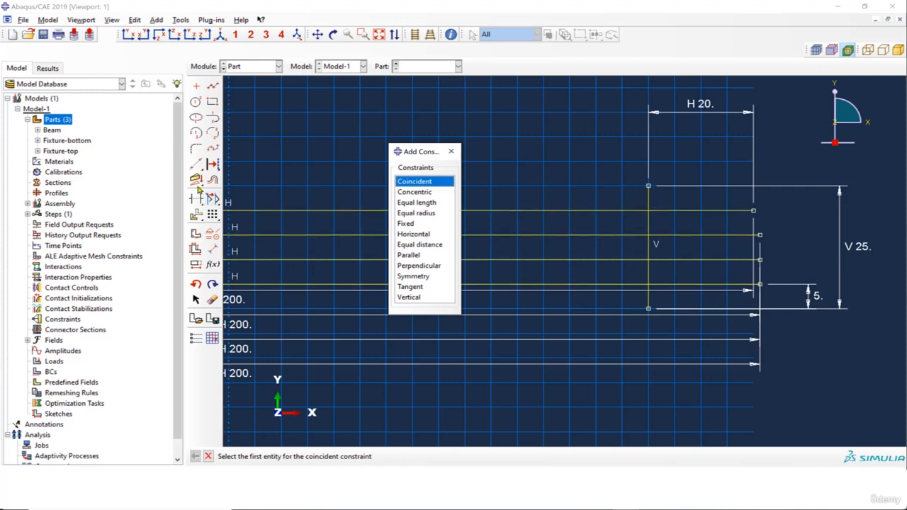
# - Create a vertical construction line through the right endpoint of the top horizontal line
pyautogui.click(196, 163)
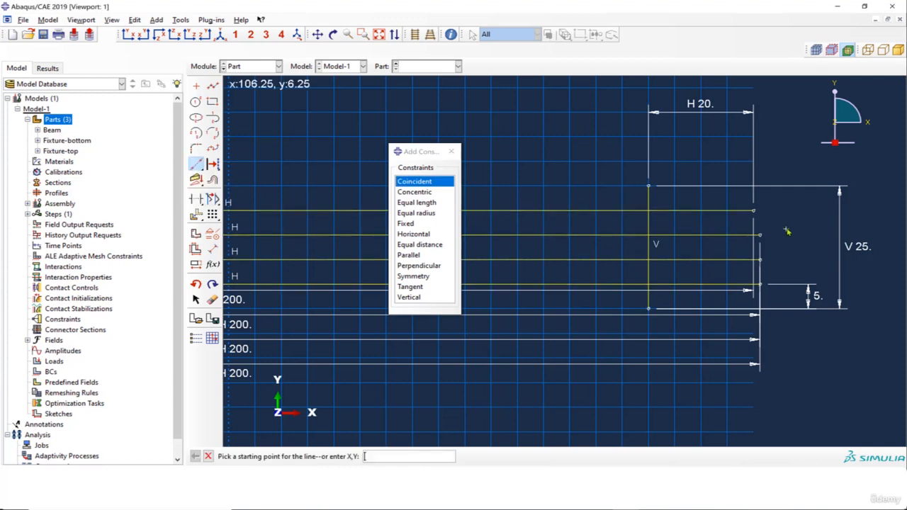
pyautogui.click(754, 211)
pyautogui.middleClick(759, 373)
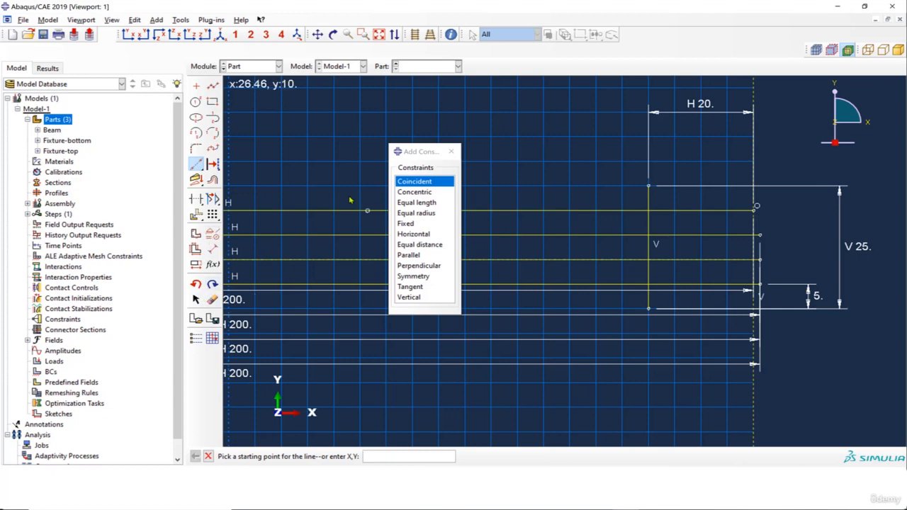
# - Try applying a Fixed constraint to the vertical construction line
pyautogui.click(428, 224)
pyautogui.click(752, 421)
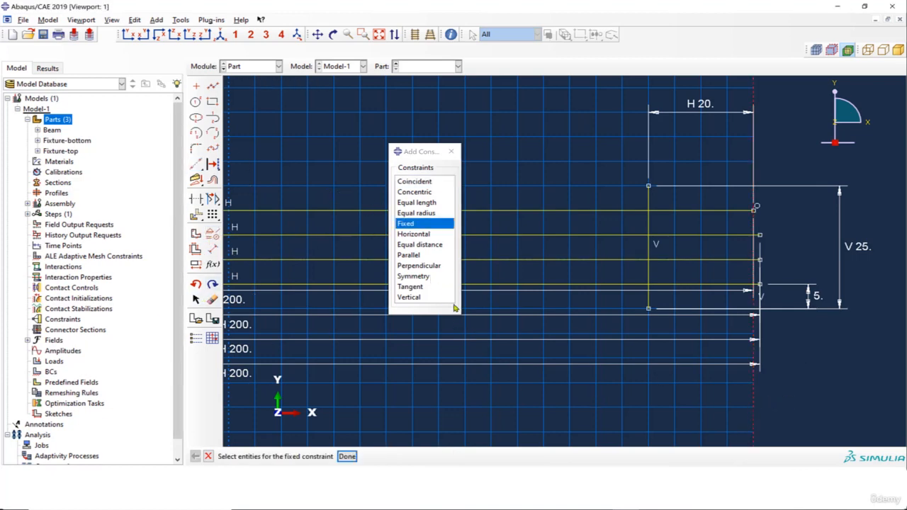
pyautogui.click(348, 457)
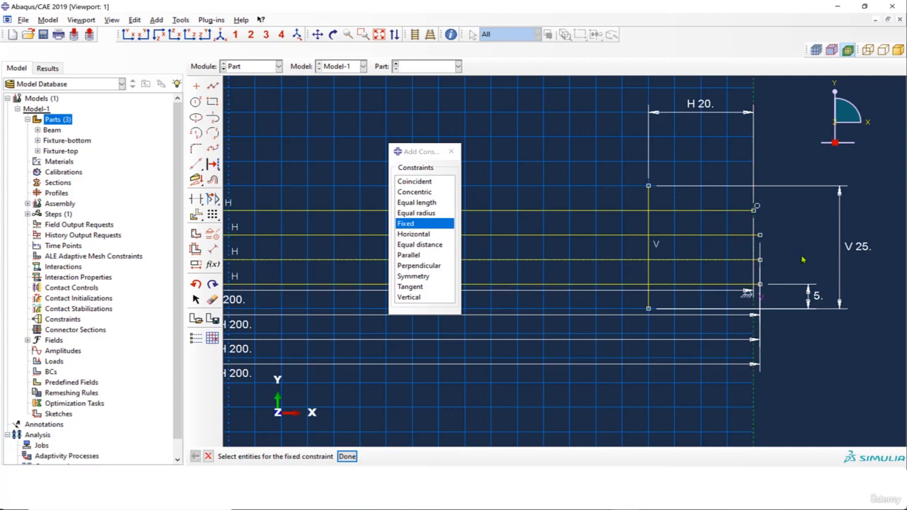
pyautogui.click(760, 236)
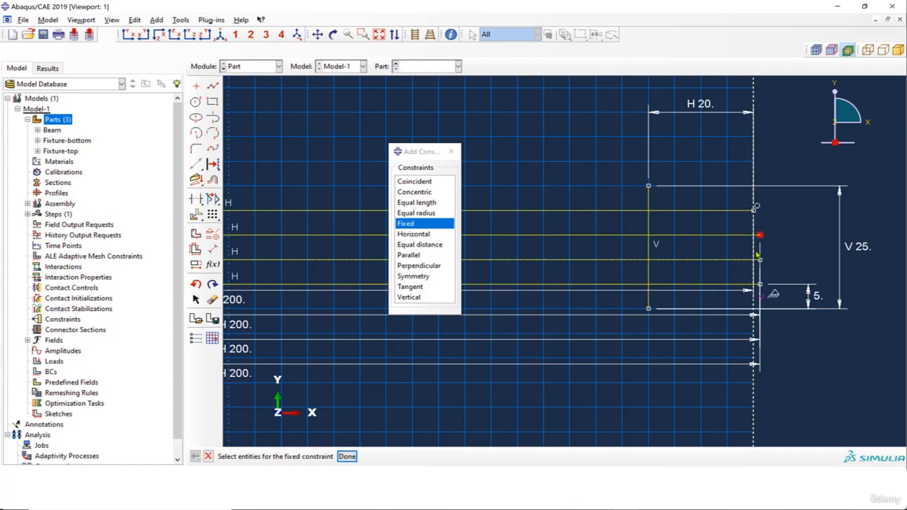
pyautogui.click(754, 395)
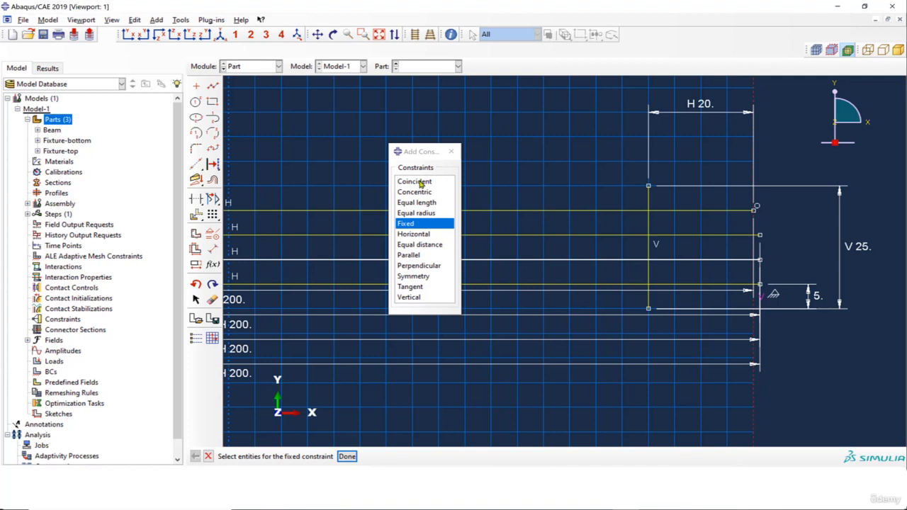
pyautogui.middleClick(670, 408)
# - Make the right endpoints of the lower three horizontal lines coincident with the vertical construction line, and close the constraints dialog
pyautogui.click(417, 182)
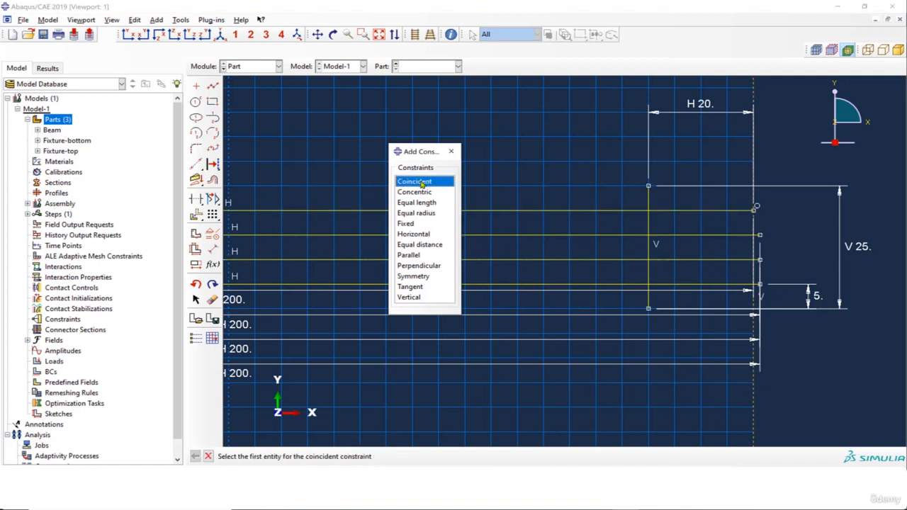
pyautogui.click(759, 235)
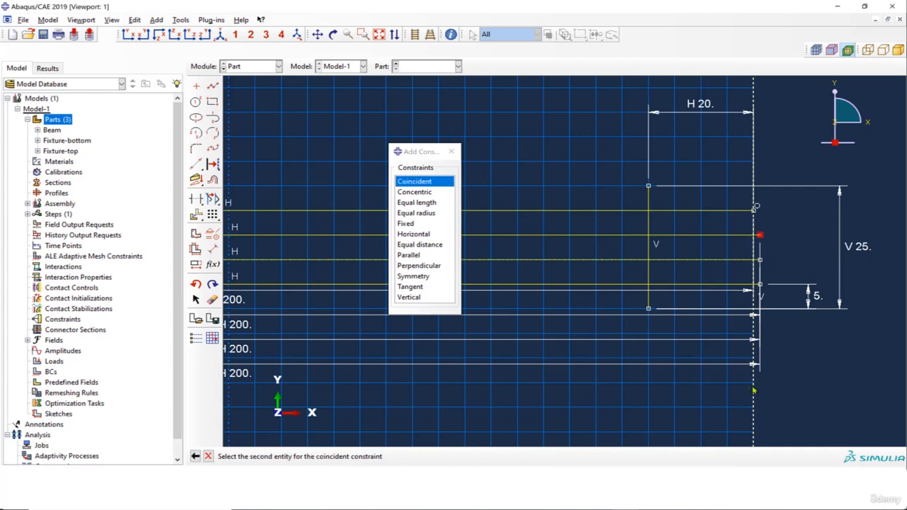
pyautogui.click(754, 390)
pyautogui.click(759, 261)
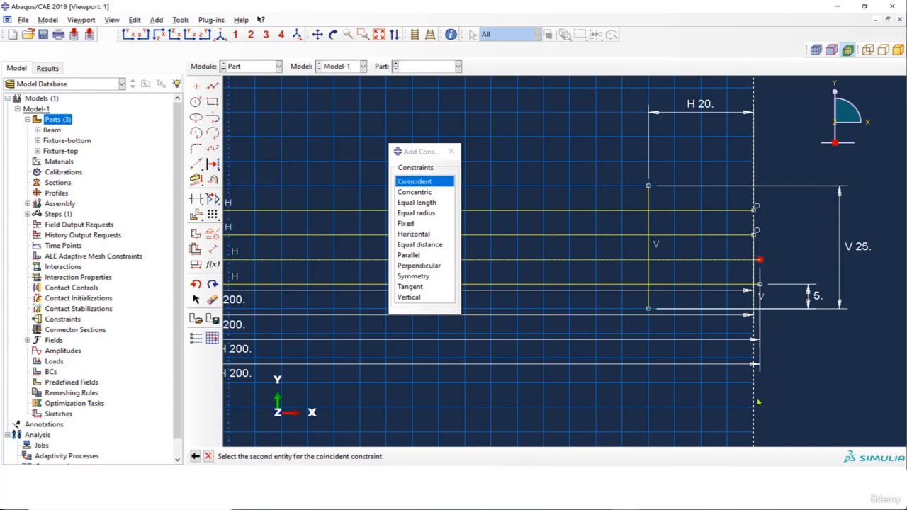
pyautogui.click(754, 402)
pyautogui.click(760, 285)
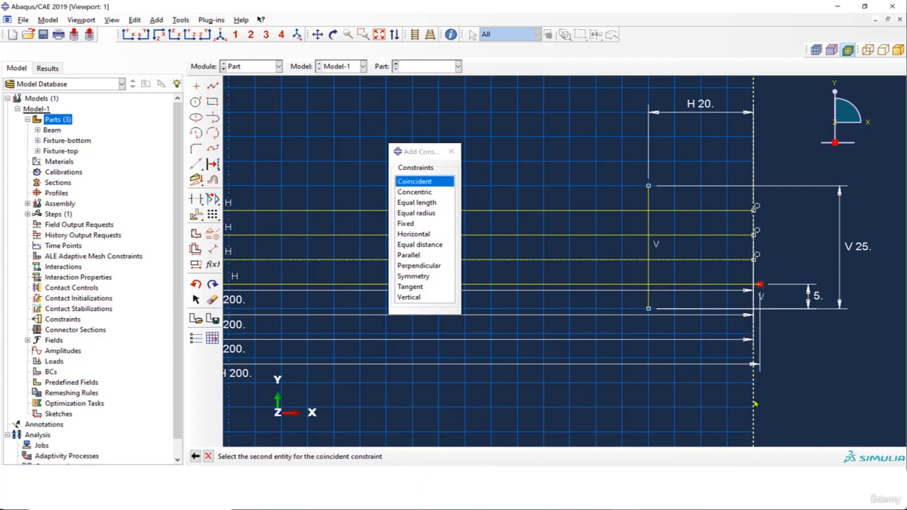
pyautogui.click(755, 404)
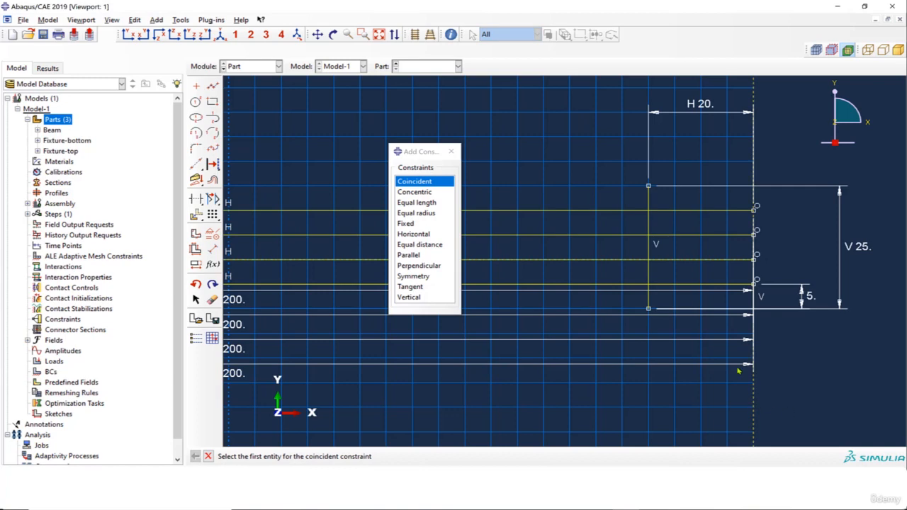
pyautogui.click(451, 151)
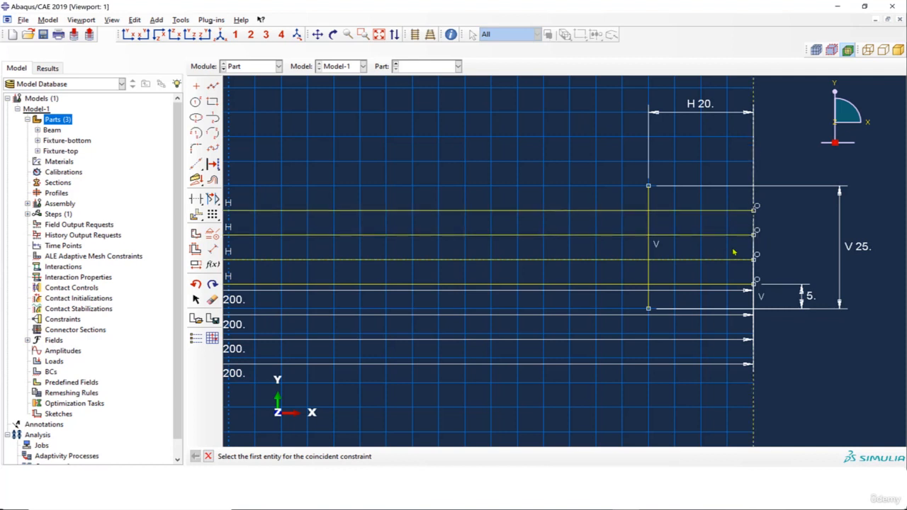
# - Start a linear pattern of the short vertical line with 3 instances in direction 1 and a single instance in direction 2
pyautogui.scroll(-4, 737, 259)
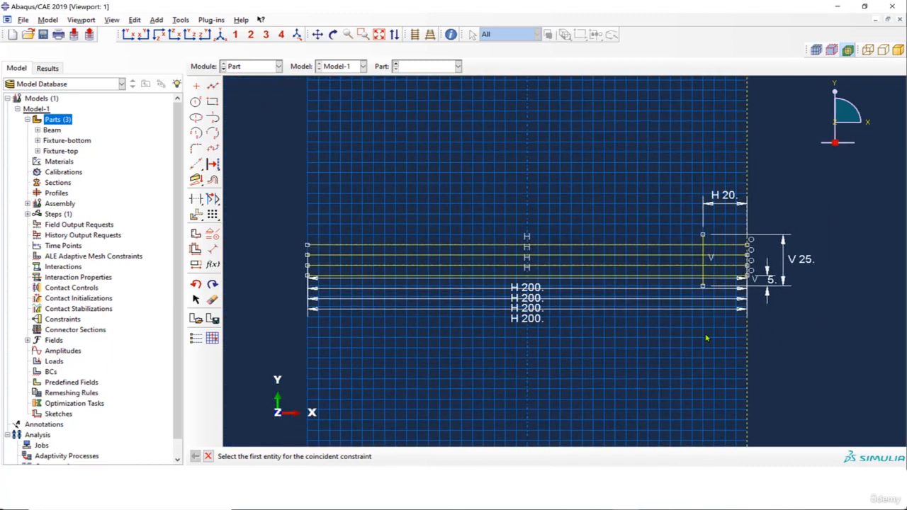
pyautogui.click(212, 215)
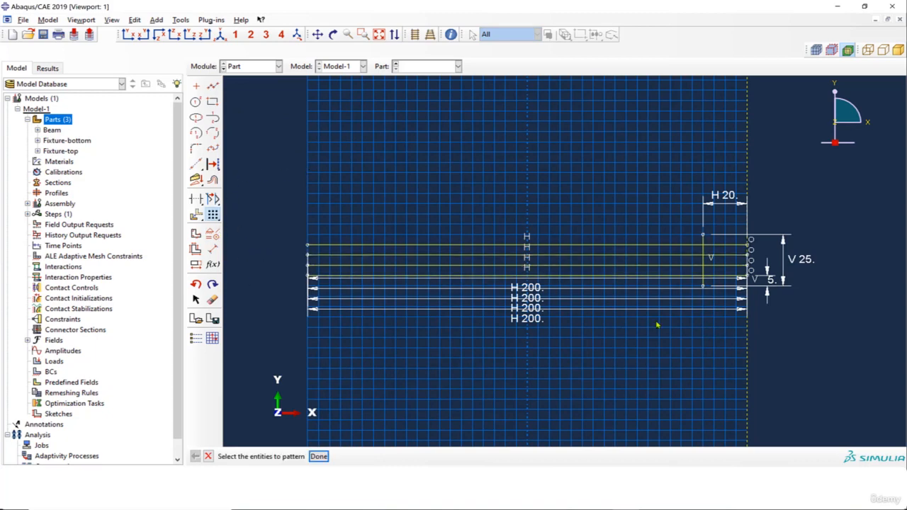
pyautogui.click(704, 240)
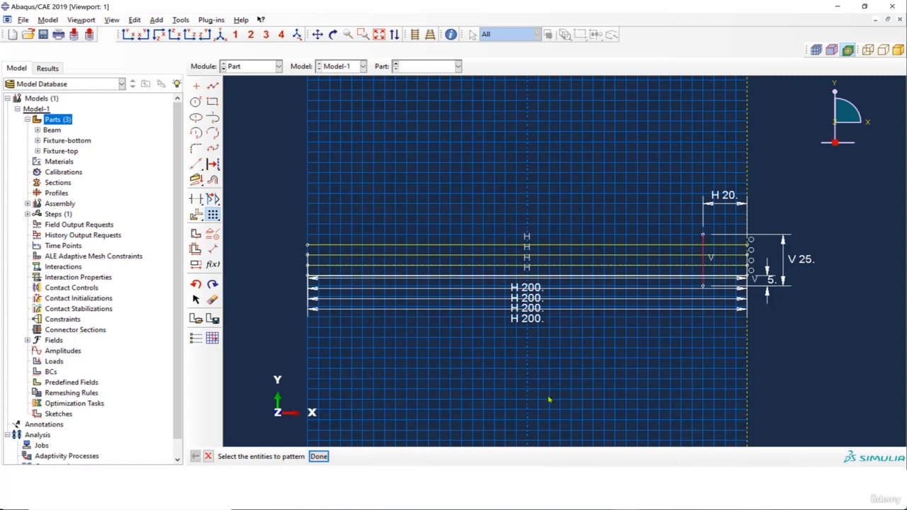
pyautogui.click(319, 456)
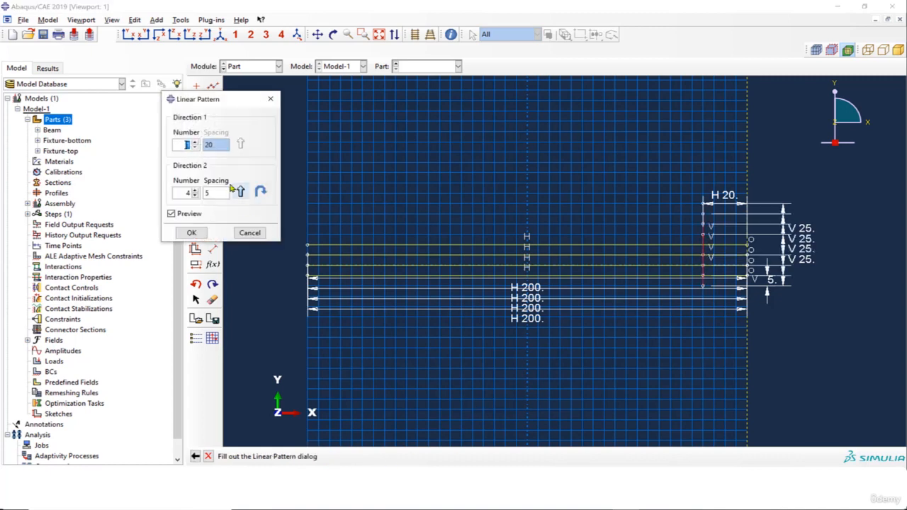
pyautogui.click(195, 142)
pyautogui.click(195, 142)
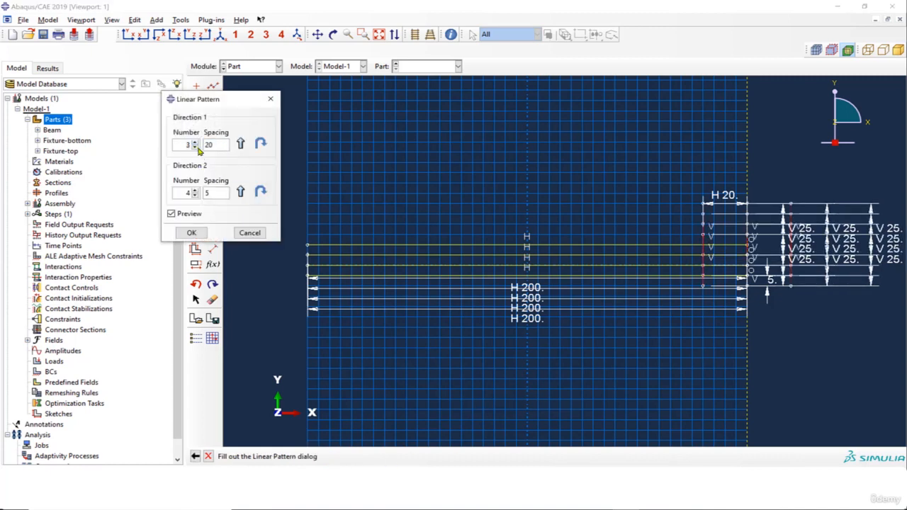
pyautogui.click(195, 196)
pyautogui.click(195, 196)
pyautogui.click(195, 196)
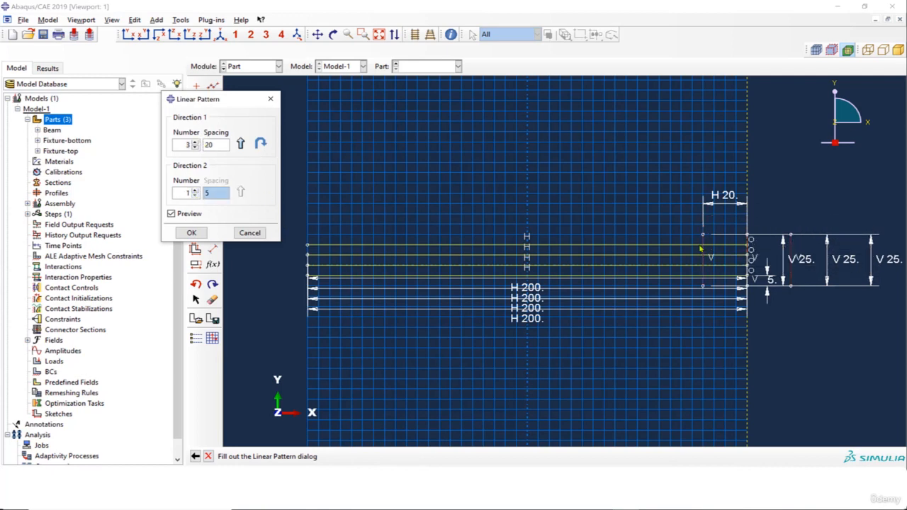
# - Flip direction 1 so the pattern runs along the horizontal lines, and create 9 vertical lines at a spacing of 20
pyautogui.click(262, 144)
pyautogui.click(195, 142)
pyautogui.click(195, 142)
pyautogui.click(195, 142)
pyautogui.click(195, 141)
pyautogui.click(195, 142)
pyautogui.click(195, 142)
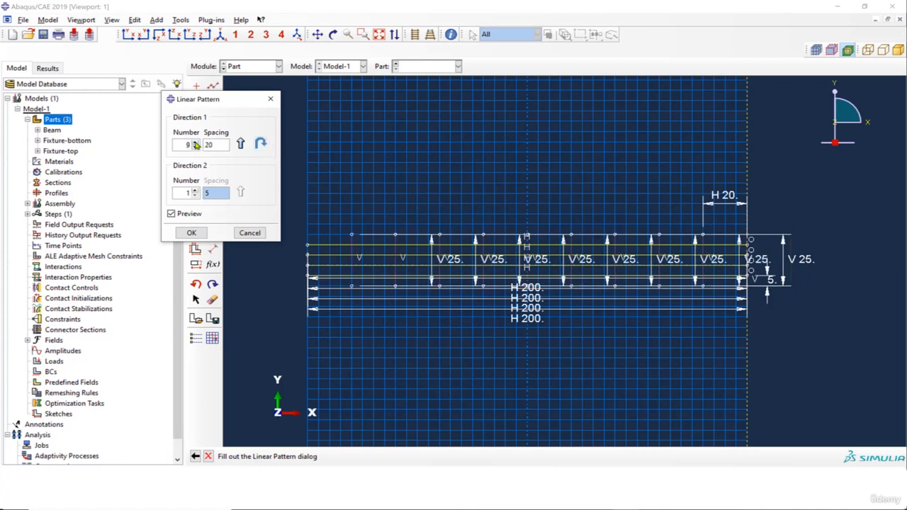
pyautogui.click(192, 233)
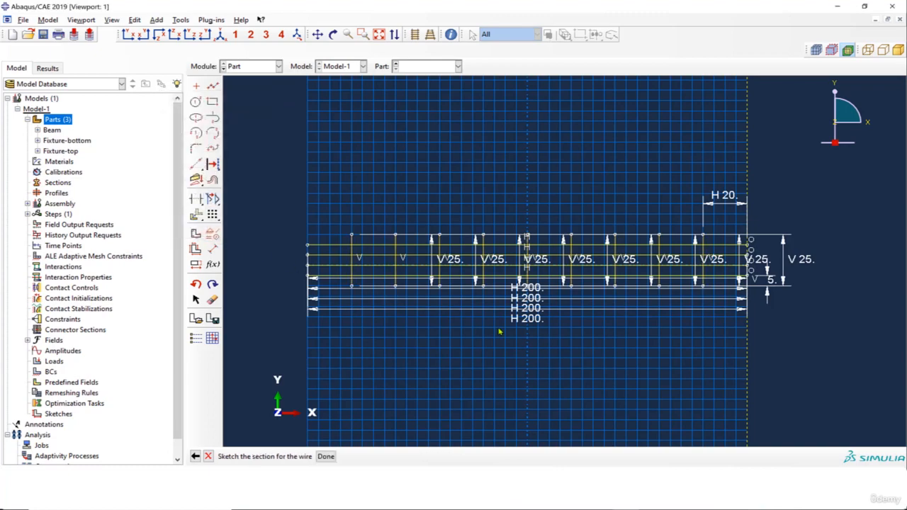
# - Finish the wire section sketch to create the RC reinforcement grid part
pyautogui.scroll(3, 716, 267)
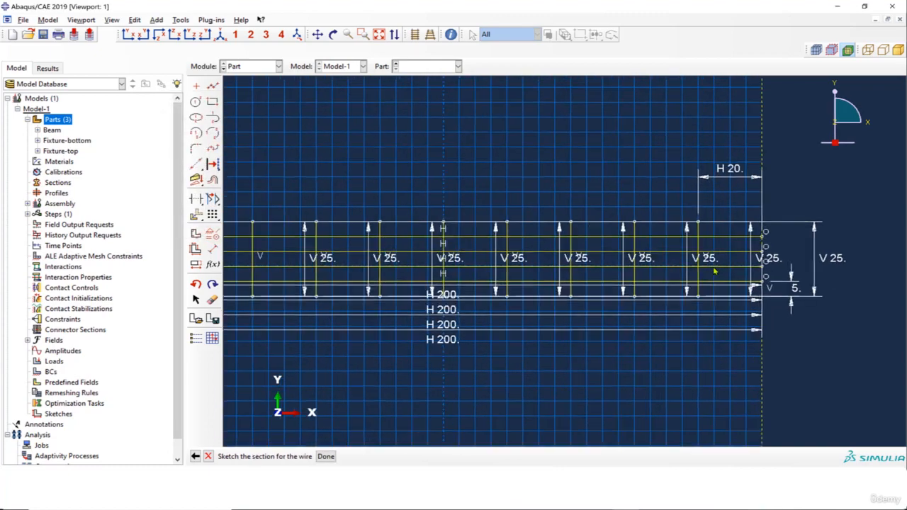
pyautogui.scroll(-4, 723, 274)
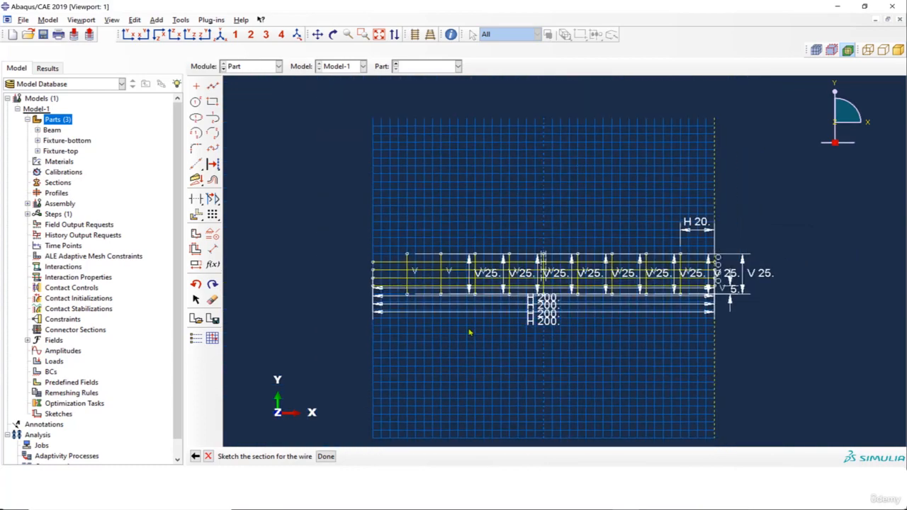
pyautogui.click(326, 457)
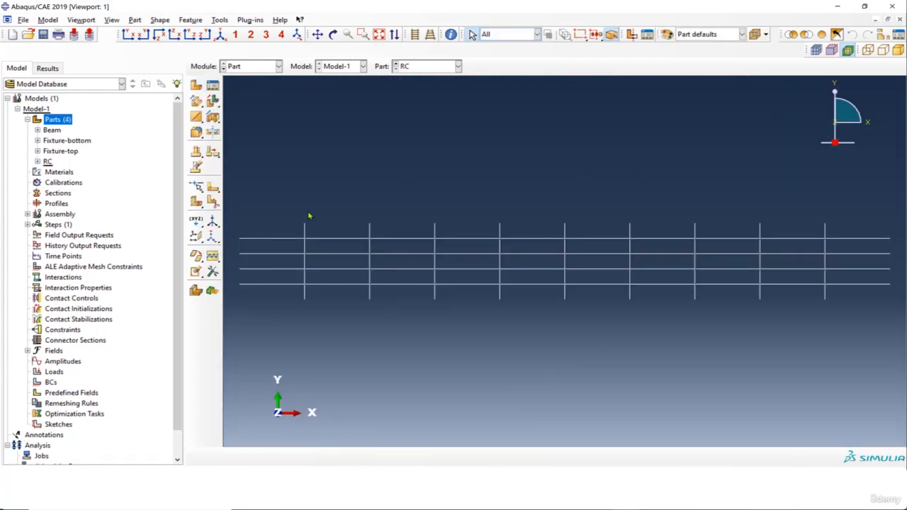
pyautogui.scroll(-2, 752, 354)
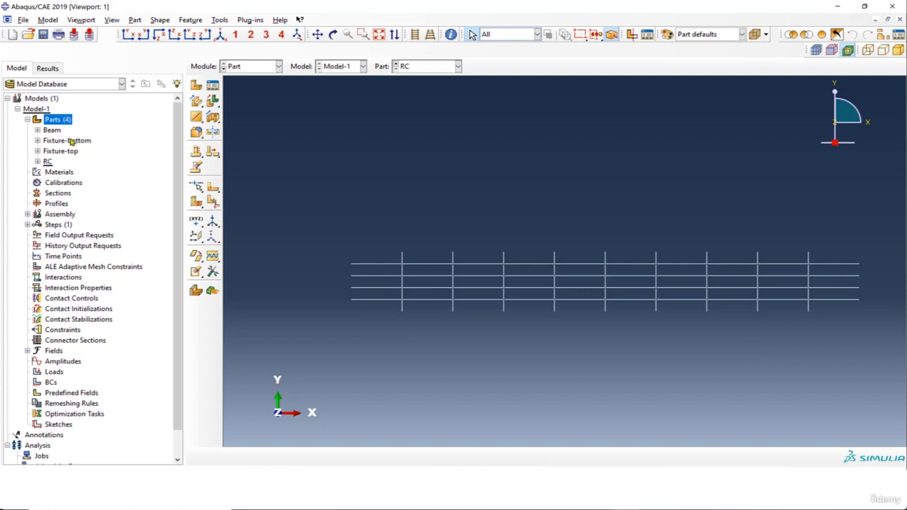
# - Select the RC part in the model tree and switch to the Property module
pyautogui.click(48, 162)
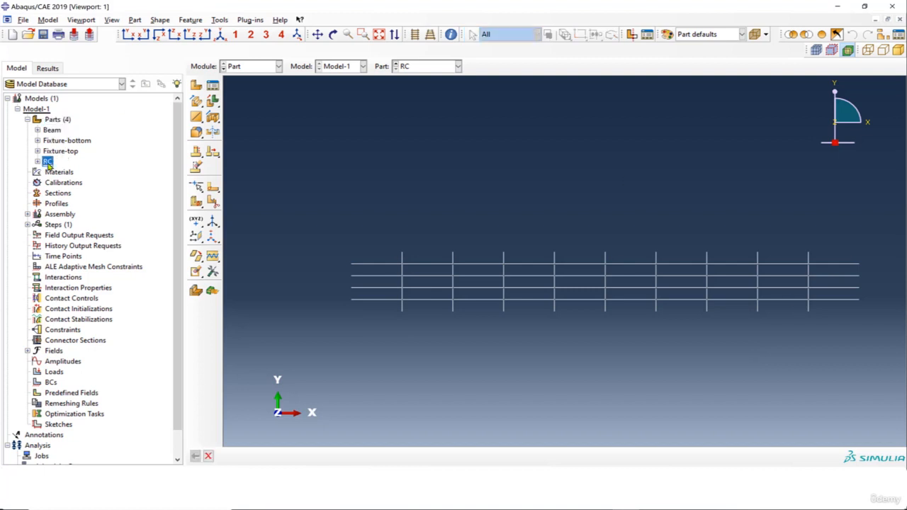
pyautogui.click(275, 68)
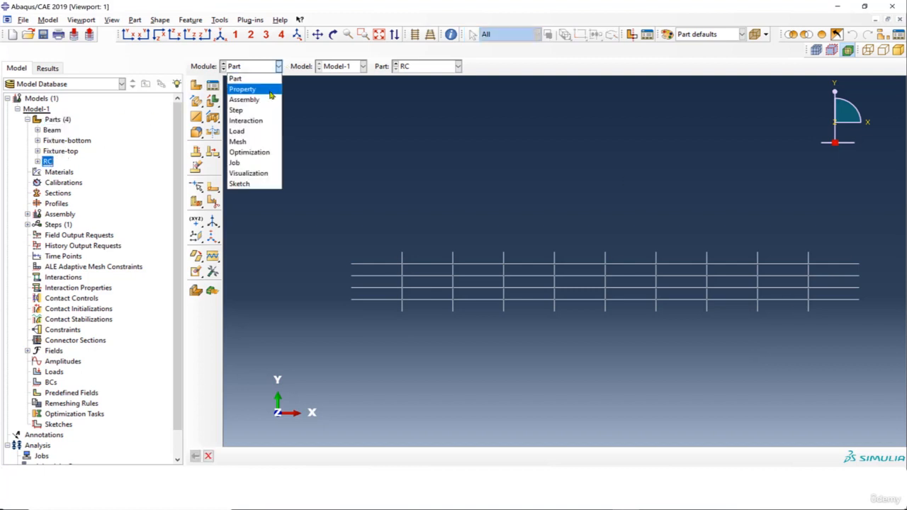
pyautogui.click(271, 90)
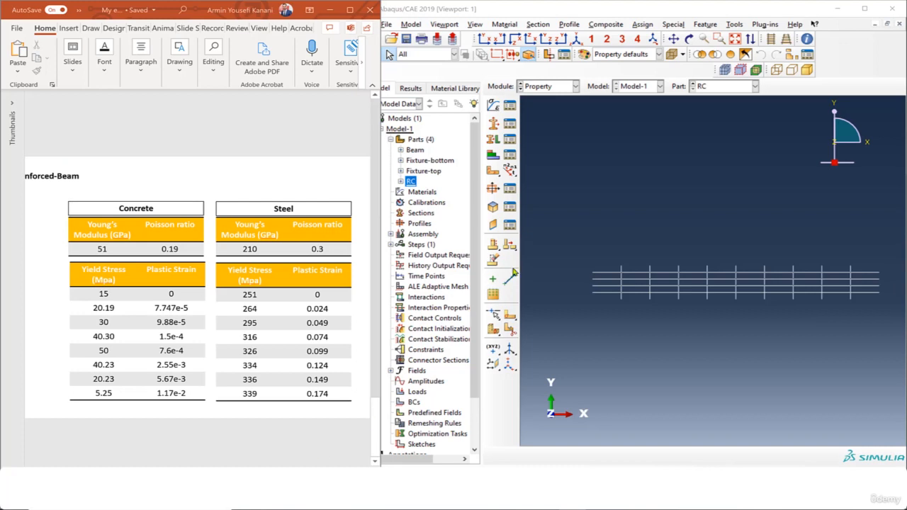
# - Create a new material named Steel, placing its dialog clear of the reference property tables
pyautogui.click(496, 106)
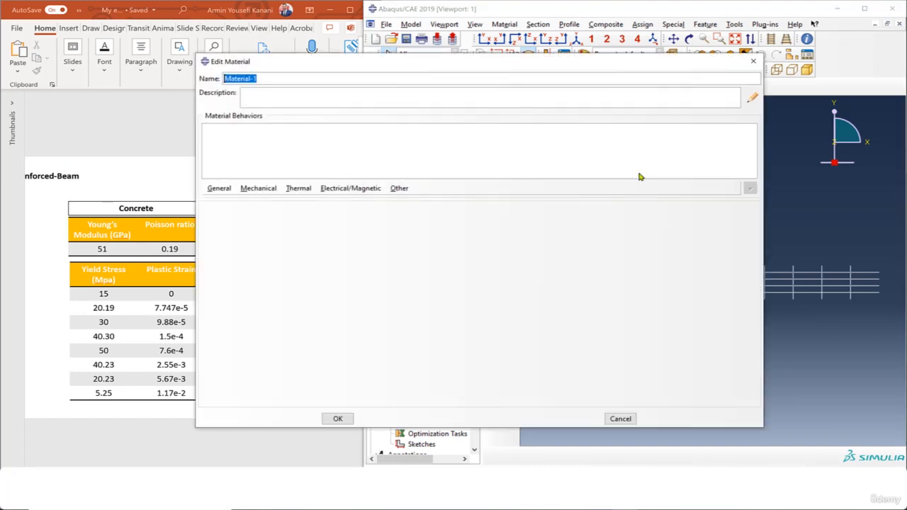
pyautogui.moveTo(447, 67); pyautogui.dragTo(622, 75)
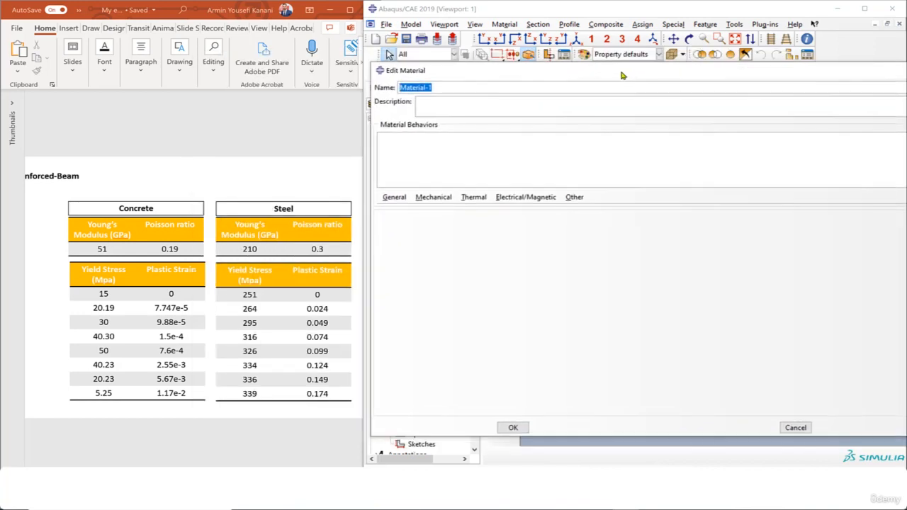
pyautogui.write('steel')
# - Add isotropic elastic behavior to the Steel material with a Young's modulus of 210000 and a Poisson's ratio of 0.3
pyautogui.click(434, 198)
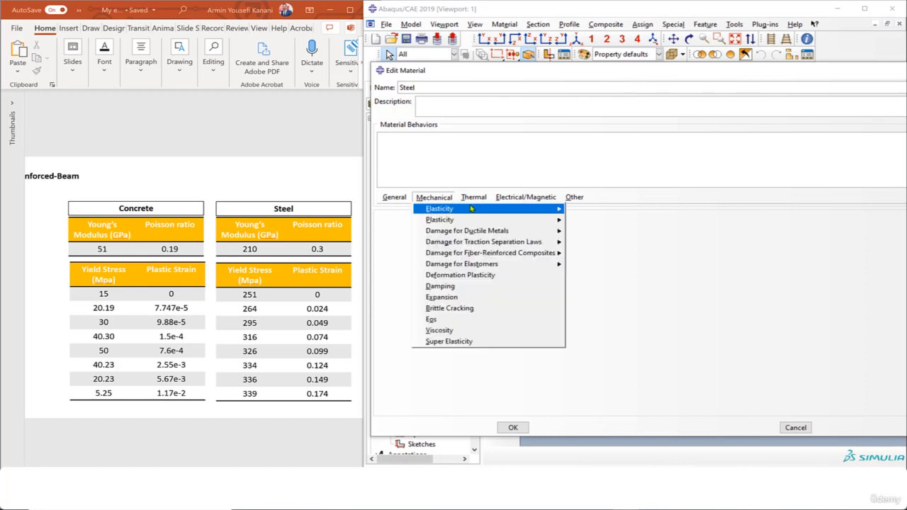
pyautogui.click(588, 210)
pyautogui.click(430, 348)
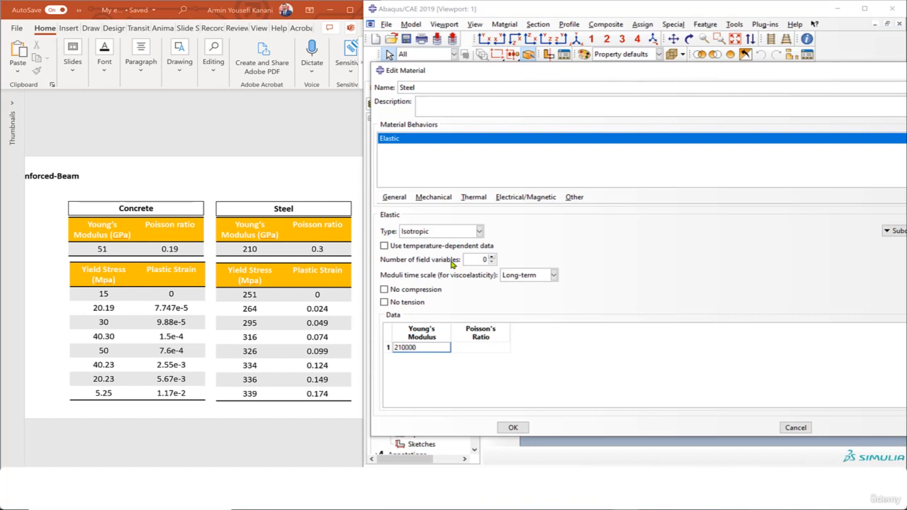
pyautogui.click(497, 347)
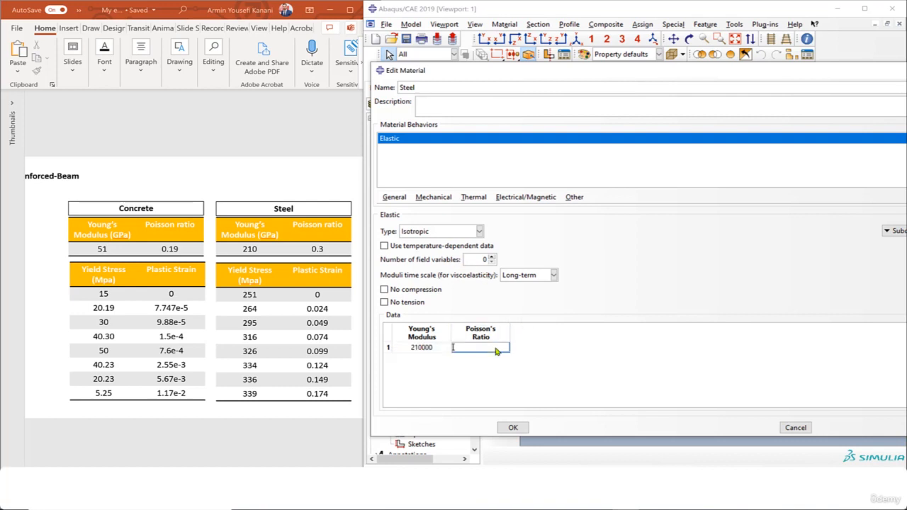
pyautogui.write('0.3')
pyautogui.press('Return')
# - Add plastic behavior to the Steel material with a first data row of yield stress 251 and plastic strain 0
pyautogui.click(448, 197)
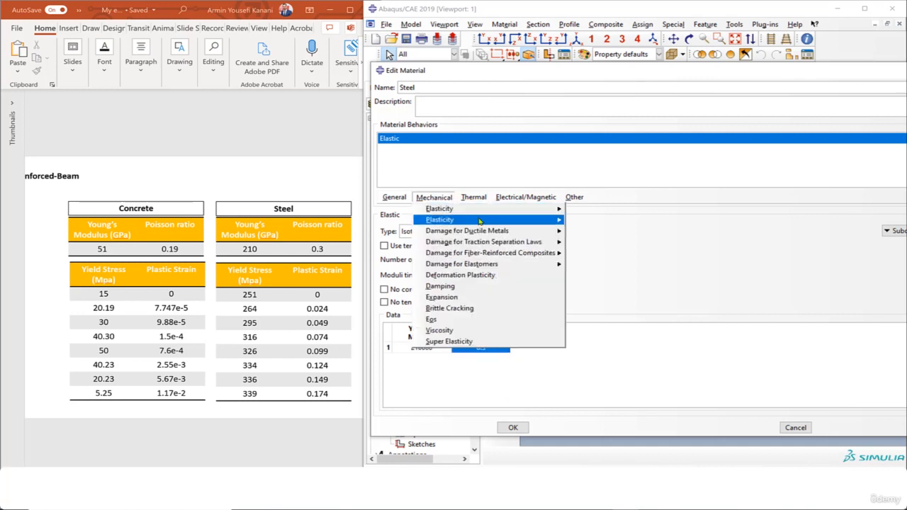
pyautogui.moveTo(480, 221)
pyautogui.click(598, 219)
pyautogui.click(438, 324)
pyautogui.write('251')
pyautogui.press('Tab')
pyautogui.write('0')
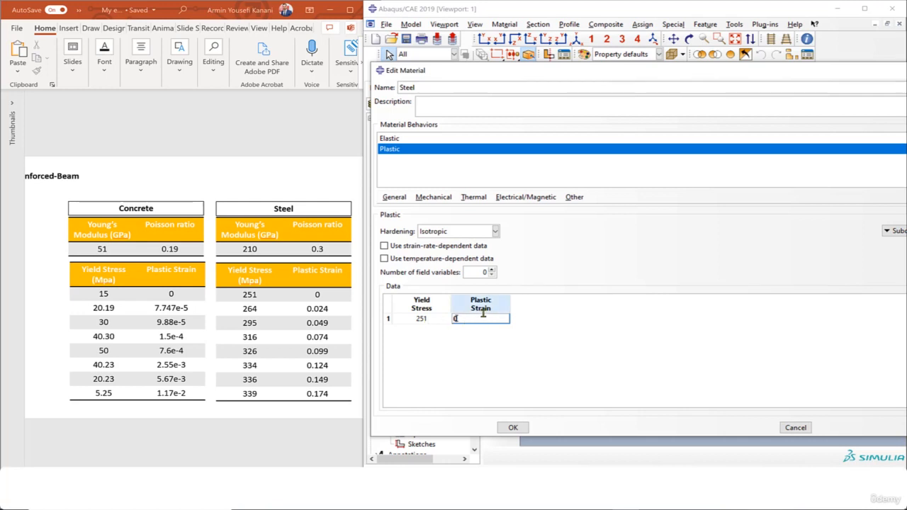
pyautogui.press('Return')
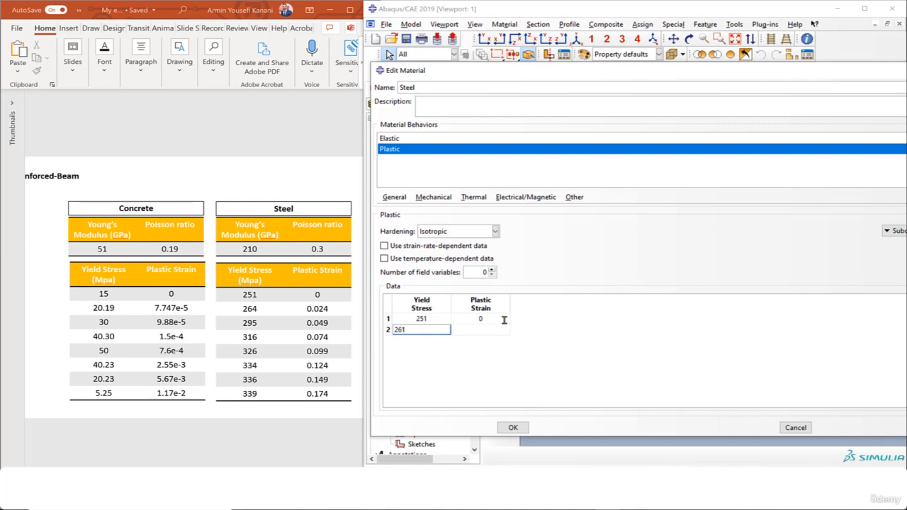
# - Enter the second to fourth plastic data rows as yield stress/strain pairs 264/0.024, 295/0.049 and 316/0.074
pyautogui.press('Tab')
pyautogui.write('0.024')
pyautogui.press('Return')
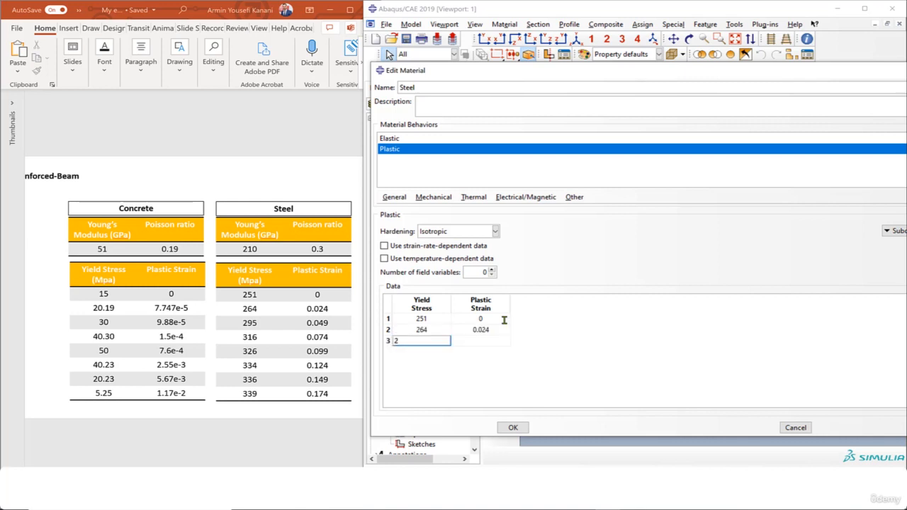
pyautogui.write('295')
pyautogui.press('Tab')
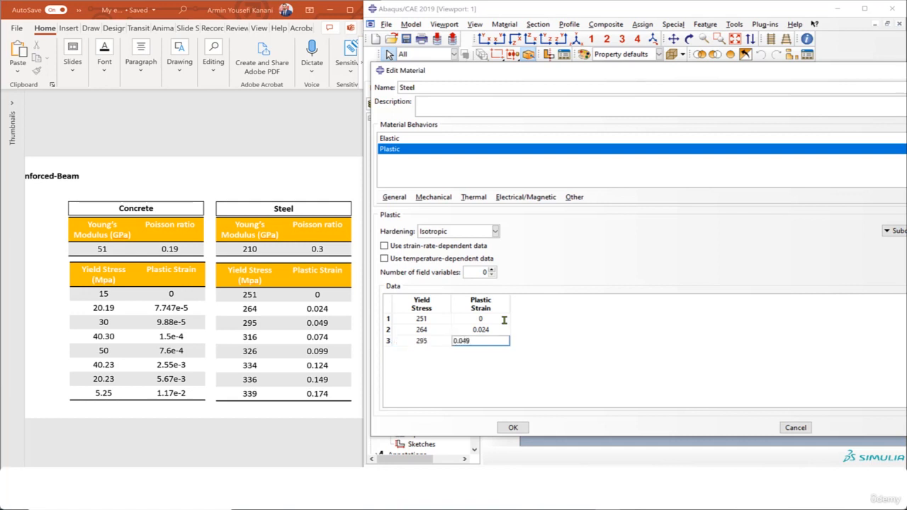
pyautogui.press('Return')
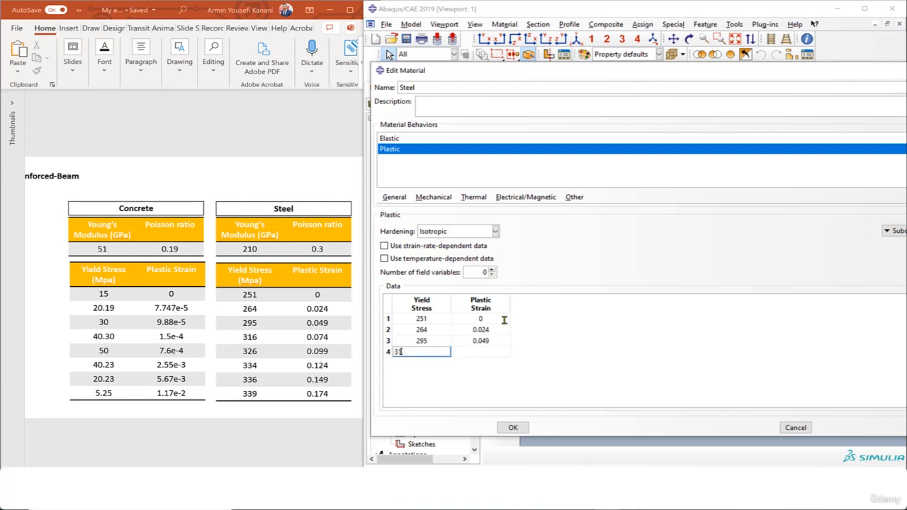
pyautogui.write('316')
pyautogui.press('Tab')
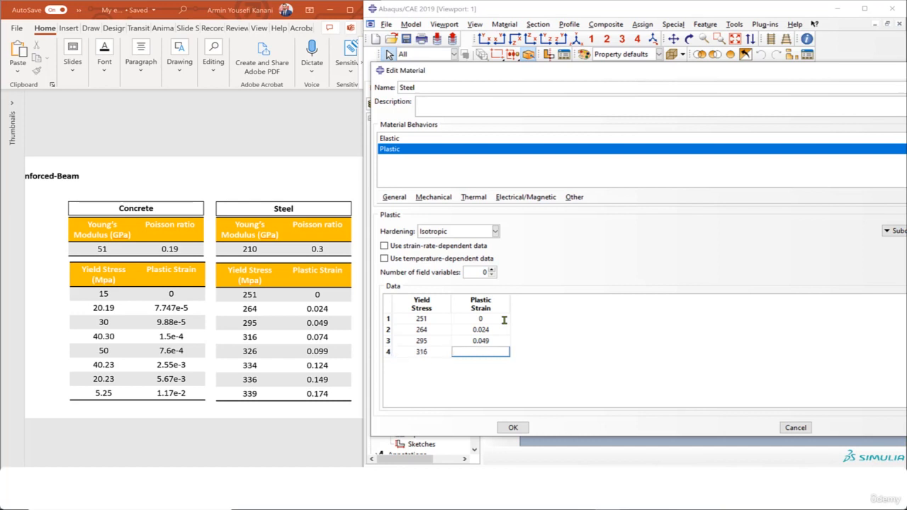
pyautogui.press('Return')
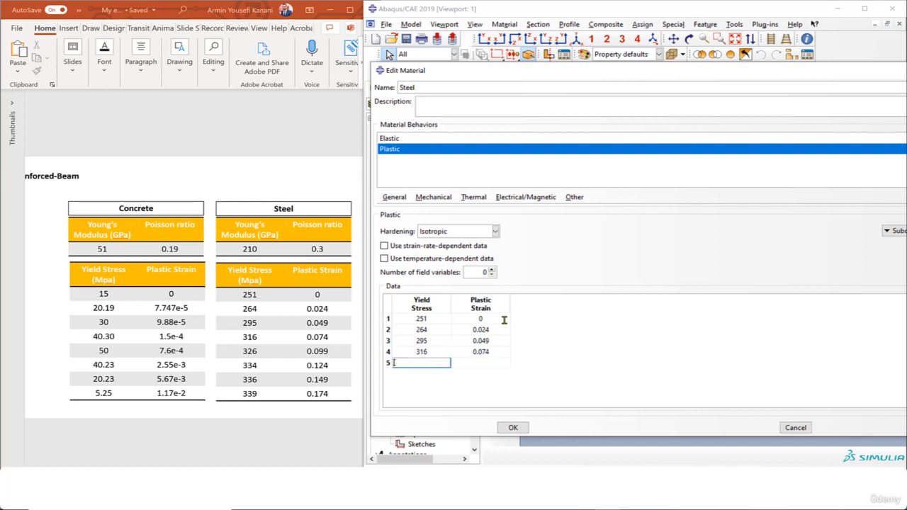
# - Enter the fifth plastic data row with yield stress 326 and plastic strain 0.099, correcting any mistyped strain
pyautogui.write('326')
pyautogui.press('Tab')
pyautogui.write('0.09')
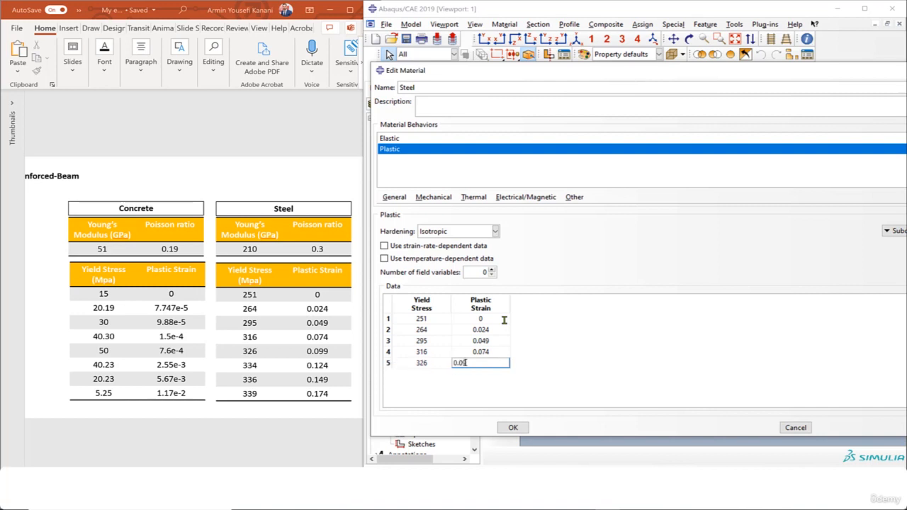
pyautogui.hotkey('ctrl', 'a')
pyautogui.write('334')
pyautogui.hotkey('ctrl', 'a')
pyautogui.write('0')
pyautogui.click(466, 372)
pyautogui.doubleClick(478, 365)
pyautogui.write('0.099')
pyautogui.press('Tab')
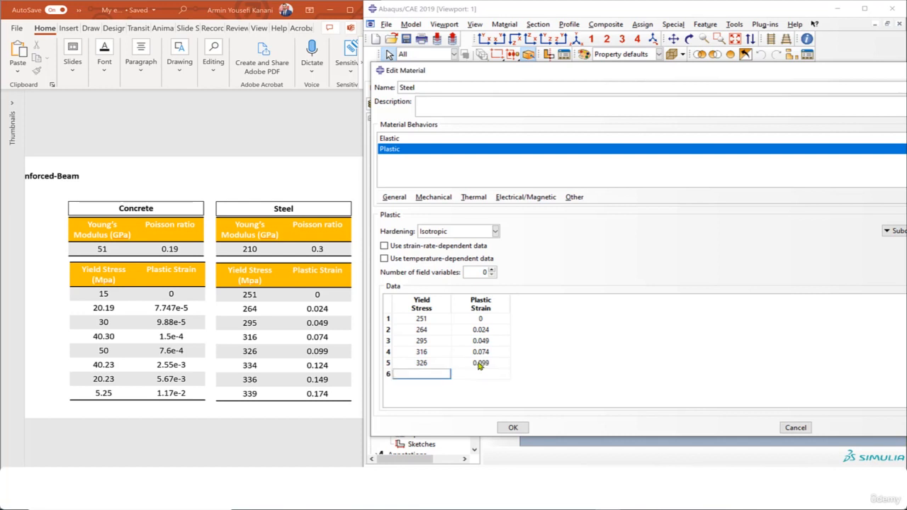
# - Enter the sixth to eighth plastic data rows as yield stress/strain pairs 334/0.124, 336/0.149 and 339/0.174, and save the Steel material
pyautogui.press('Tab')
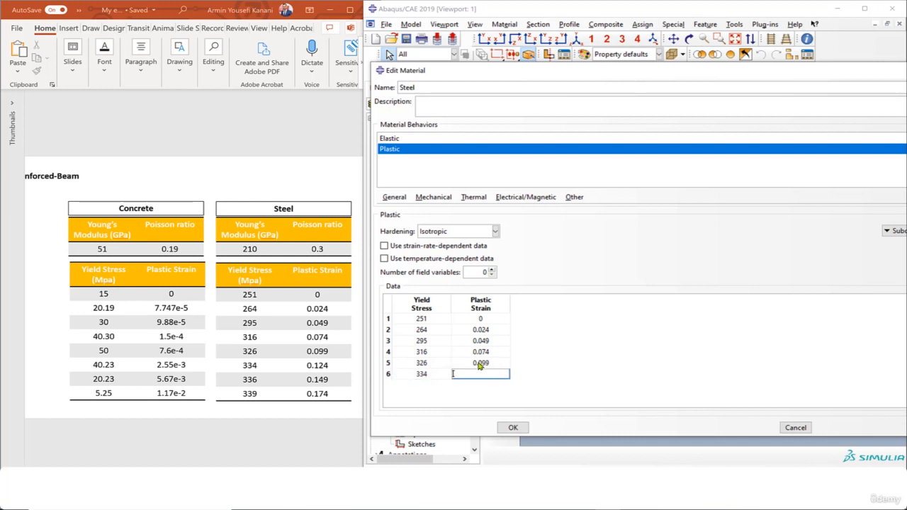
pyautogui.write('0.124')
pyautogui.press('Tab')
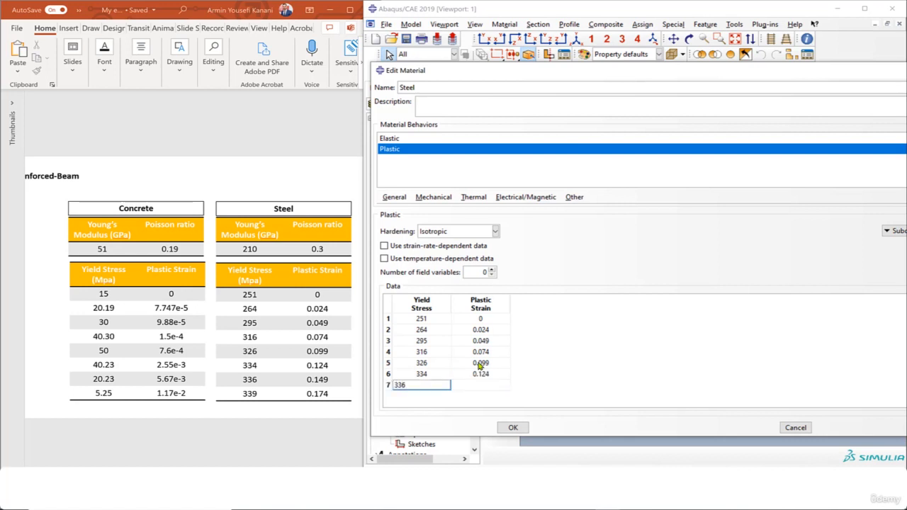
pyautogui.press('Tab')
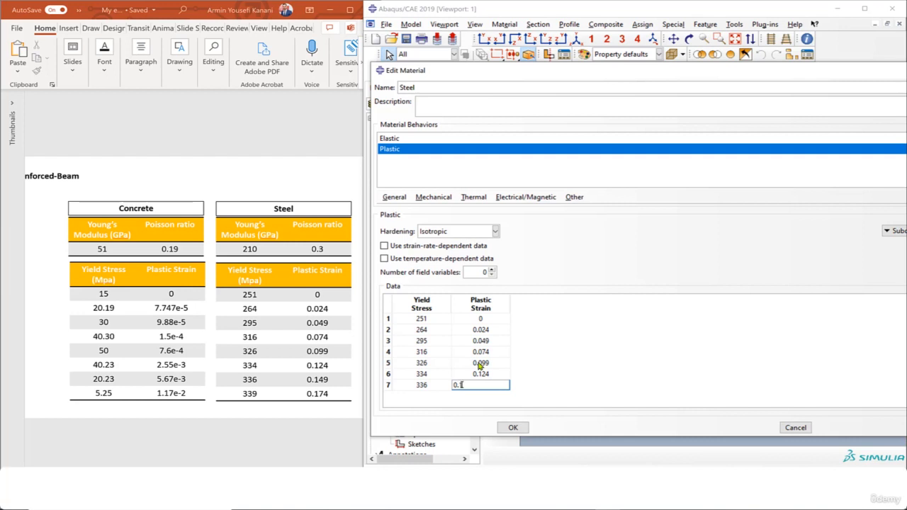
pyautogui.write('0.149')
pyautogui.press('Tab')
pyautogui.write('339')
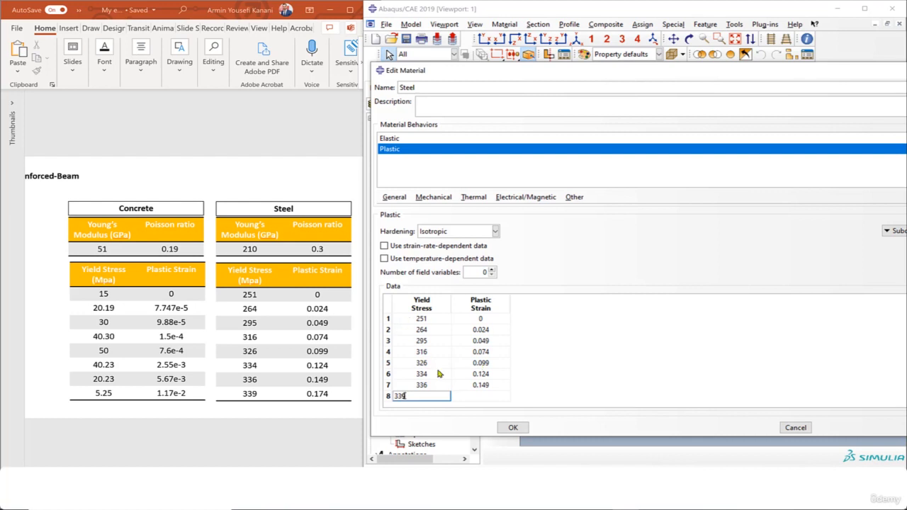
pyautogui.click(480, 395)
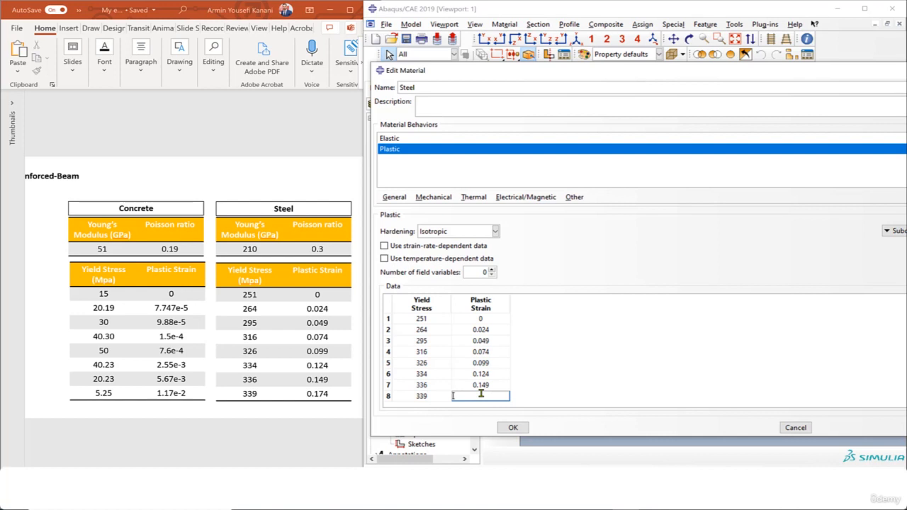
pyautogui.write('0.174')
pyautogui.press('Return')
pyautogui.click(513, 428)
# - Display the Beam part and return to the RC part
pyautogui.click(714, 86)
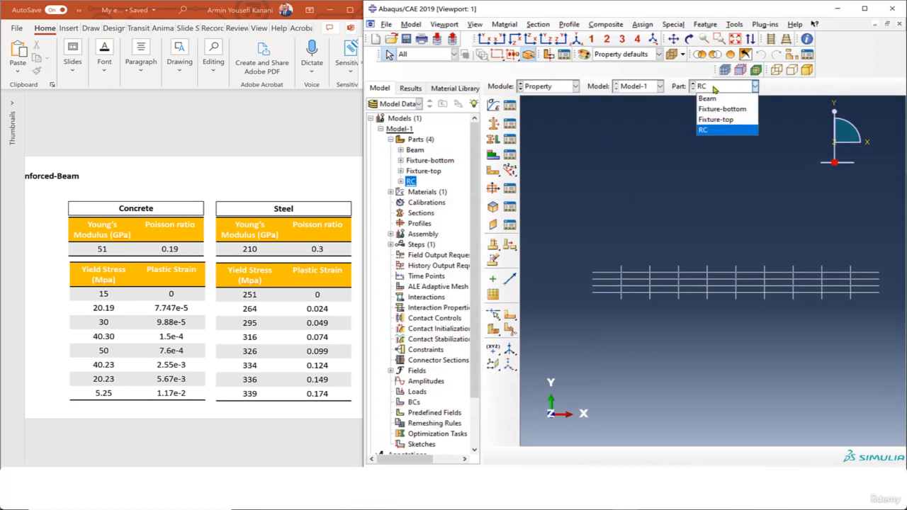
pyautogui.click(716, 104)
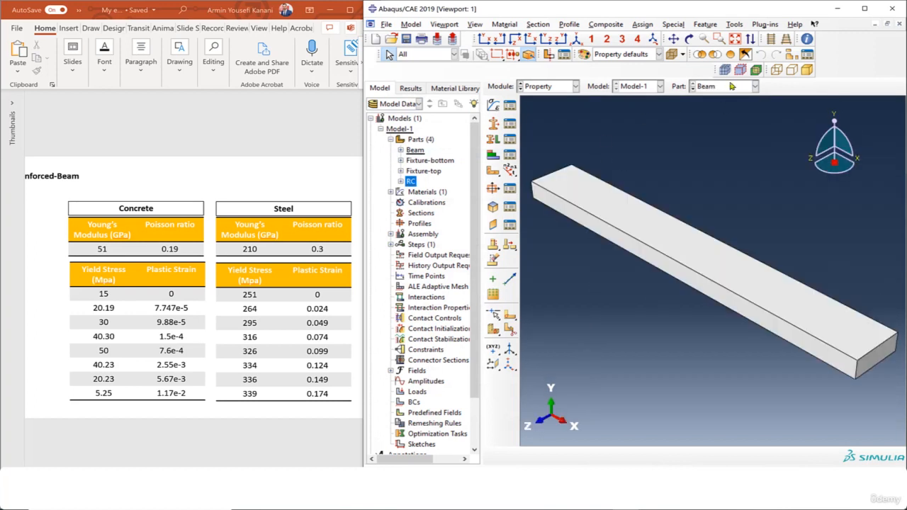
pyautogui.click(733, 86)
pyautogui.click(720, 129)
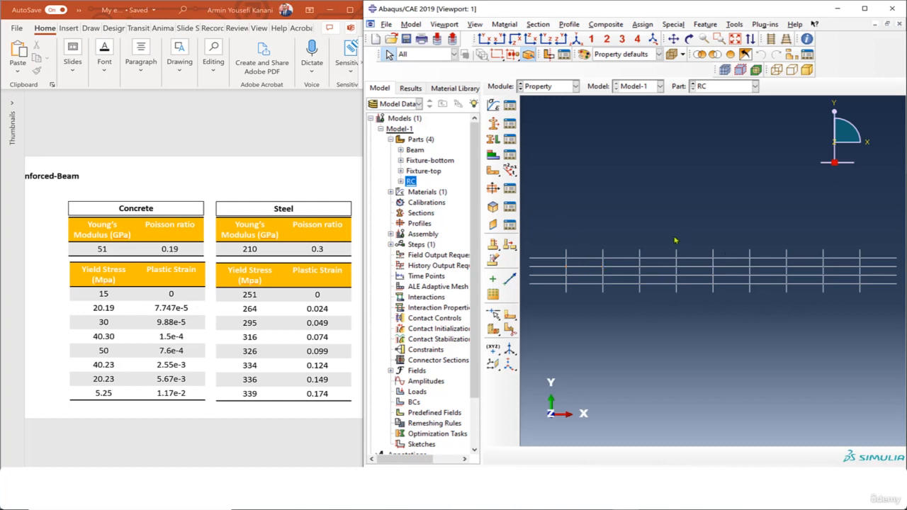
# - Create a circular beam profile with a radius of 1
pyautogui.click(496, 191)
pyautogui.moveTo(841, 224); pyautogui.dragTo(621, 161)
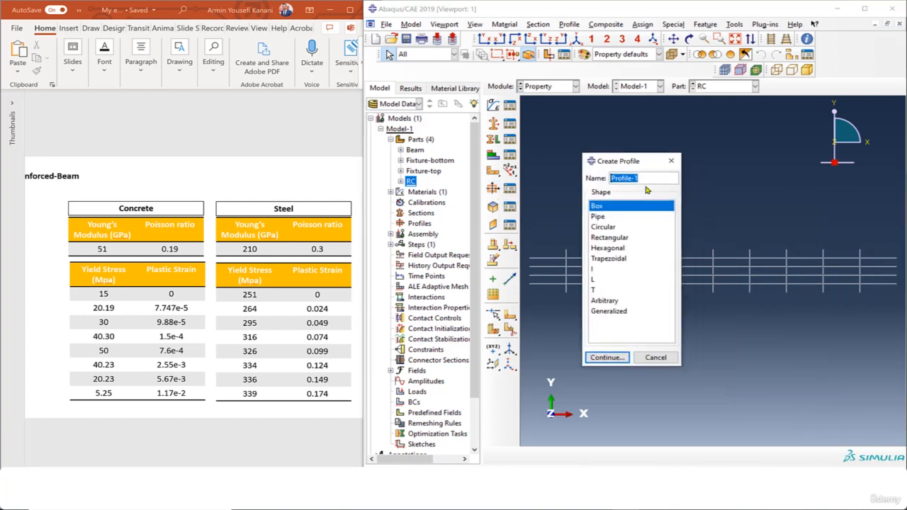
pyautogui.click(602, 228)
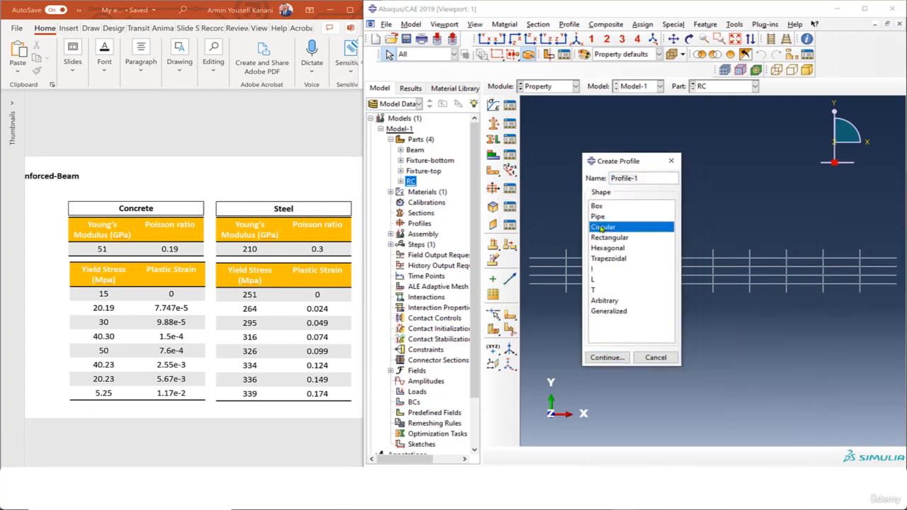
pyautogui.click(608, 358)
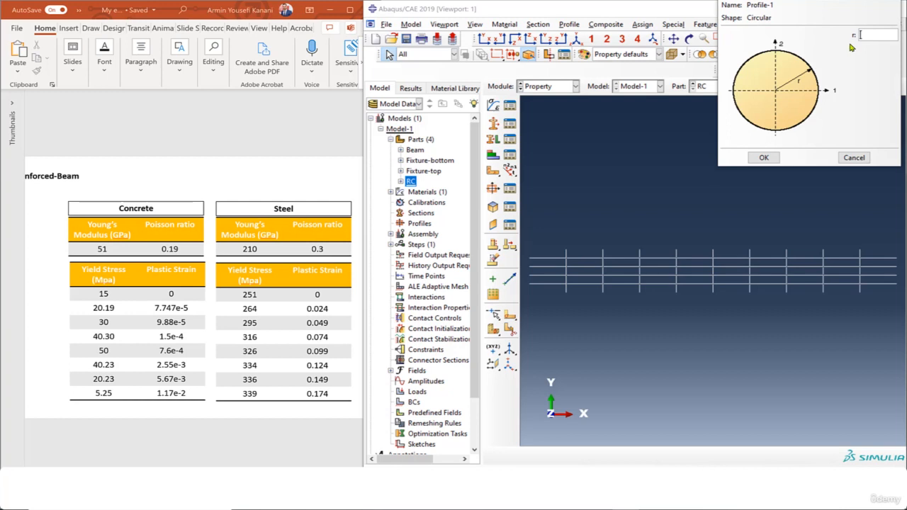
pyautogui.write('1')
pyautogui.click(766, 158)
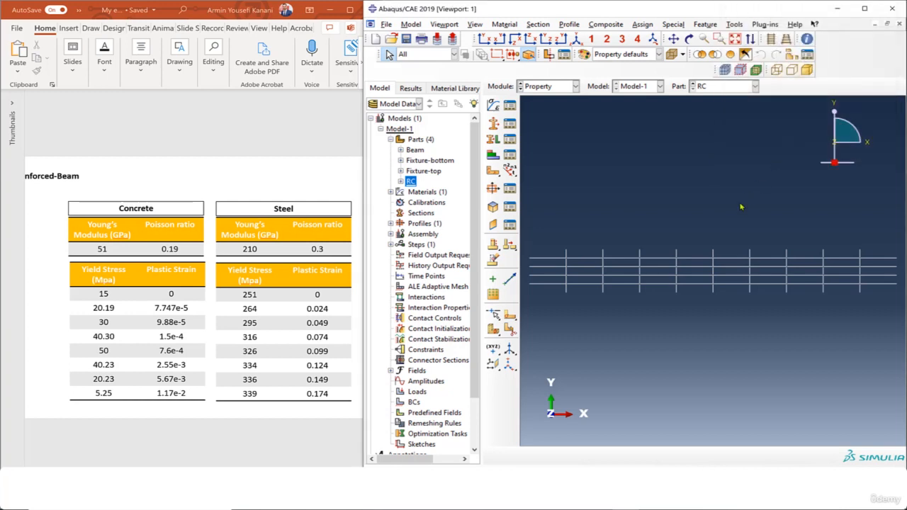
# - Create a beam section named Steel that uses the circular profile Profile-1 and the Steel material
pyautogui.click(494, 123)
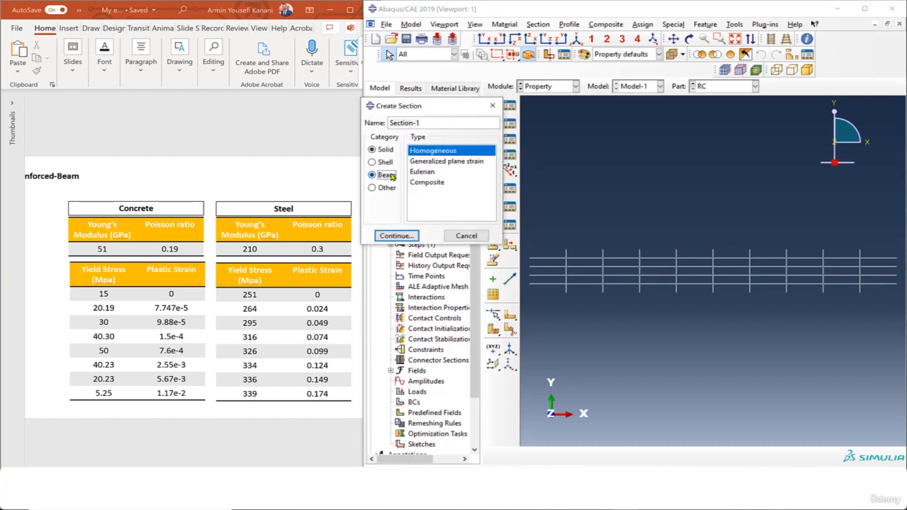
pyautogui.click(386, 175)
pyautogui.tripleClick(432, 124)
pyautogui.write('Stee')
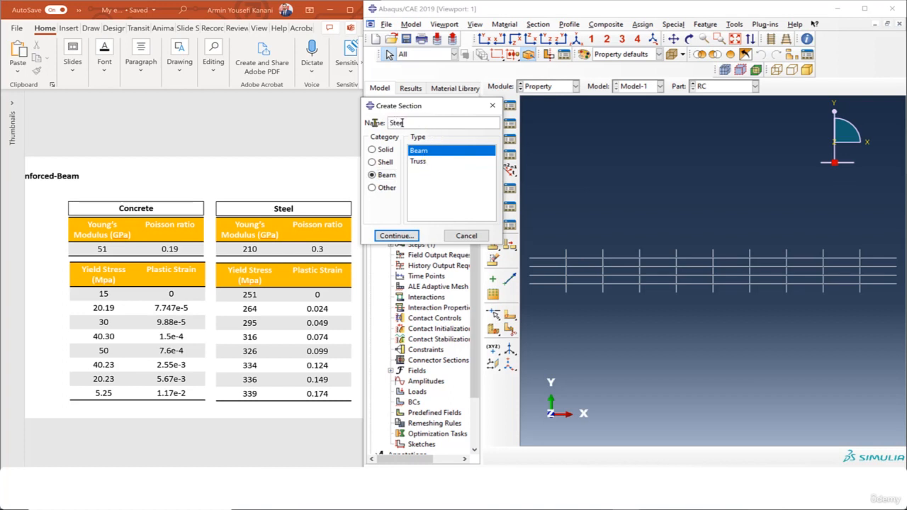
pyautogui.write('l')
pyautogui.click(397, 236)
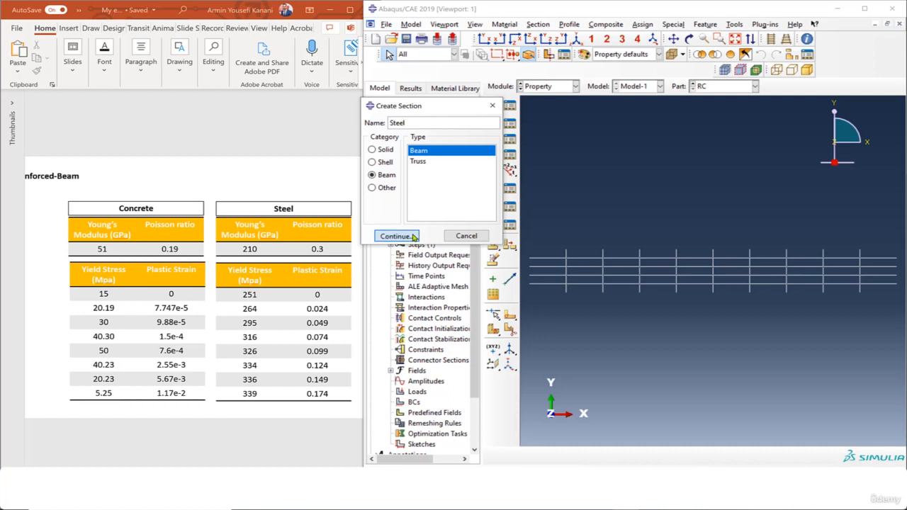
pyautogui.moveTo(769, 108); pyautogui.dragTo(580, 40)
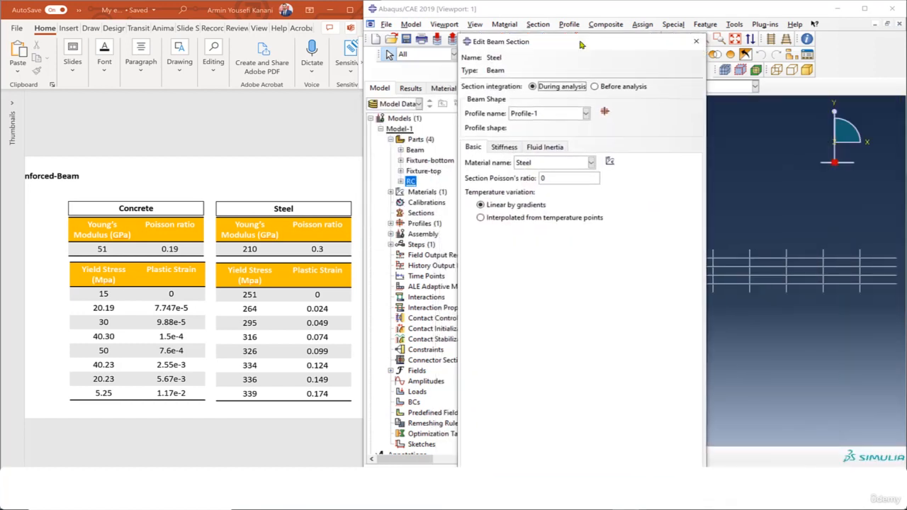
pyautogui.press('Return')
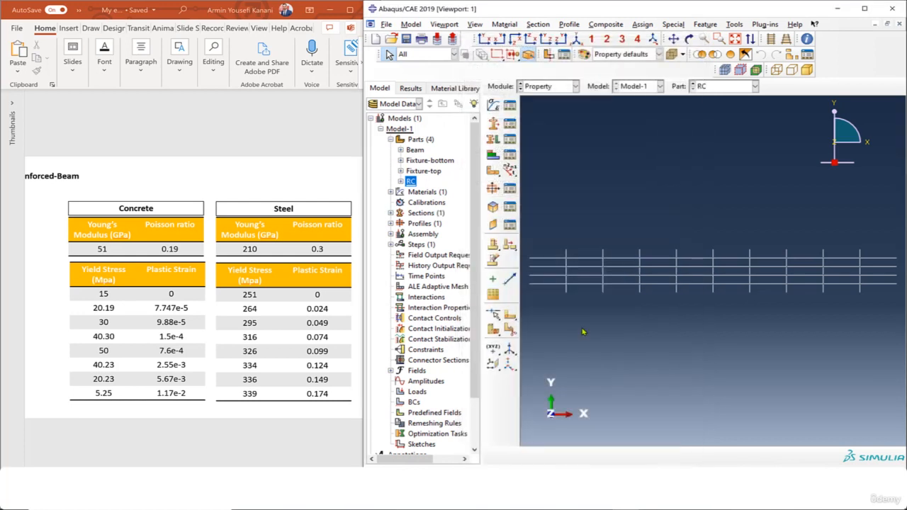
# - Assign the Steel beam section to all wires of the RC grid
pyautogui.click(495, 140)
pyautogui.scroll(-1, 592, 219)
pyautogui.moveTo(528, 216); pyautogui.dragTo(883, 318)
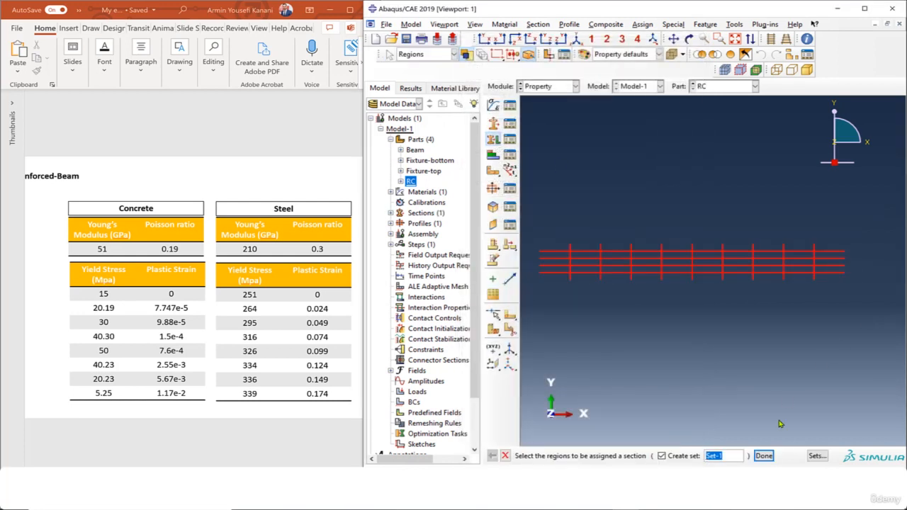
pyautogui.click(766, 456)
pyautogui.moveTo(413, 86); pyautogui.dragTo(485, 105)
pyautogui.click(447, 235)
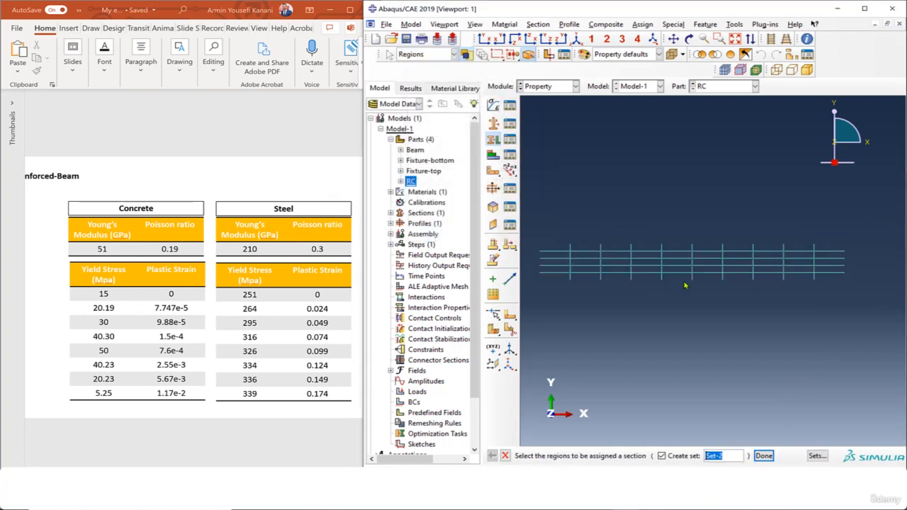
# - Assign a beam section orientation to all RC grid wires with an n1 direction of 0.0,0.0,-1.0
pyautogui.click(643, 24)
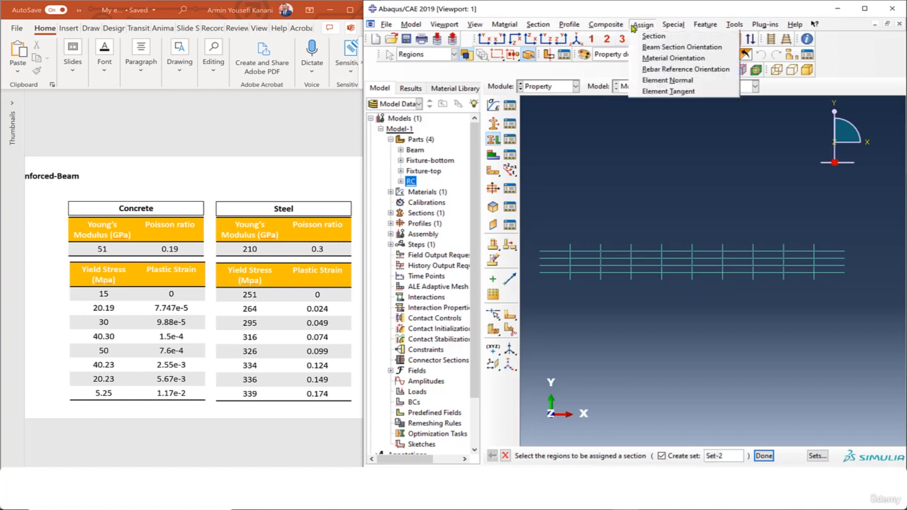
pyautogui.click(670, 47)
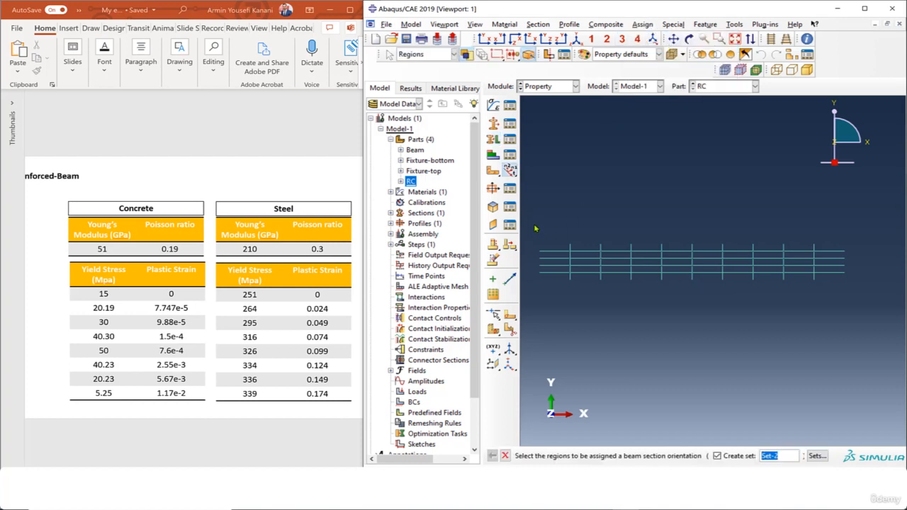
pyautogui.click(645, 27)
pyautogui.click(670, 47)
pyautogui.moveTo(532, 220); pyautogui.dragTo(896, 331)
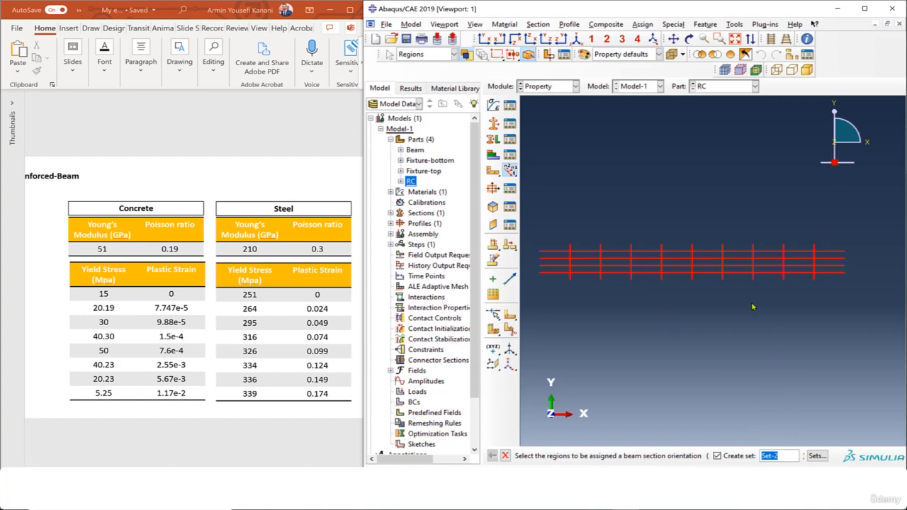
pyautogui.click(865, 9)
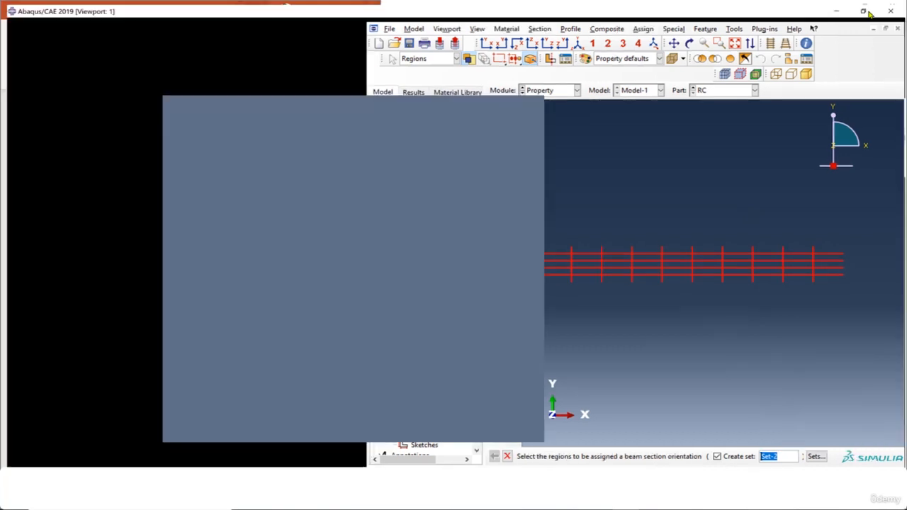
pyautogui.click(460, 459)
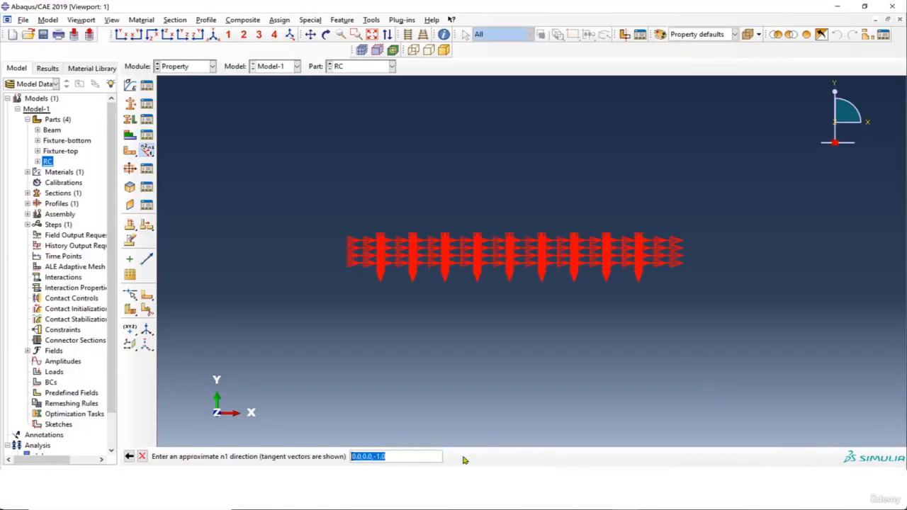
pyautogui.scroll(6, 551, 277)
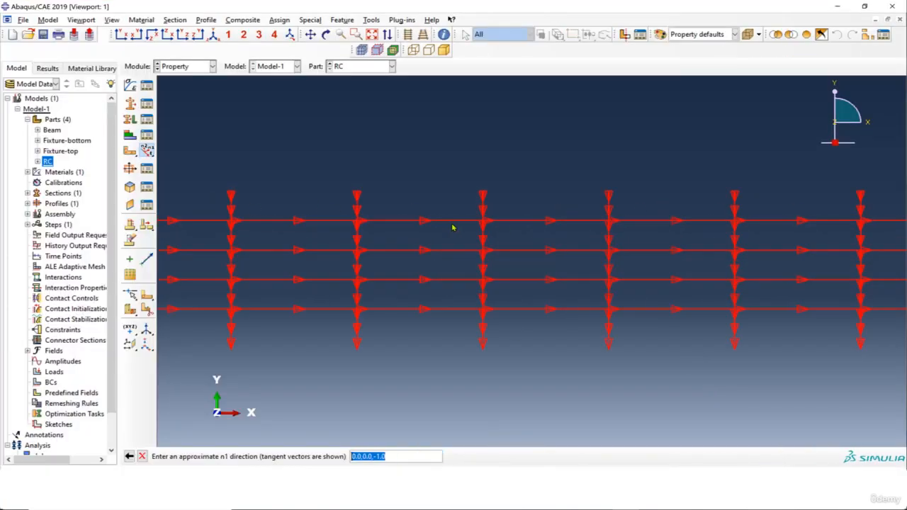
pyautogui.scroll(1, 488, 208)
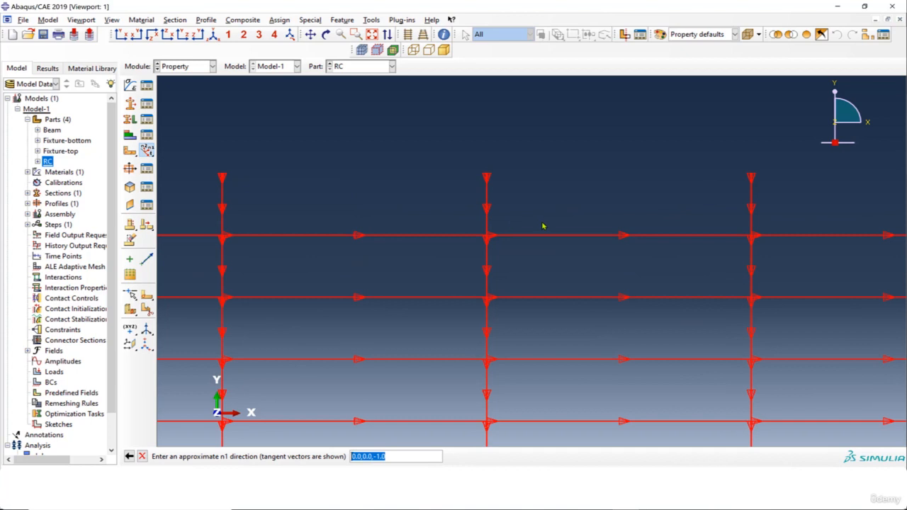
pyautogui.press('Return')
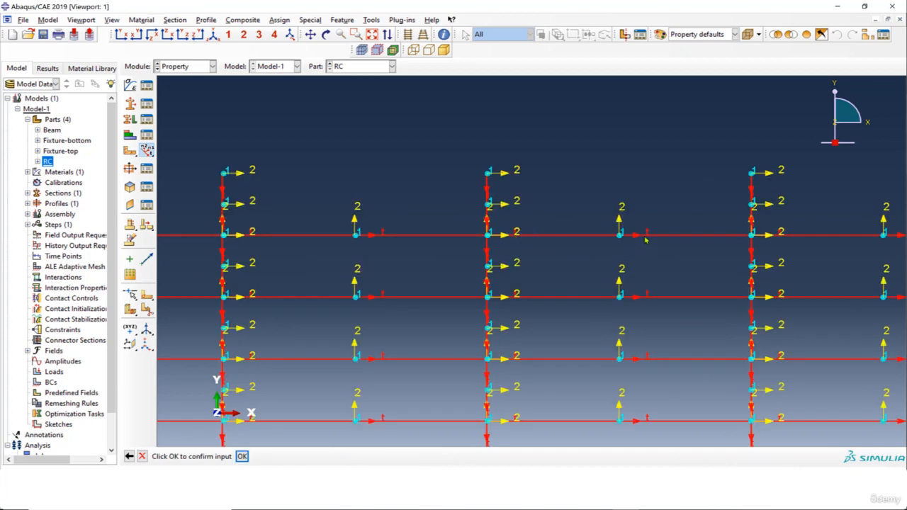
pyautogui.scroll(2, 646, 241)
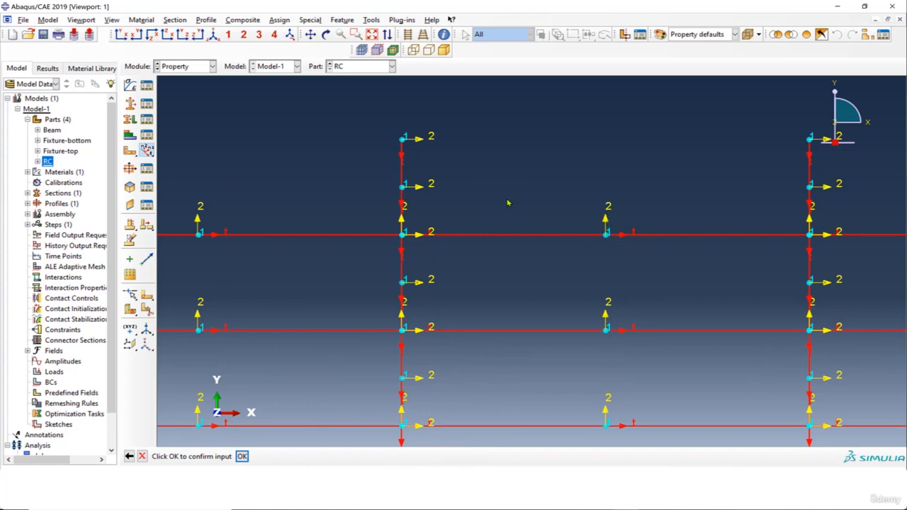
pyautogui.scroll(-5, 507, 204)
pyautogui.scroll(-3, 509, 216)
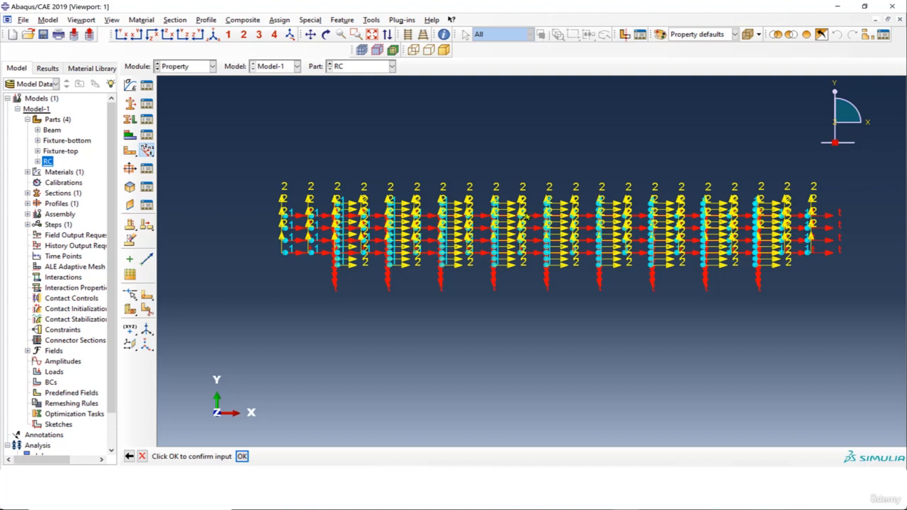
pyautogui.click(242, 456)
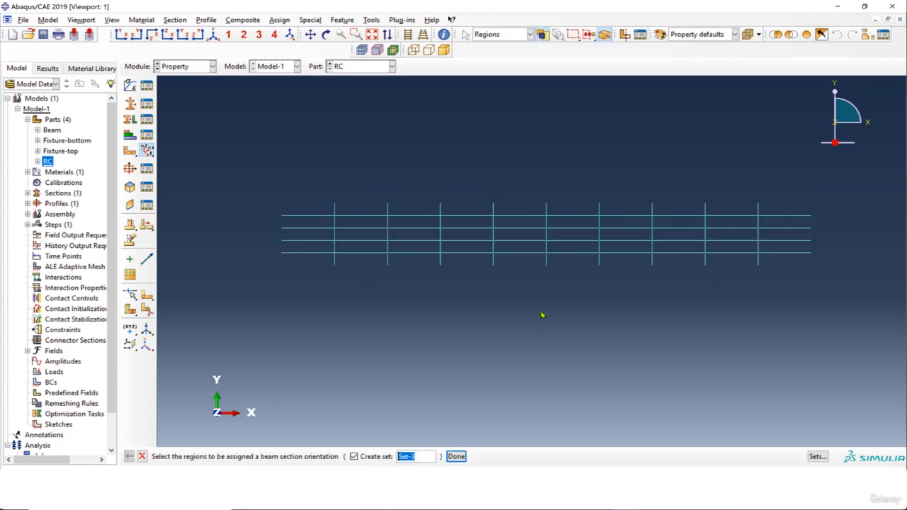
pyautogui.click(112, 20)
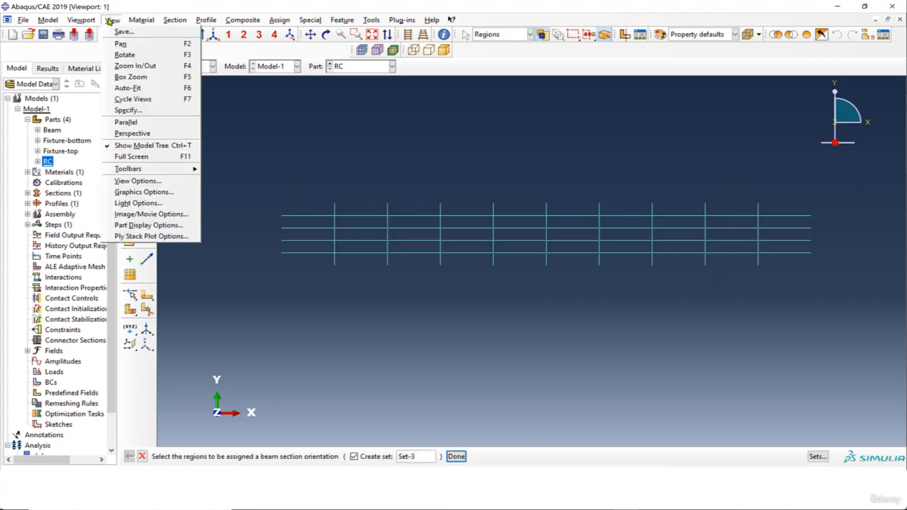
pyautogui.click(161, 238)
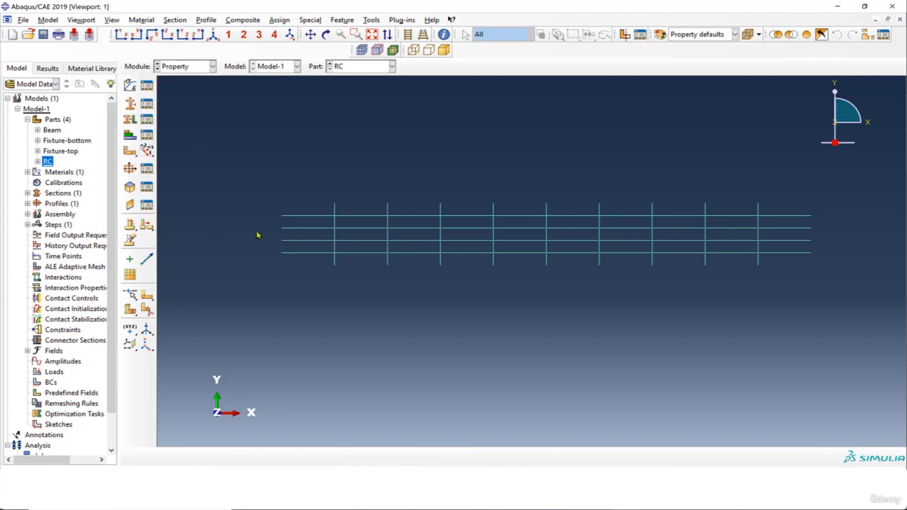
pyautogui.click(896, 219)
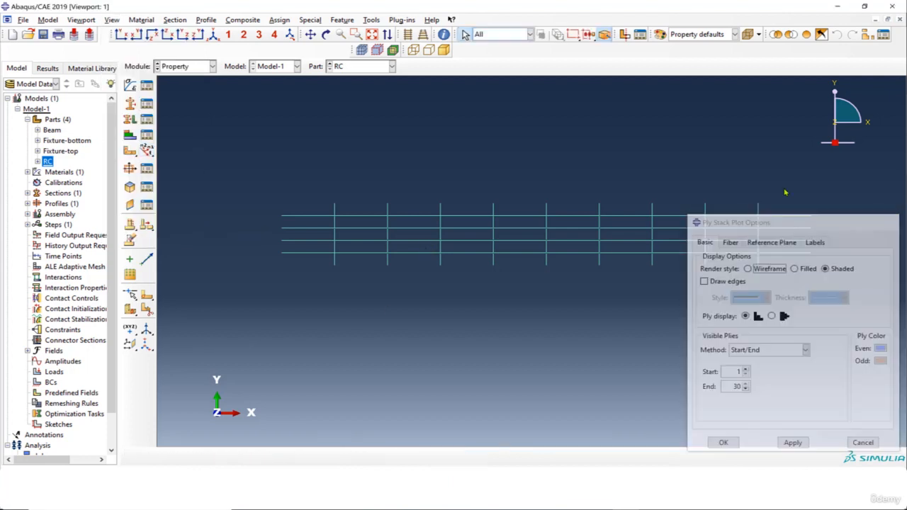
# - Enable rendering of beam profiles with a scale factor of 1 in the display options of the RC part
pyautogui.click(112, 20)
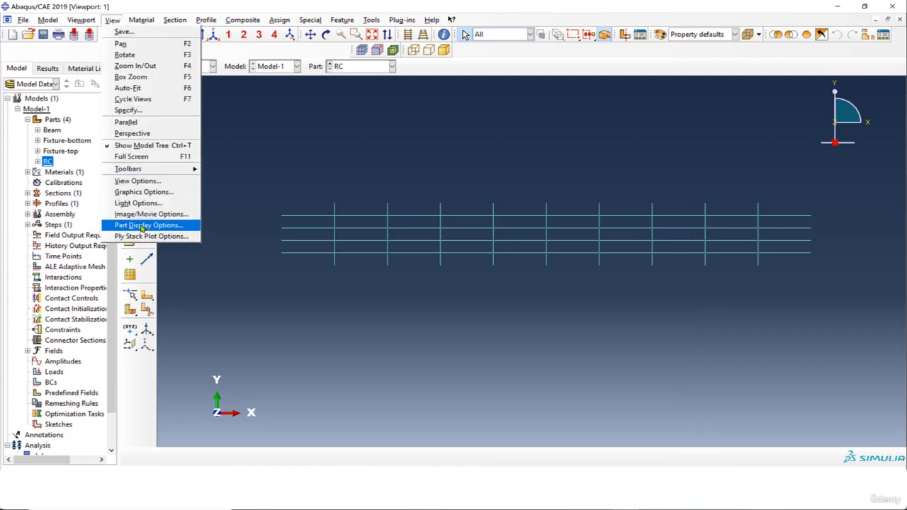
pyautogui.click(163, 225)
pyautogui.moveTo(793, 105); pyautogui.dragTo(146, 74)
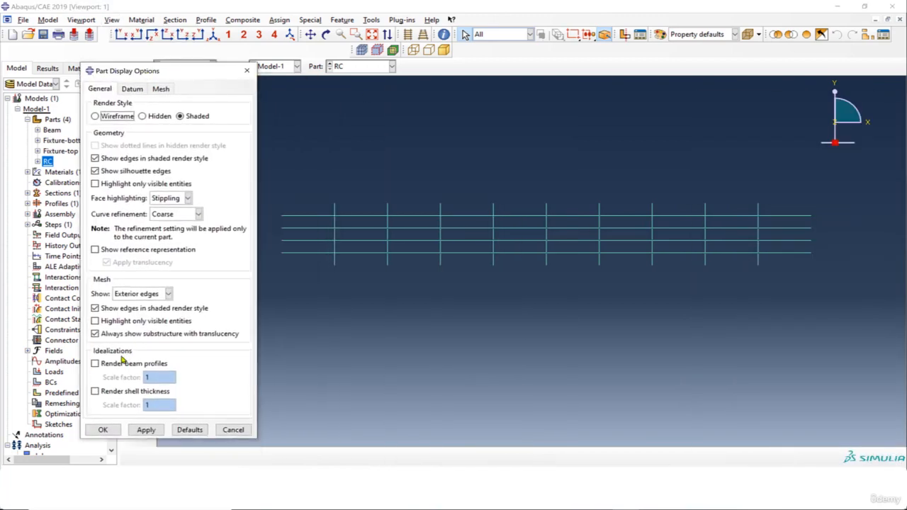
pyautogui.click(146, 429)
pyautogui.click(102, 430)
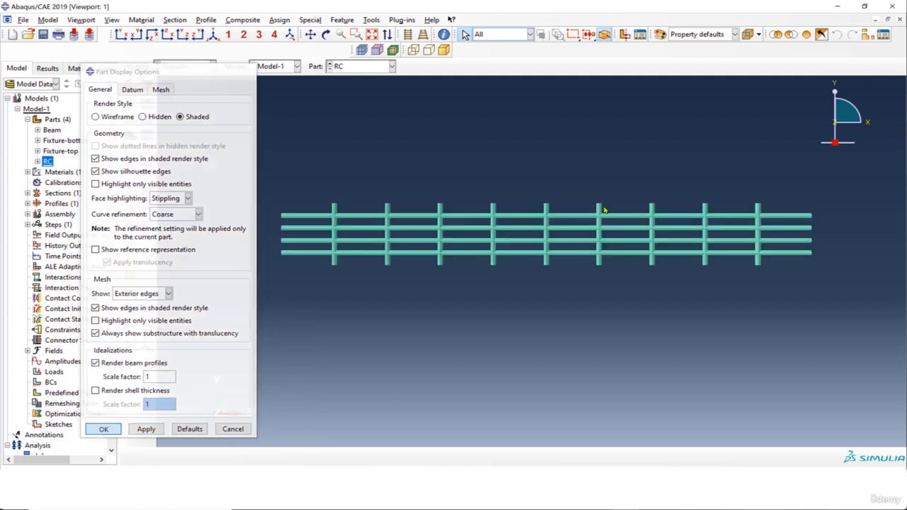
pyautogui.scroll(3, 787, 224)
pyautogui.scroll(-1, 785, 224)
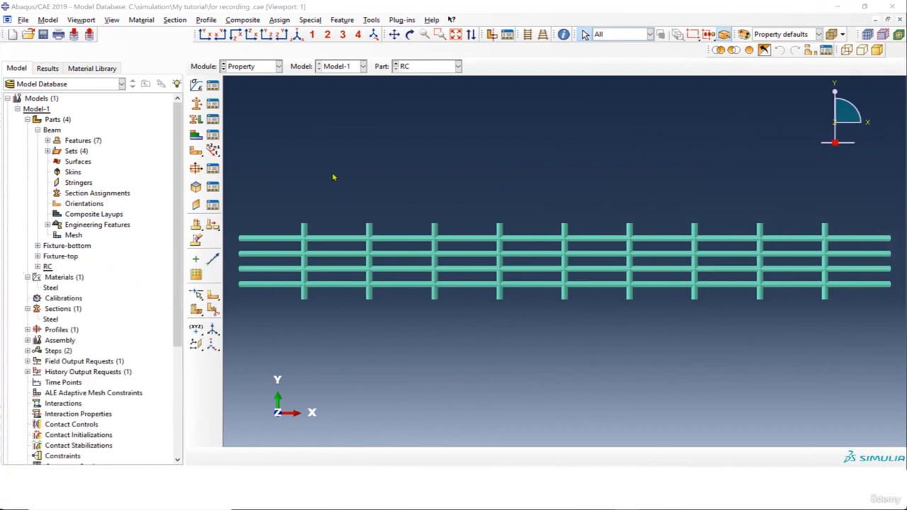
# - With the Beam part active, create a material named Concrete with isotropic elasticity, Young's modulus 51000 and Poisson's ratio 0.3
pyautogui.click(432, 66)
pyautogui.click(434, 82)
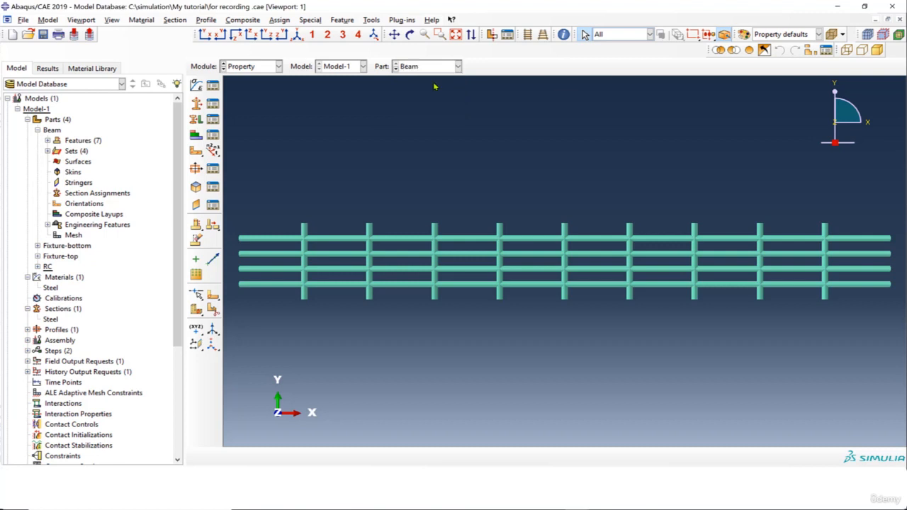
pyautogui.click(196, 85)
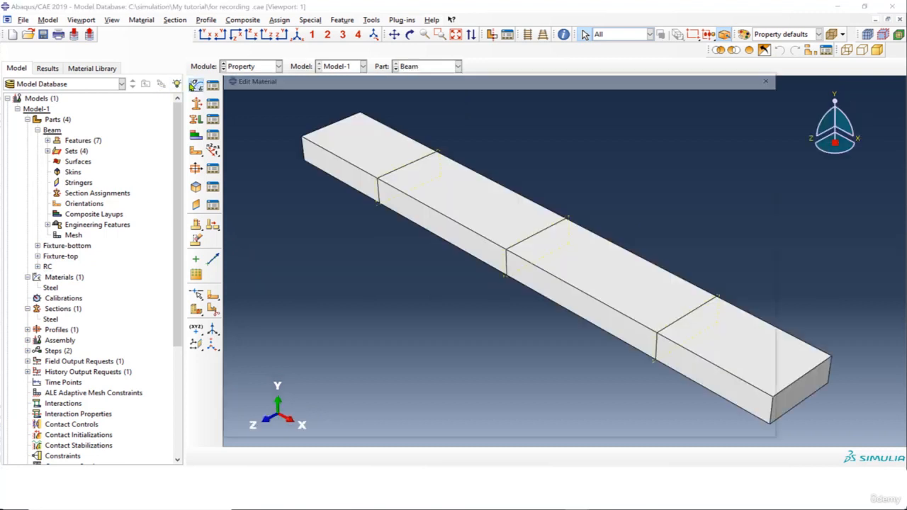
pyautogui.write('Concrete')
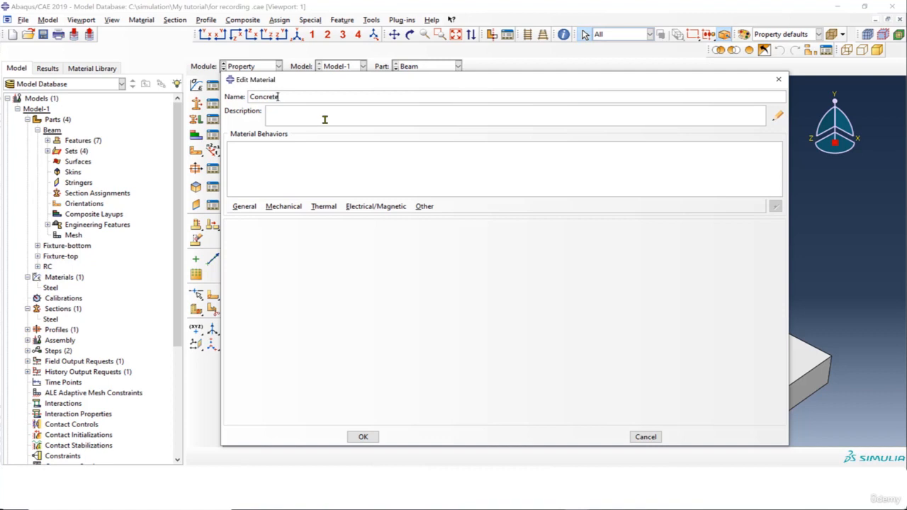
pyautogui.click(288, 210)
pyautogui.moveTo(314, 222)
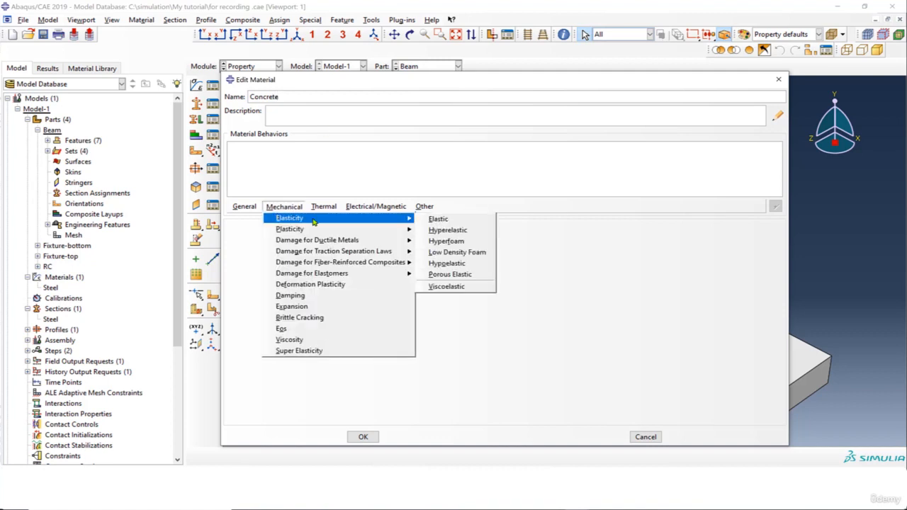
pyautogui.click(433, 219)
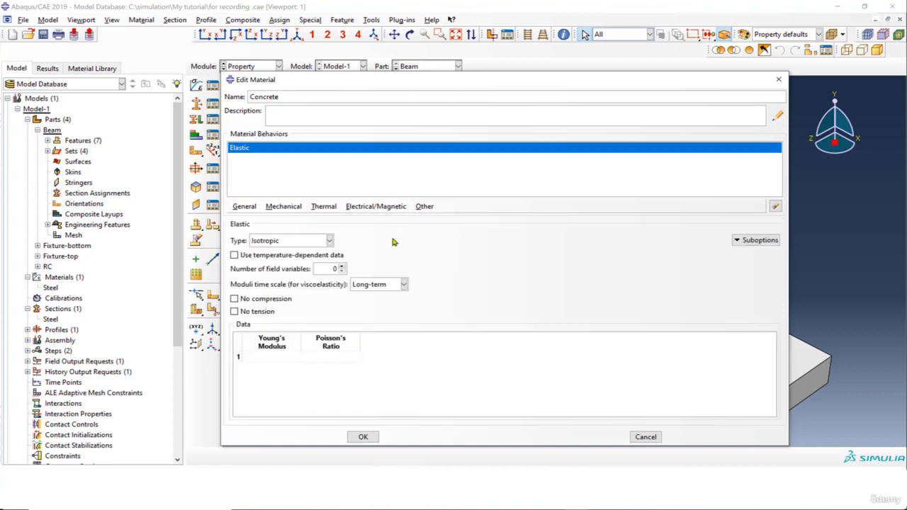
pyautogui.click(284, 357)
pyautogui.write('51000')
pyautogui.press('Tab')
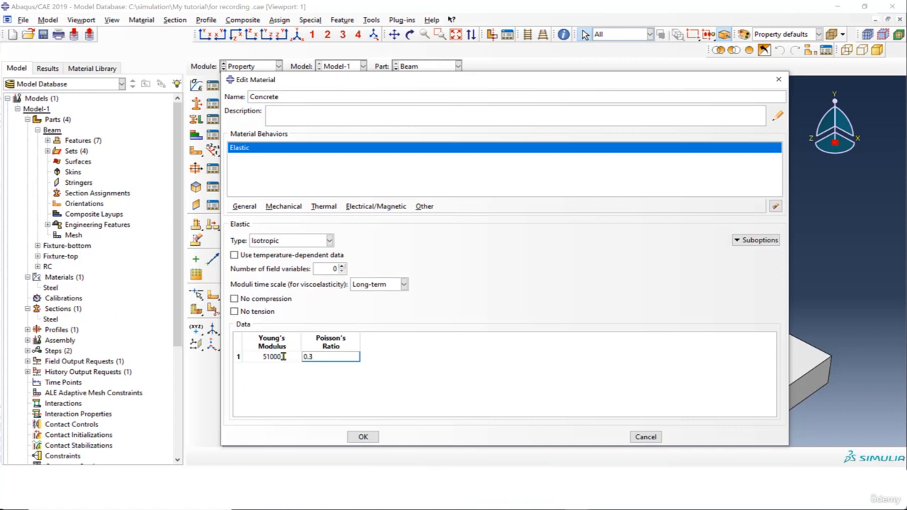
pyautogui.click(281, 206)
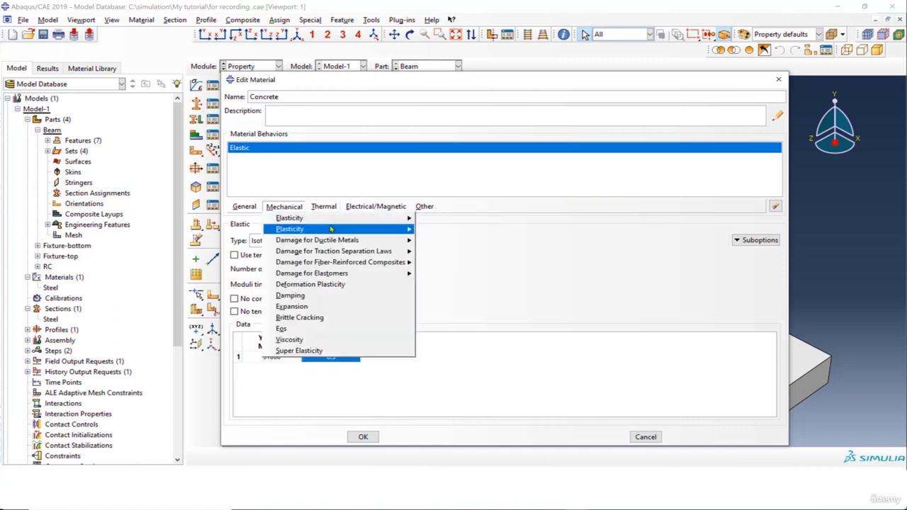
pyautogui.moveTo(332, 229)
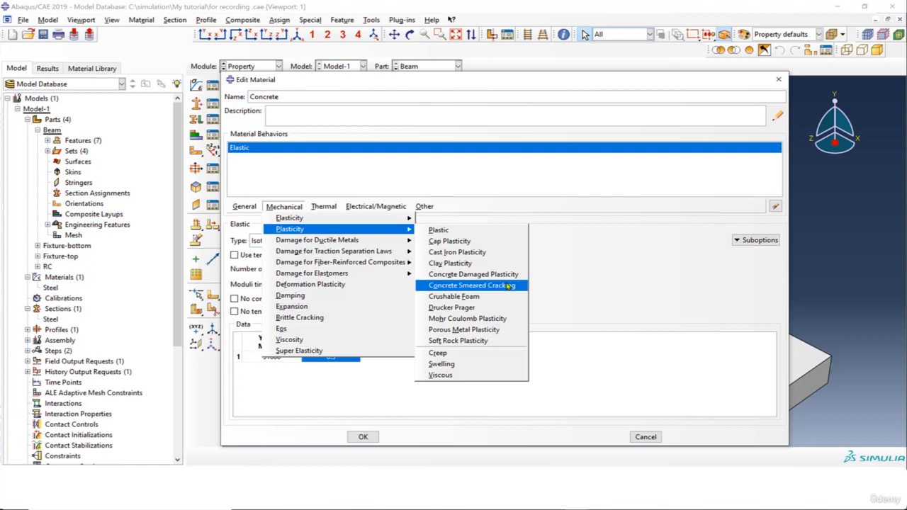
pyautogui.click(596, 262)
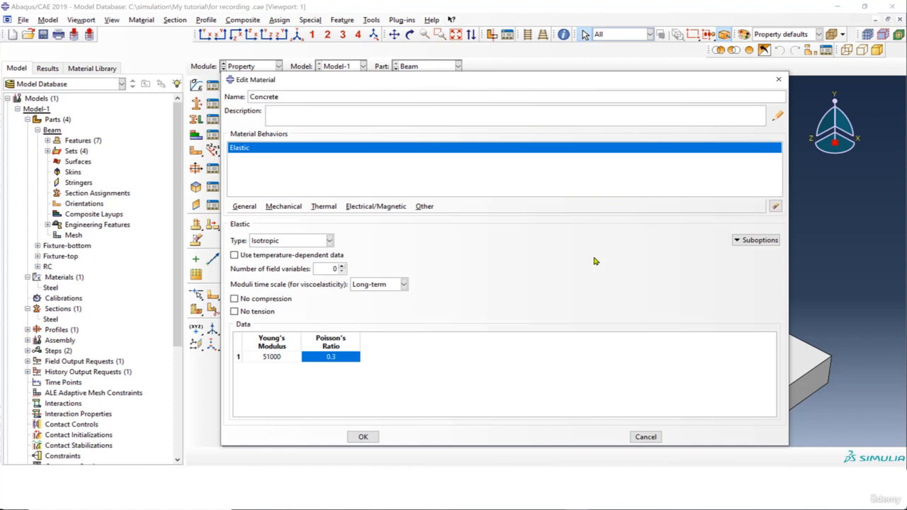
# - Accept the Concrete material and create a solid homogeneous section named Concrete that uses it
pyautogui.click(367, 437)
pyautogui.click(197, 104)
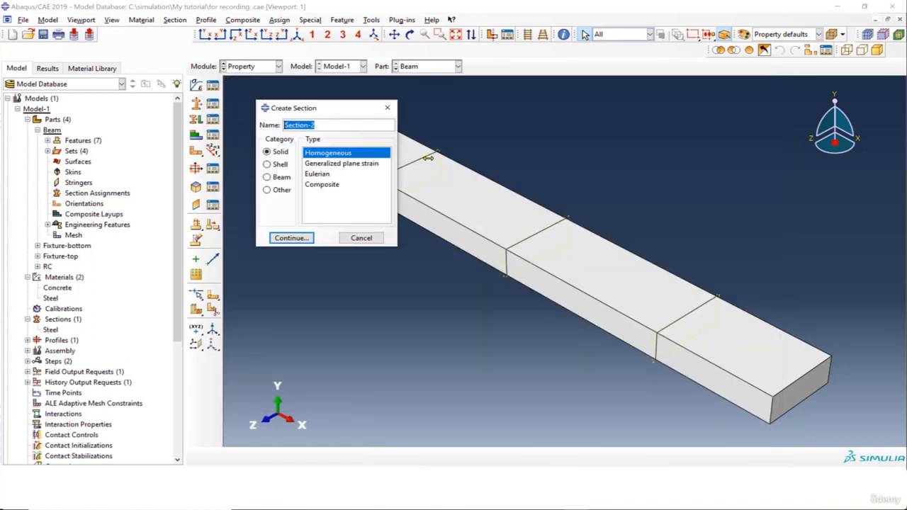
pyautogui.write('Concrete')
pyautogui.click(295, 239)
pyautogui.click(348, 255)
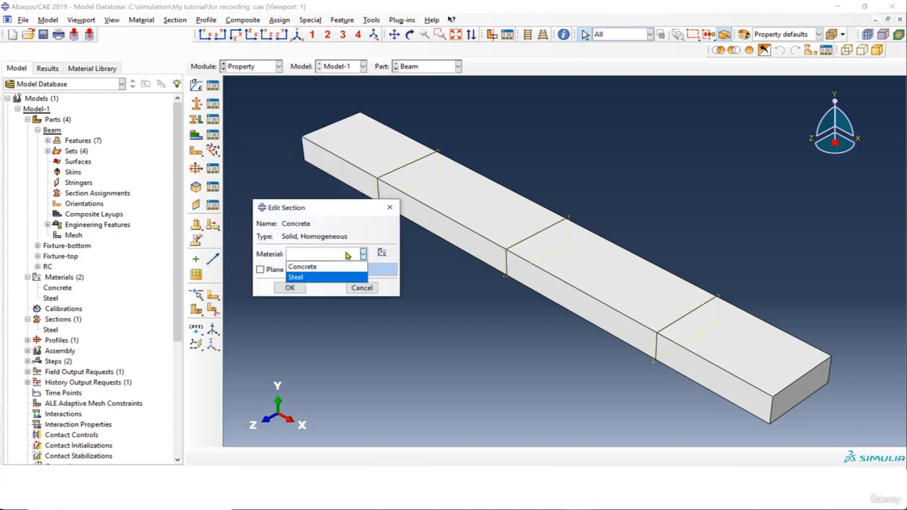
pyautogui.click(312, 270)
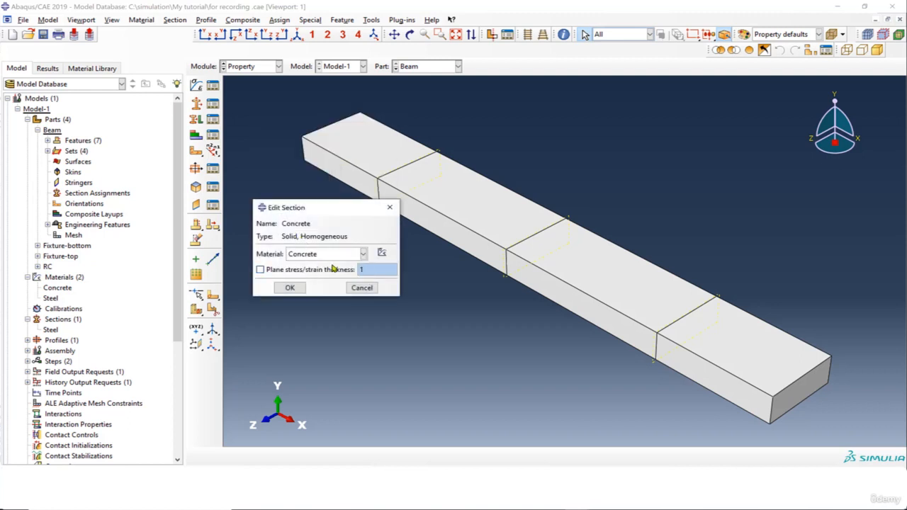
pyautogui.click(291, 288)
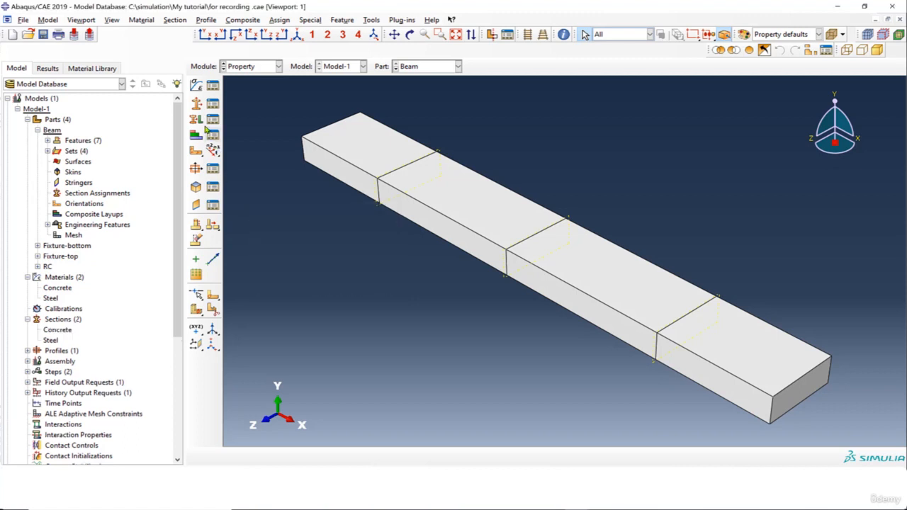
# - Assign the Concrete section to all regions of the Beam part
pyautogui.click(196, 119)
pyautogui.moveTo(284, 126); pyautogui.dragTo(745, 390)
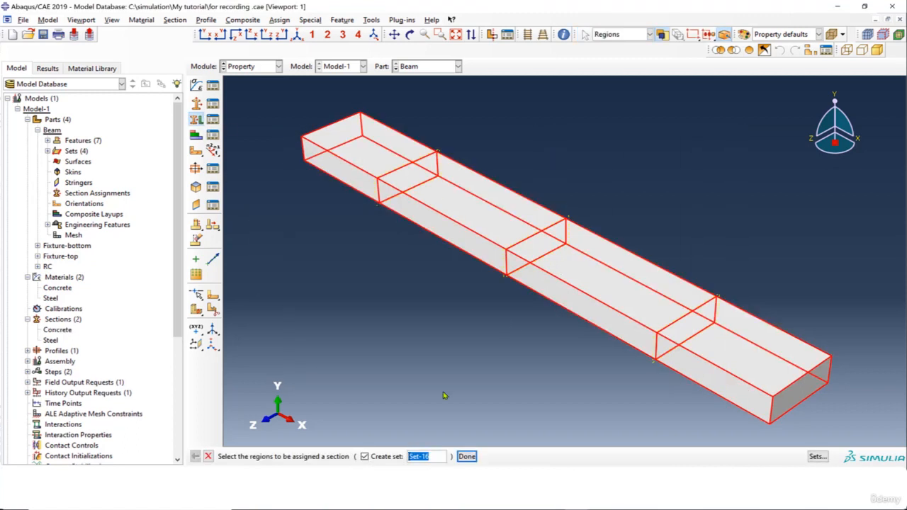
pyautogui.click(467, 457)
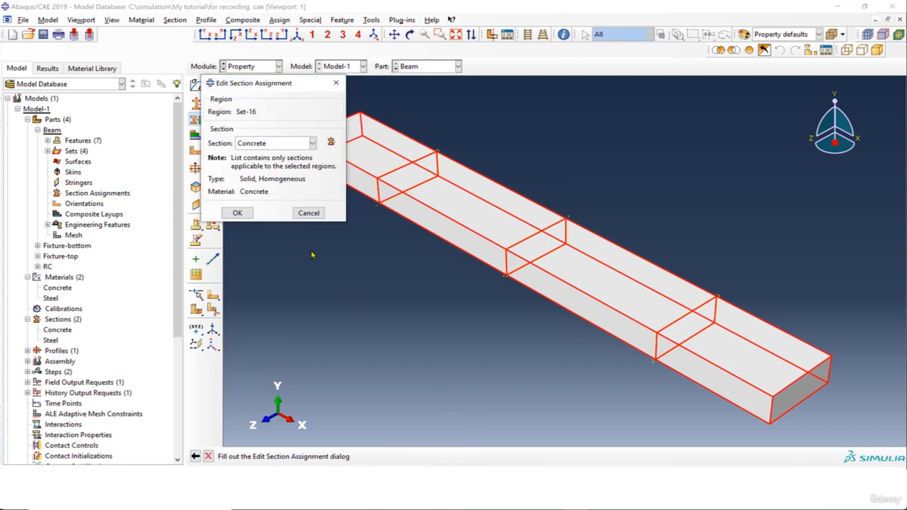
pyautogui.click(237, 211)
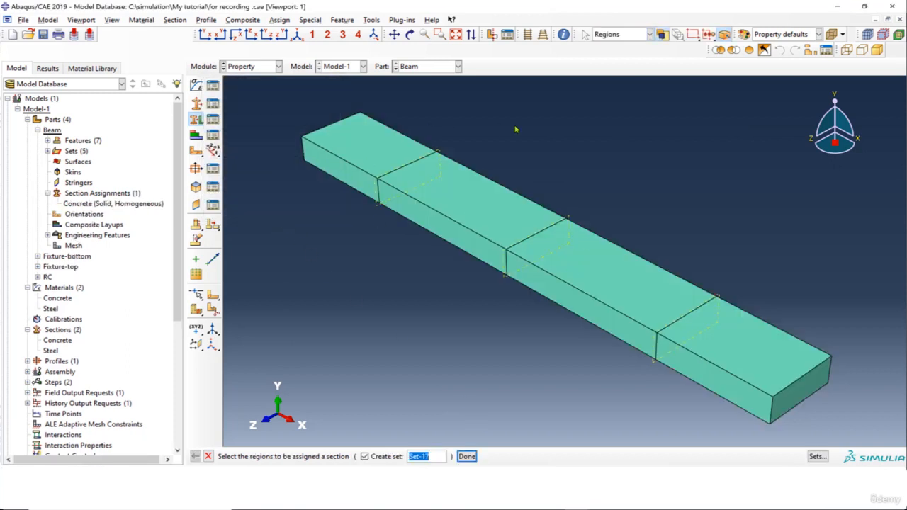
# - Start a point mass/inertia named Inertia-1 on the reference point of the Fixture-top part
pyautogui.click(420, 66)
pyautogui.click(426, 110)
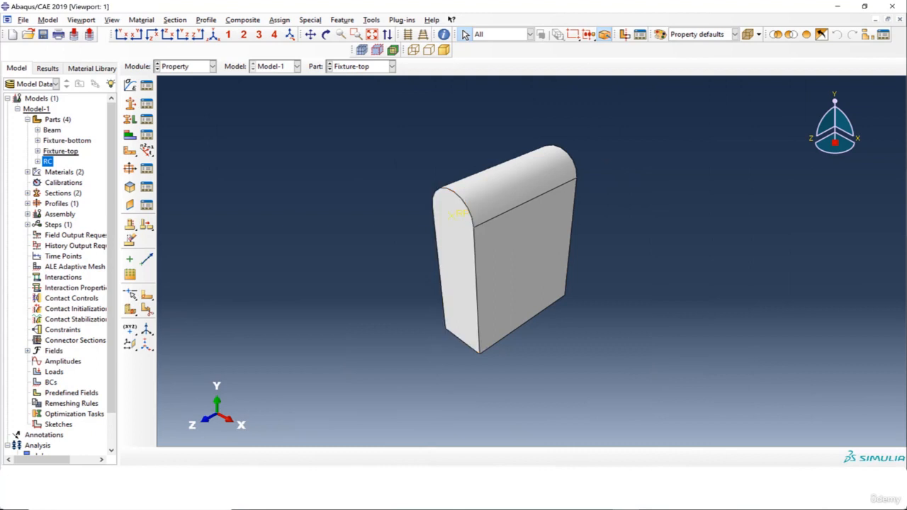
pyautogui.click(310, 20)
pyautogui.moveTo(343, 54)
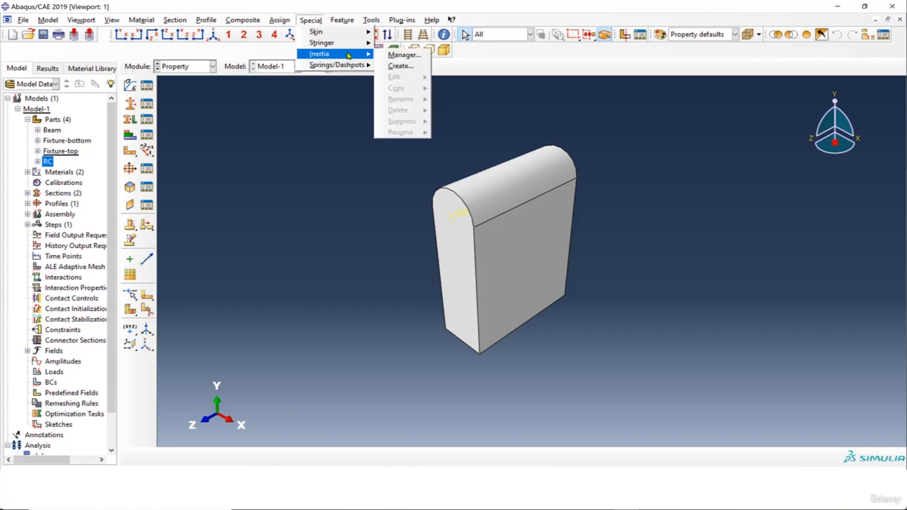
pyautogui.click(404, 64)
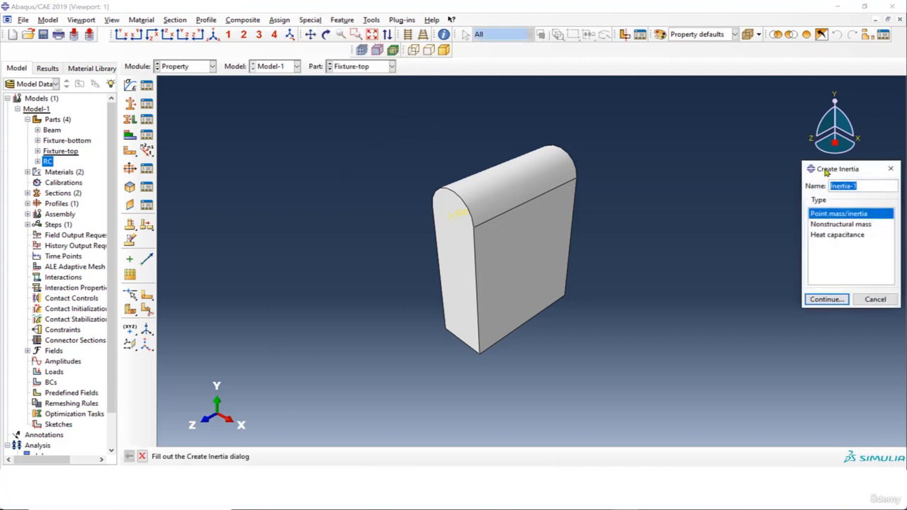
pyautogui.moveTo(826, 169); pyautogui.dragTo(200, 123)
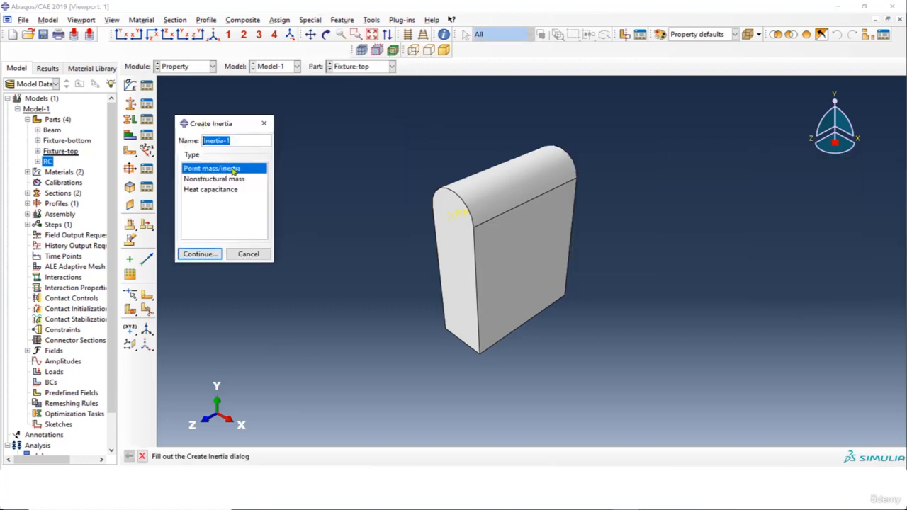
pyautogui.click(209, 254)
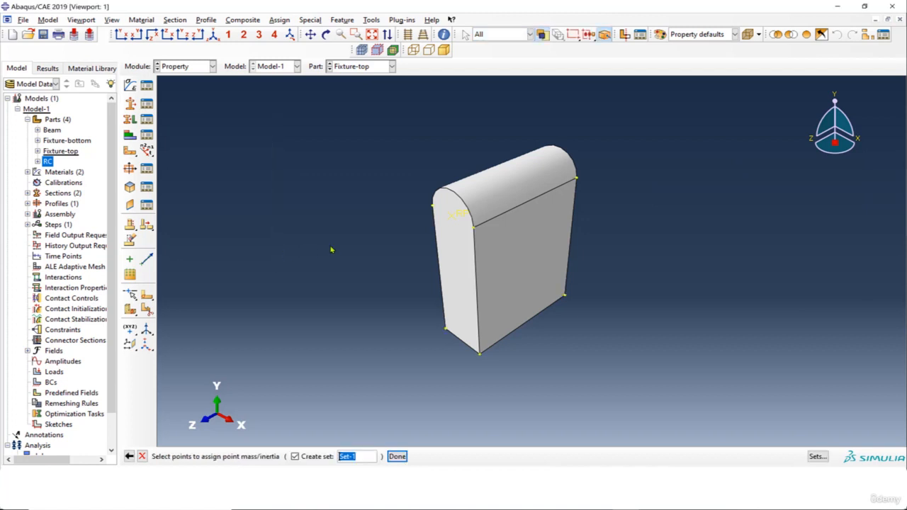
pyautogui.click(451, 216)
pyautogui.click(397, 457)
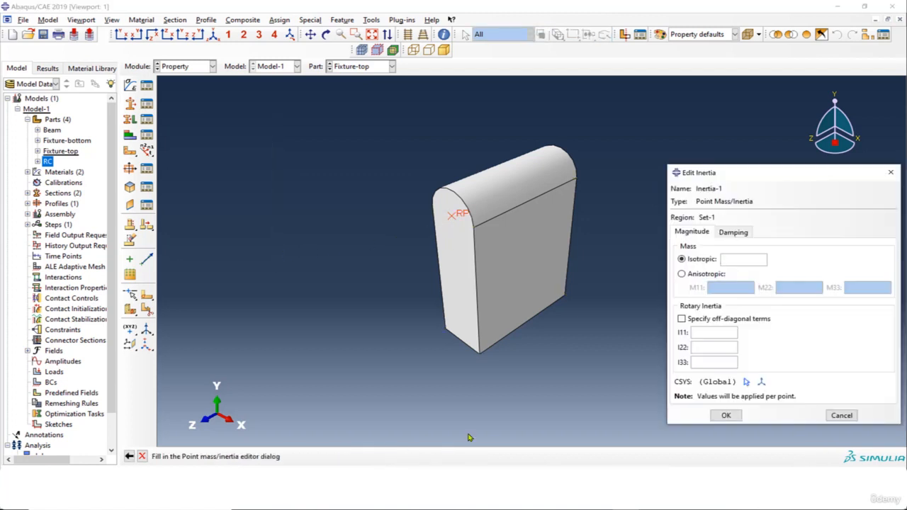
pyautogui.moveTo(746, 183); pyautogui.dragTo(316, 179)
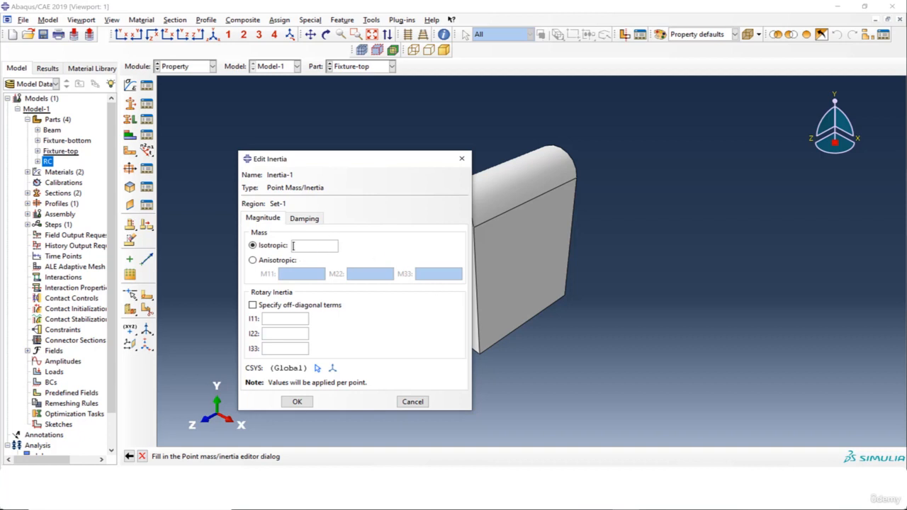
# - Consult the consistent units table in the PowerPoint presentation and set the isotropic mass of Inertia-1 to 1 in Abaqus/CAE
pyautogui.hotkey('alt', 'Tab')
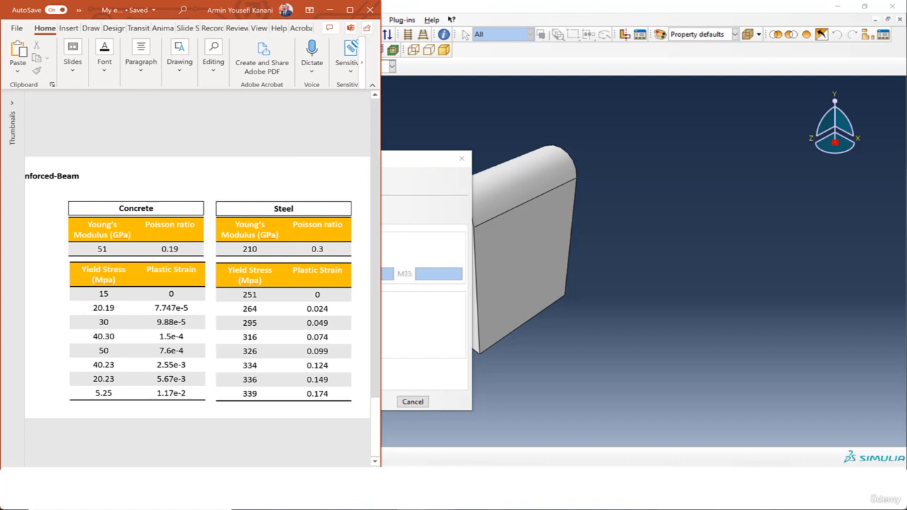
pyautogui.click(350, 9)
pyautogui.scroll(-2, 189, 201)
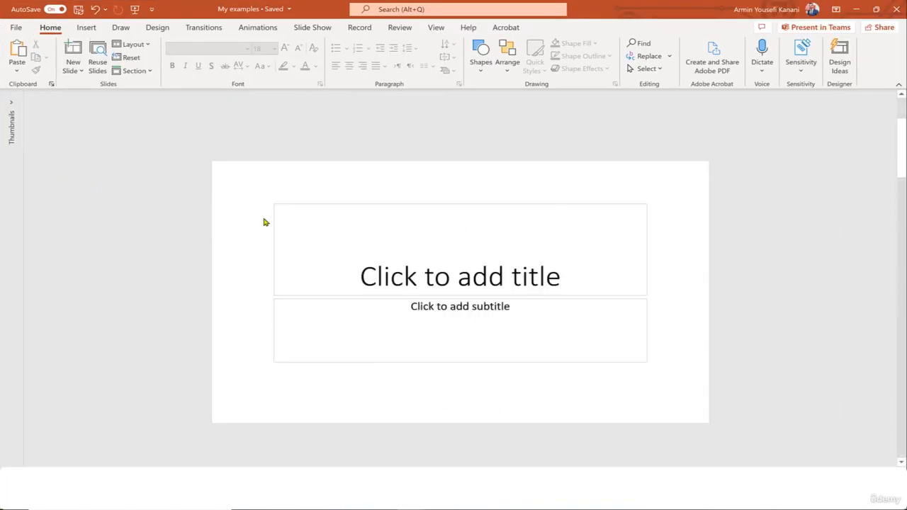
pyautogui.scroll(-1, 374, 240)
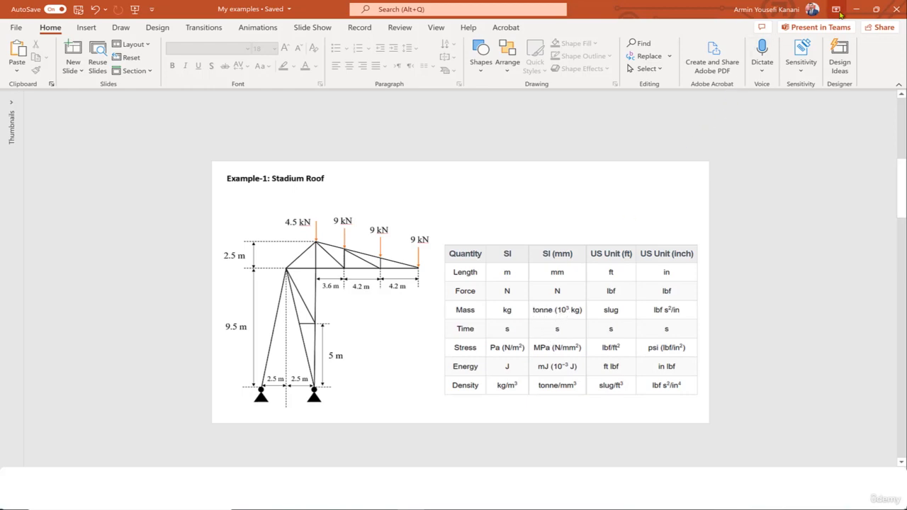
pyautogui.click(855, 10)
pyautogui.moveTo(336, 158); pyautogui.dragTo(256, 155)
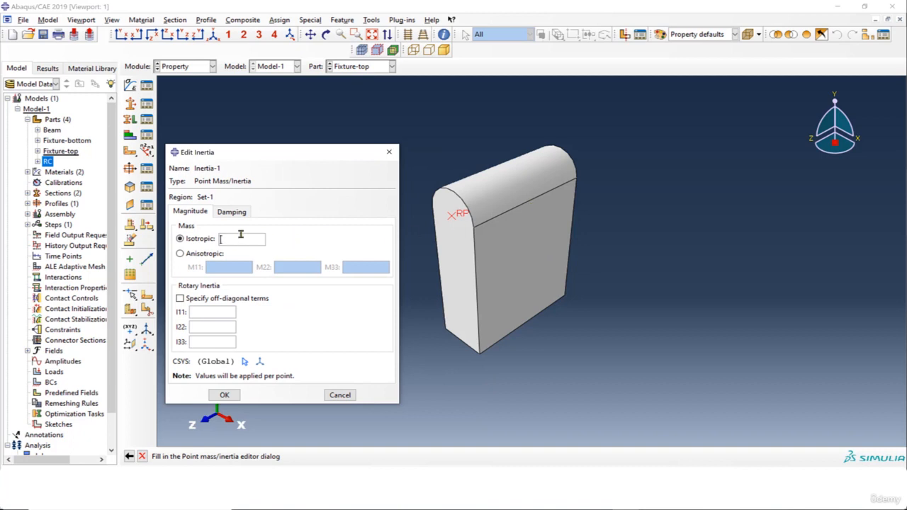
pyautogui.write('1')
pyautogui.click(224, 395)
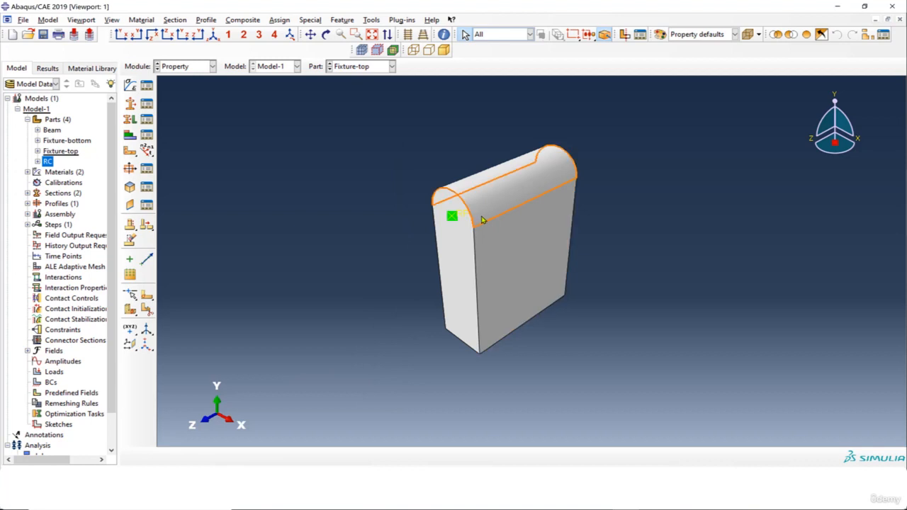
# - Display the Fixture-bottom part, switch to the Assembly module and create a dependent instance of the Beam part
pyautogui.click(363, 67)
pyautogui.click(351, 89)
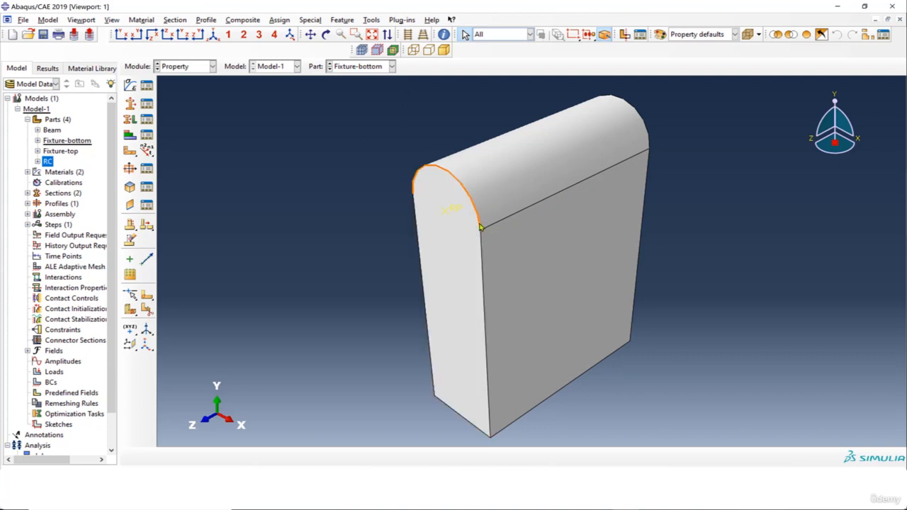
pyautogui.click(184, 66)
pyautogui.click(178, 95)
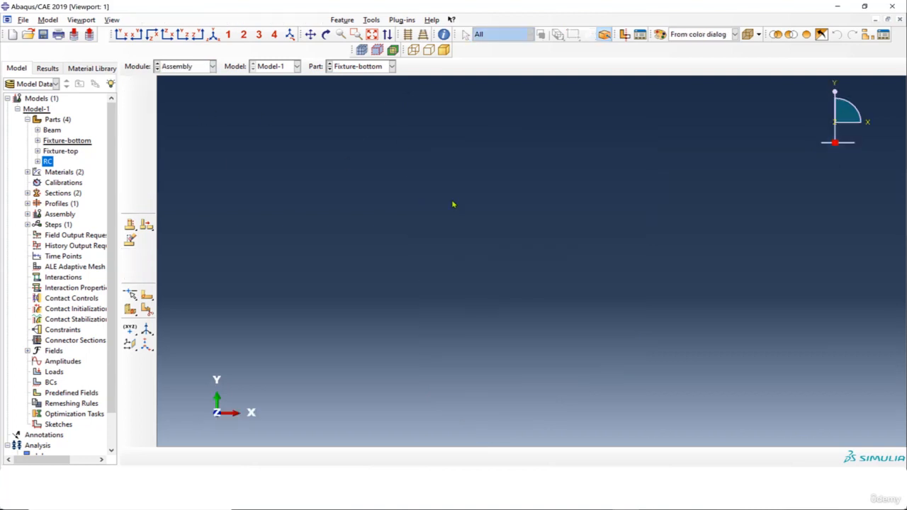
pyautogui.click(130, 85)
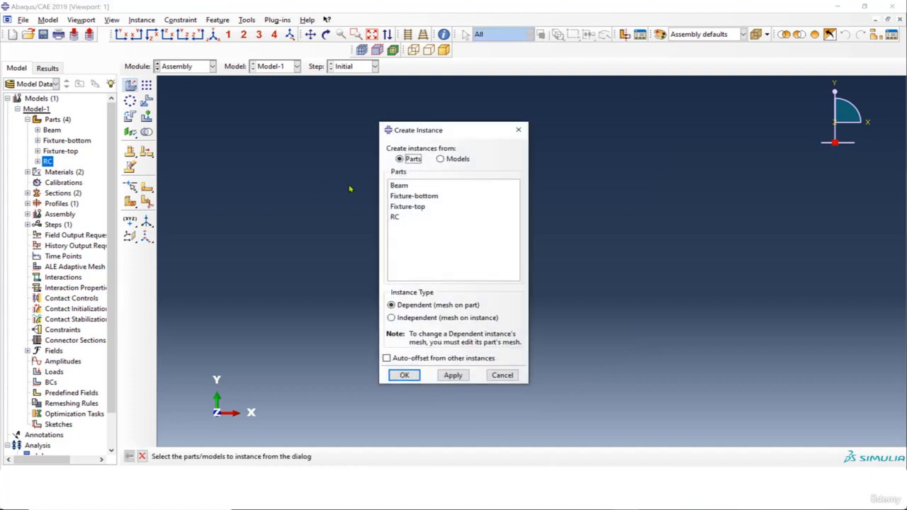
pyautogui.click(400, 185)
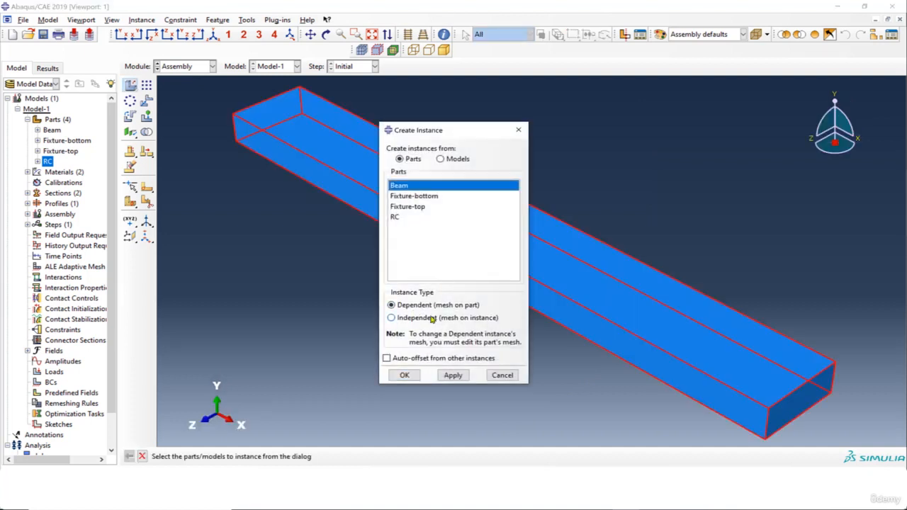
pyautogui.click(405, 375)
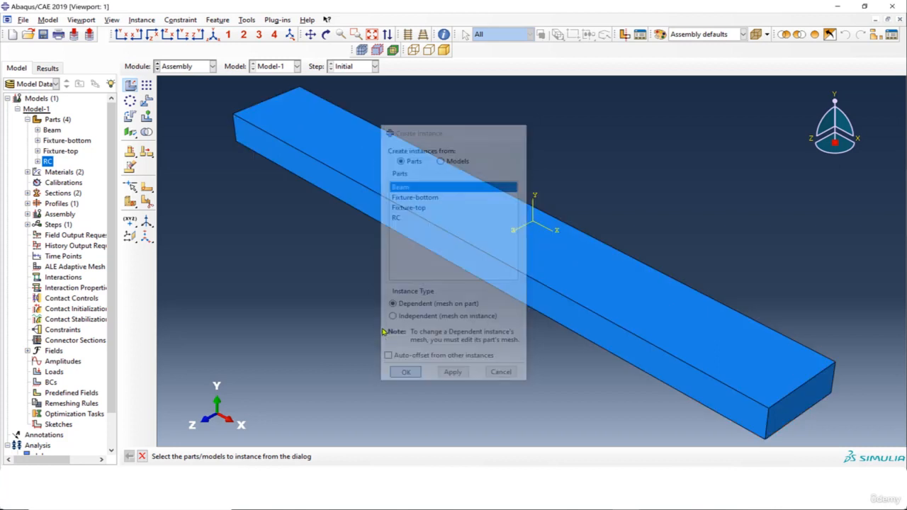
# - Create a dependent instance of Fixture-bottom, auto-offset from the other instances
pyautogui.click(131, 84)
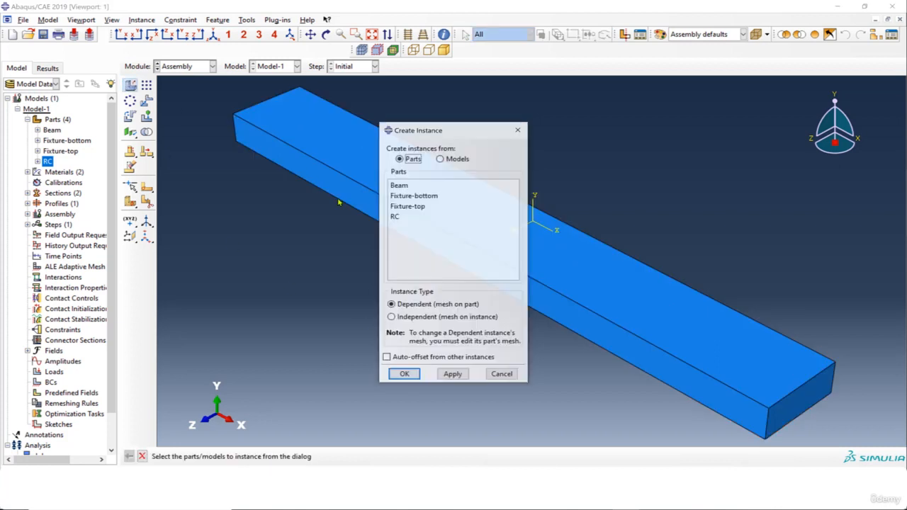
pyautogui.click(420, 197)
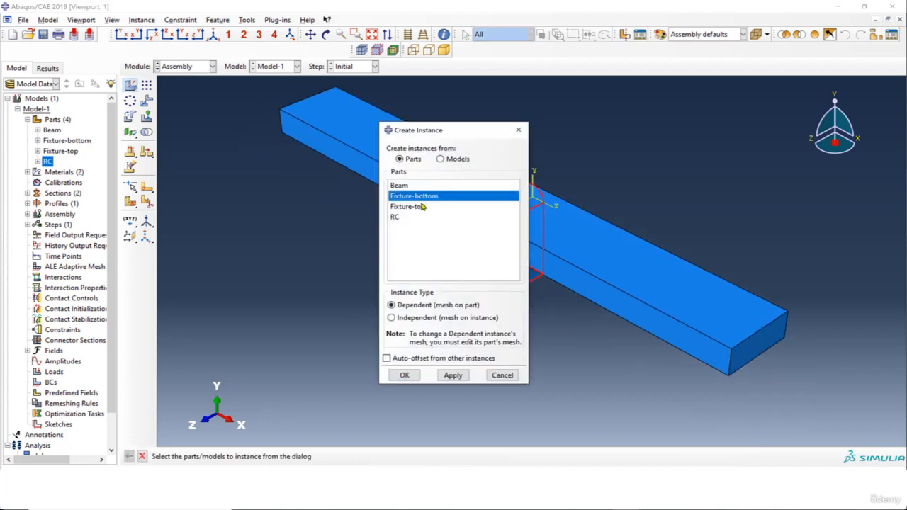
pyautogui.click(411, 359)
pyautogui.click(405, 375)
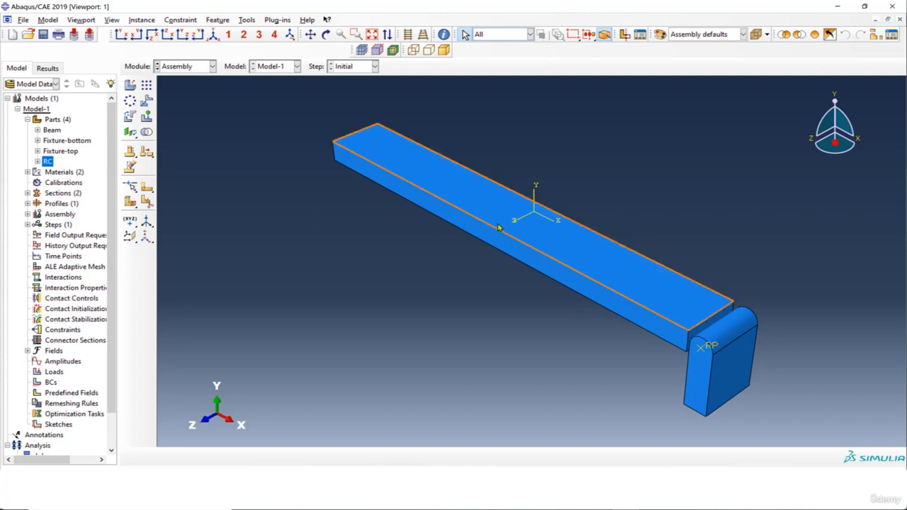
# - Open the Beam part in the Part module and create a datum plane offset 40 inward from its +X end face
pyautogui.click(202, 66)
pyautogui.click(194, 78)
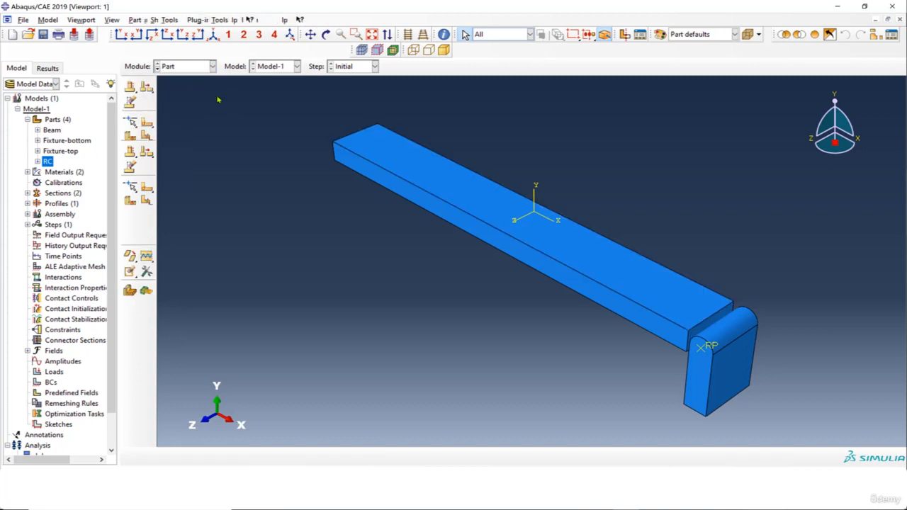
pyautogui.click(355, 69)
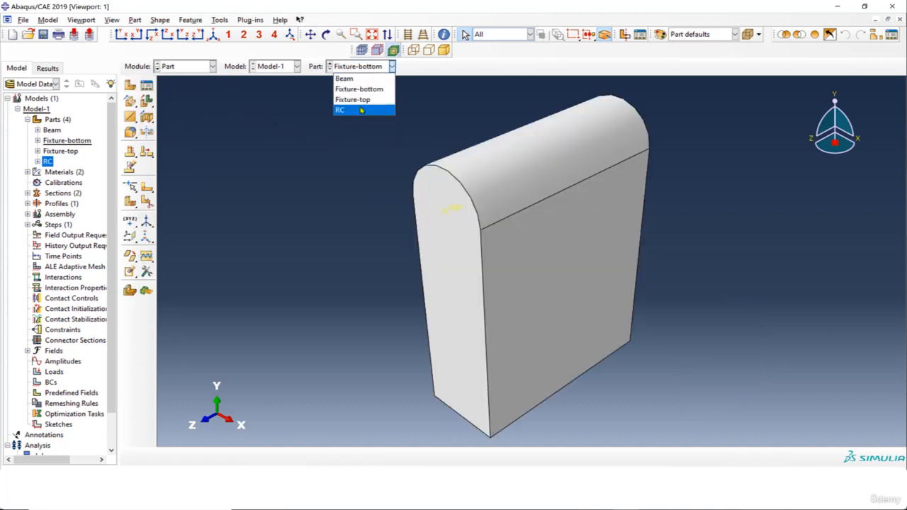
pyautogui.click(359, 79)
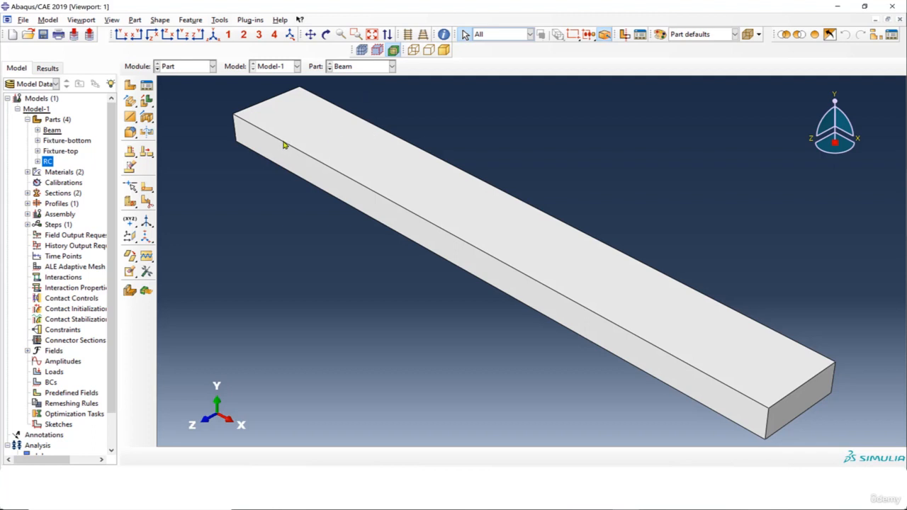
pyautogui.click(130, 237)
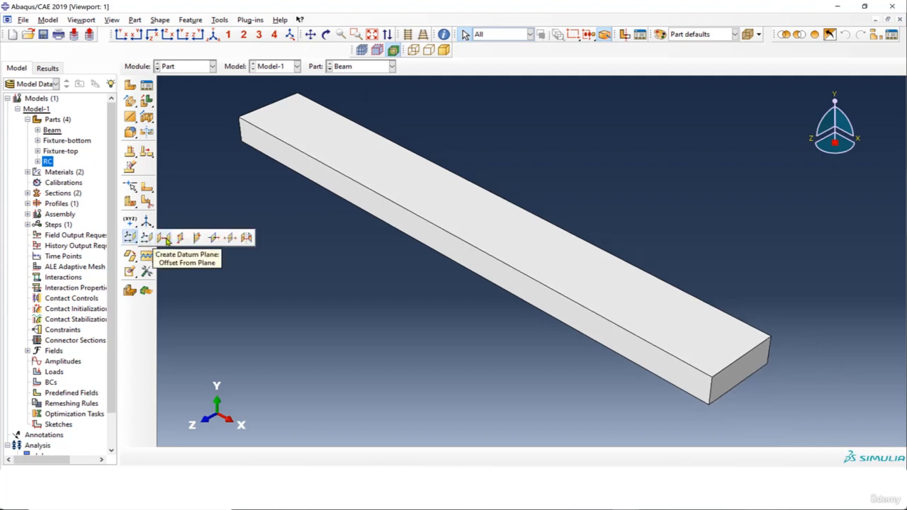
pyautogui.click(164, 238)
pyautogui.click(760, 366)
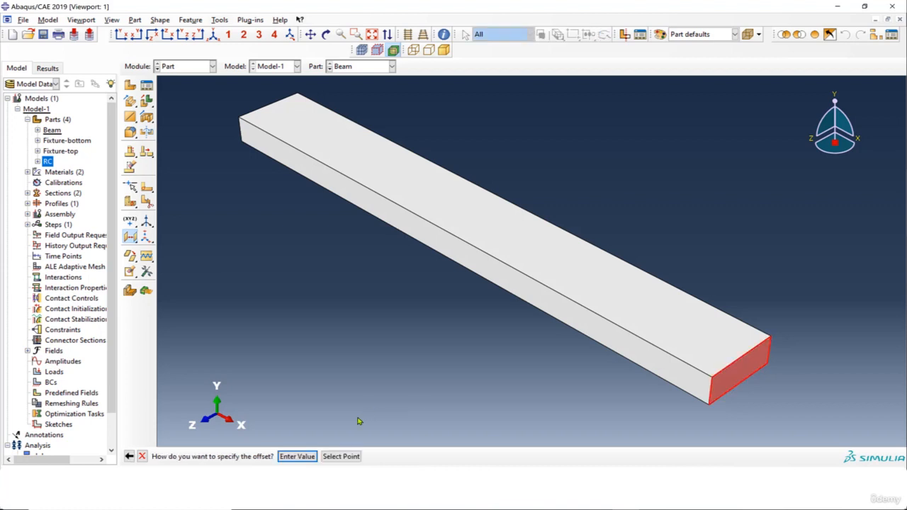
pyautogui.click(298, 457)
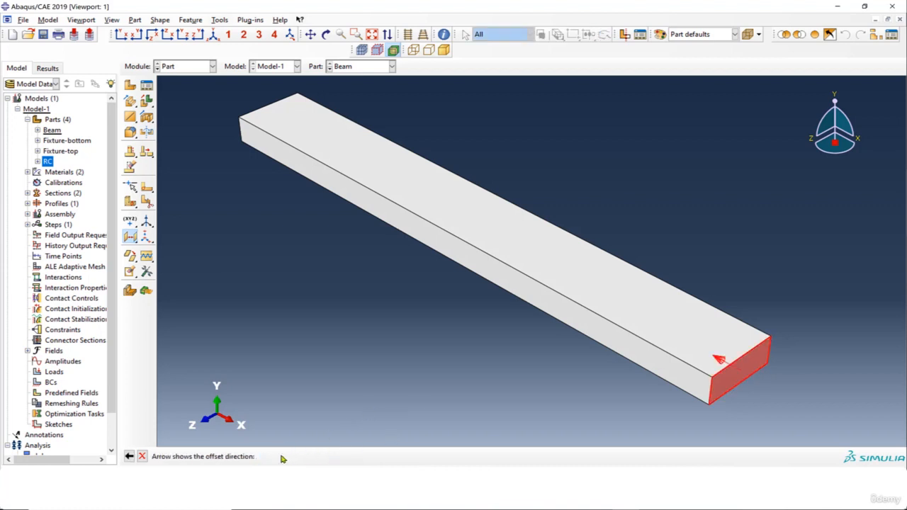
pyautogui.click(282, 457)
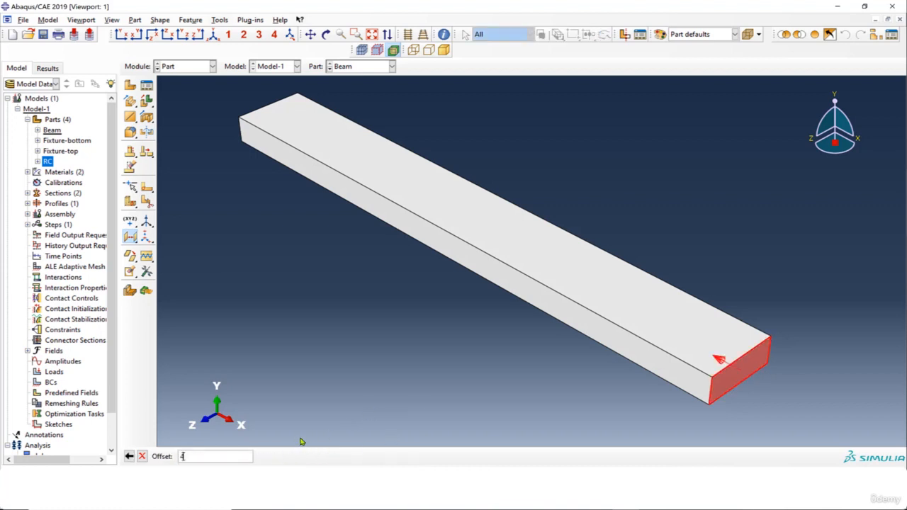
pyautogui.write('40')
pyautogui.press('Return')
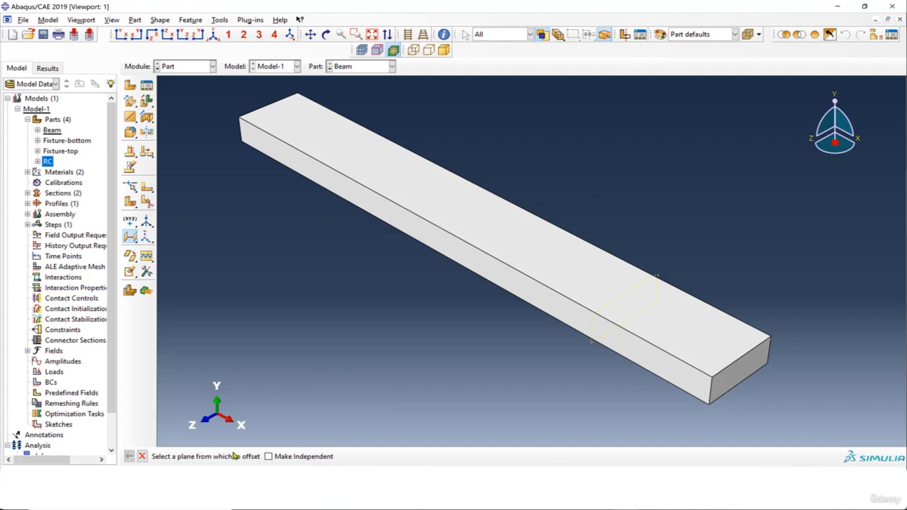
# - Create a second datum plane at the beam's mid-length, offset inward from the same end face
pyautogui.click(750, 364)
pyautogui.press('Return')
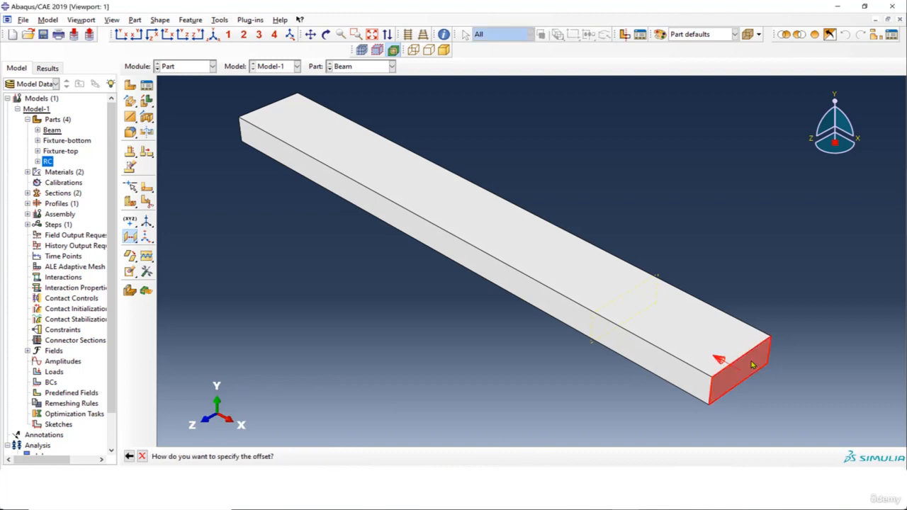
pyautogui.press('Return')
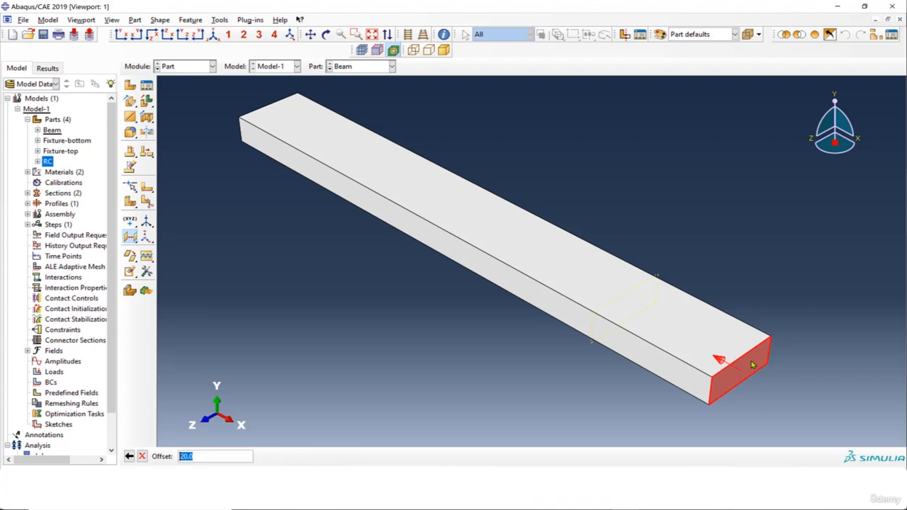
pyautogui.write('1000')
pyautogui.press('Return')
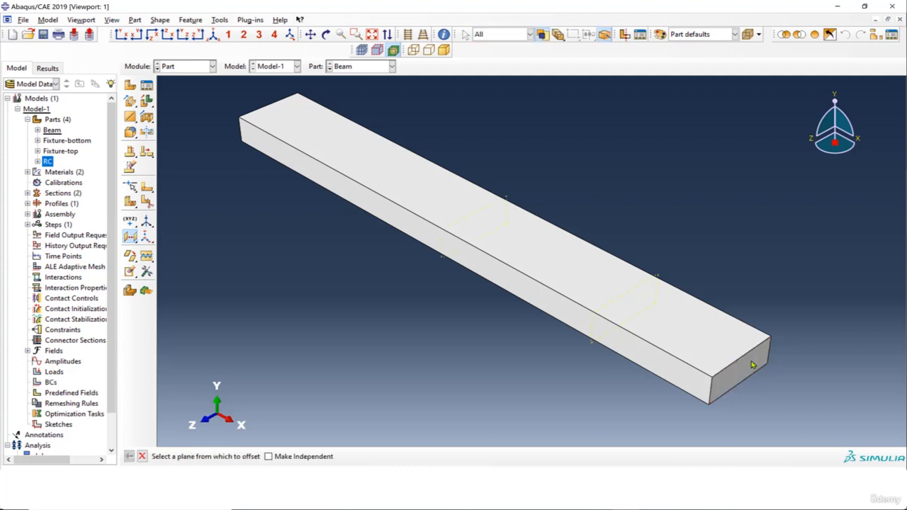
# - Create a third datum plane offset 160 inward from the beam's +X end face
pyautogui.click(750, 371)
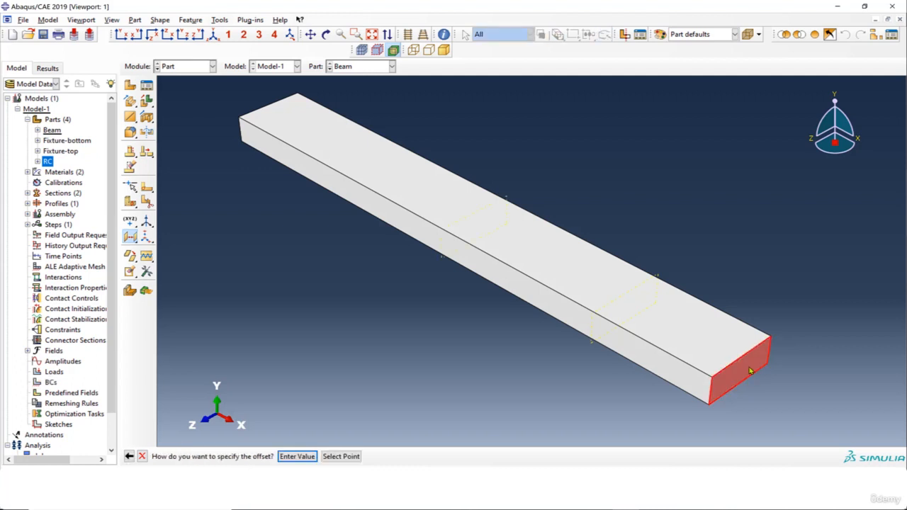
pyautogui.press('Return')
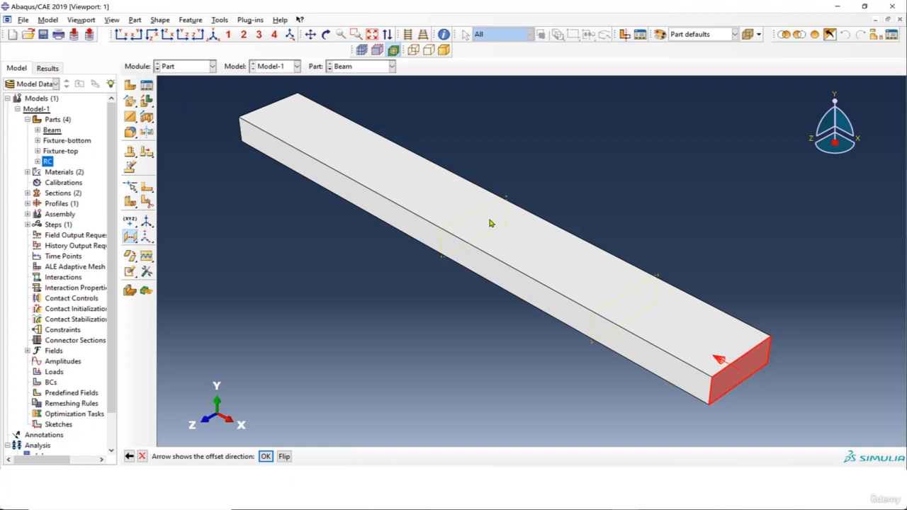
pyautogui.press('Return')
pyautogui.write('160')
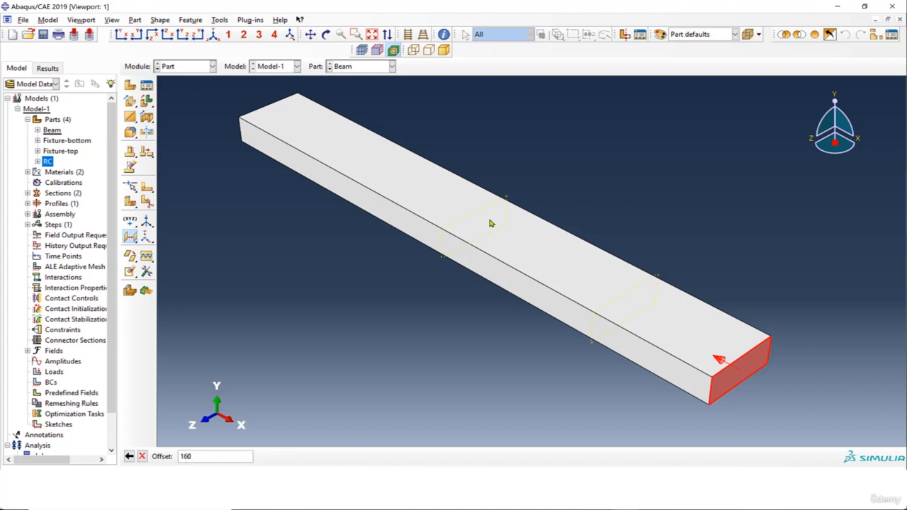
pyautogui.press('Return')
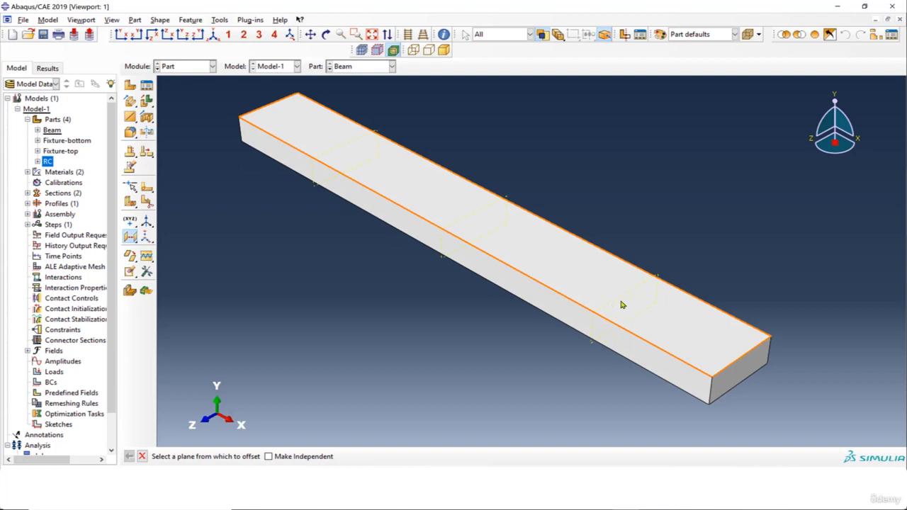
# - Partition the beam cell in two using the mid-length datum plane
pyautogui.click(134, 260)
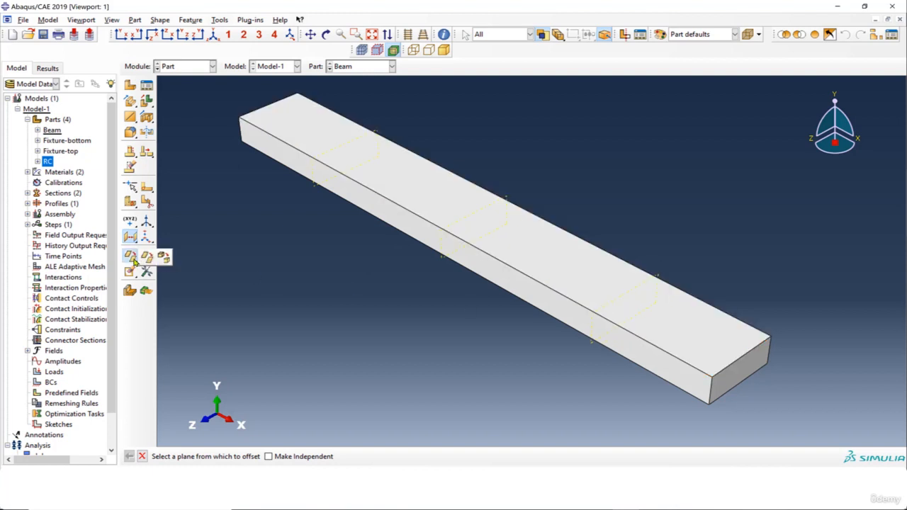
pyautogui.click(133, 204)
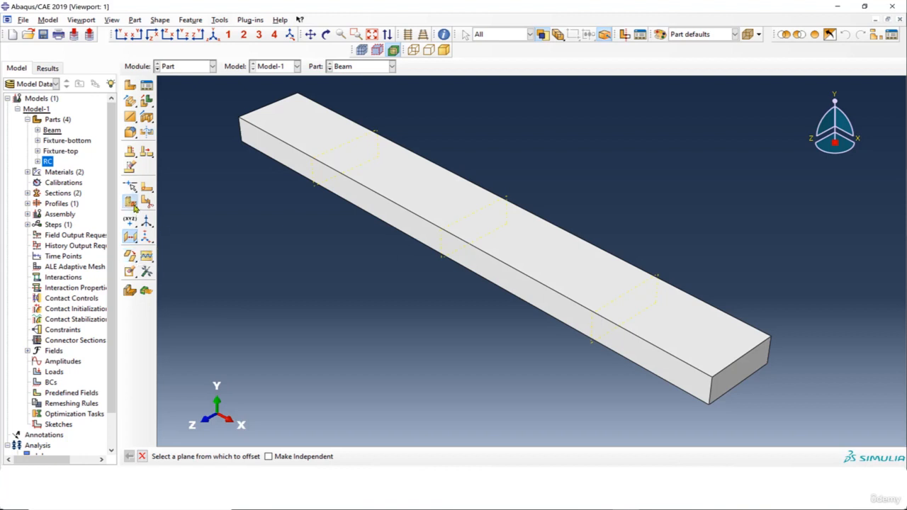
pyautogui.click(134, 206)
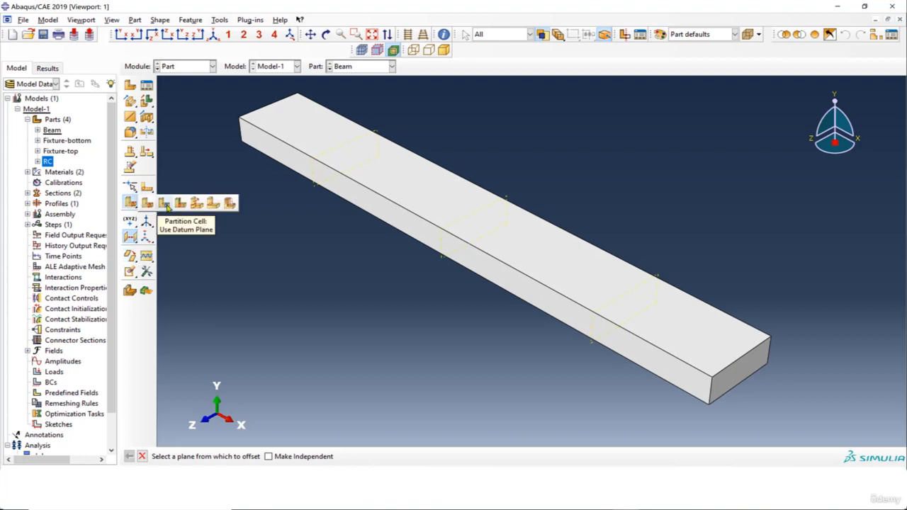
pyautogui.click(165, 204)
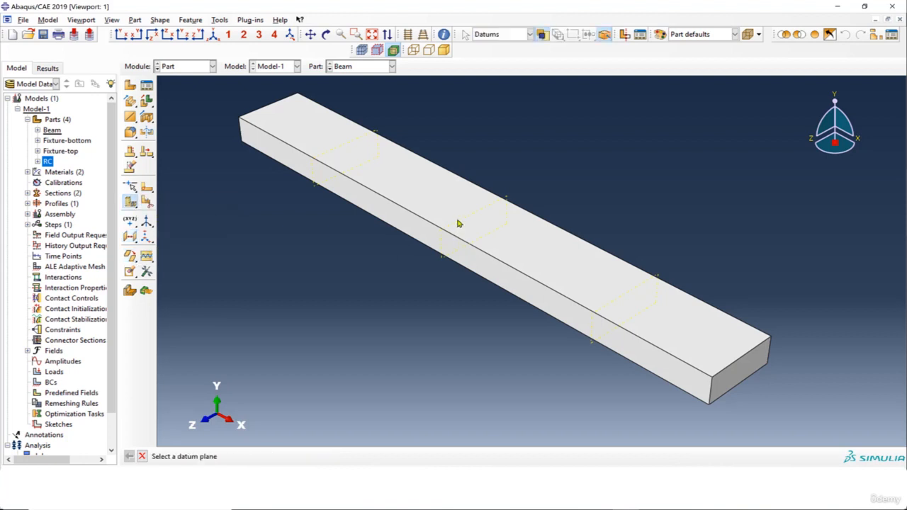
pyautogui.click(462, 222)
pyautogui.click(275, 456)
# - Partition the beam's +X half using the datum plane nearest the +X end face
pyautogui.click(559, 272)
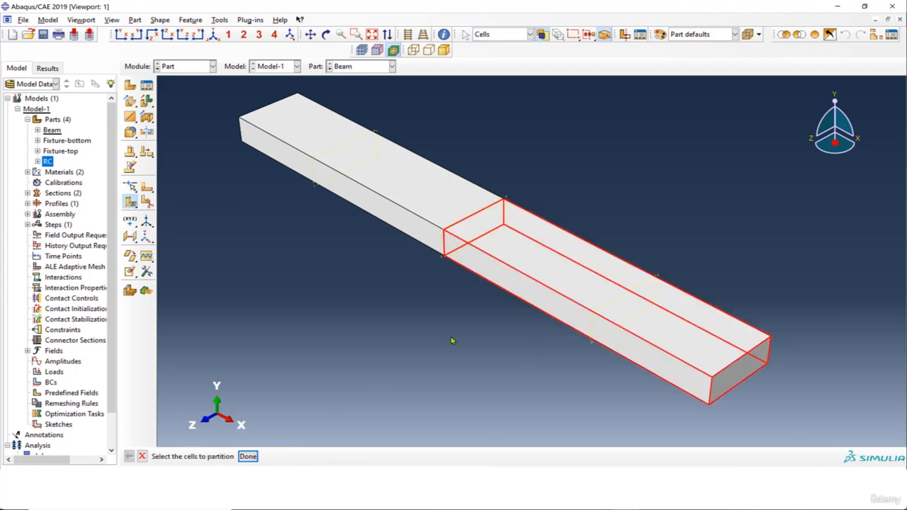
pyautogui.click(247, 456)
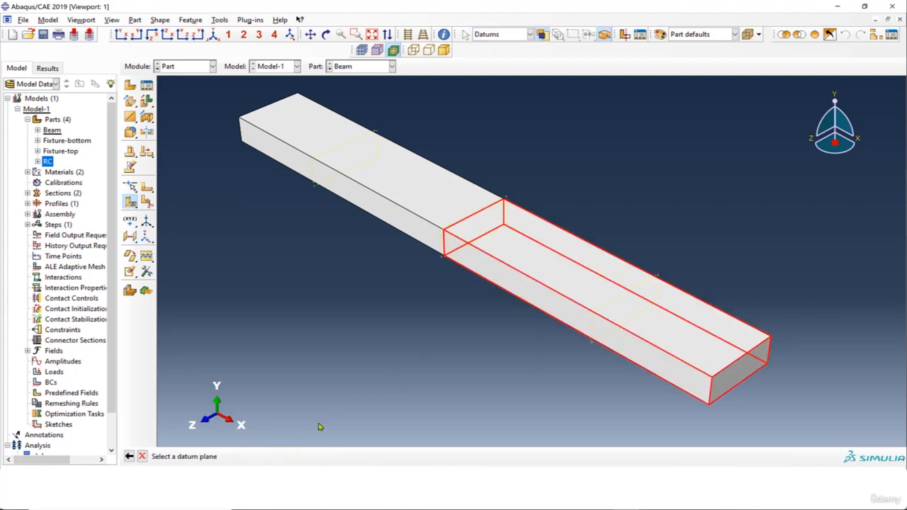
pyautogui.click(620, 305)
pyautogui.click(270, 458)
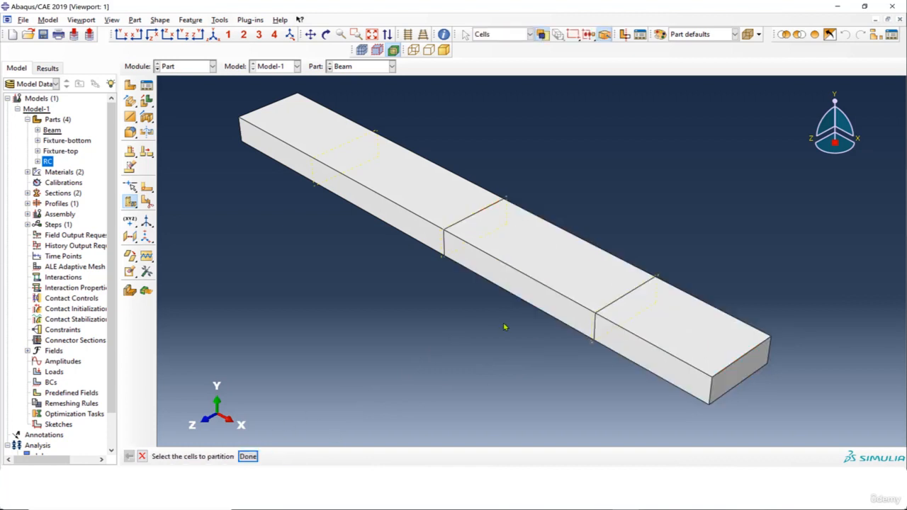
# - Partition the beam's other half using the datum plane farthest from the +X end face and return to the Assembly module
pyautogui.click(377, 199)
pyautogui.click(249, 458)
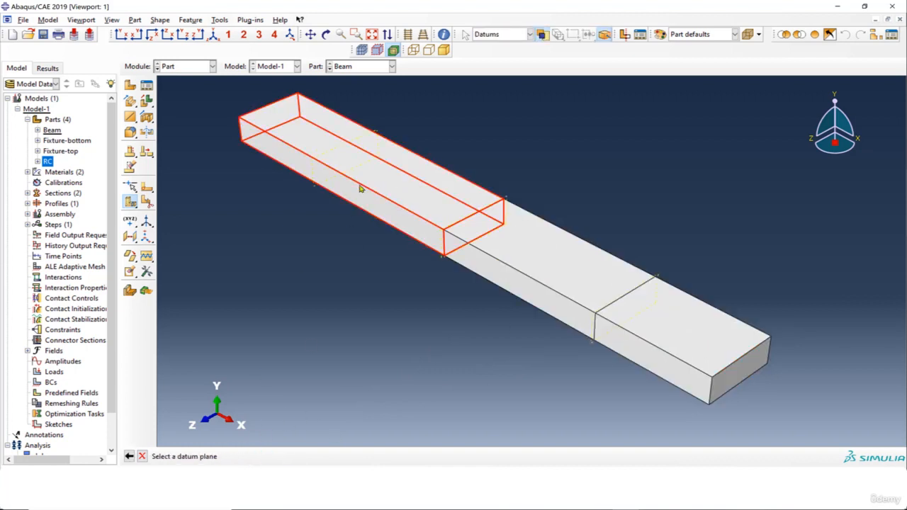
pyautogui.click(341, 150)
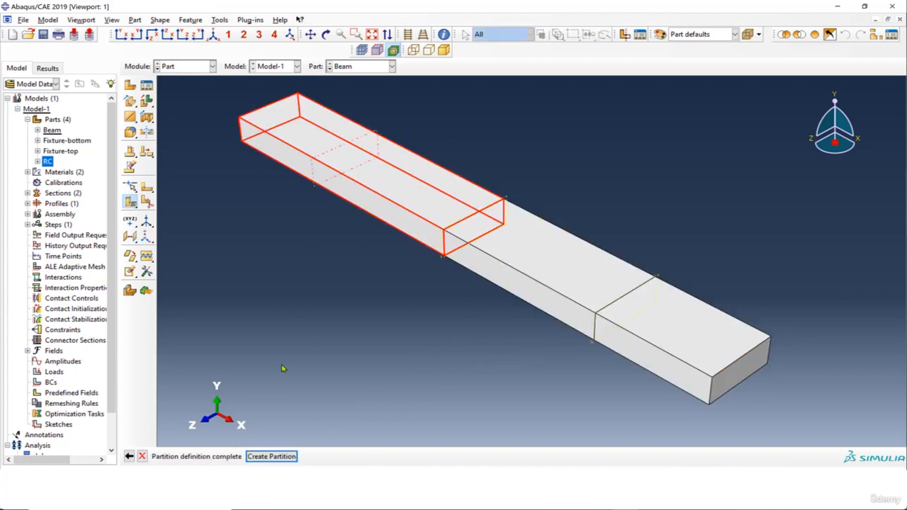
pyautogui.click(271, 457)
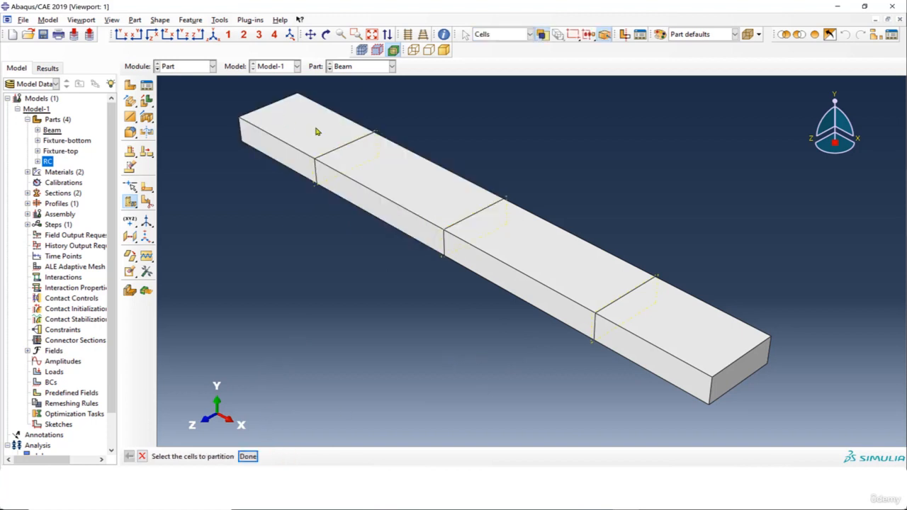
pyautogui.click(188, 66)
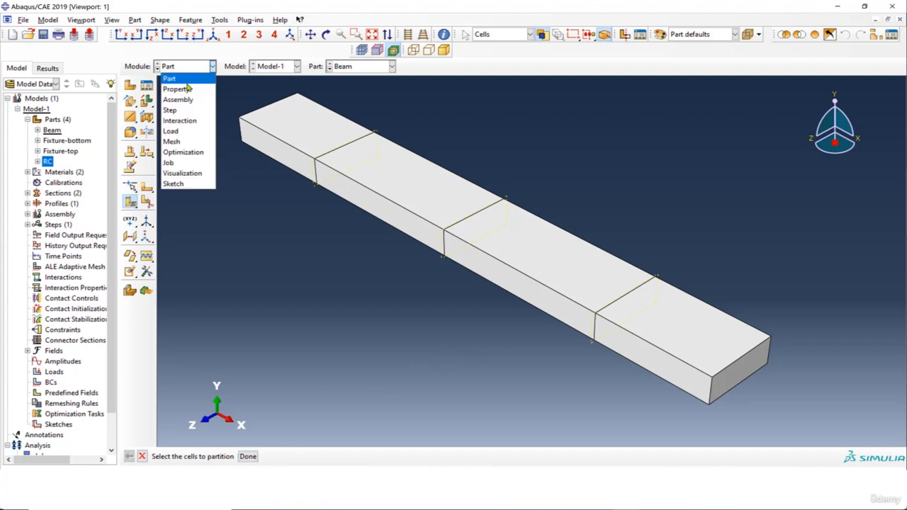
pyautogui.click(181, 97)
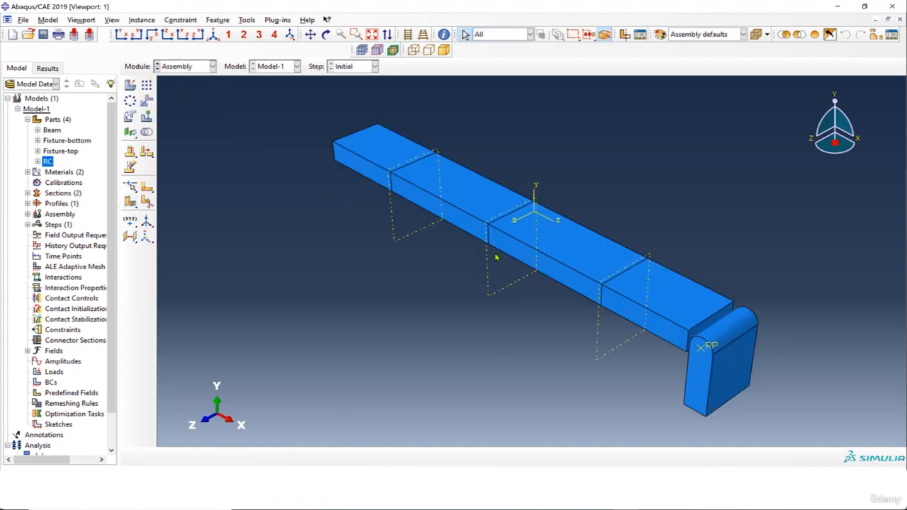
# - Move the bottom fixture so its top arc point coincides with the beam's lower edge at the partition nearest the +X end
pyautogui.click(130, 132)
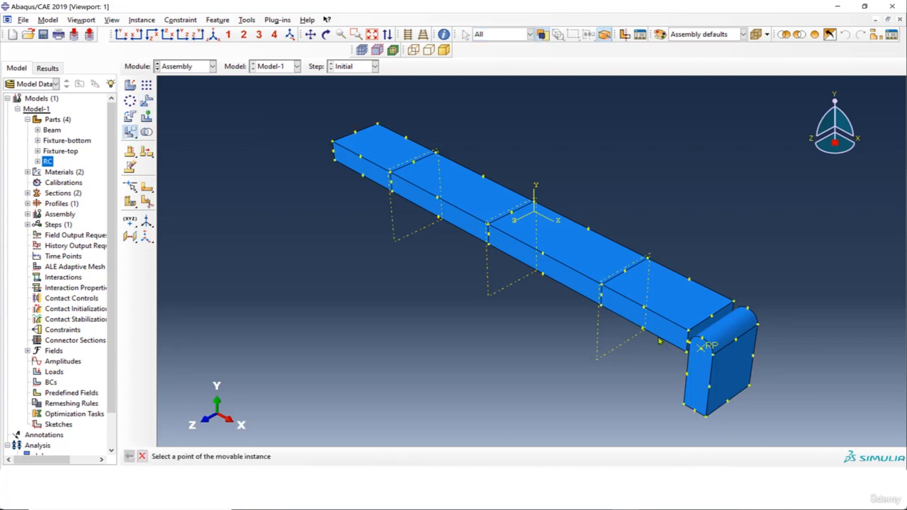
pyautogui.click(701, 345)
pyautogui.click(601, 307)
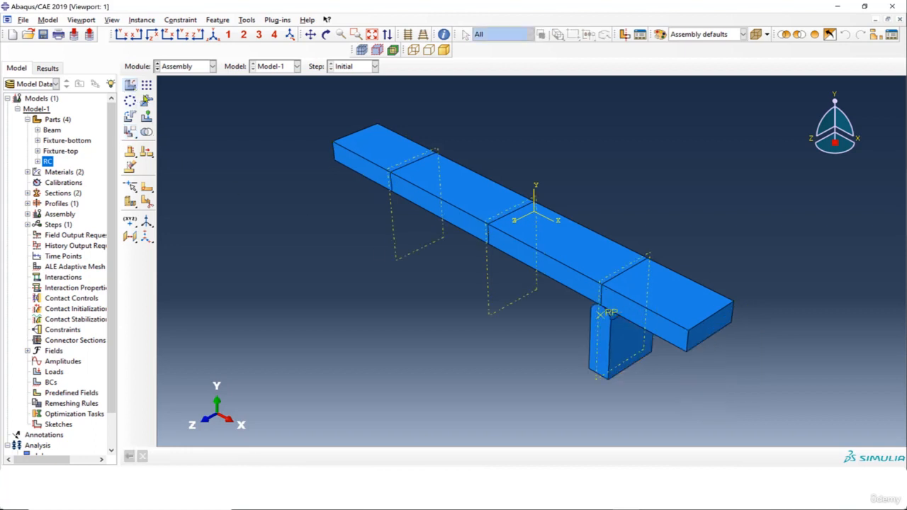
# - Add a second dependent Fixture-bottom instance and match its top arc point to the beam's lower edge at the partition farthest from the +X end
pyautogui.click(132, 85)
pyautogui.click(414, 196)
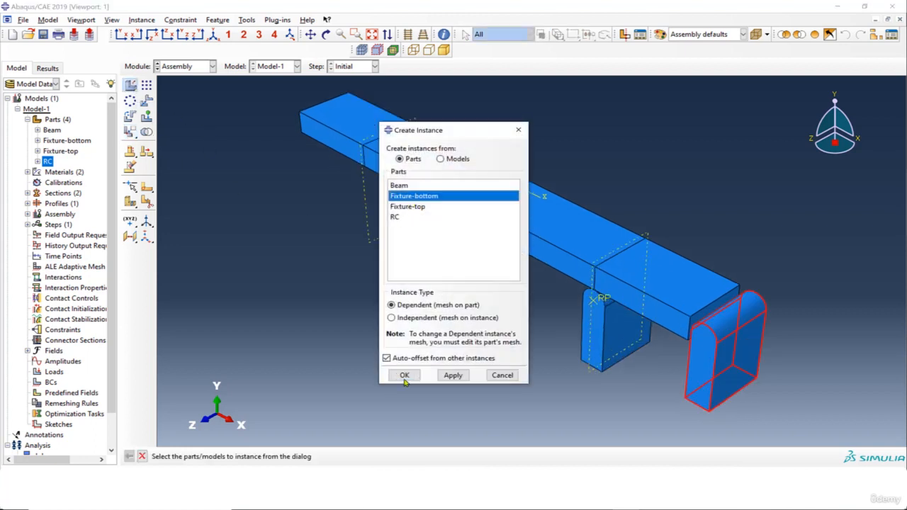
pyautogui.click(403, 375)
pyautogui.click(129, 132)
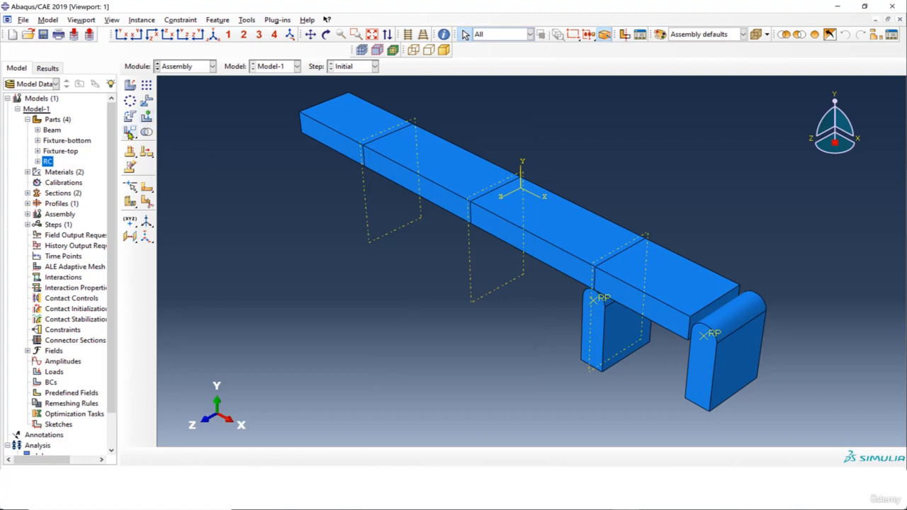
pyautogui.click(706, 326)
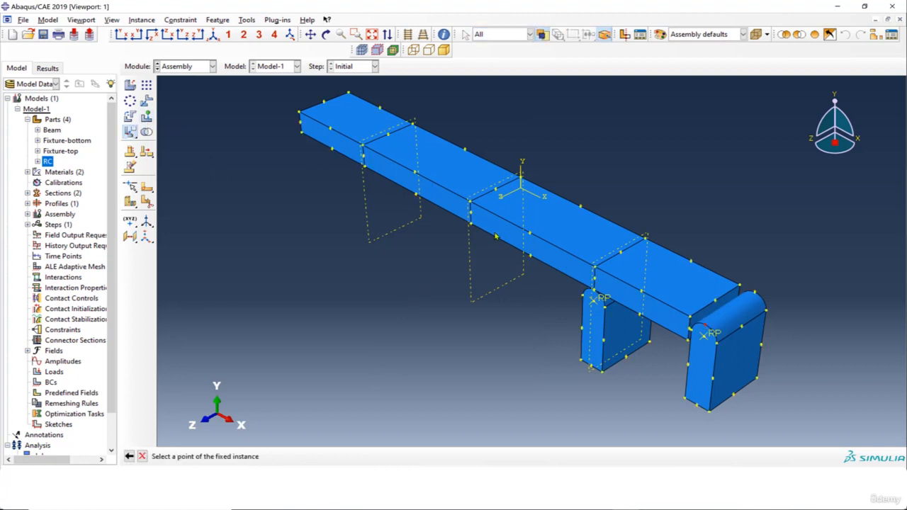
pyautogui.click(365, 167)
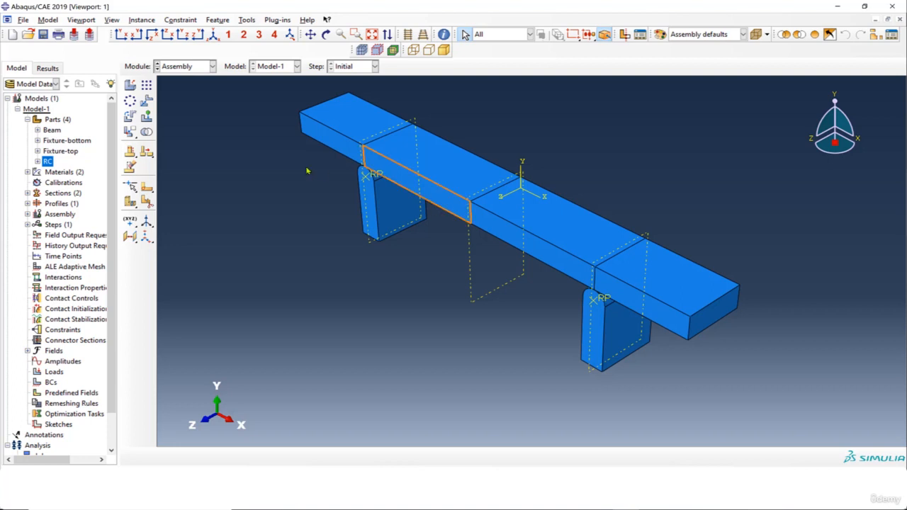
# - Add a dependent instance of the Fixture-top part, auto-offset from the other instances
pyautogui.click(129, 84)
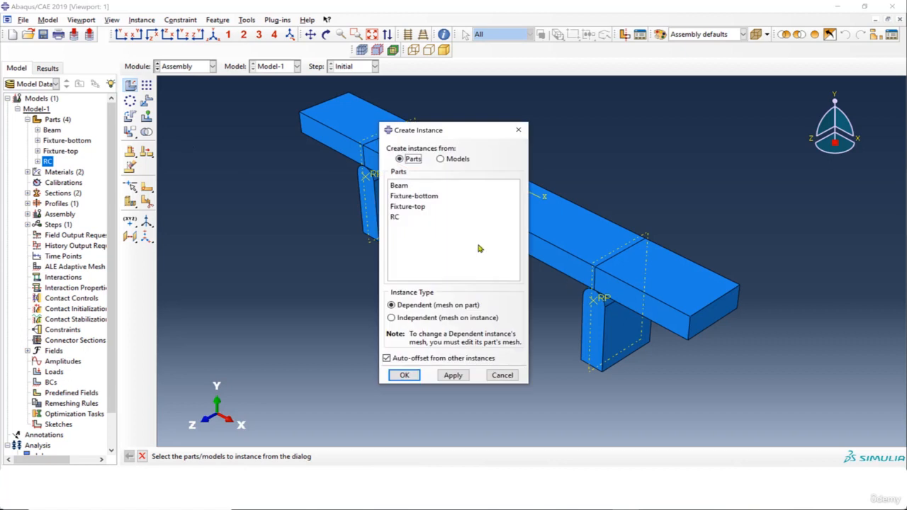
pyautogui.click(432, 207)
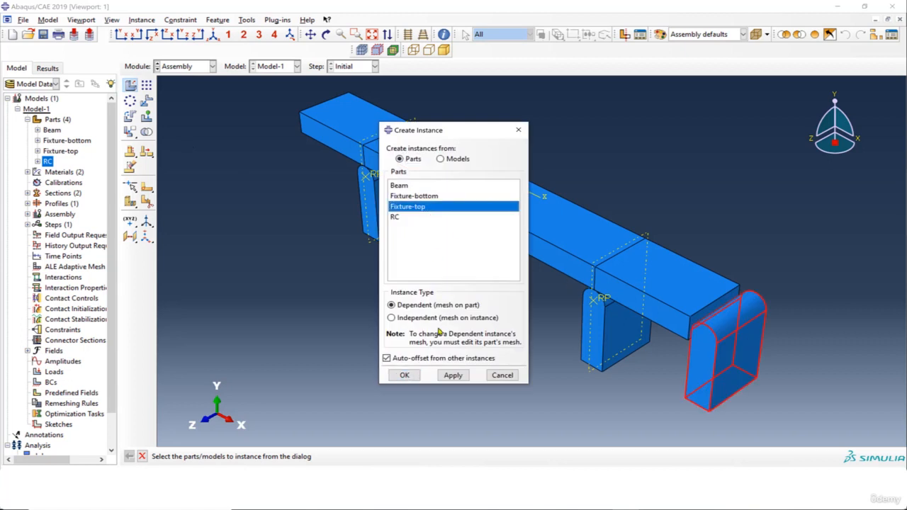
pyautogui.click(404, 375)
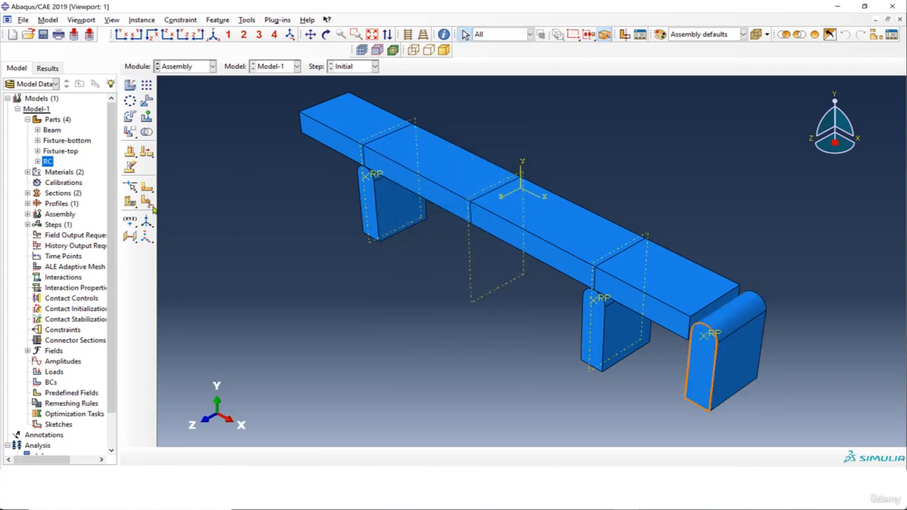
# - Start rotating the Fixture-top instance beside the beam's +X end, up to the choice of rotation axis
pyautogui.click(129, 116)
pyautogui.click(718, 367)
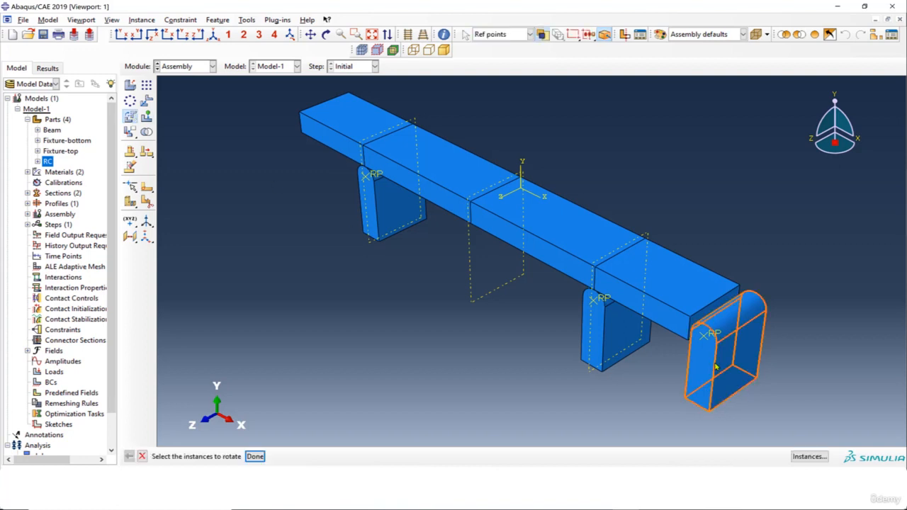
pyautogui.click(255, 457)
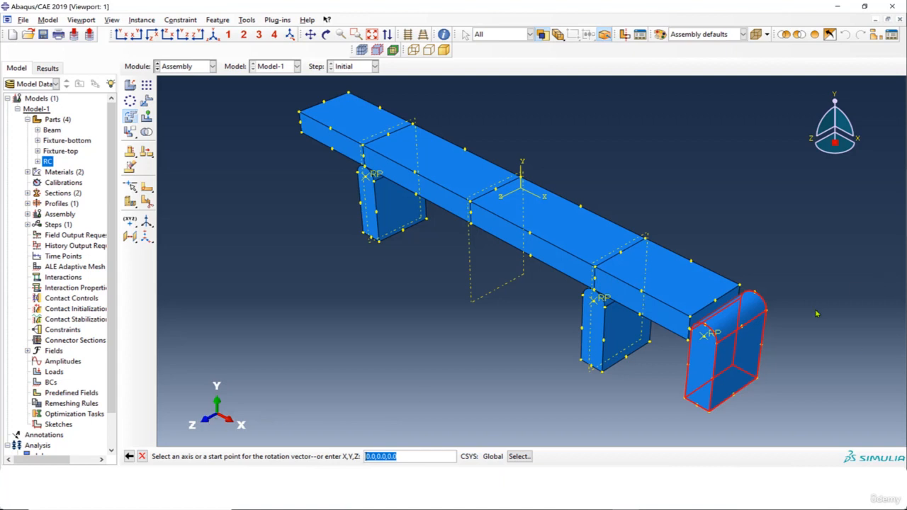
# - Rotate the top fixture instance 180 degrees about the global Z axis through the origin and accept the position
pyautogui.press('Return')
pyautogui.write('0')
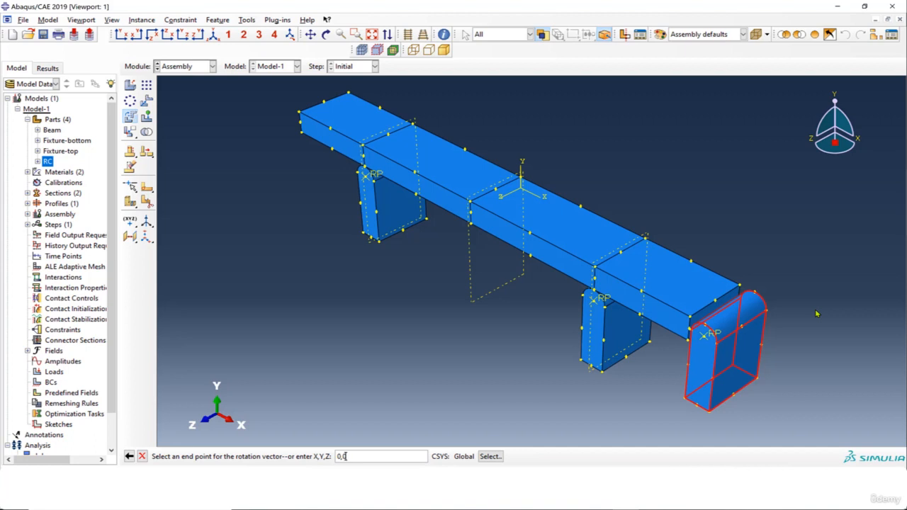
pyautogui.press('Return')
pyautogui.write('180')
pyautogui.press('Return')
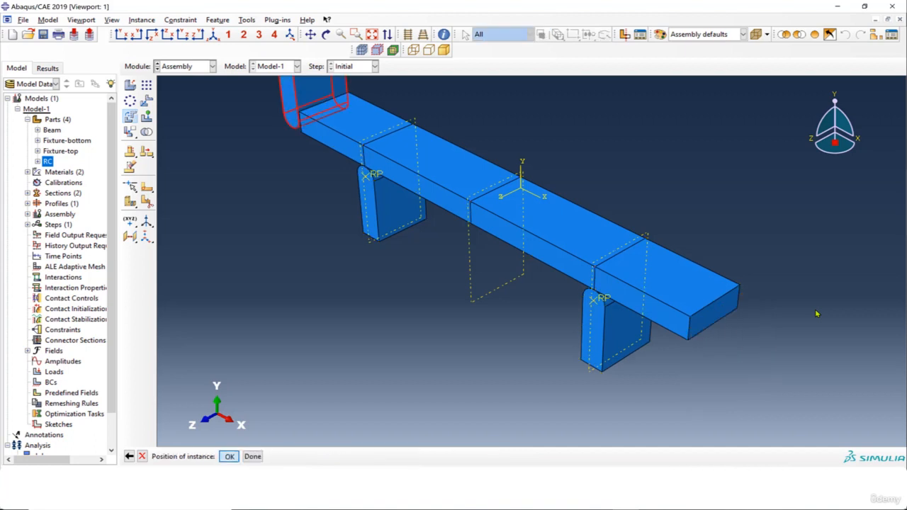
pyautogui.press('Return')
# - Translate the top fixture from its rounded tip point to the beam's upper edge at mid-span
pyautogui.scroll(3, 434, 135)
pyautogui.scroll(-4, 444, 172)
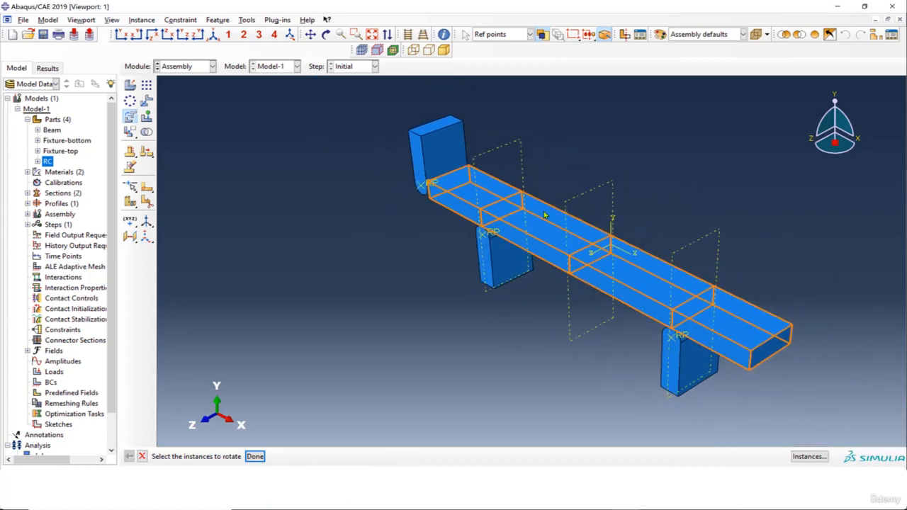
pyautogui.scroll(2, 493, 165)
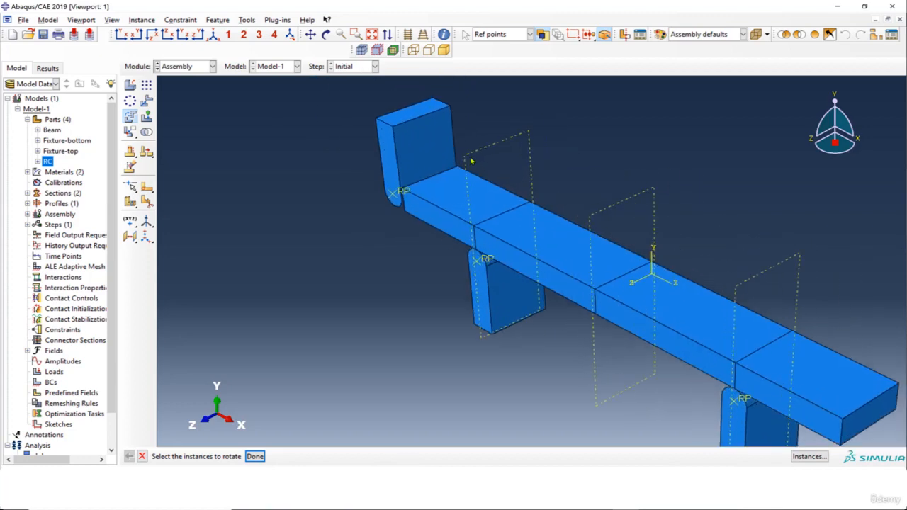
pyautogui.click(130, 132)
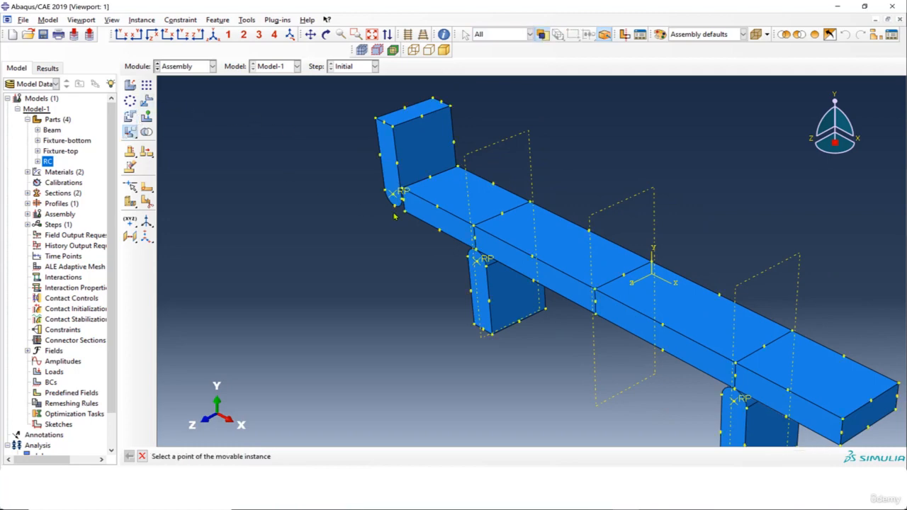
pyautogui.click(395, 205)
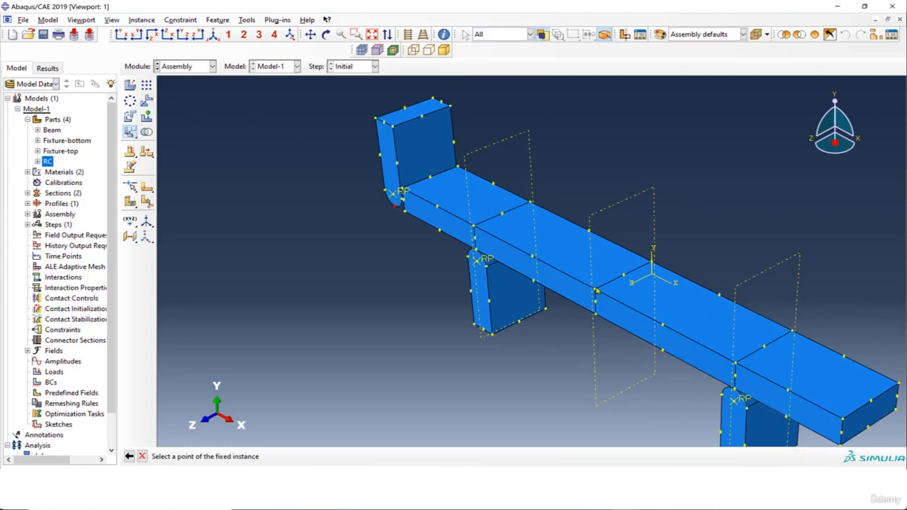
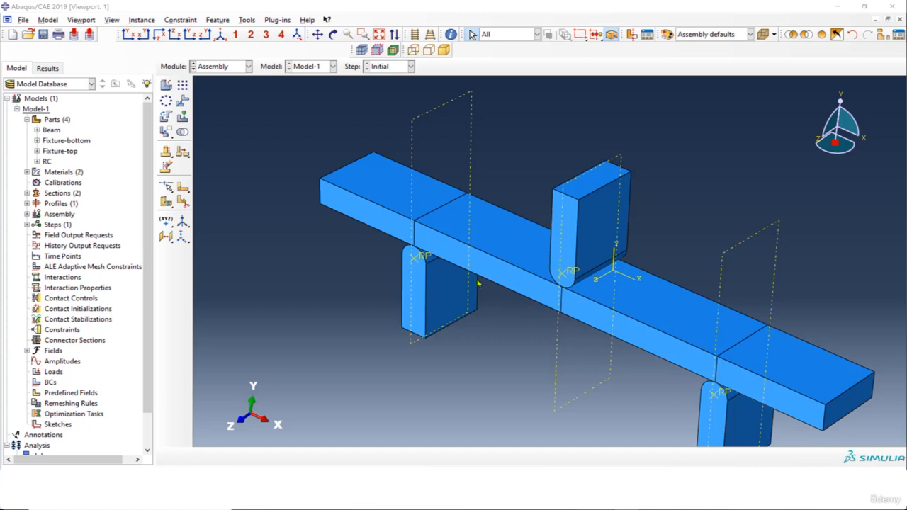
pyautogui.scroll(4, 541, 319)
pyautogui.scroll(-5, 692, 386)
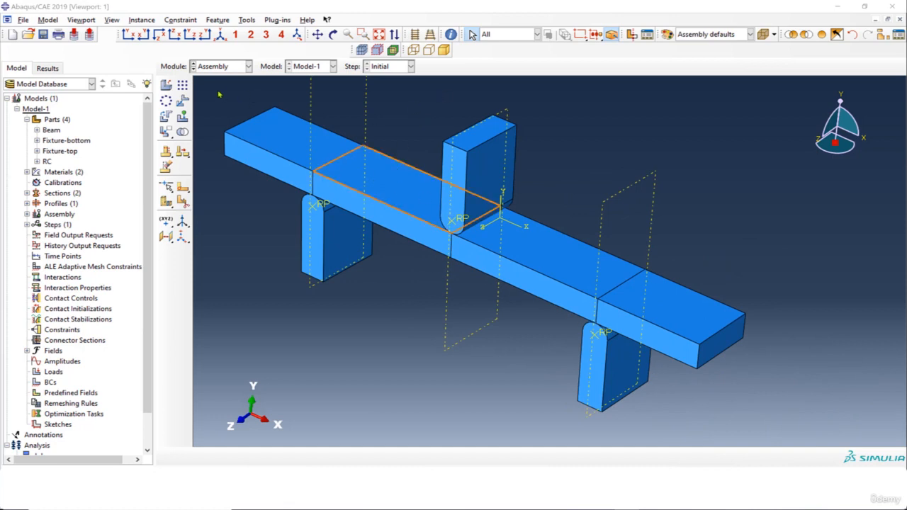
pyautogui.scroll(5, 708, 351)
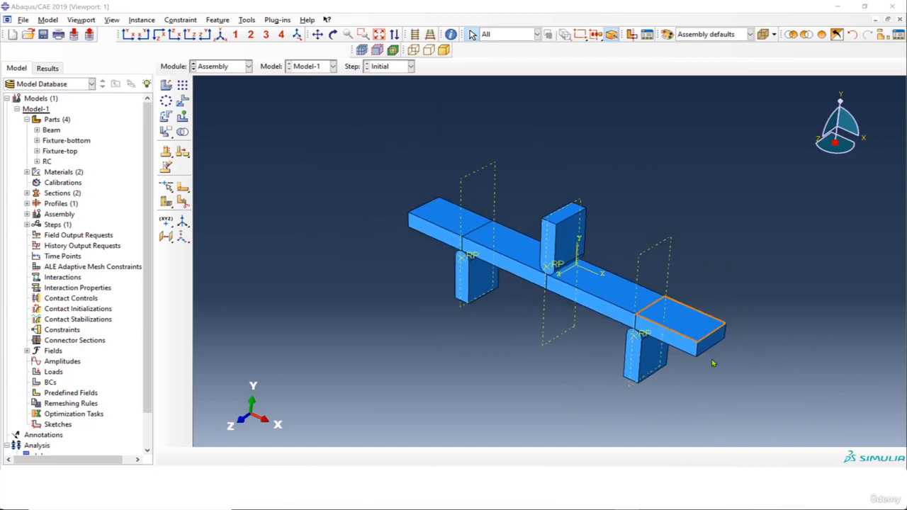
pyautogui.scroll(-3, 777, 381)
pyautogui.scroll(-2, 777, 375)
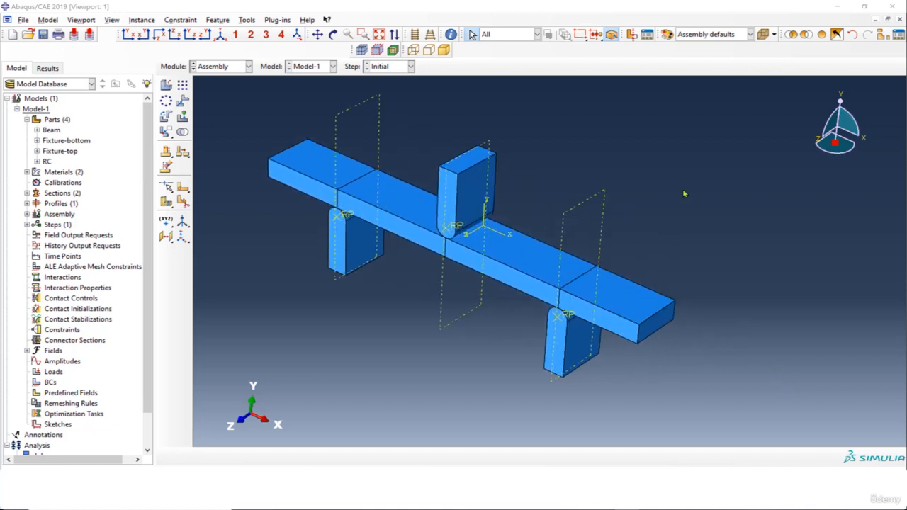
# - Create a dependent instance of the RC part, auto-offset from the other instances
pyautogui.click(170, 86)
pyautogui.click(406, 218)
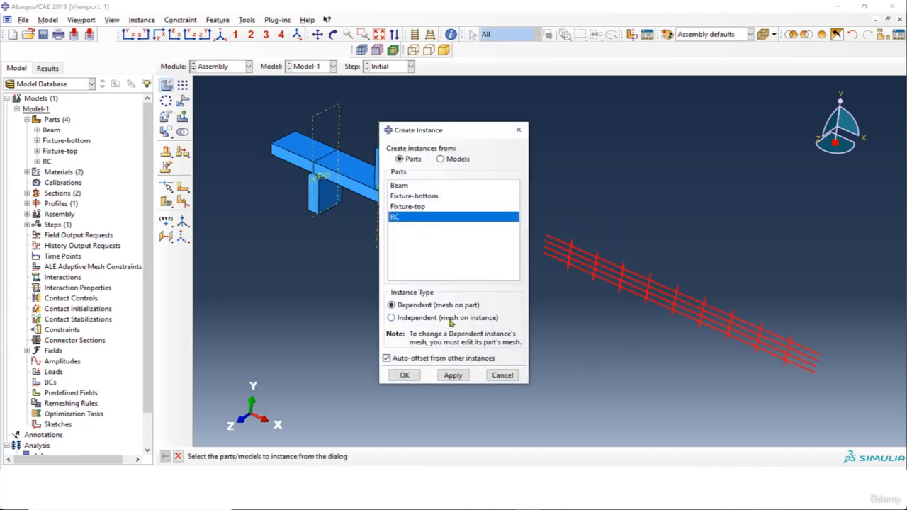
pyautogui.click(408, 380)
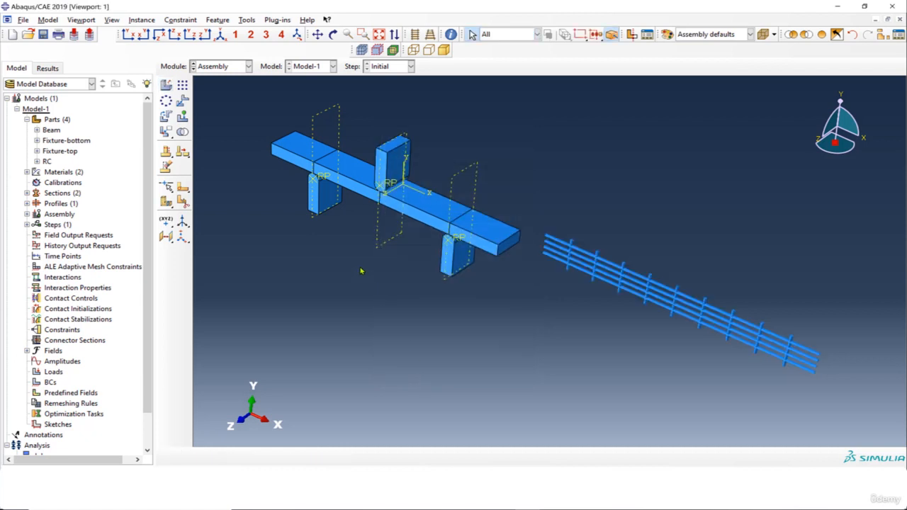
# - Turn off the rendering of beam profiles in the assembly display options
pyautogui.click(112, 19)
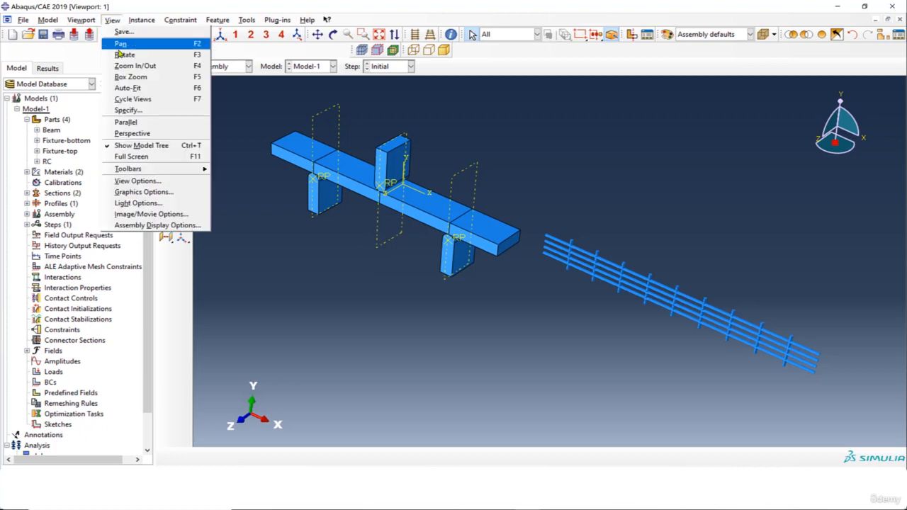
pyautogui.click(182, 225)
pyautogui.click(652, 324)
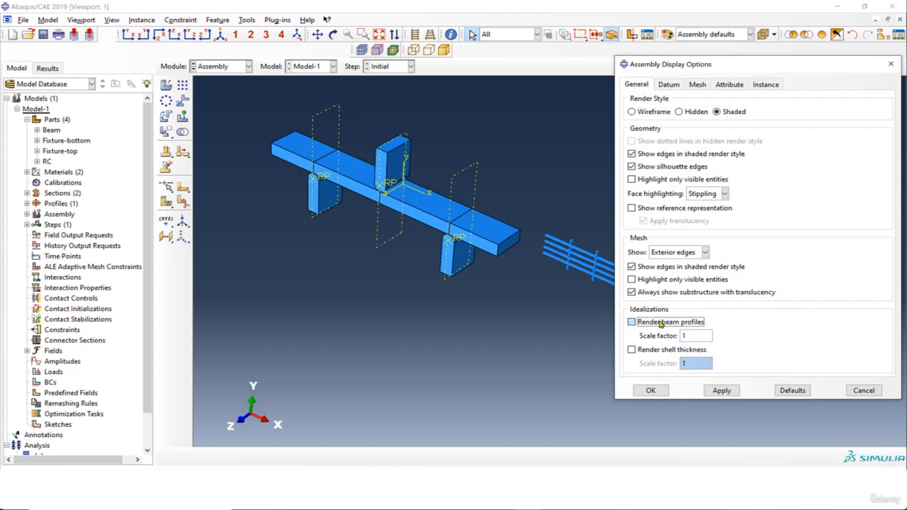
pyautogui.moveTo(711, 68); pyautogui.dragTo(248, 54)
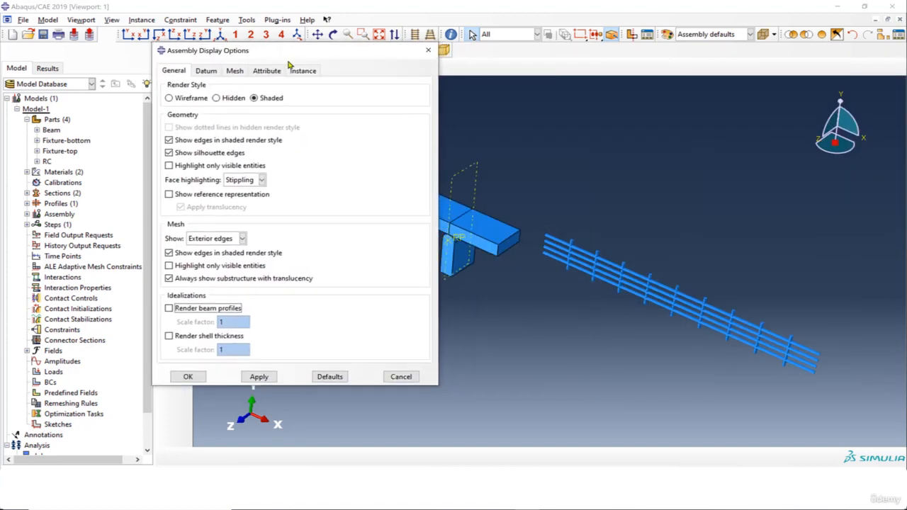
pyautogui.click(257, 377)
pyautogui.click(190, 377)
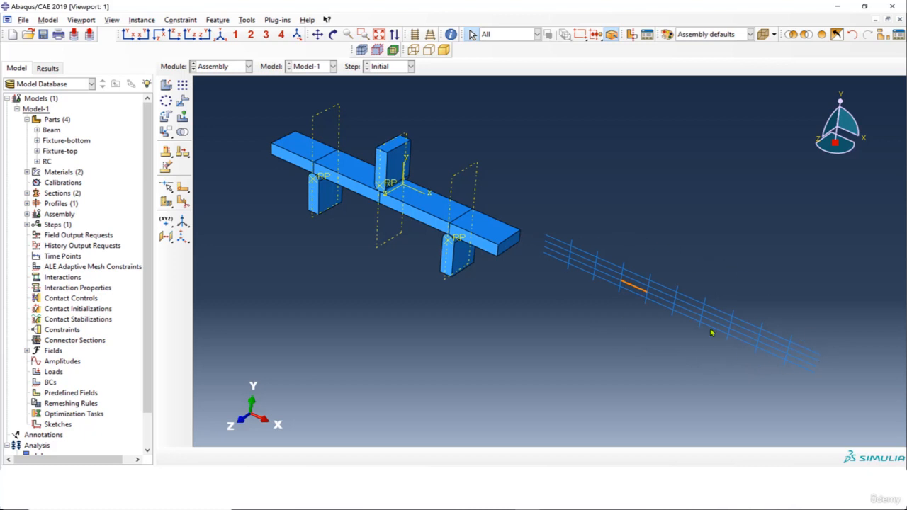
# - Rotate the RC instance 90 degrees about the axis from 0,0,0 to 1,0,0 and accept the position
pyautogui.click(166, 116)
pyautogui.click(779, 376)
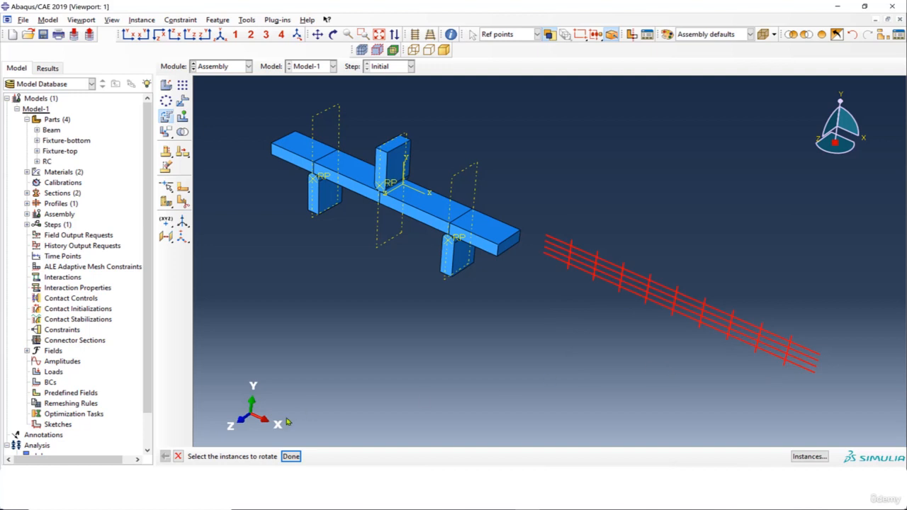
pyautogui.click(291, 457)
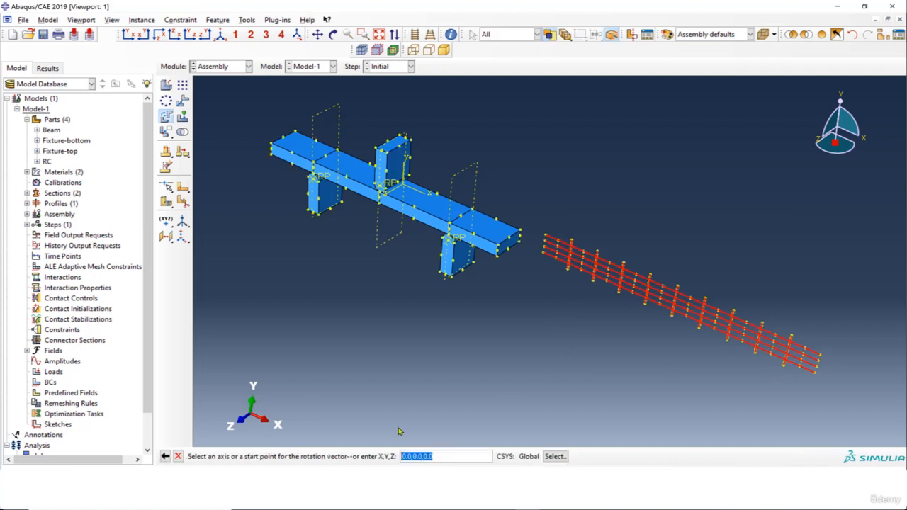
pyautogui.press('Return')
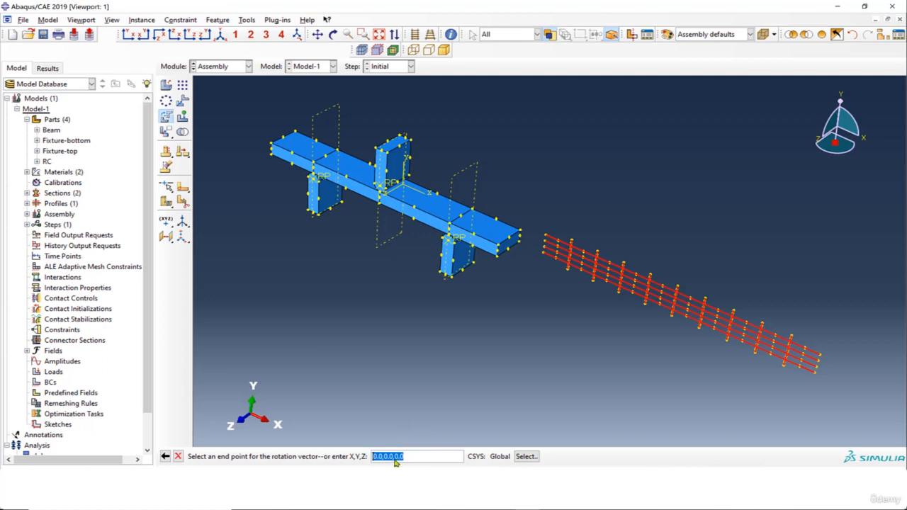
pyautogui.write('1,0,0')
pyautogui.press('Return')
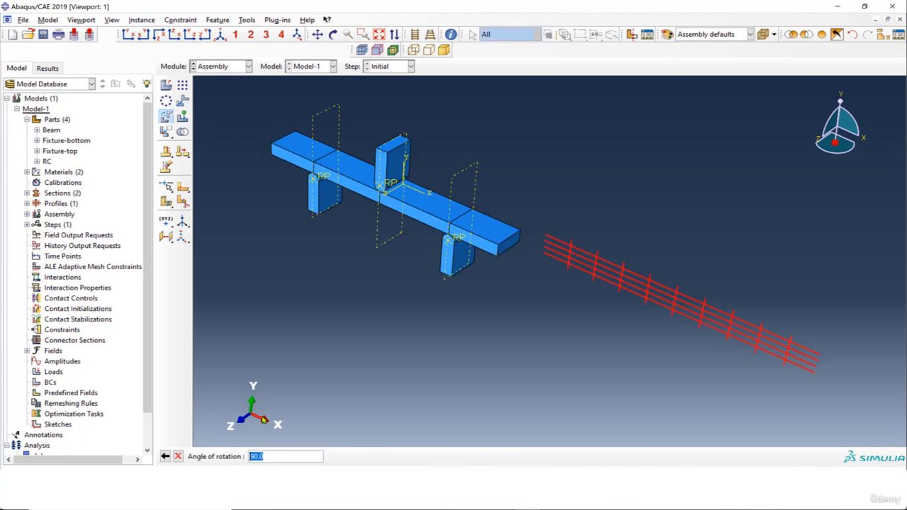
pyautogui.press('Return')
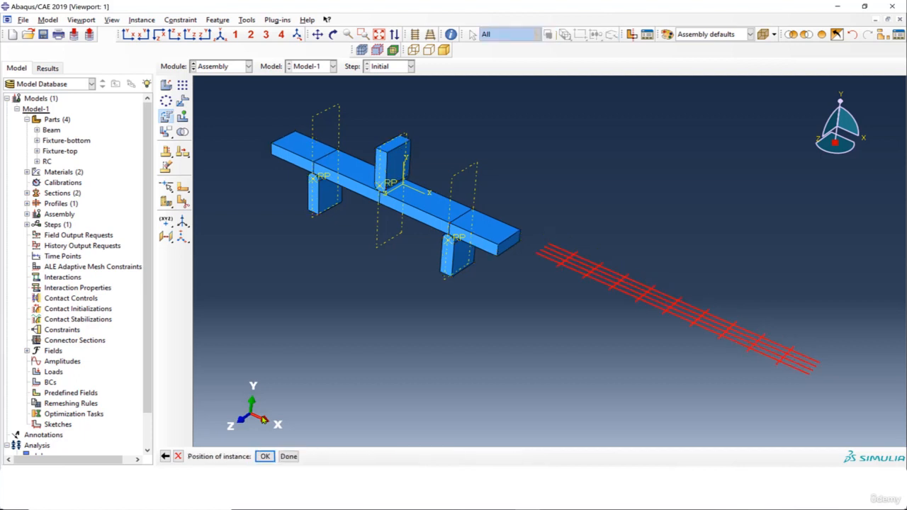
pyautogui.click(265, 457)
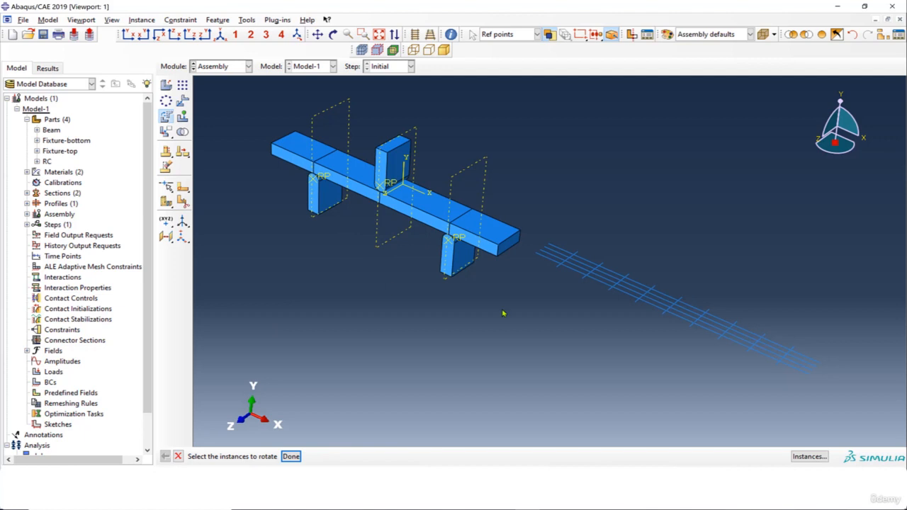
pyautogui.scroll(-3, 685, 301)
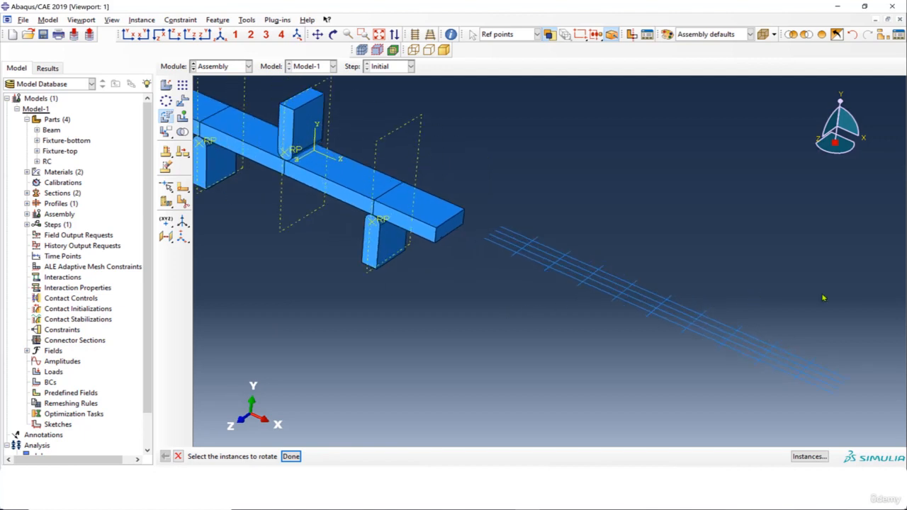
pyautogui.click(832, 388)
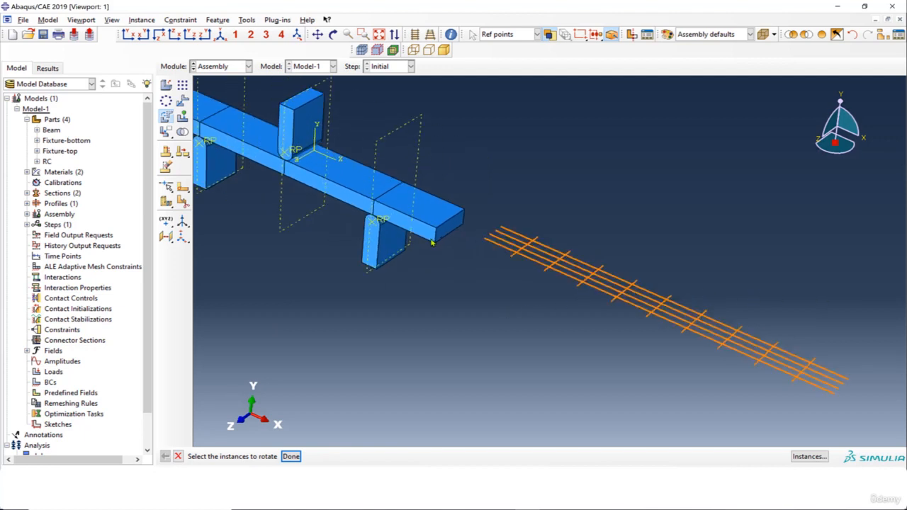
pyautogui.click(440, 245)
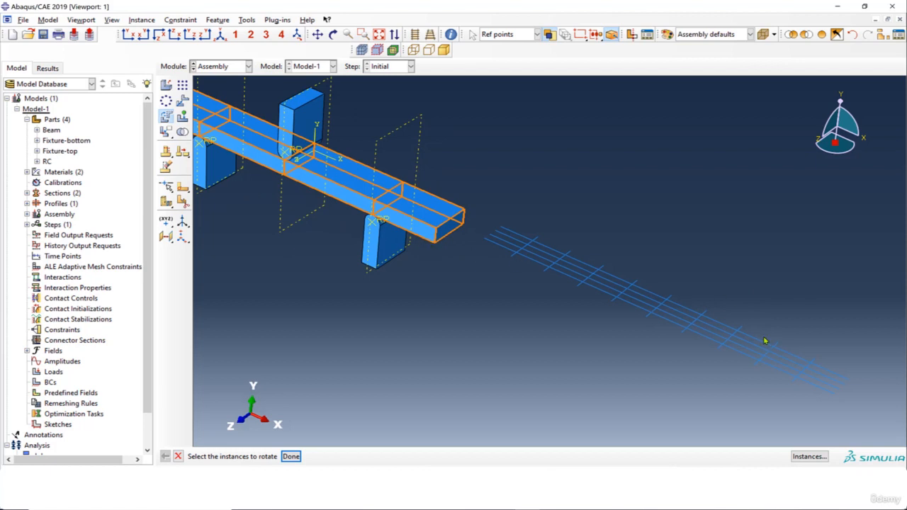
pyautogui.click(656, 318)
pyautogui.click(413, 227)
pyautogui.click(211, 169)
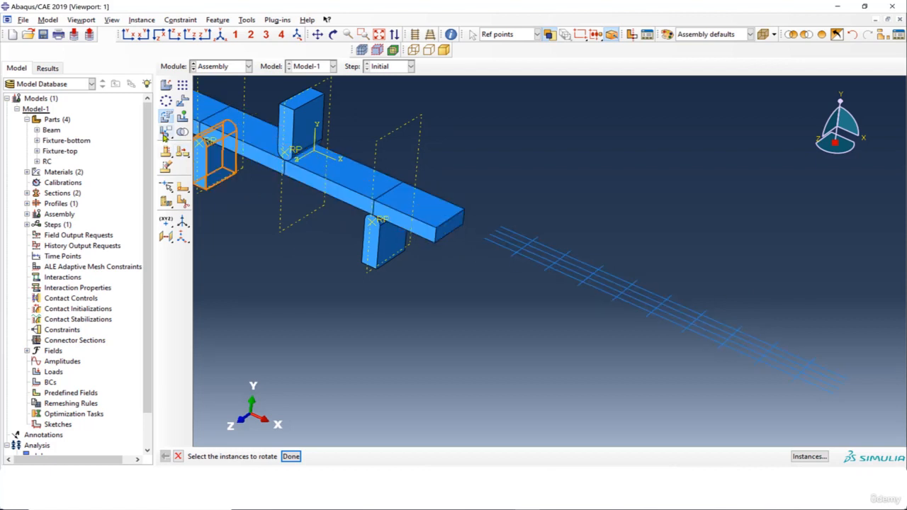
# - Translate the RC reinforcement from its front corner point at the far end to the midpoint of the beam's matching vertical end edge
pyautogui.click(166, 133)
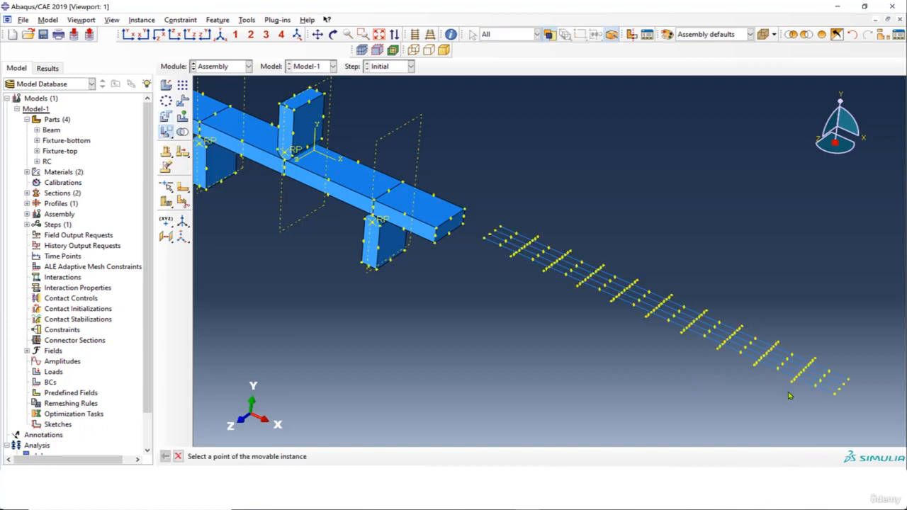
pyautogui.click(834, 395)
pyautogui.scroll(4, 477, 234)
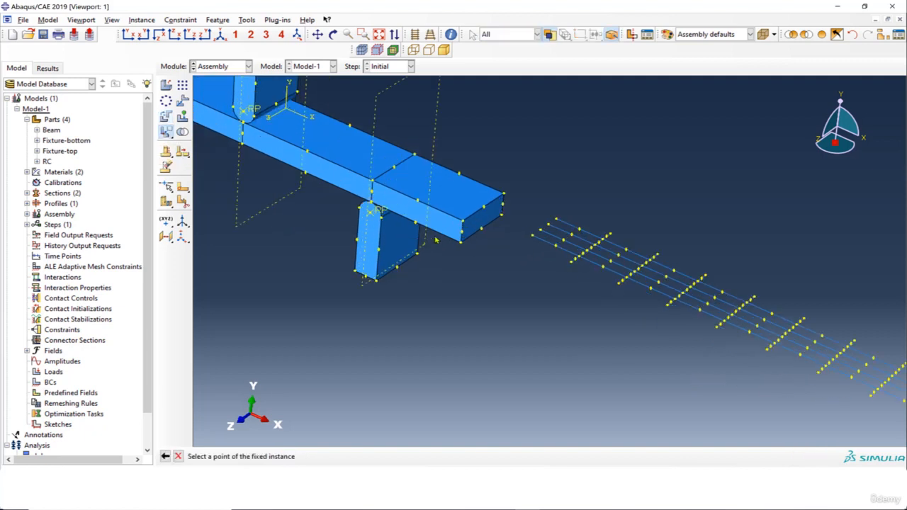
pyautogui.click(470, 232)
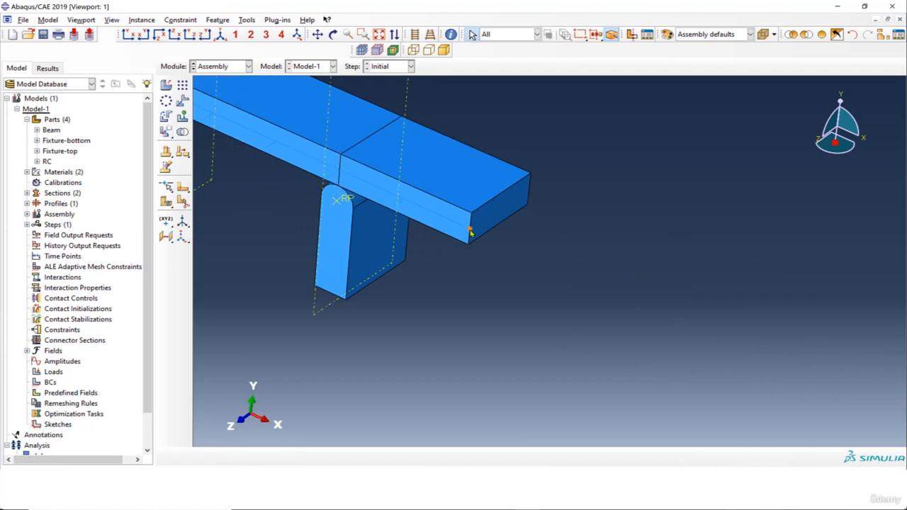
pyautogui.click(447, 203)
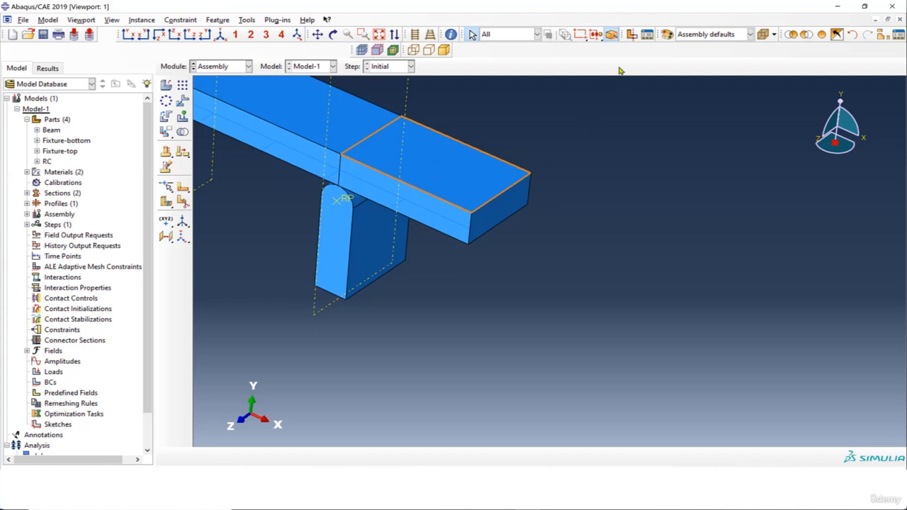
# - Make the assembly translucent and color-code it by Parts
pyautogui.click(766, 37)
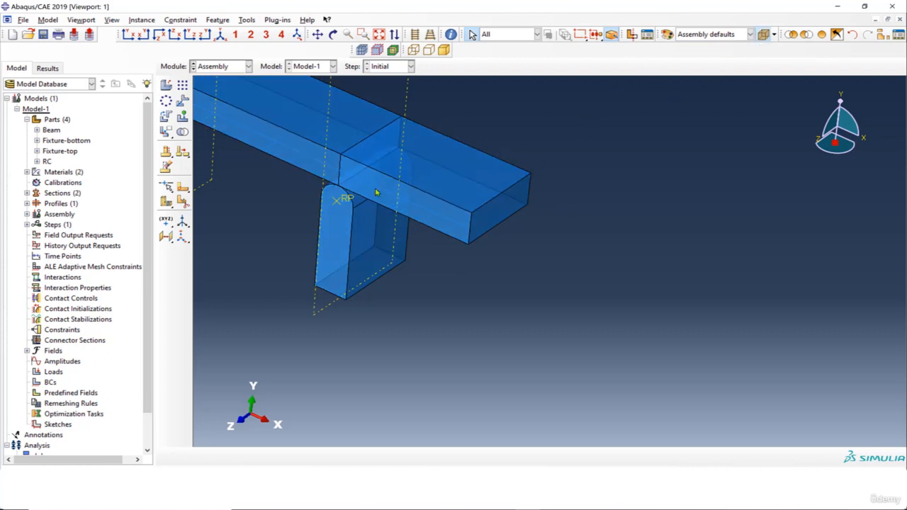
pyautogui.scroll(-2, 369, 195)
pyautogui.click(725, 37)
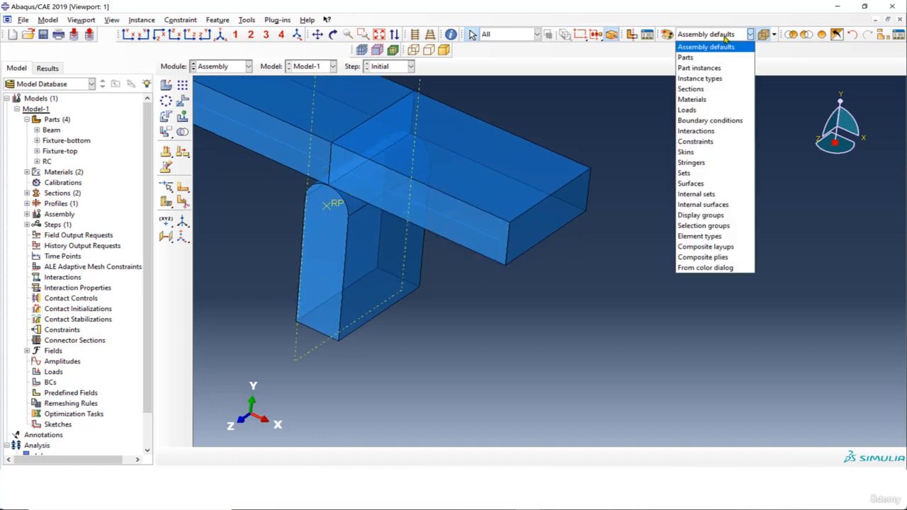
pyautogui.click(686, 57)
pyautogui.scroll(3, 628, 230)
pyautogui.scroll(1, 629, 230)
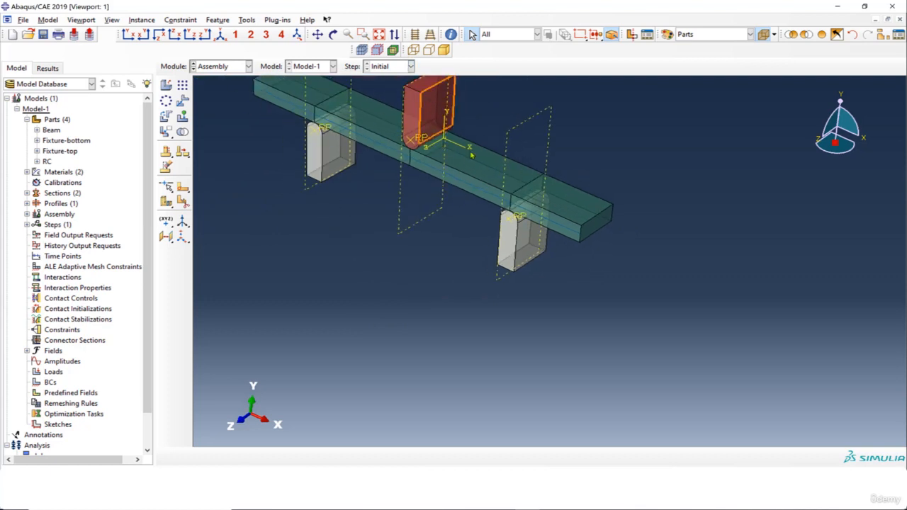
pyautogui.scroll(1, 496, 246)
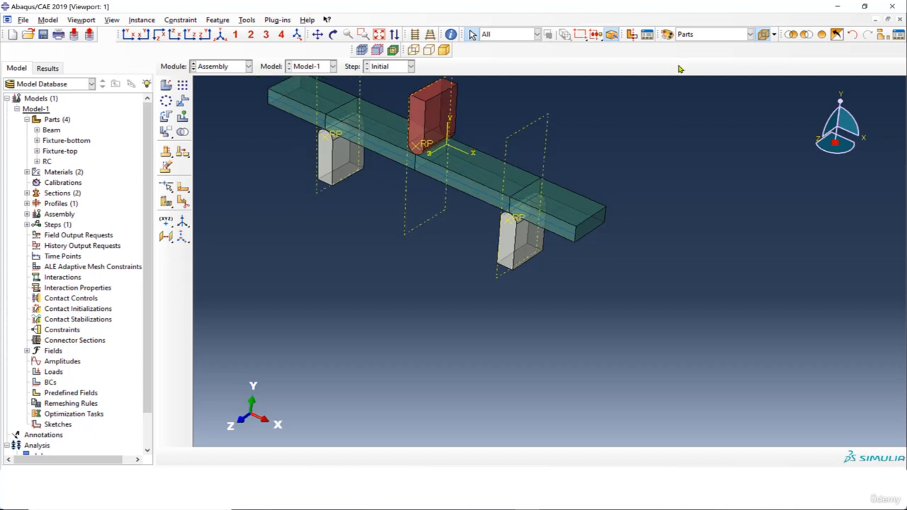
# - Review the color mapping assigned to each part
pyautogui.click(667, 34)
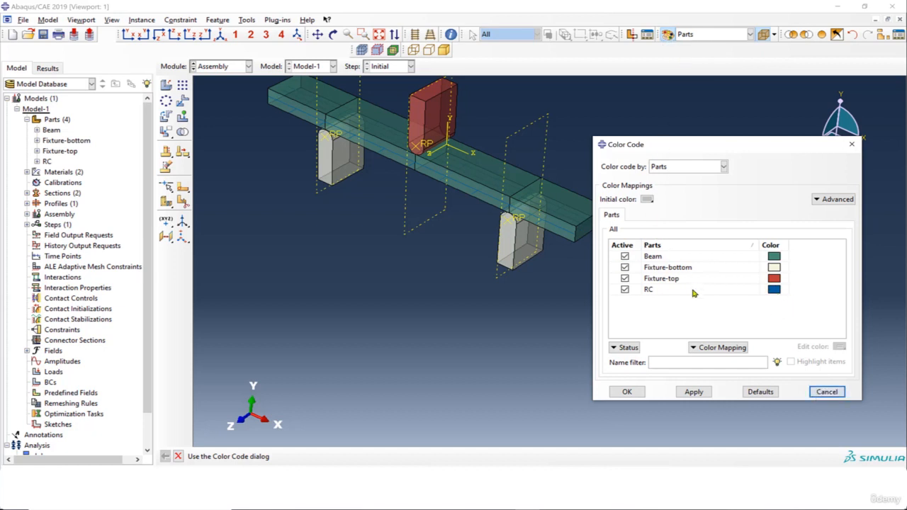
pyautogui.click(825, 392)
# - Translate the RC reinforcement by the vector from 0,0,0 to 0,0,-5, converting its constraints to absolute positions, and accept the position
pyautogui.scroll(6, 587, 256)
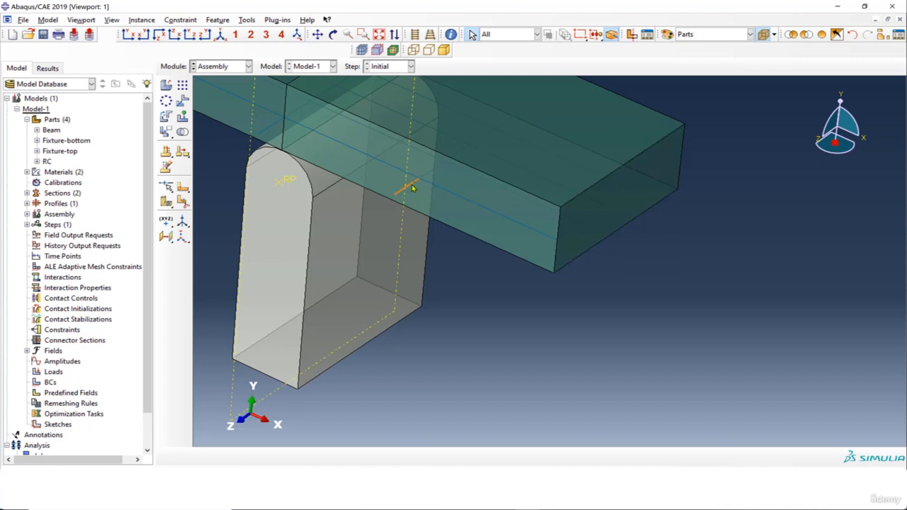
pyautogui.click(183, 100)
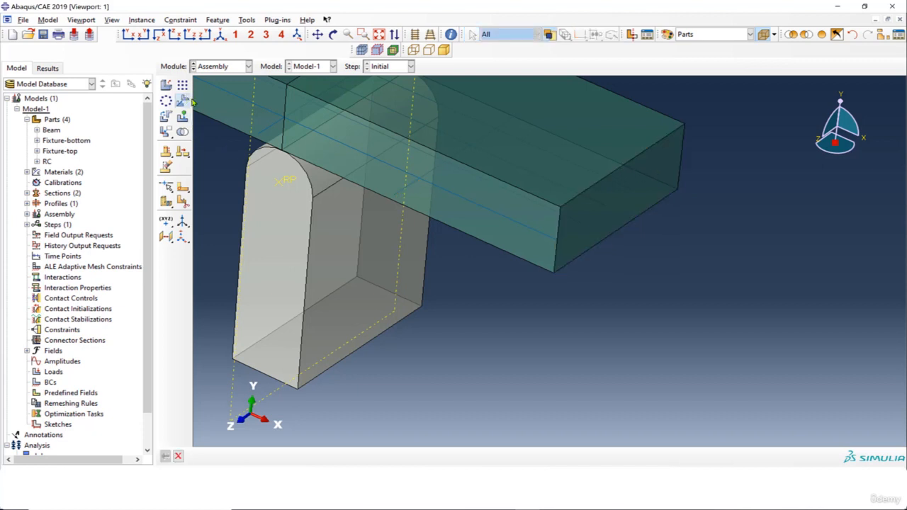
pyautogui.click(430, 199)
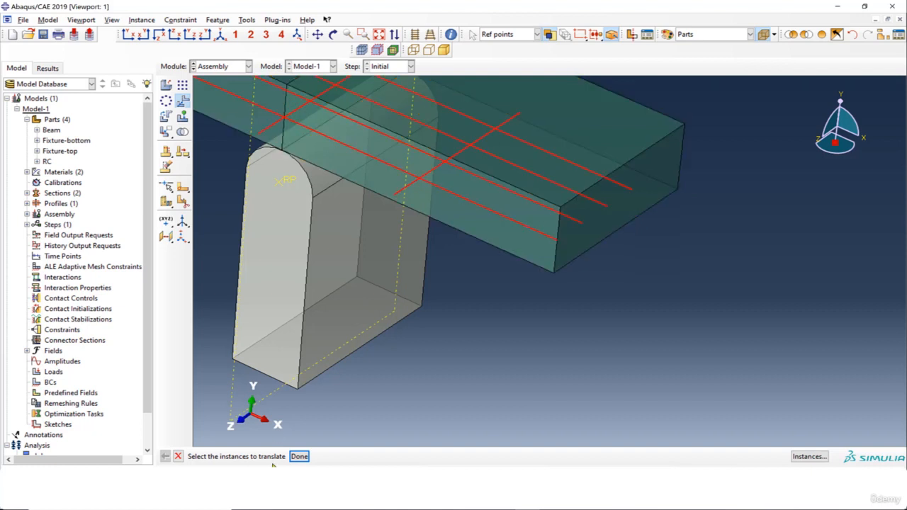
pyautogui.click(298, 457)
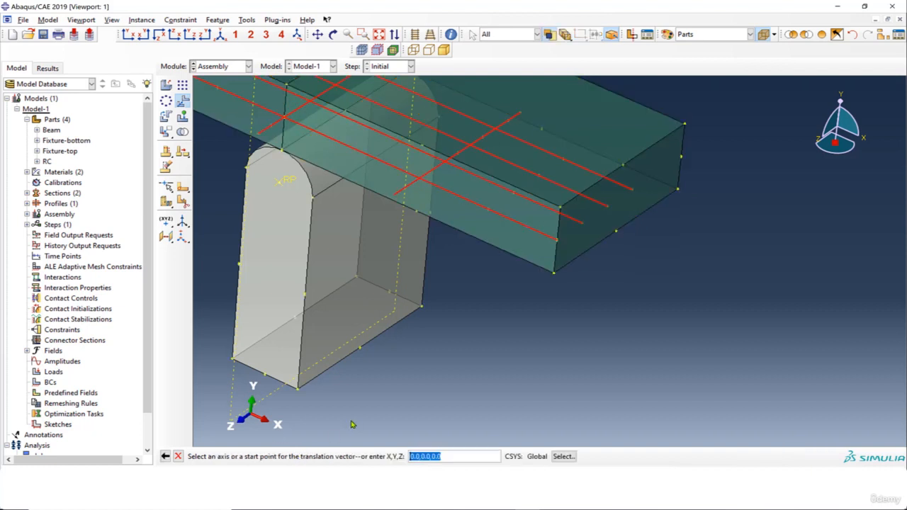
pyautogui.press('Return')
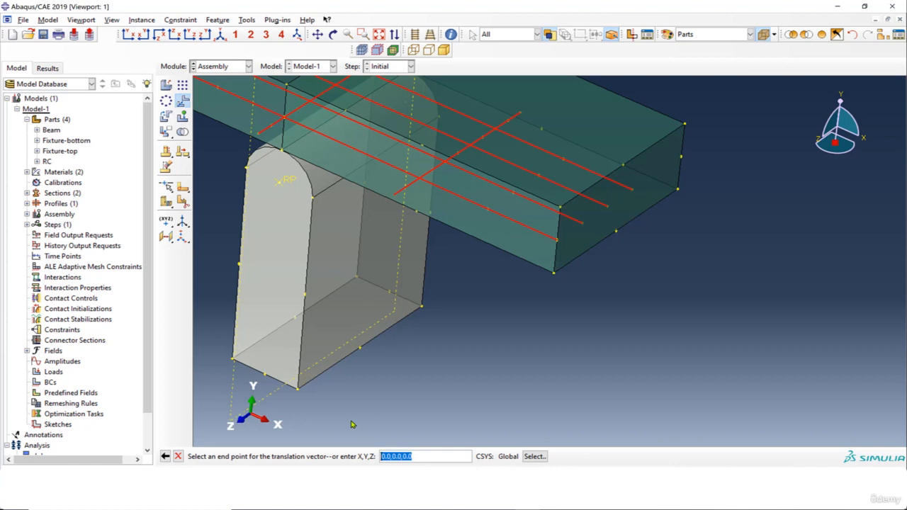
pyautogui.write('0,0,-5')
pyautogui.press('Return')
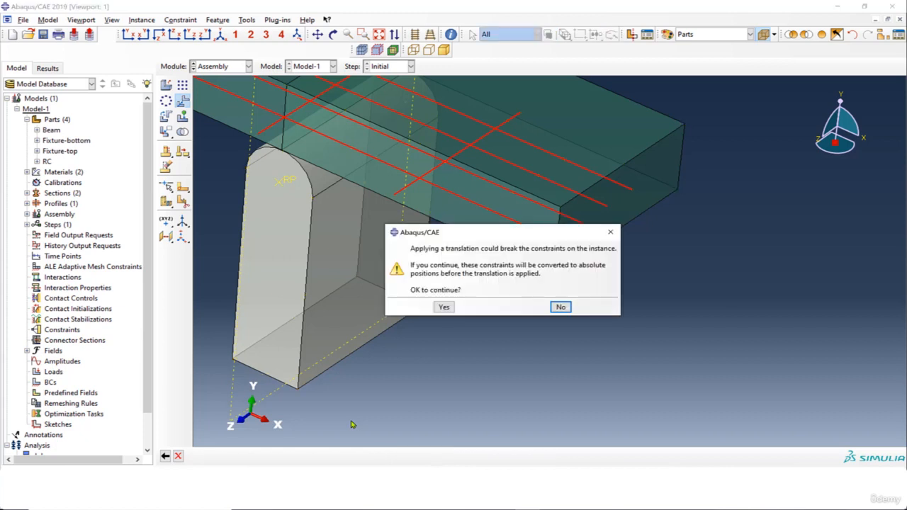
pyautogui.click(444, 307)
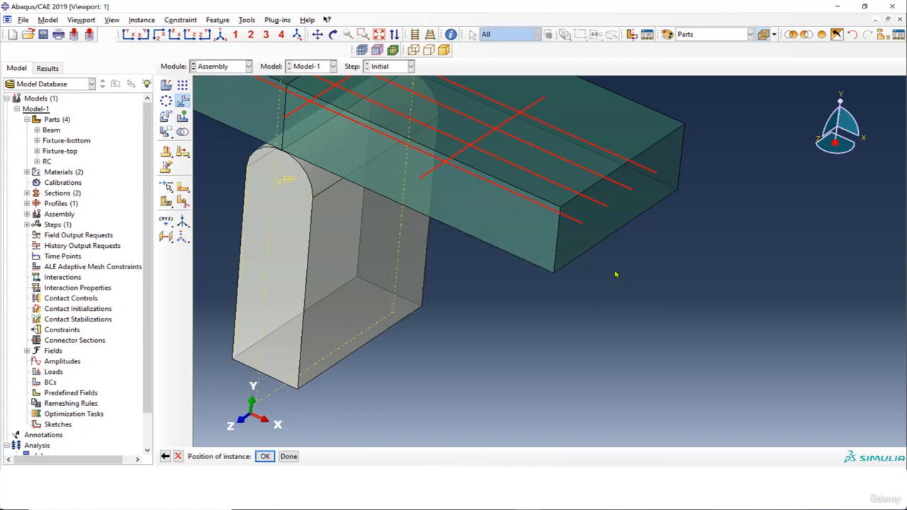
pyautogui.click(264, 456)
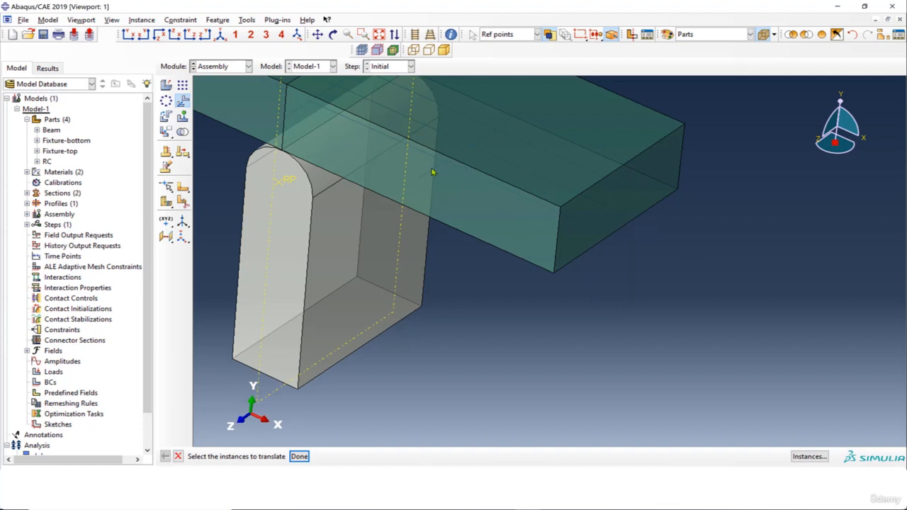
# - Turn on the rendering of beam profiles in the assembly display options and inspect the reinforcement inside the beam
pyautogui.scroll(-2, 714, 279)
pyautogui.scroll(-2, 714, 279)
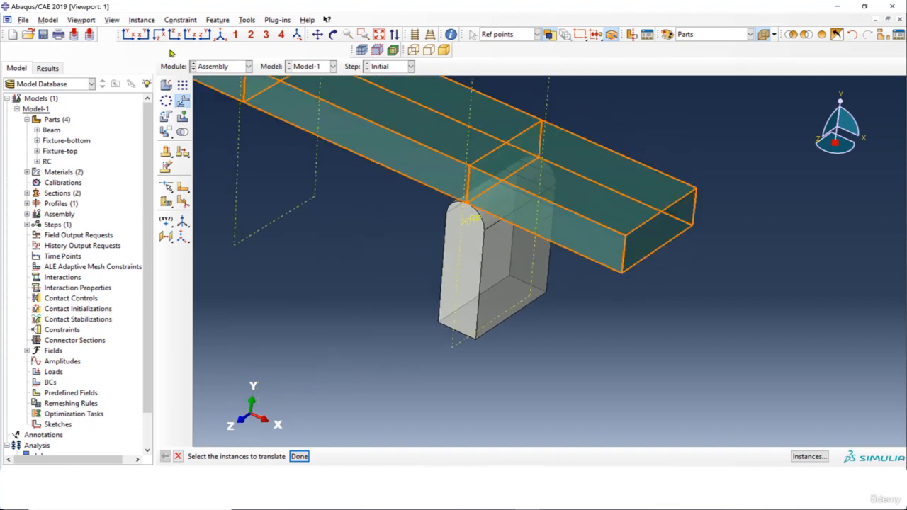
pyautogui.click(112, 20)
pyautogui.click(176, 225)
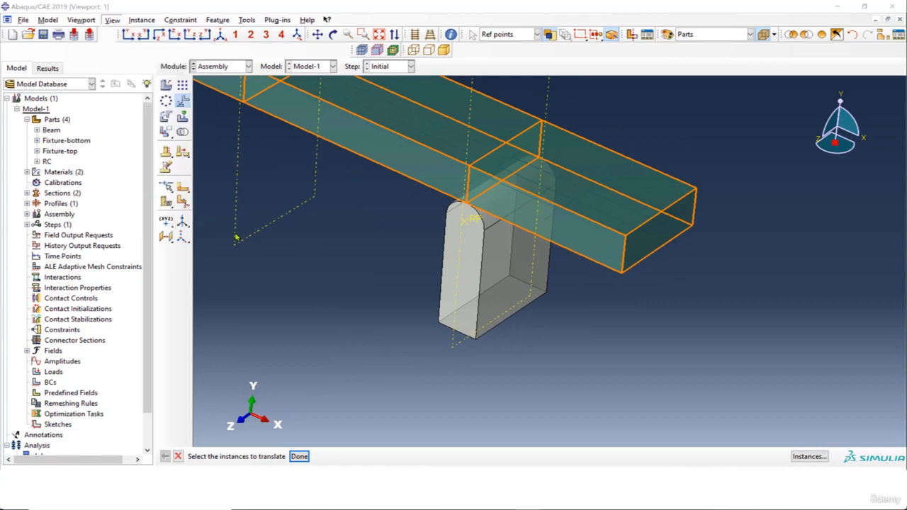
pyautogui.click(190, 310)
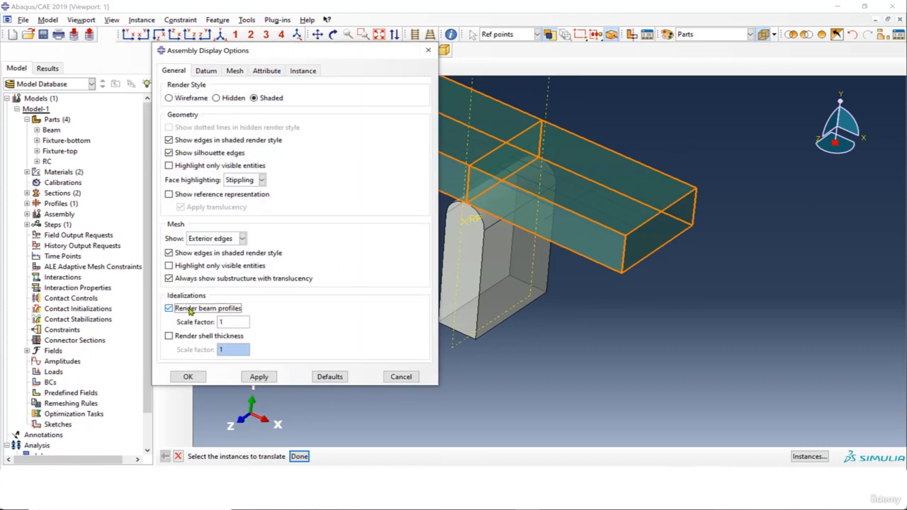
pyautogui.click(260, 376)
pyautogui.click(202, 377)
pyautogui.keyDown('ctrl'); pyautogui.keyDown('alt'); pyautogui.moveTo(411, 173); pyautogui.dragTo(536, 204); pyautogui.keyUp('alt'); pyautogui.keyUp('ctrl')
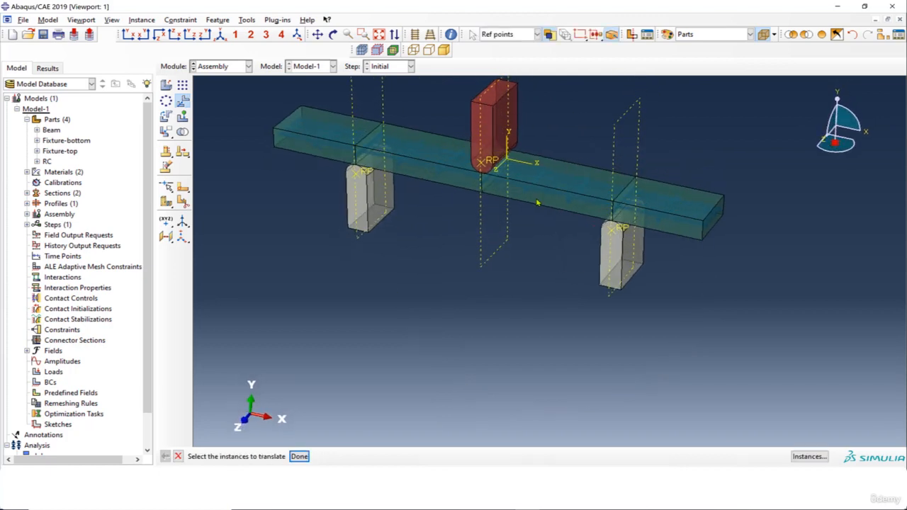
pyautogui.click(605, 207)
pyautogui.keyDown('ctrl'); pyautogui.keyDown('alt'); pyautogui.moveTo(605, 207); pyautogui.dragTo(500, 97); pyautogui.keyUp('alt'); pyautogui.keyUp('ctrl')
pyautogui.scroll(2, 502, 111)
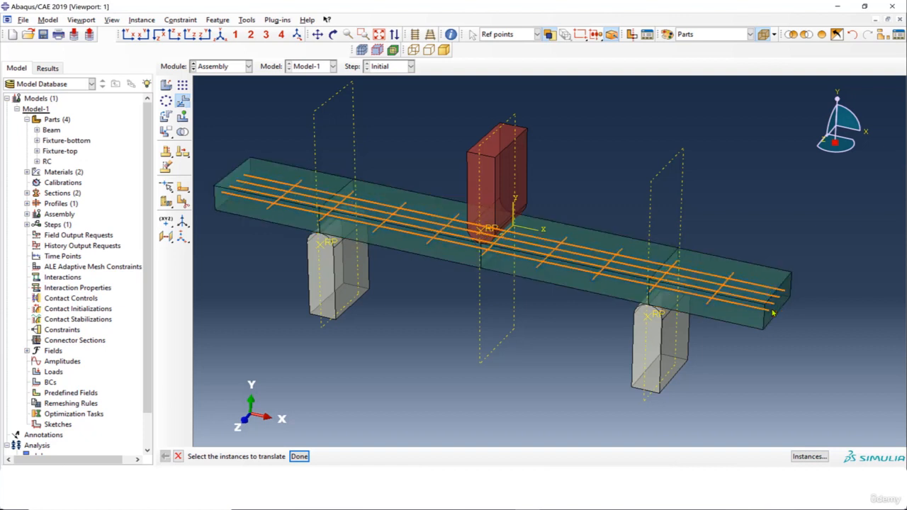
# - Switch to the Step module and create a Static, General step after the Initial step
pyautogui.click(242, 67)
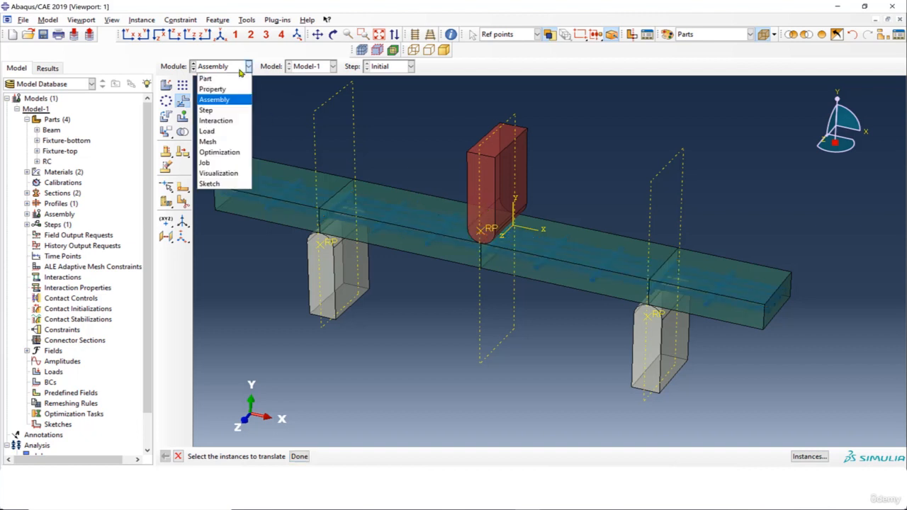
pyautogui.click(228, 110)
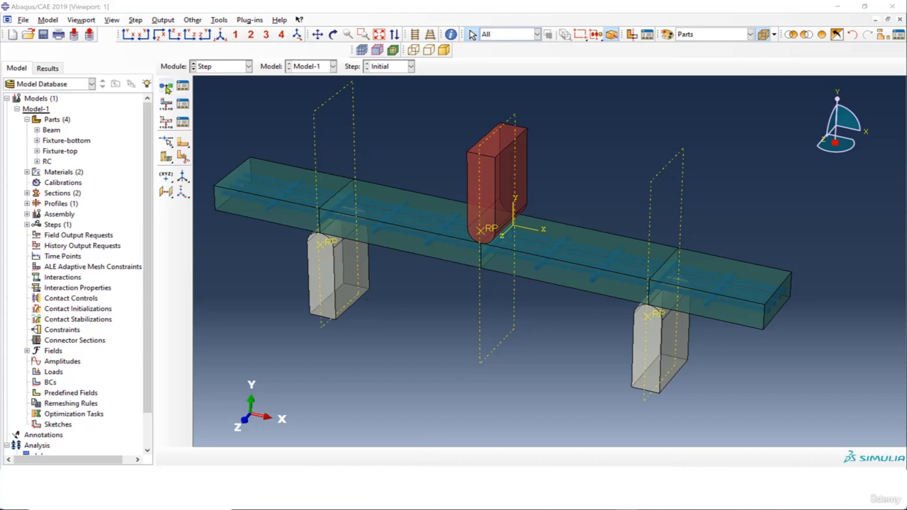
pyautogui.click(167, 87)
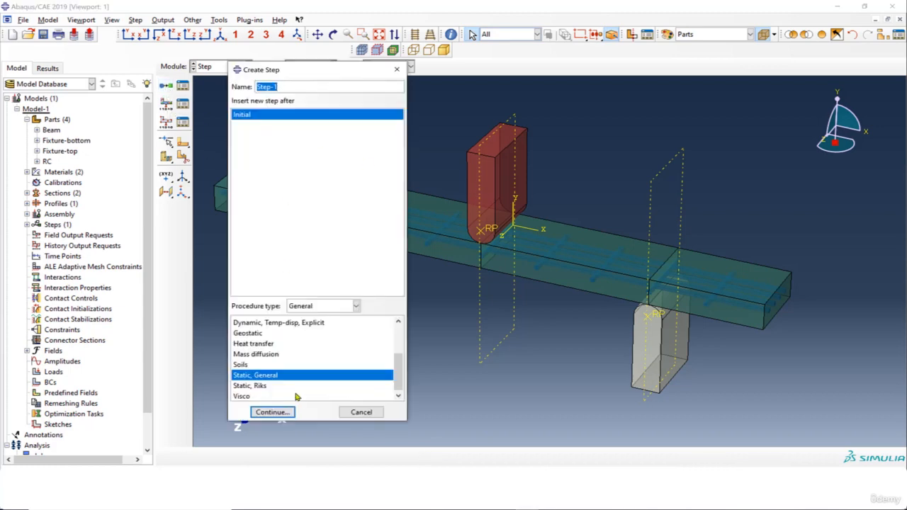
pyautogui.click(274, 412)
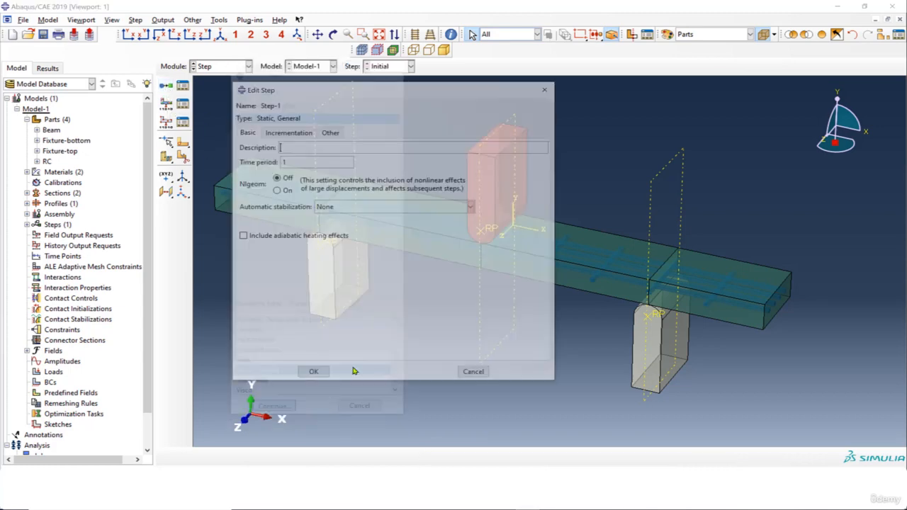
# - Set the step's maximum number of increments to 10000, initial increment size to 1e-5 and minimum to 1E-15
pyautogui.click(301, 133)
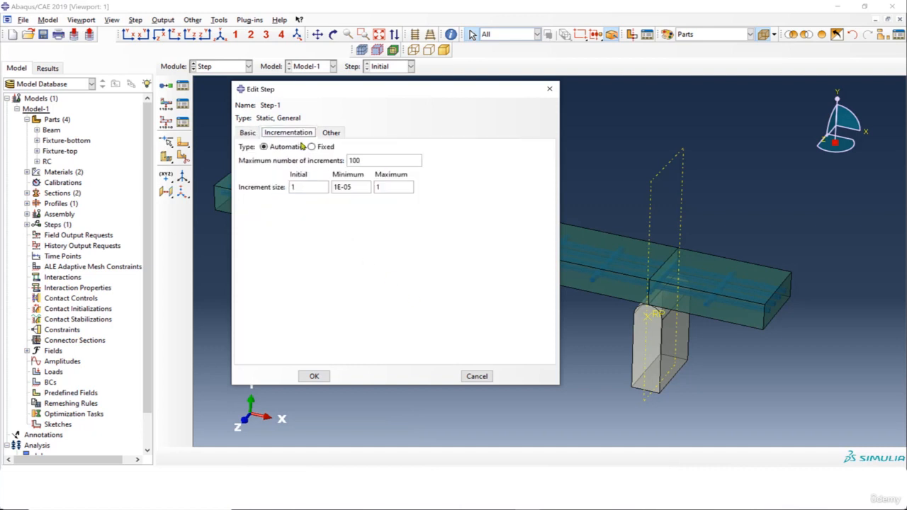
pyautogui.write('00')
pyautogui.click(322, 188)
pyautogui.write('e-')
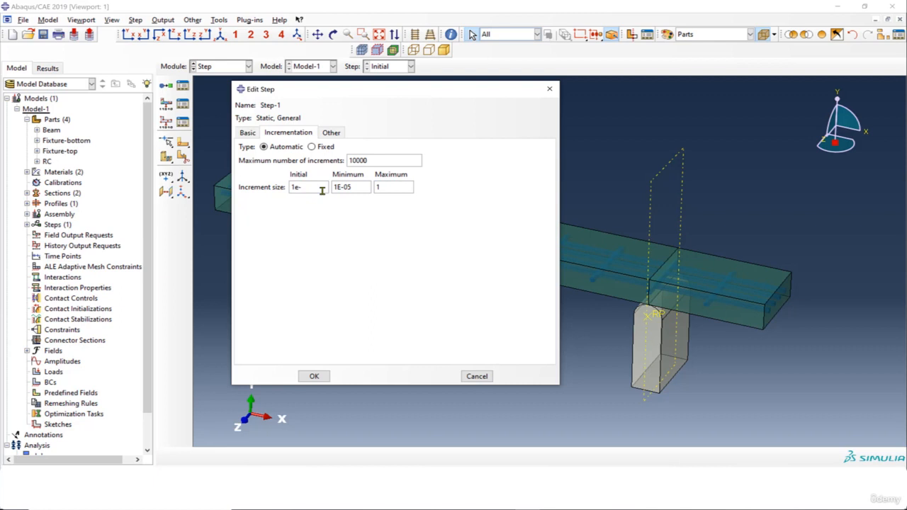
pyautogui.moveTo(349, 189); pyautogui.dragTo(345, 187)
pyautogui.write('1')
pyautogui.moveTo(397, 88); pyautogui.dragTo(374, 84)
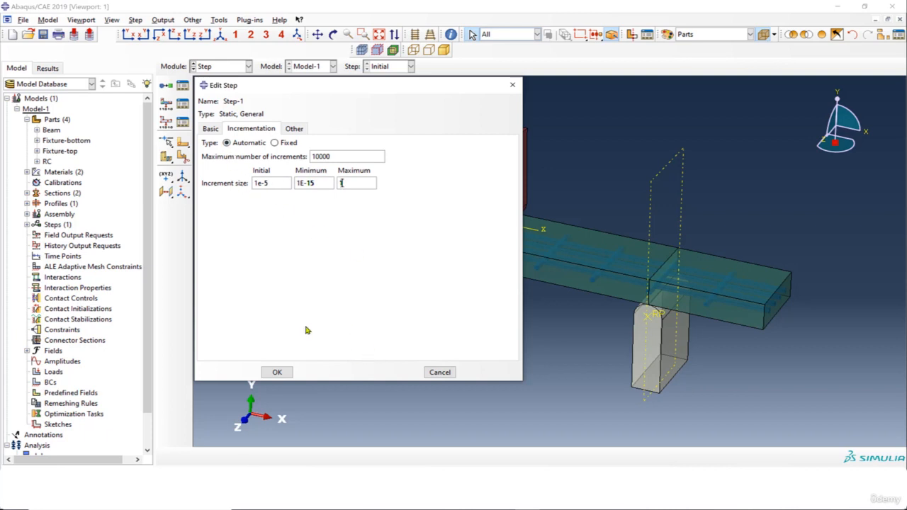
pyautogui.click(290, 372)
# - Switch to the Interaction module and begin a General contact (Standard) interaction in the Initial step
pyautogui.click(226, 68)
pyautogui.click(215, 120)
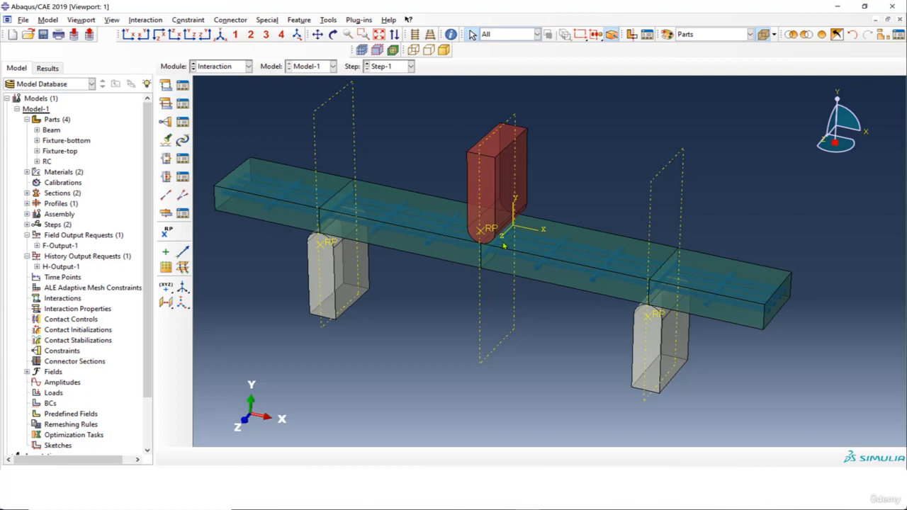
pyautogui.click(491, 150)
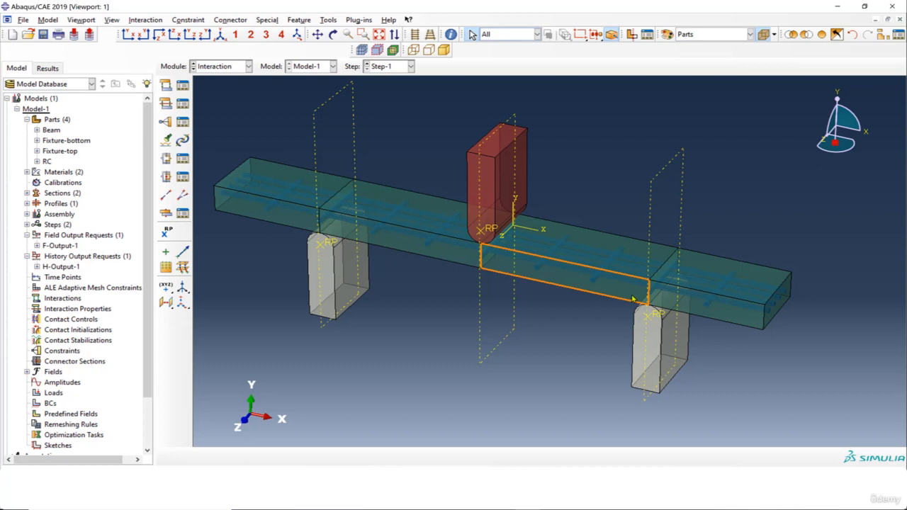
pyautogui.click(166, 85)
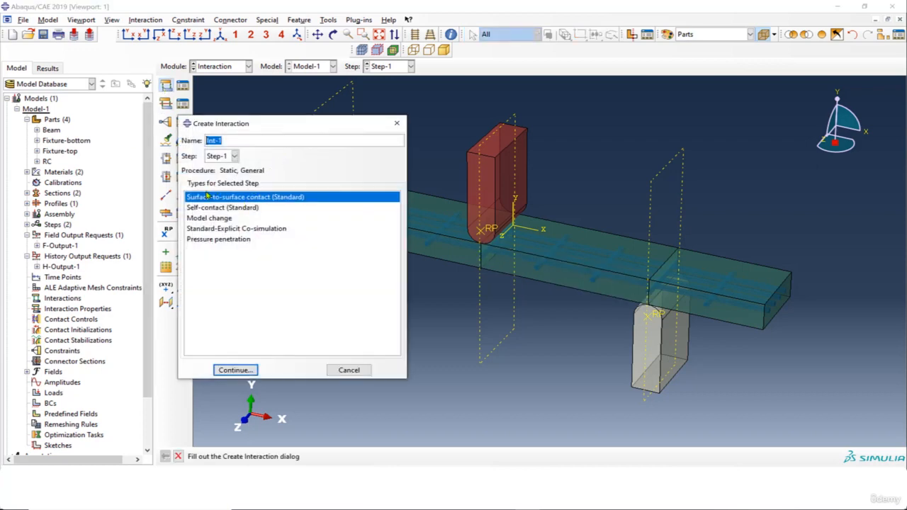
pyautogui.click(234, 158)
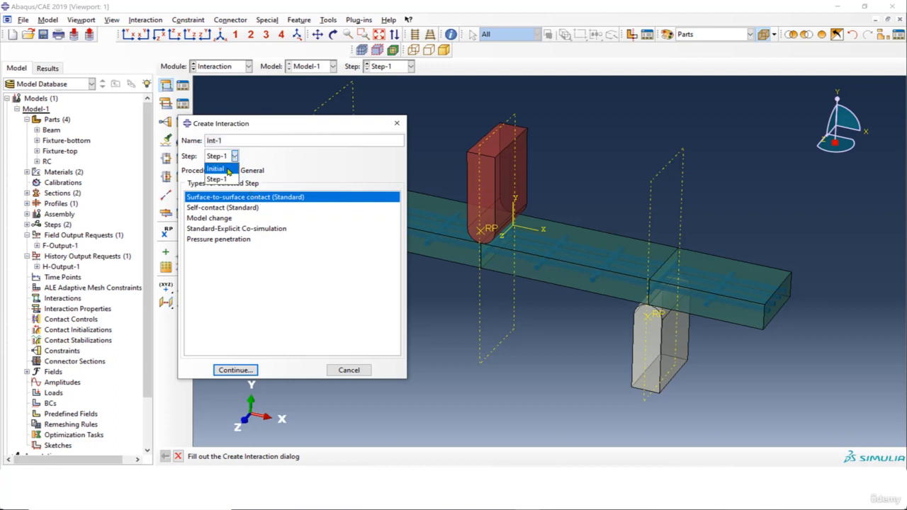
pyautogui.click(217, 168)
pyautogui.click(234, 197)
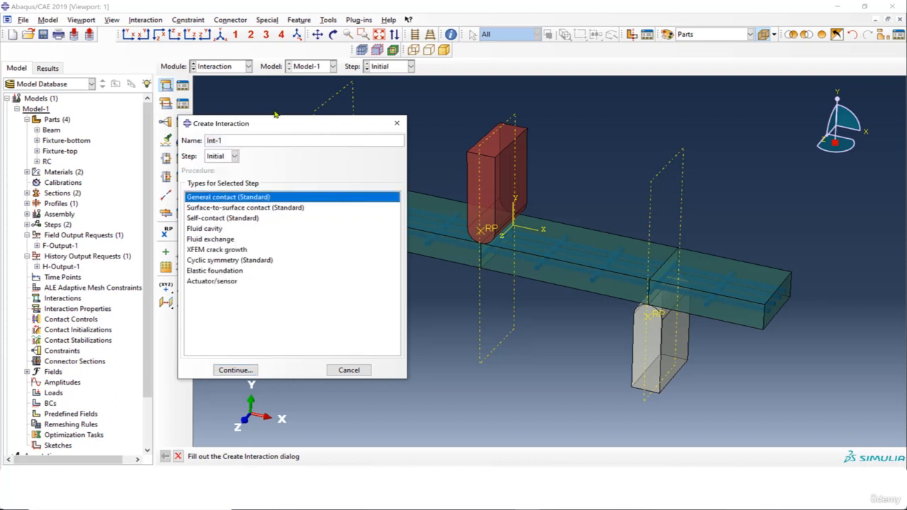
pyautogui.moveTo(278, 123); pyautogui.dragTo(203, 114)
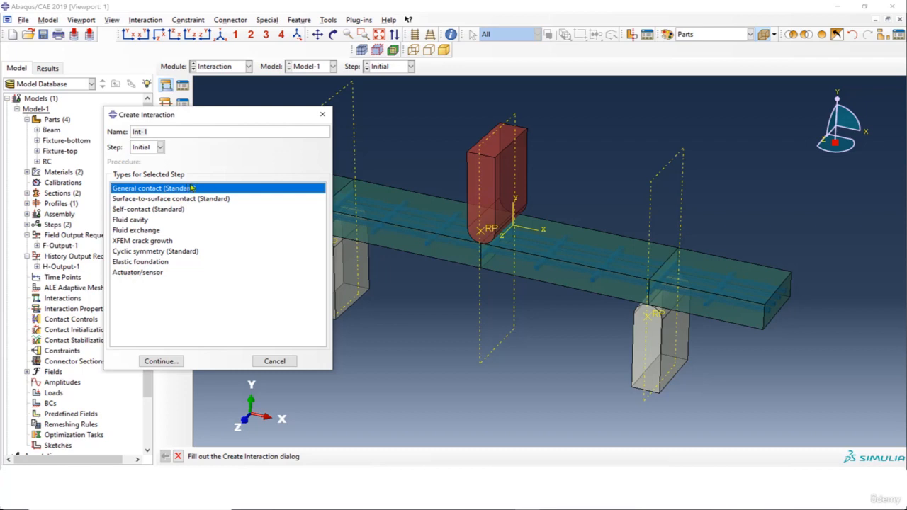
pyautogui.moveTo(233, 115); pyautogui.dragTo(167, 101)
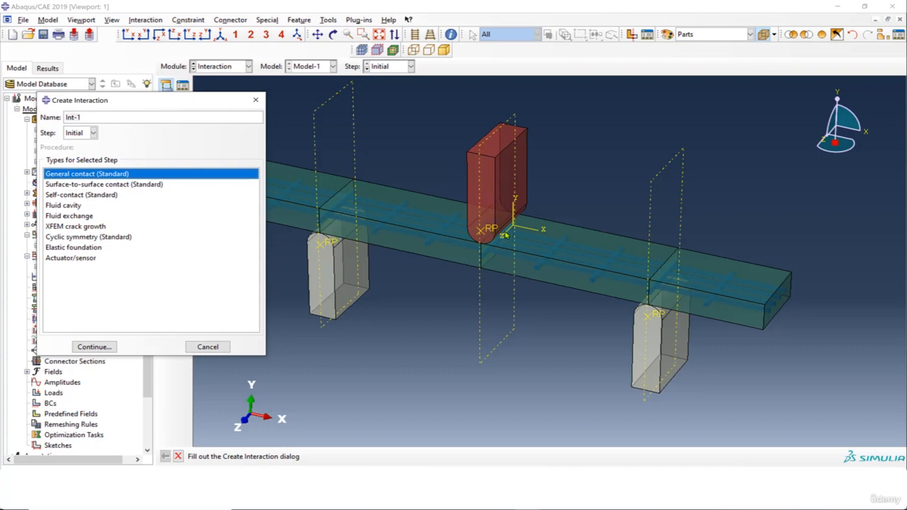
pyautogui.scroll(6, 499, 240)
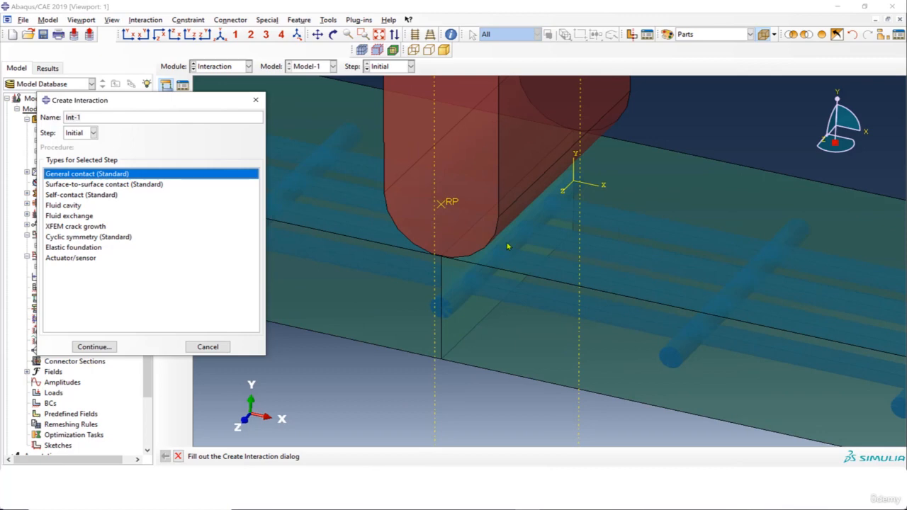
pyautogui.scroll(-6, 507, 236)
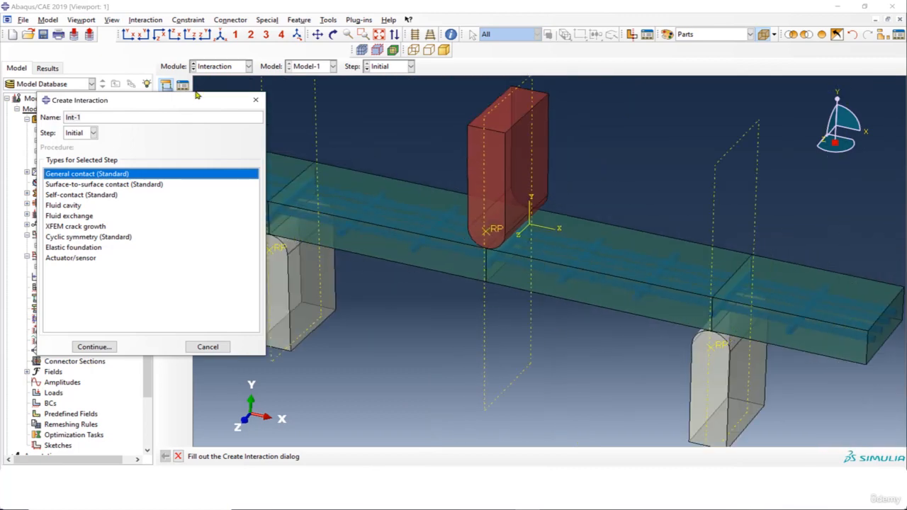
pyautogui.moveTo(250, 105); pyautogui.dragTo(435, 105)
pyautogui.moveTo(366, 102); pyautogui.dragTo(450, 101)
pyautogui.click(391, 184)
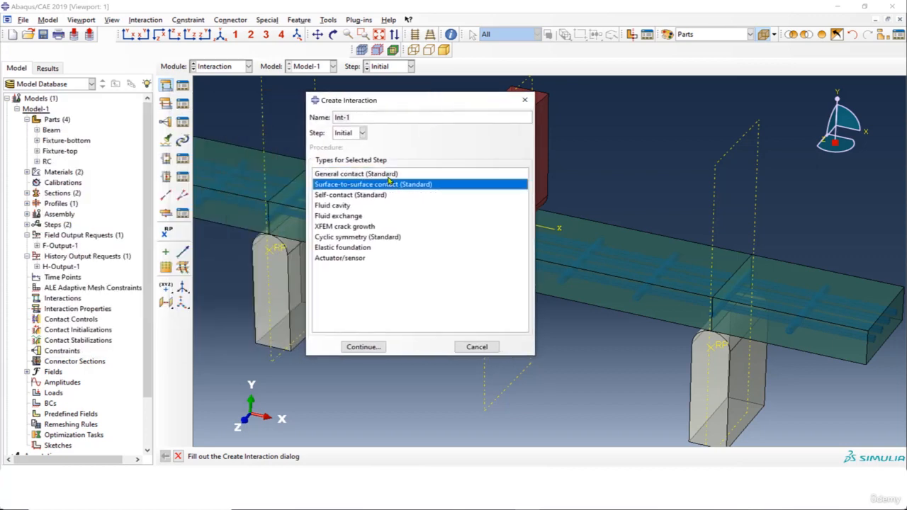
pyautogui.click(359, 175)
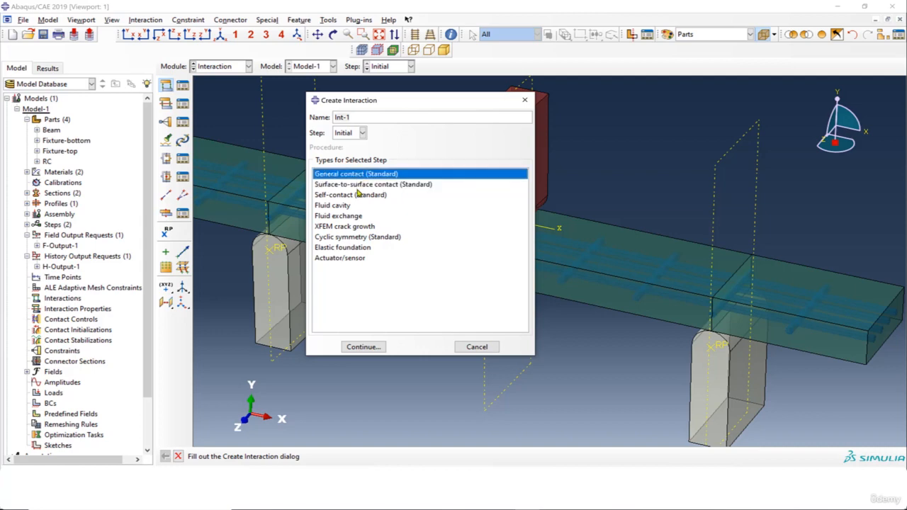
pyautogui.click(363, 186)
pyautogui.moveTo(385, 108); pyautogui.dragTo(273, 94)
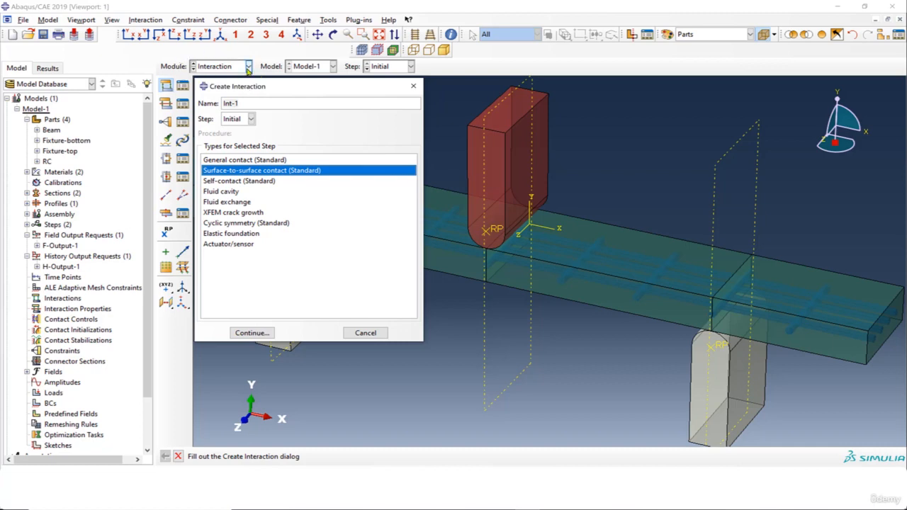
pyautogui.moveTo(228, 90); pyautogui.dragTo(267, 96)
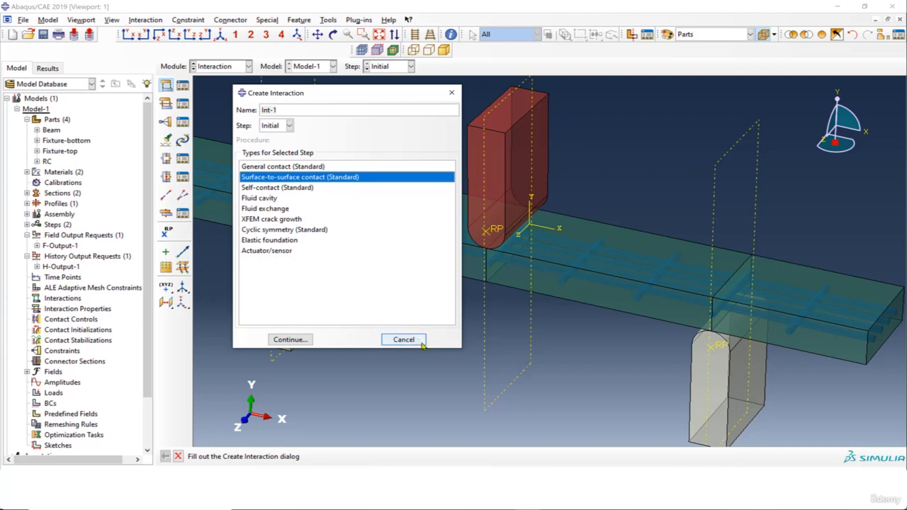
pyautogui.click(286, 167)
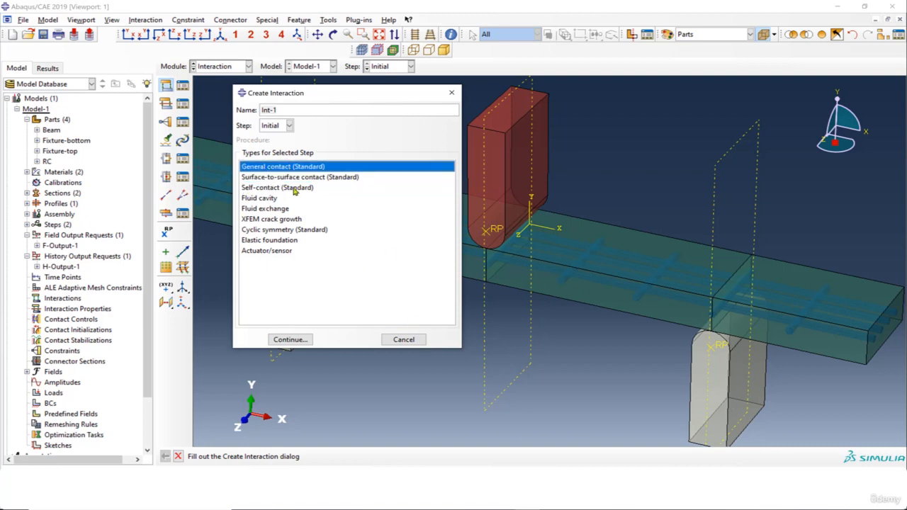
pyautogui.click(414, 339)
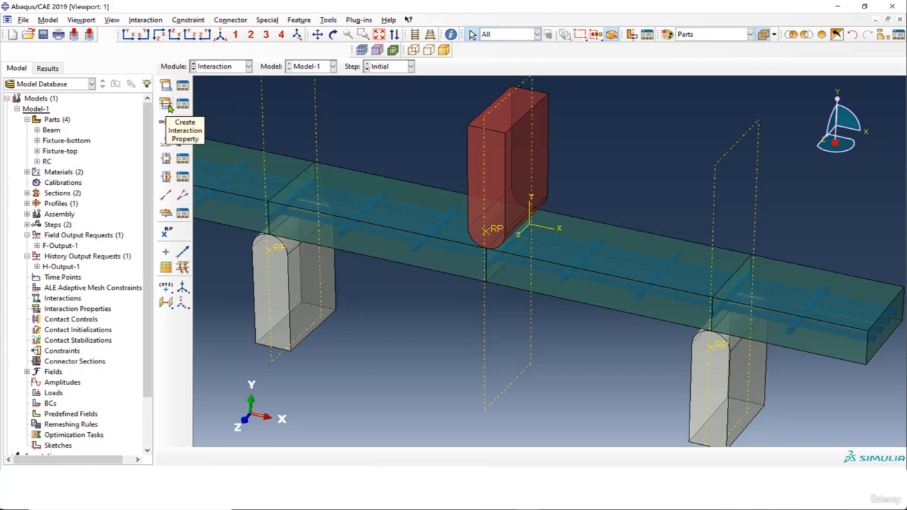
# - Create a Contact interaction property and add Tangential Behavior to it
pyautogui.scroll(3, 497, 241)
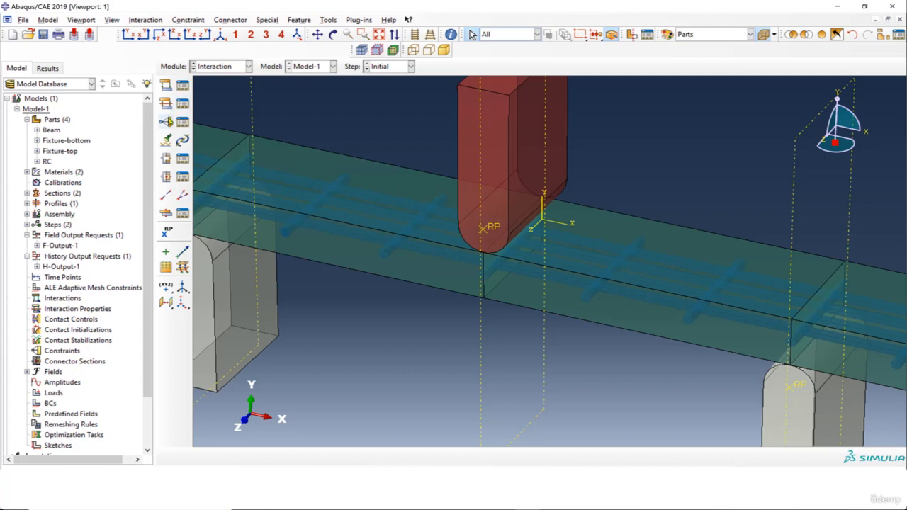
pyautogui.click(166, 104)
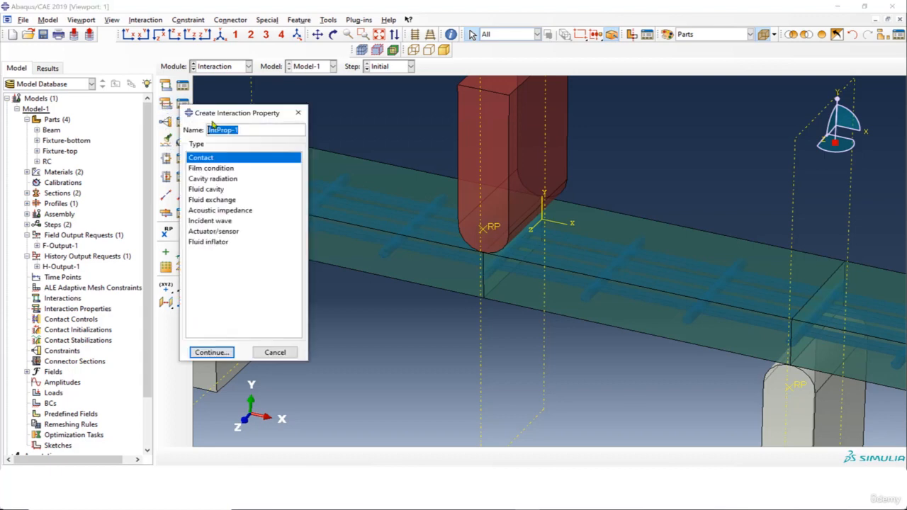
pyautogui.click(216, 158)
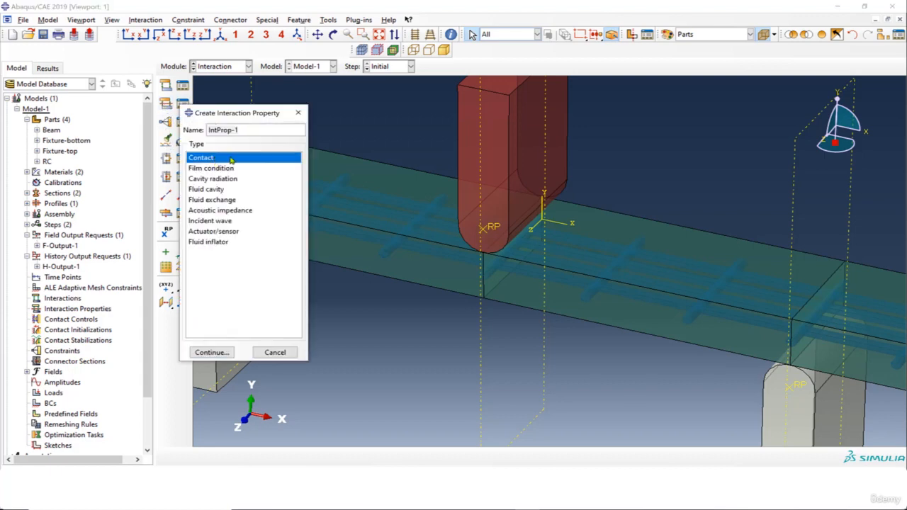
pyautogui.click(226, 353)
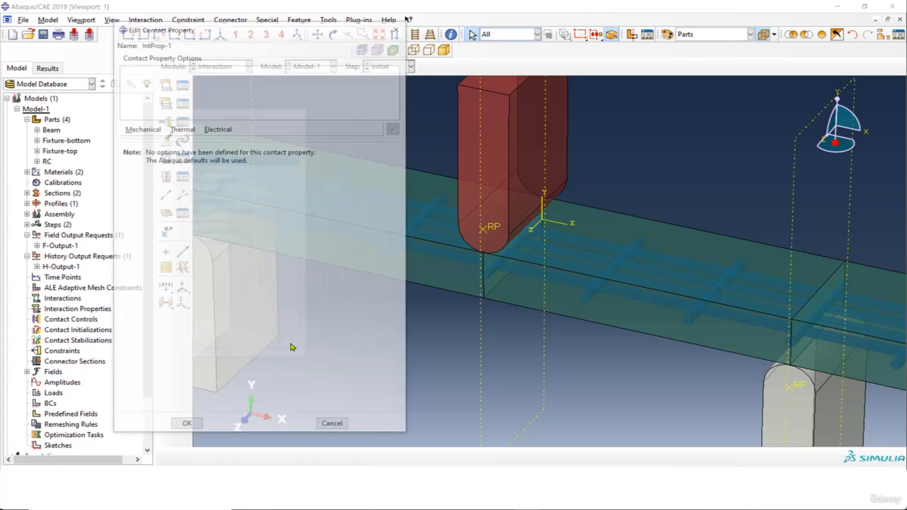
pyautogui.click(148, 131)
pyautogui.click(145, 142)
# - Try the Penalty friction formulation with a friction coefficient of 0.2 and return the tangential behavior to Frictionless
pyautogui.click(200, 165)
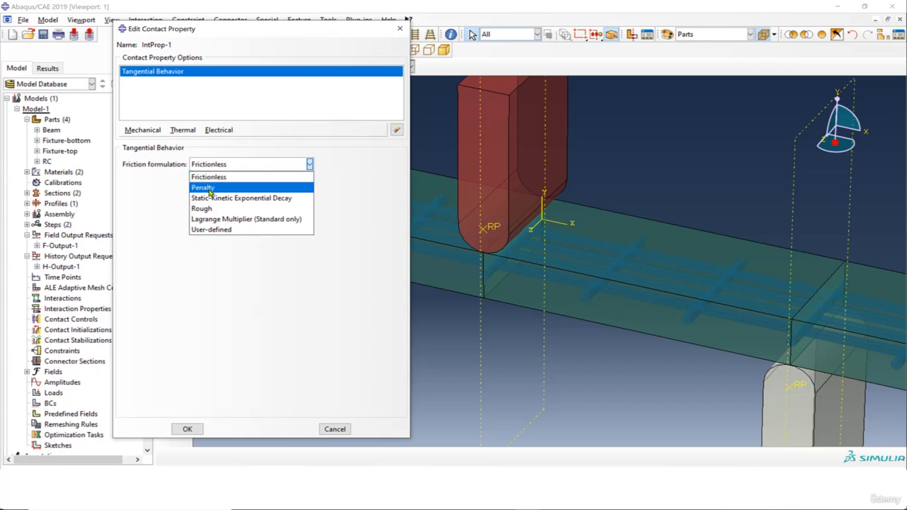
pyautogui.click(210, 188)
pyautogui.click(152, 280)
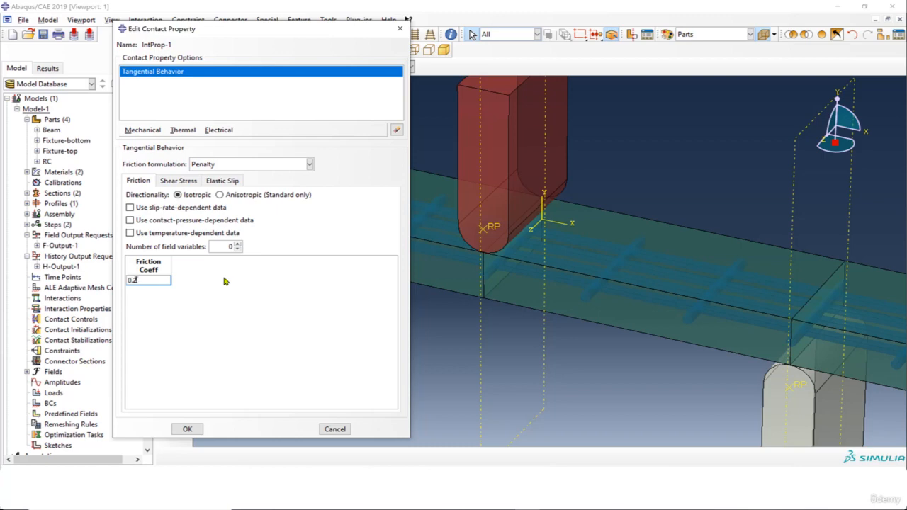
pyautogui.click(273, 166)
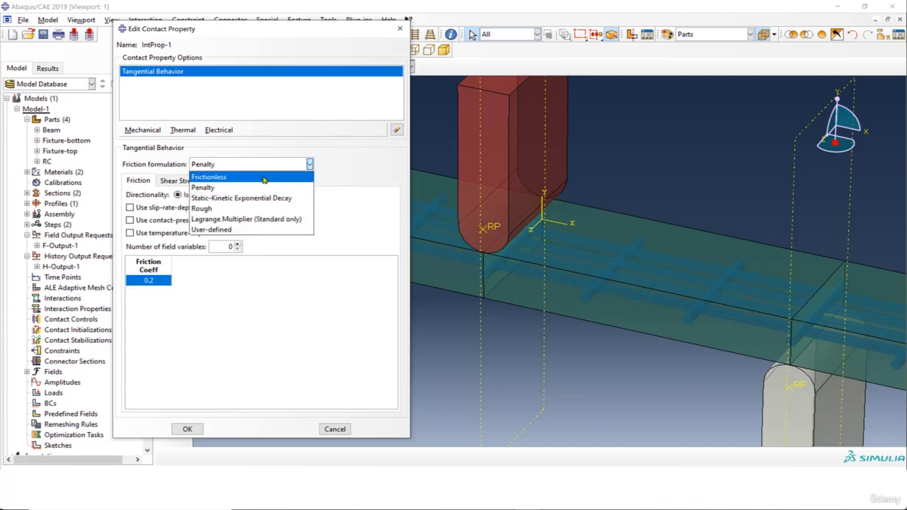
pyautogui.click(264, 178)
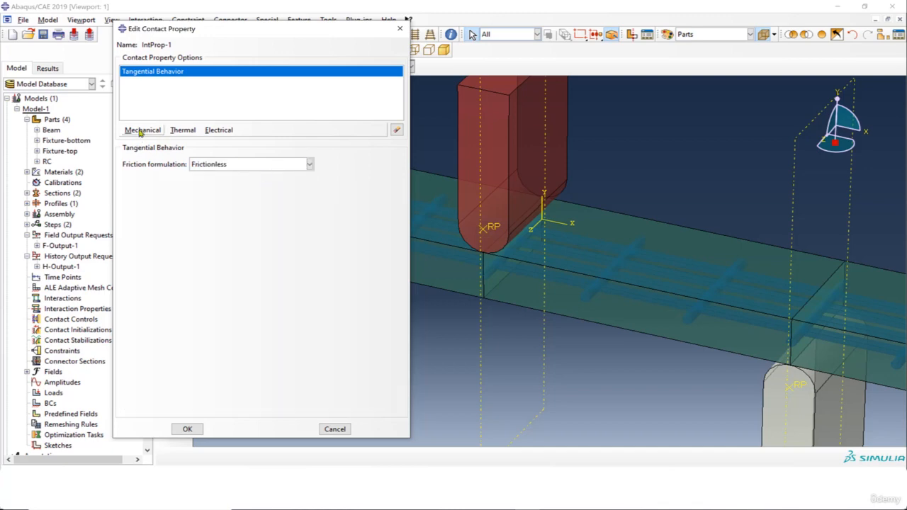
# - Add Normal Behavior with "Hard" Contact and separation allowed to the contact property, and save the property
pyautogui.click(139, 131)
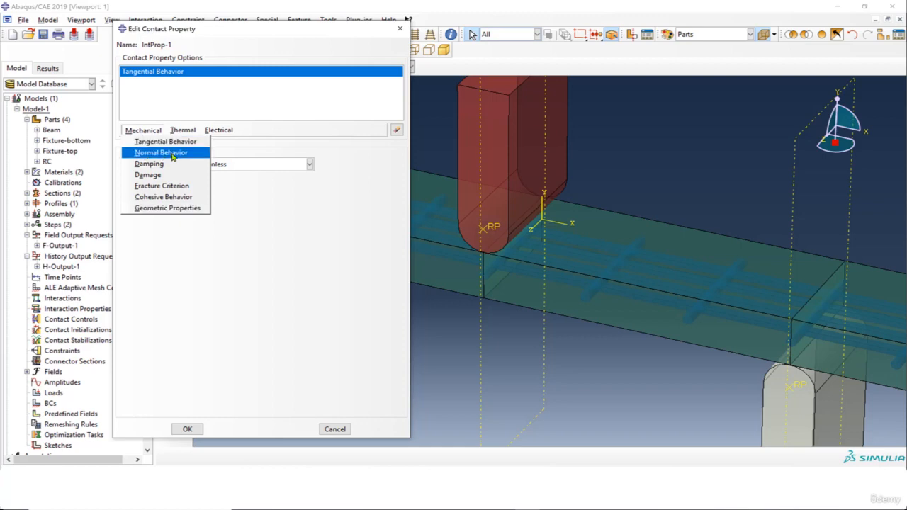
pyautogui.click(163, 156)
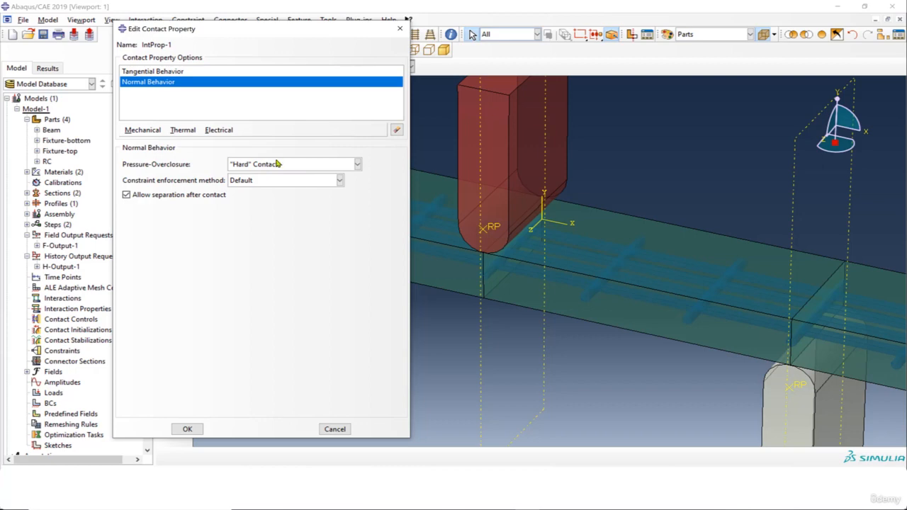
pyautogui.moveTo(190, 30); pyautogui.dragTo(269, 39)
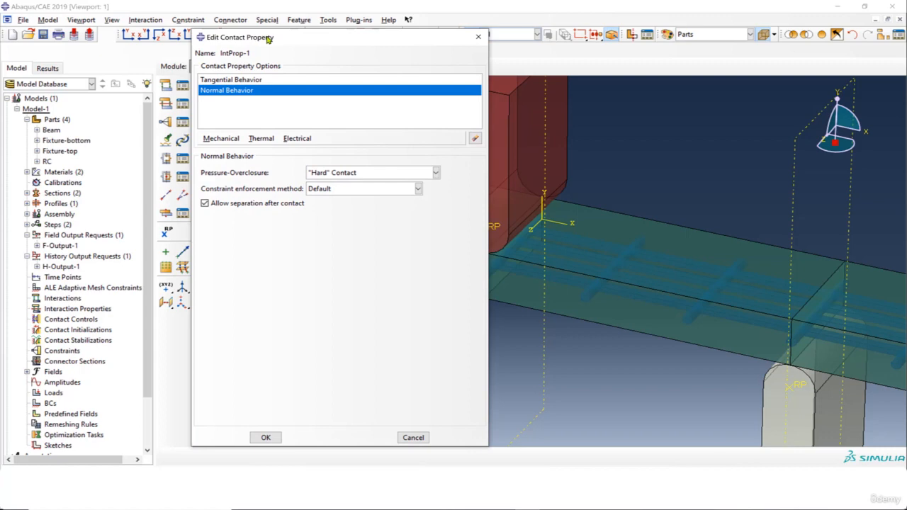
pyautogui.click(266, 439)
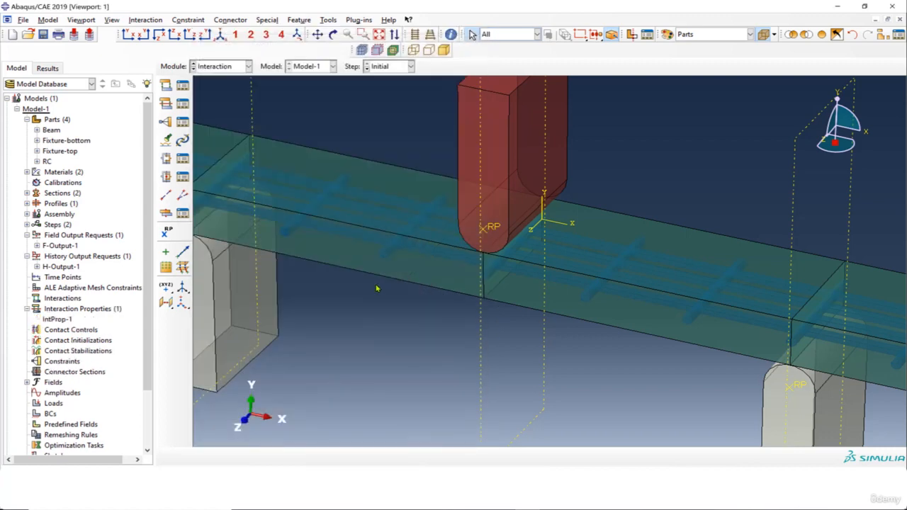
pyautogui.scroll(5, 375, 287)
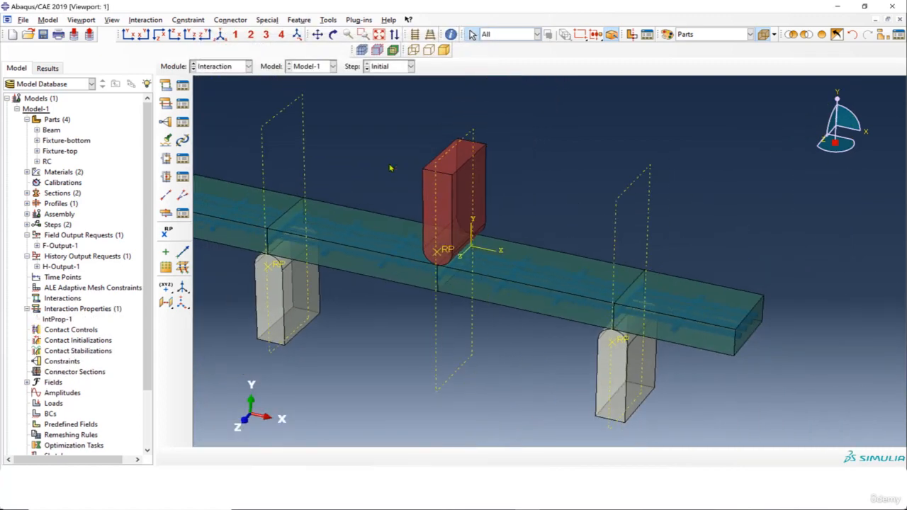
pyautogui.scroll(2, 429, 270)
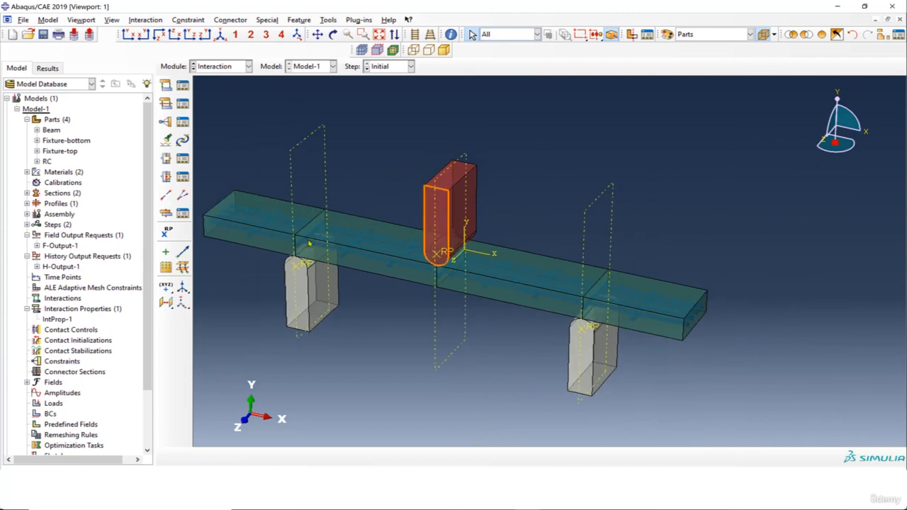
pyautogui.doubleClick(62, 320)
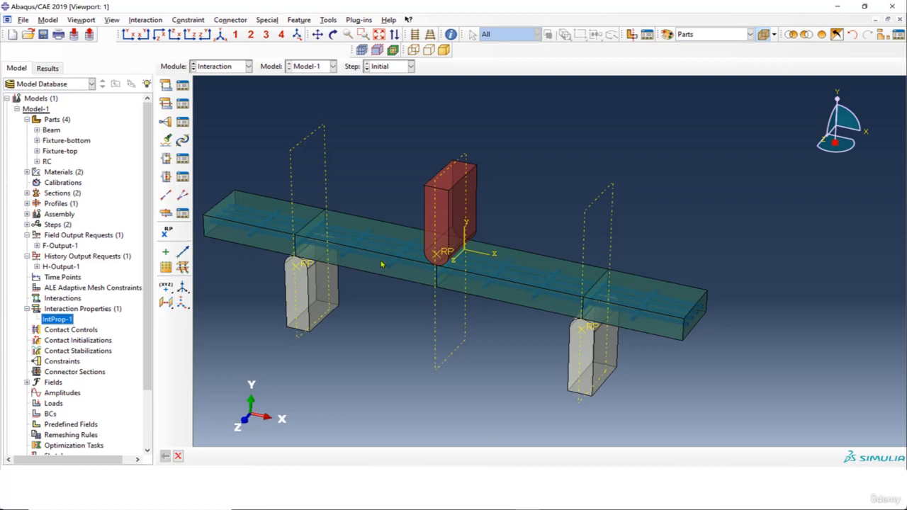
pyautogui.scroll(2, 382, 266)
pyautogui.scroll(-4, 340, 291)
pyautogui.scroll(3, 377, 291)
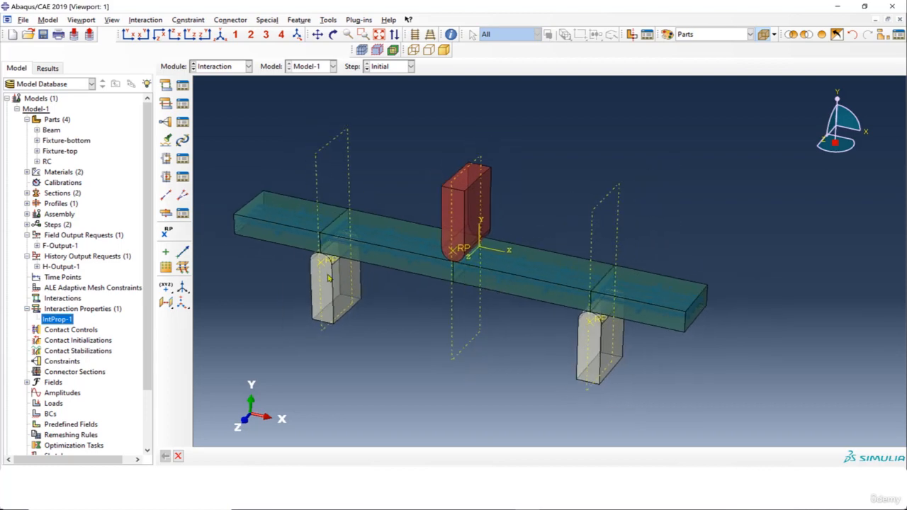
# - Create a General contact (Standard) interaction in the Initial step for all surfaces with self, with IntProp-1 as the global property
pyautogui.click(165, 85)
pyautogui.click(303, 166)
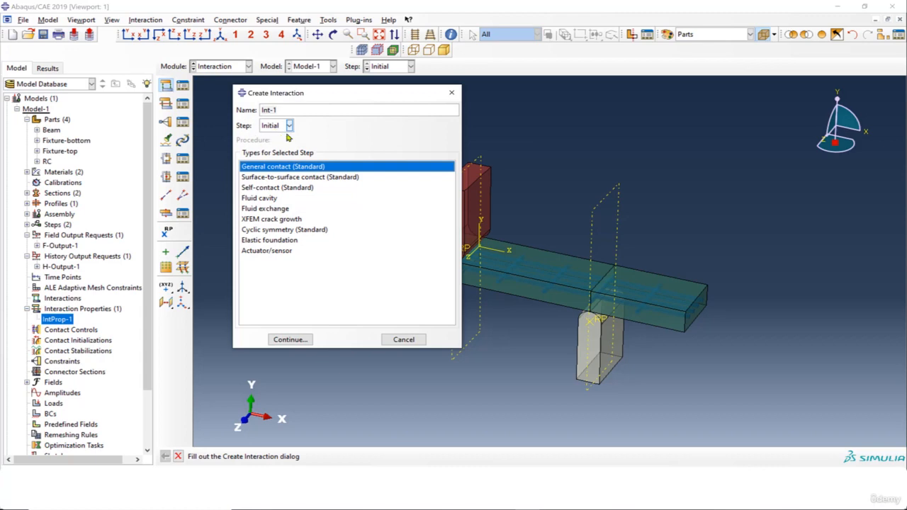
pyautogui.click(304, 341)
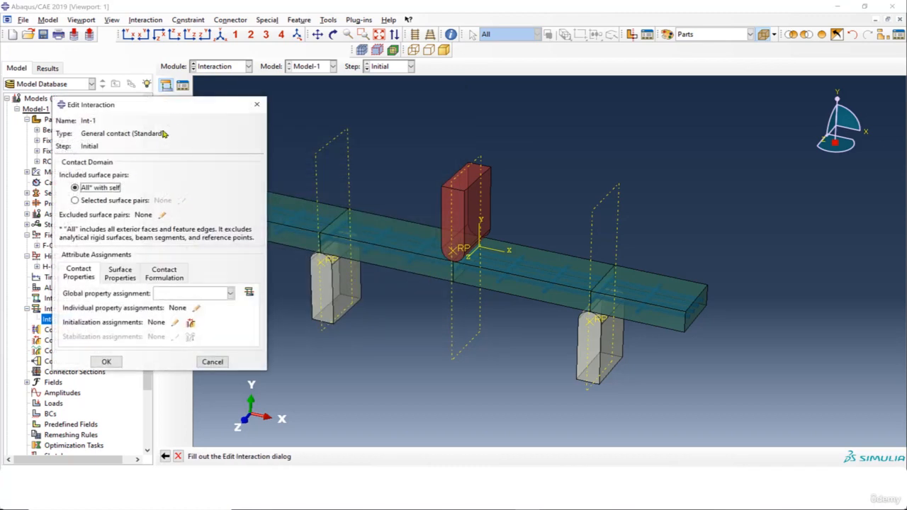
pyautogui.moveTo(175, 111); pyautogui.dragTo(217, 96)
pyautogui.click(244, 280)
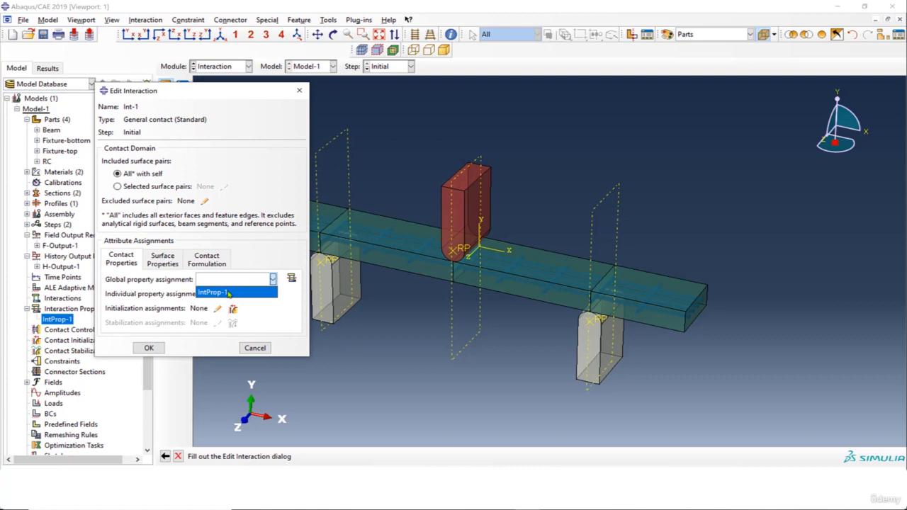
pyautogui.click(232, 291)
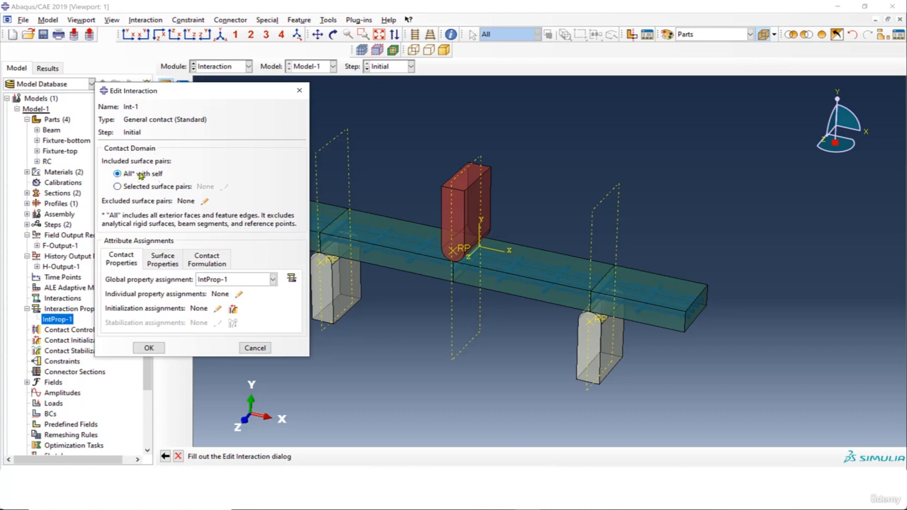
pyautogui.click(149, 349)
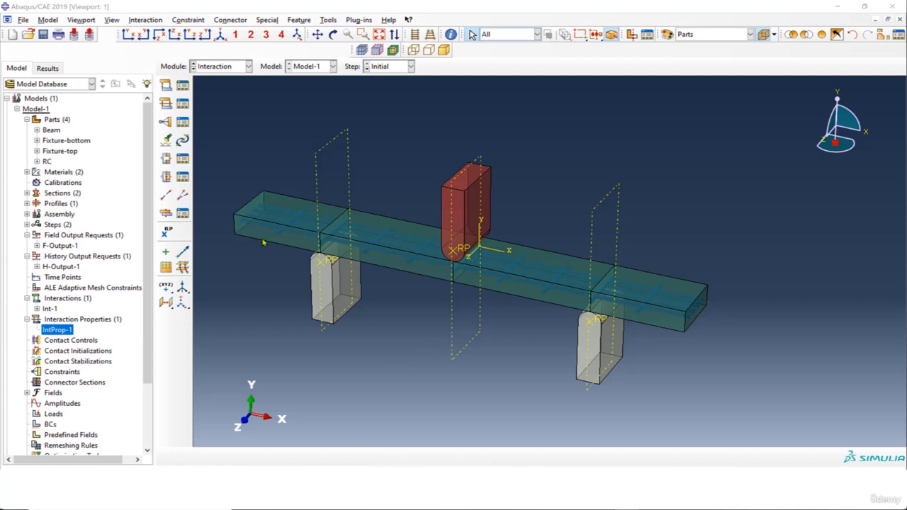
pyautogui.click(164, 122)
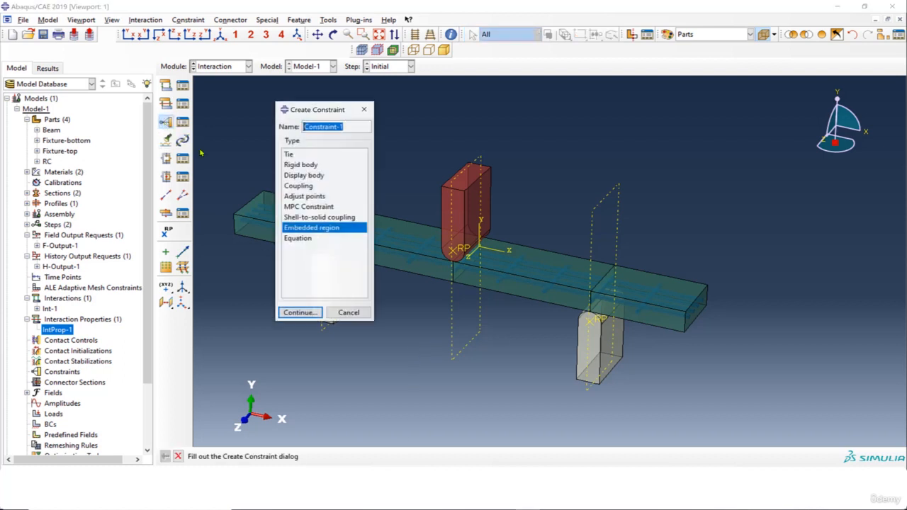
pyautogui.click(316, 229)
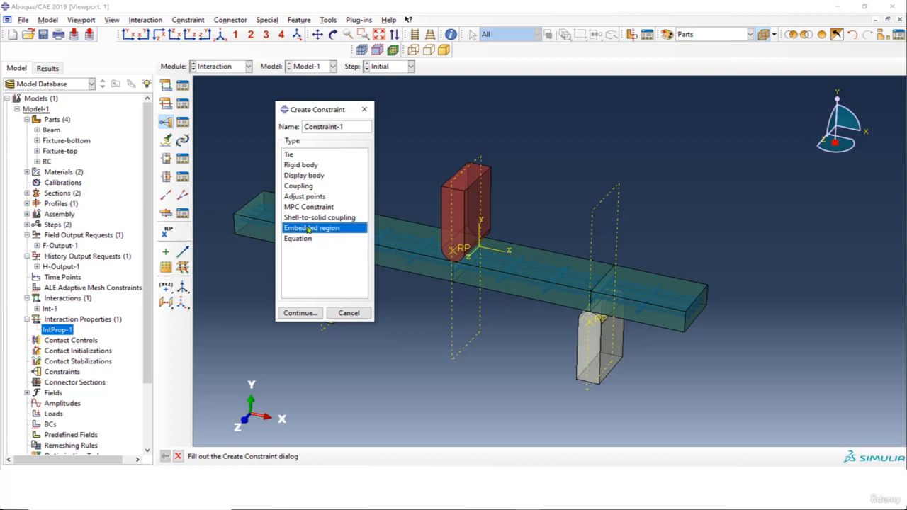
pyautogui.click(300, 312)
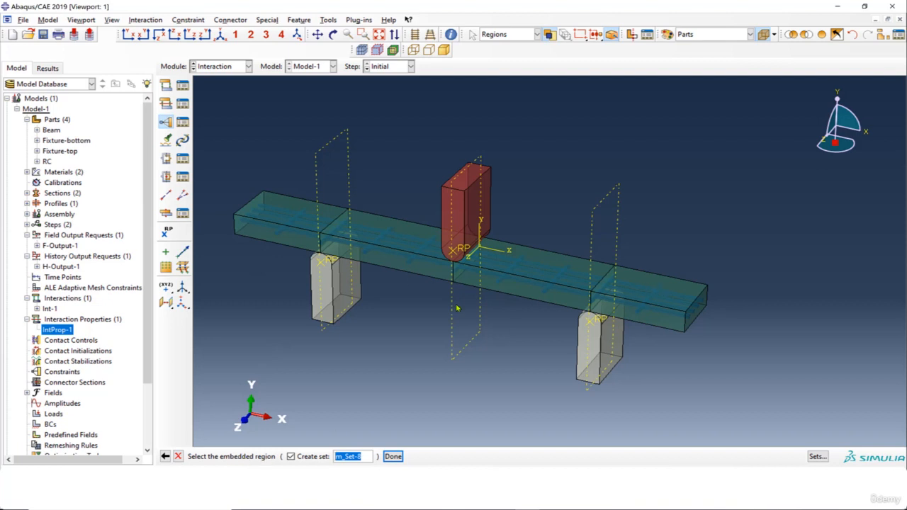
pyautogui.click(179, 456)
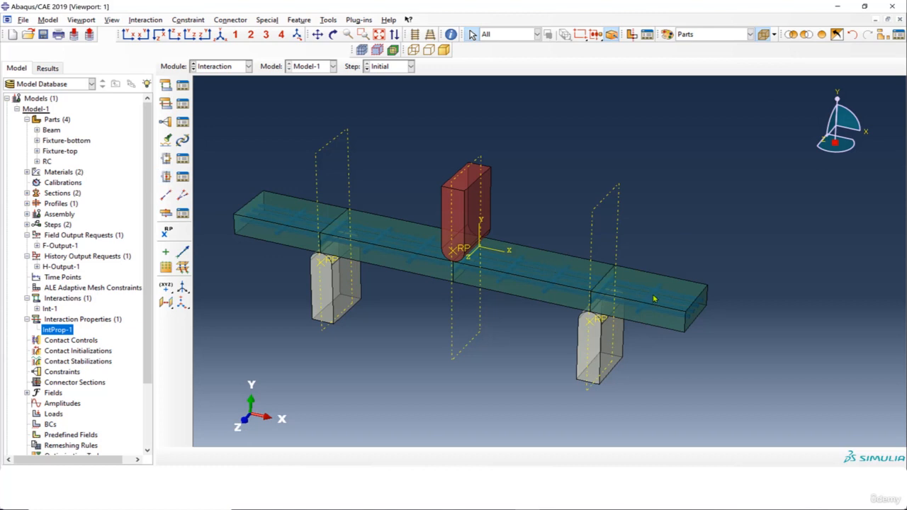
# - Create a geometry set named RC-embedded in the Part module containing the whole RC reinforcement part
pyautogui.click(242, 69)
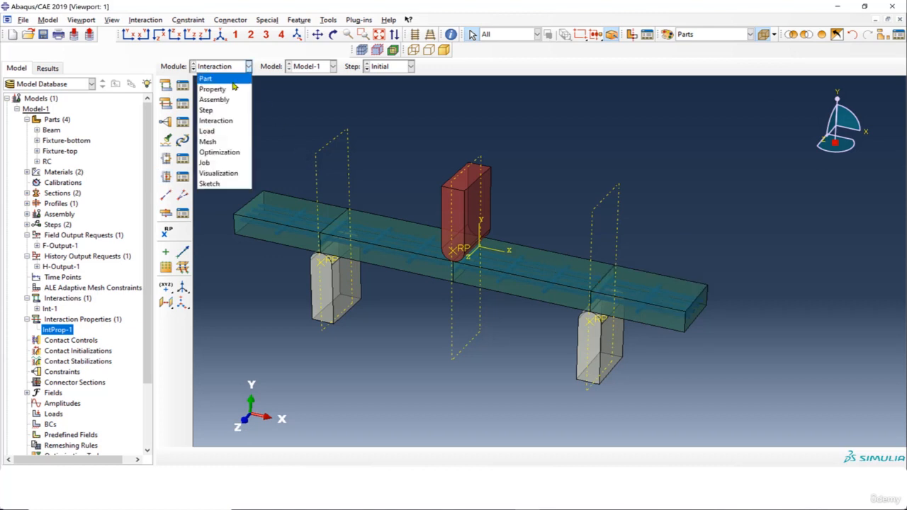
pyautogui.click(233, 81)
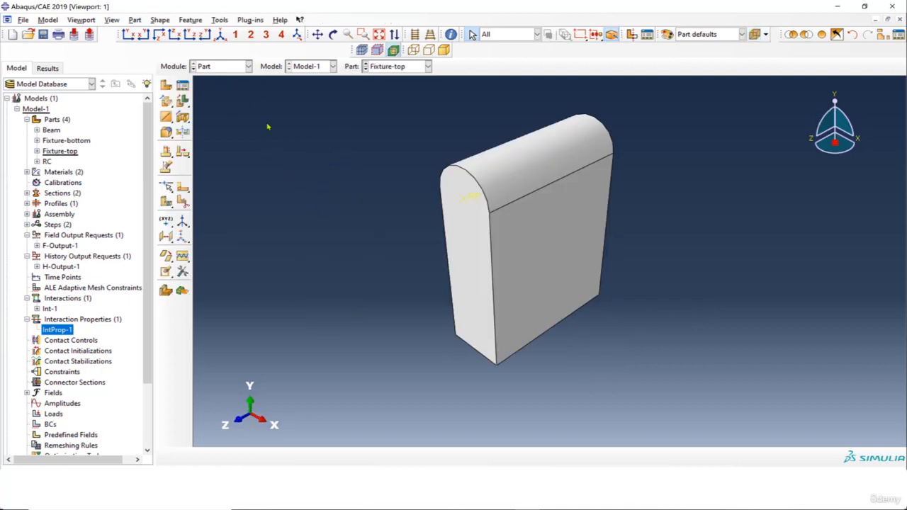
pyautogui.click(408, 69)
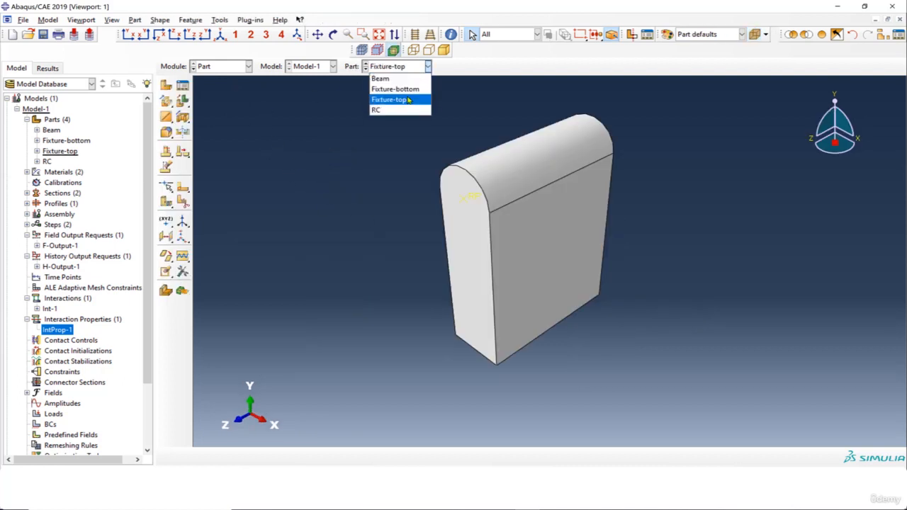
pyautogui.click(408, 111)
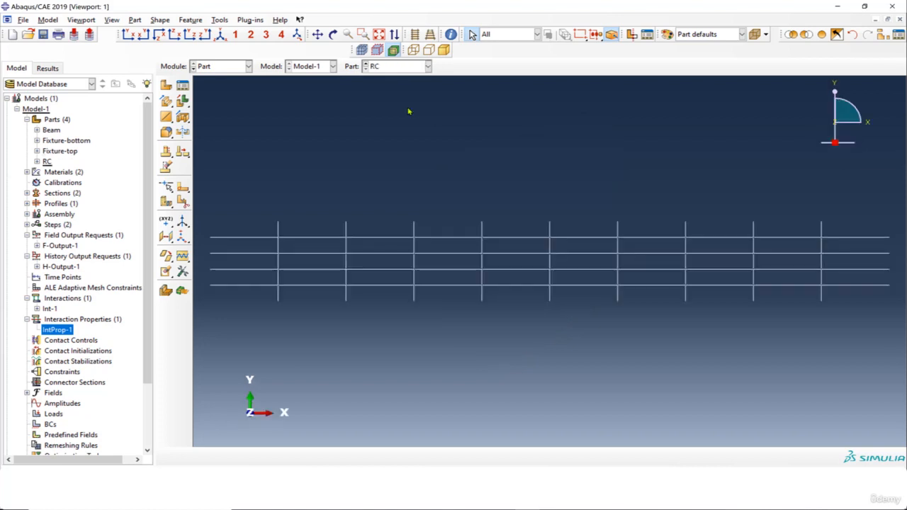
pyautogui.scroll(-2, 444, 286)
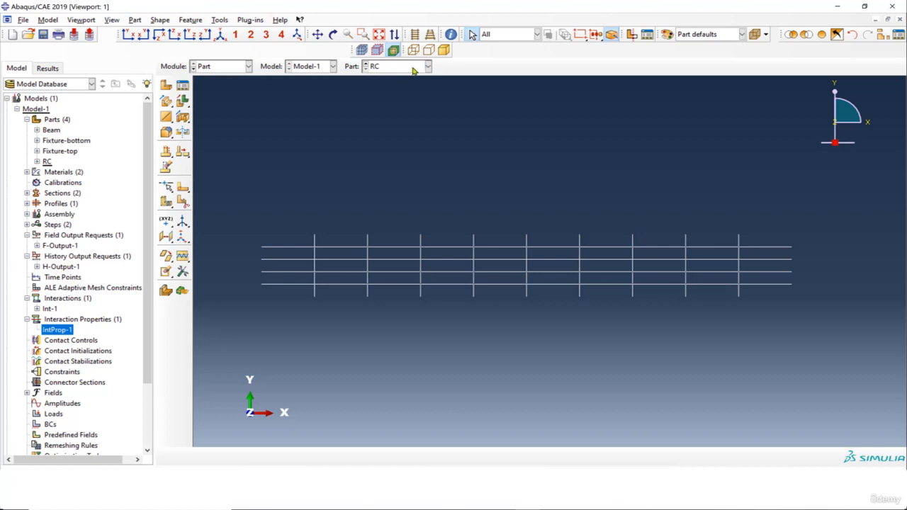
pyautogui.click(221, 20)
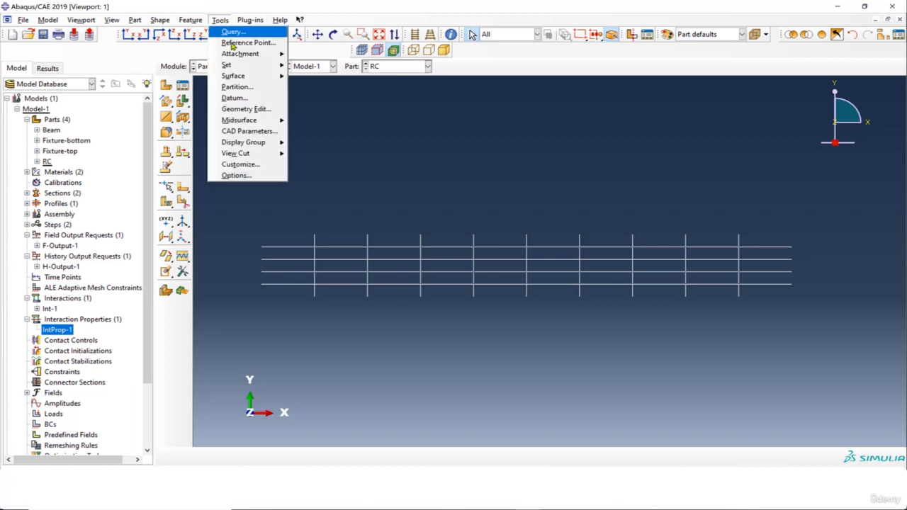
pyautogui.moveTo(251, 65)
pyautogui.click(317, 78)
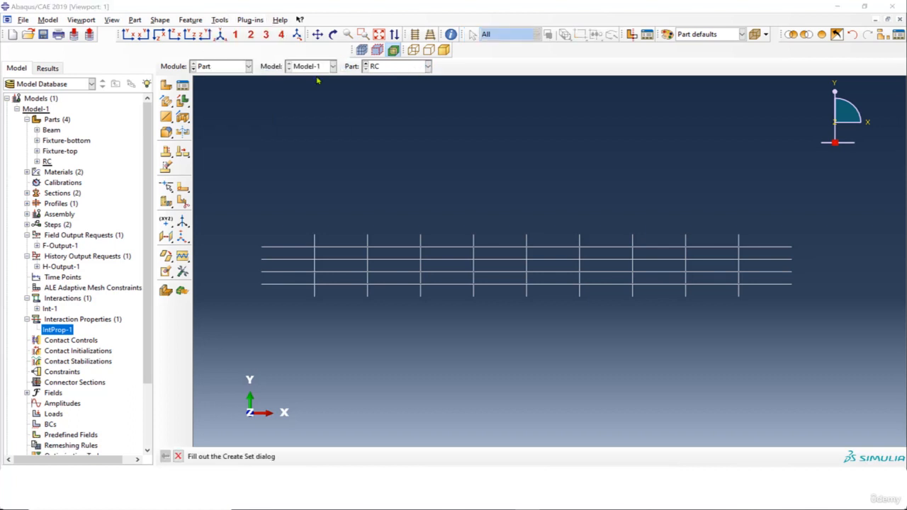
pyautogui.write('RC-e')
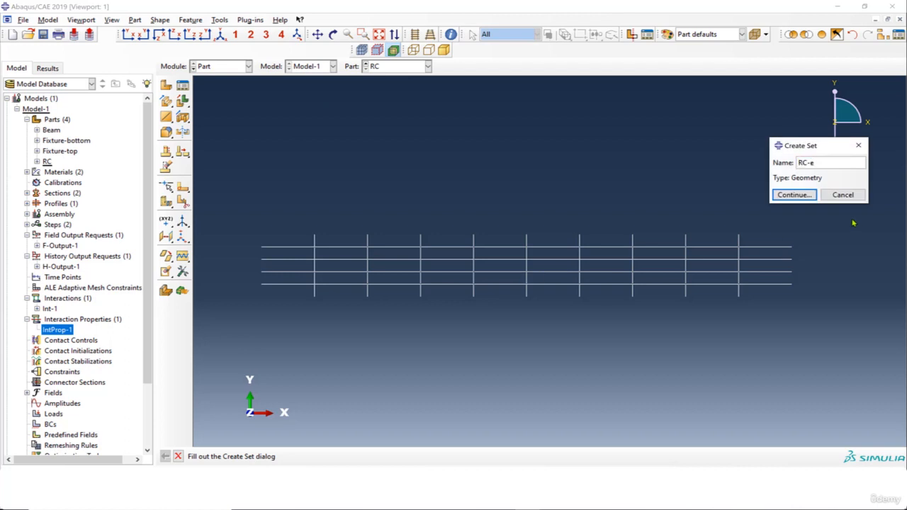
pyautogui.write('mbedded')
pyautogui.click(807, 198)
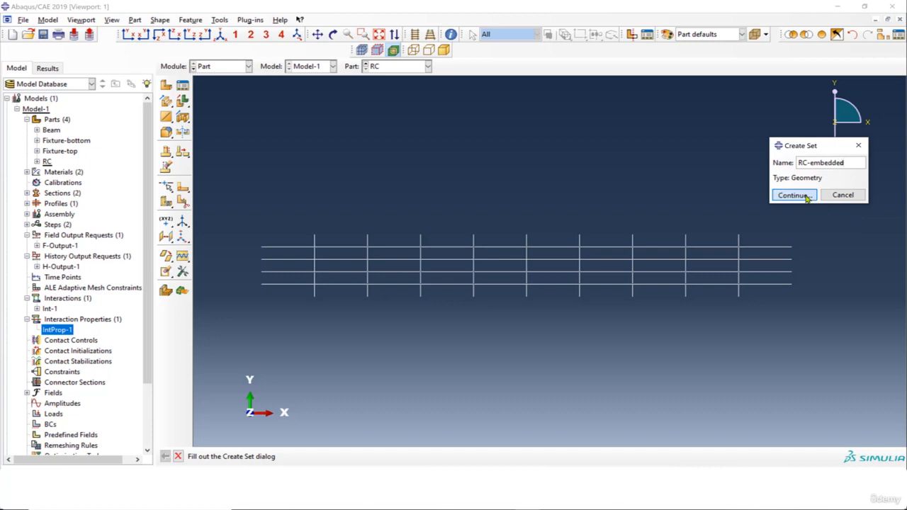
pyautogui.moveTo(240, 194); pyautogui.dragTo(896, 373)
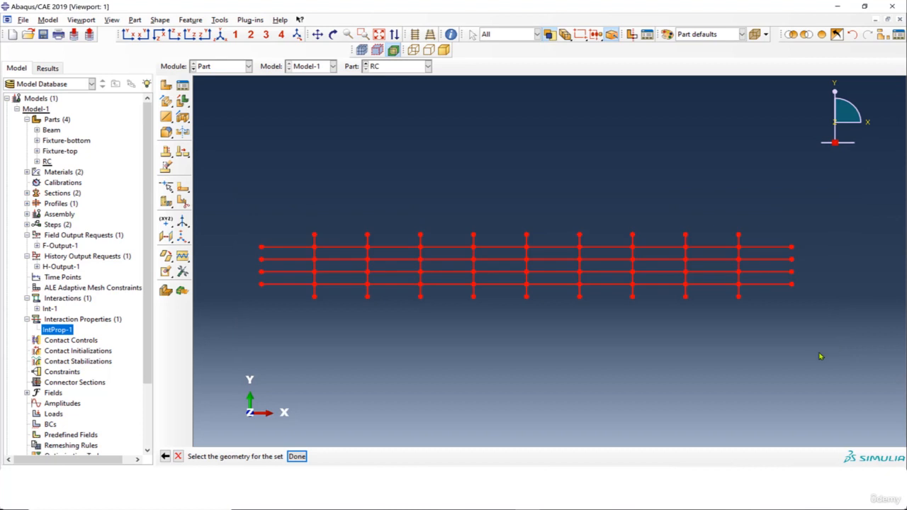
pyautogui.click(296, 457)
# - Create a geometry set named Region-embedded containing the whole Beam part
pyautogui.click(388, 67)
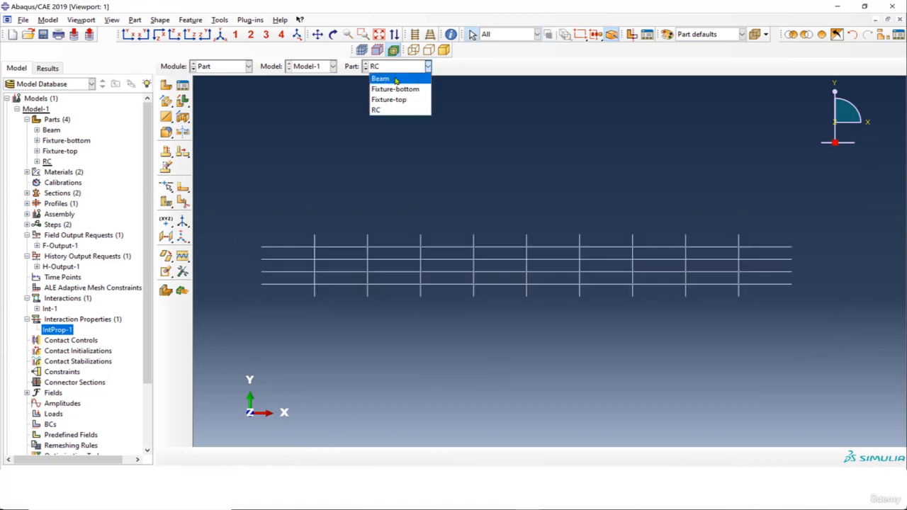
pyautogui.click(394, 79)
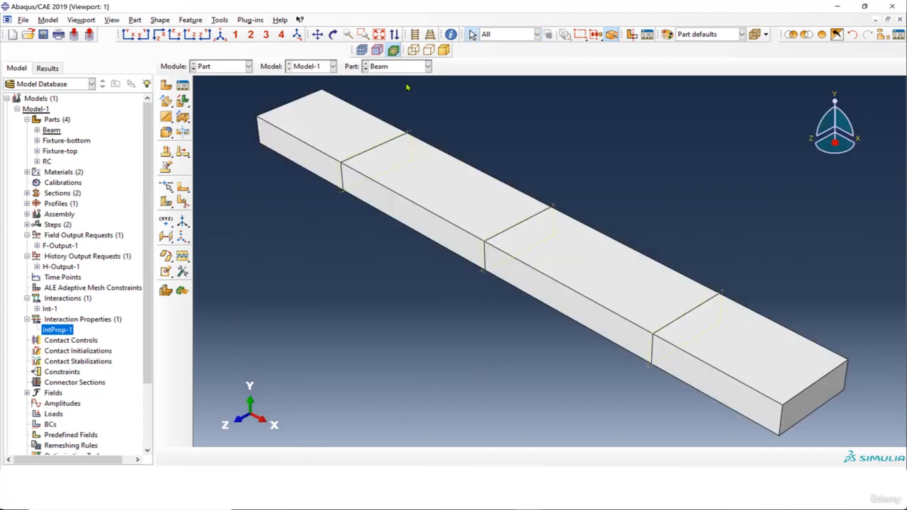
pyautogui.click(219, 20)
pyautogui.moveTo(249, 68)
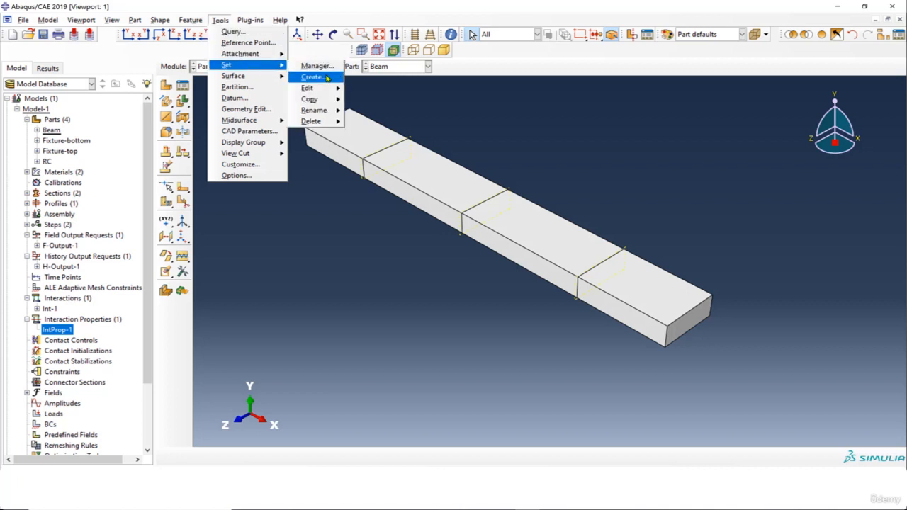
pyautogui.click(325, 77)
pyautogui.write('E')
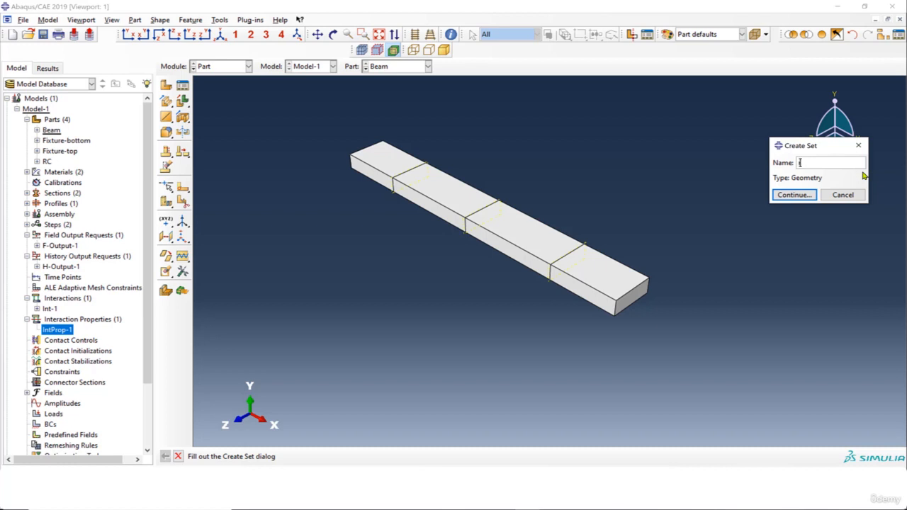
pyautogui.write('egion-embedded')
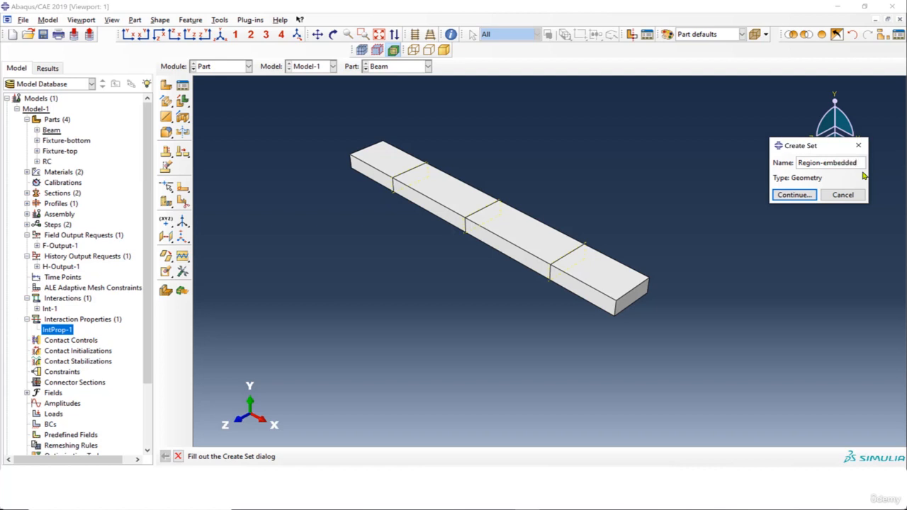
pyautogui.click(794, 195)
pyautogui.moveTo(305, 115); pyautogui.dragTo(716, 331)
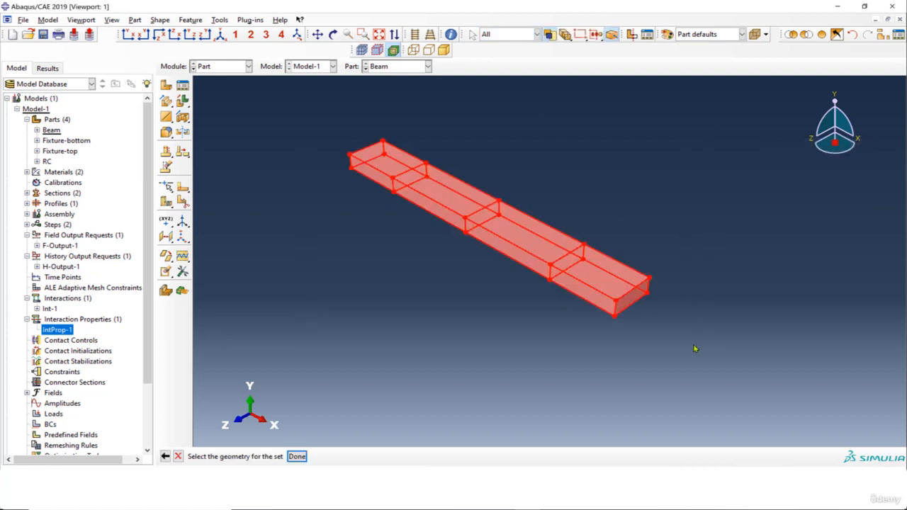
pyautogui.click(296, 456)
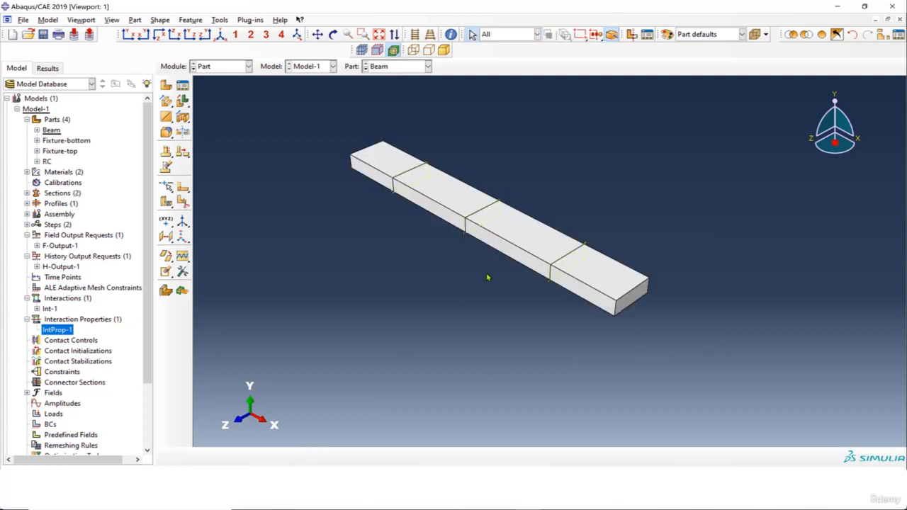
# - Create an Embedded region constraint in the Interaction module, using the set RC-1.RC-embedded as the embedded region
pyautogui.click(220, 67)
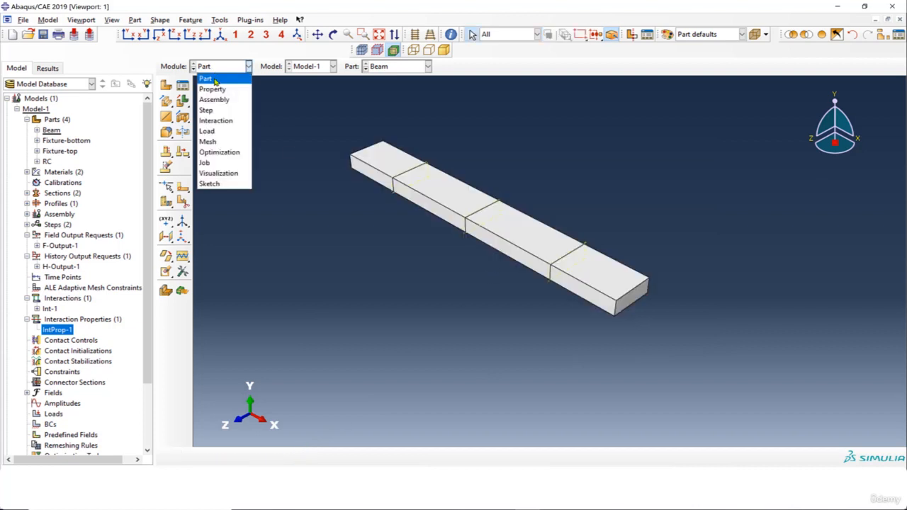
pyautogui.click(215, 122)
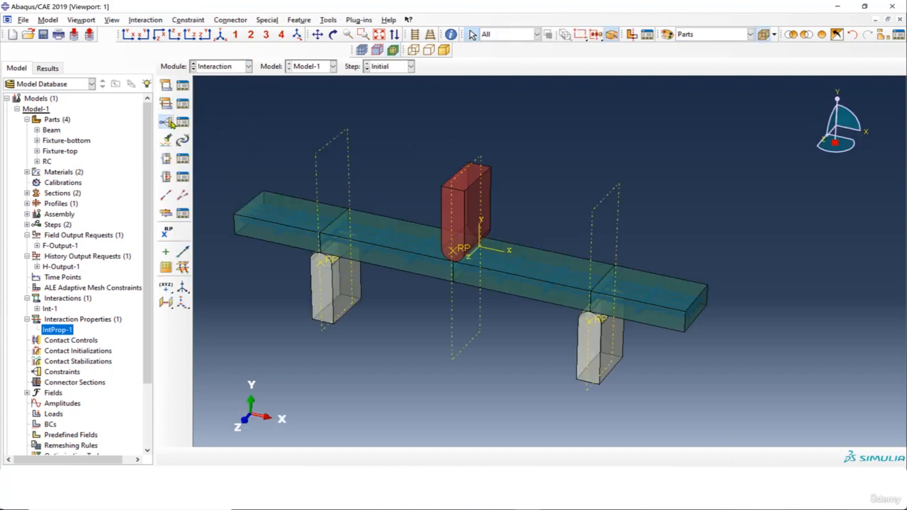
pyautogui.click(168, 123)
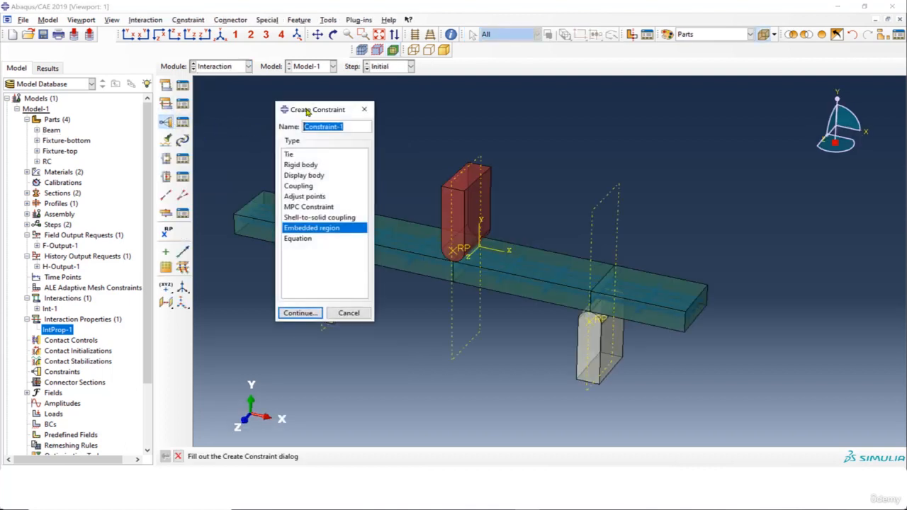
pyautogui.moveTo(324, 116); pyautogui.dragTo(210, 105)
pyautogui.click(217, 218)
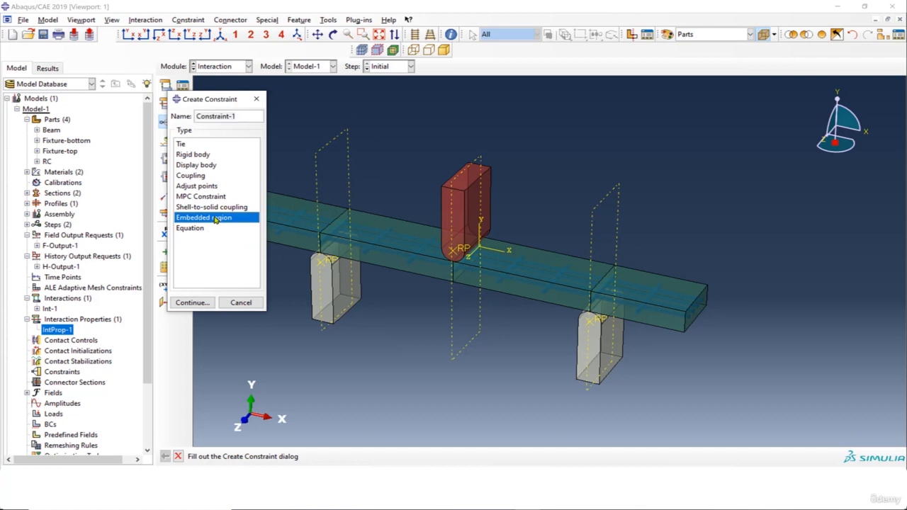
pyautogui.click(203, 304)
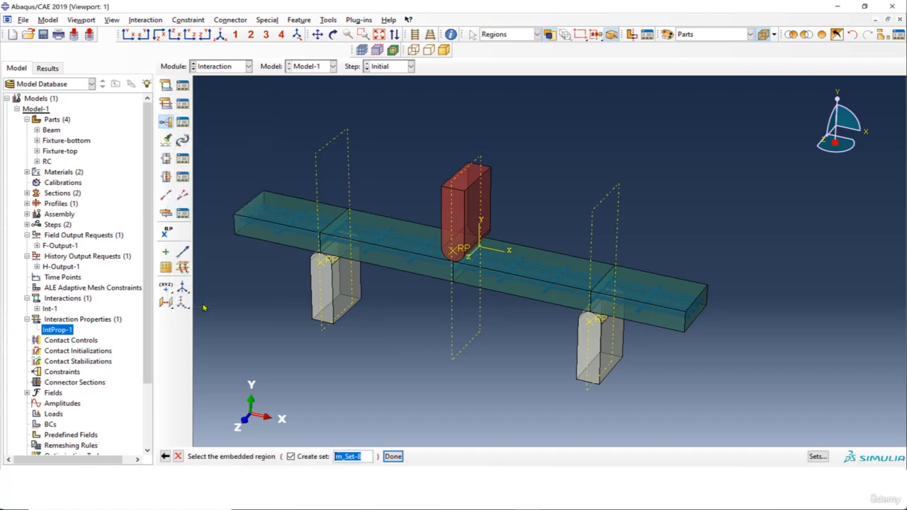
pyautogui.click(818, 458)
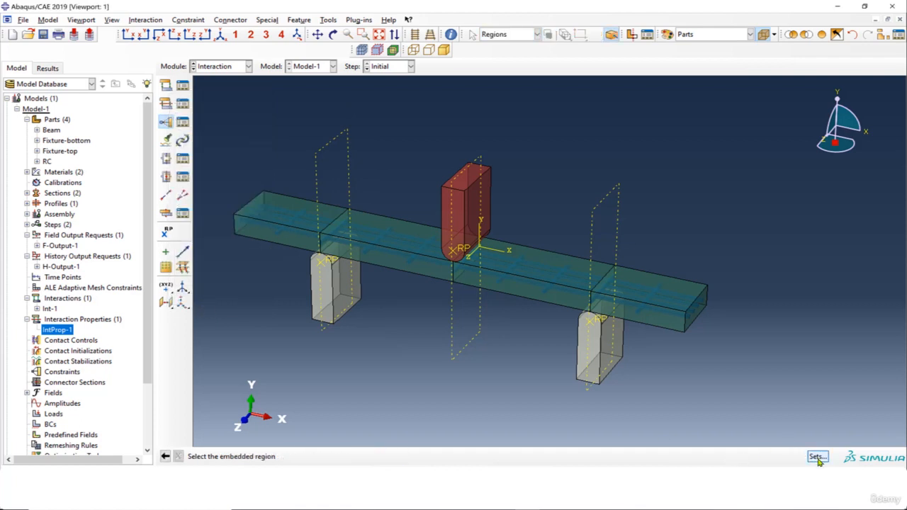
pyautogui.moveTo(383, 71); pyautogui.dragTo(610, 75)
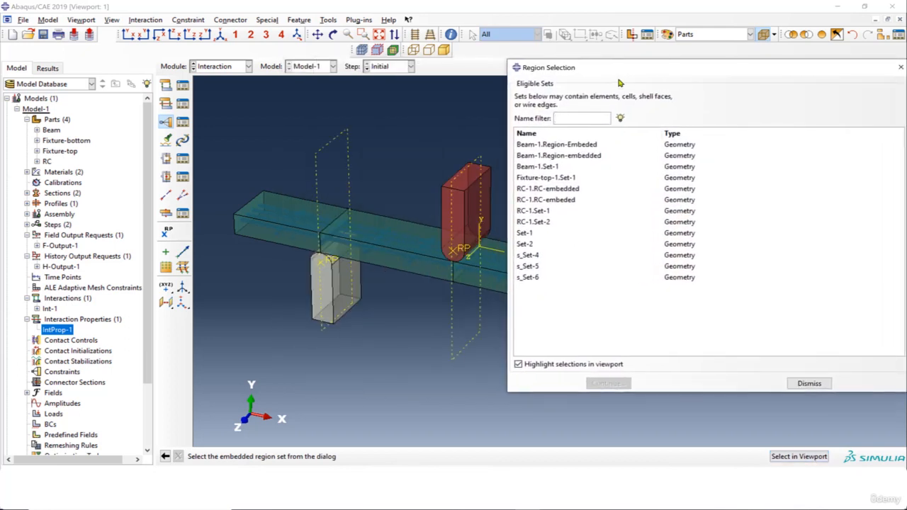
pyautogui.click(560, 191)
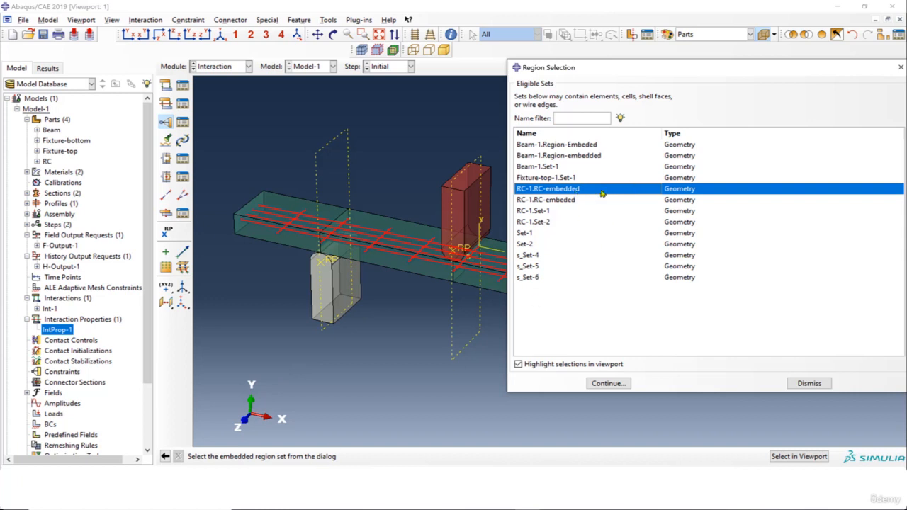
pyautogui.click(519, 364)
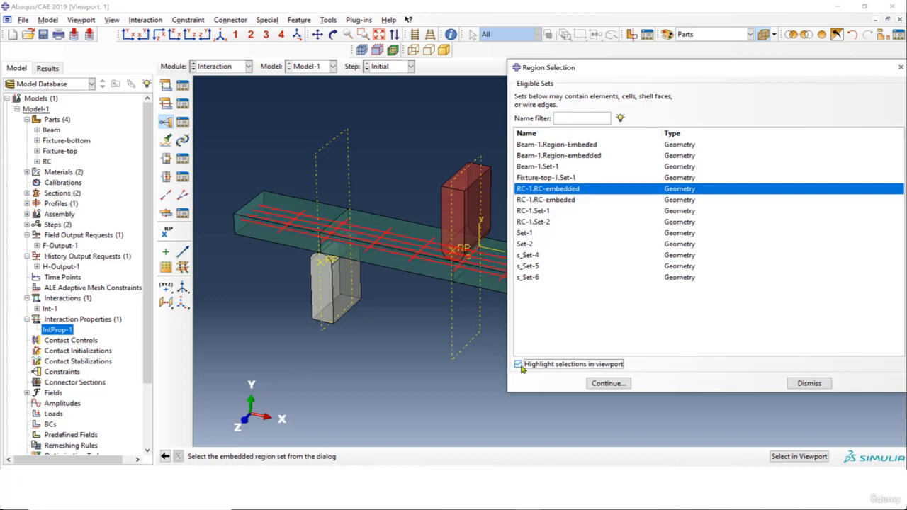
pyautogui.click(519, 364)
pyautogui.click(608, 383)
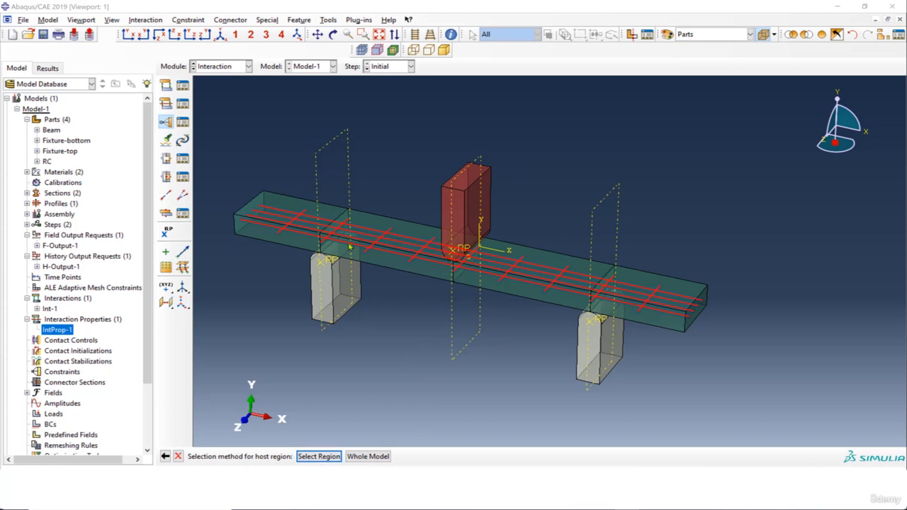
# - Assign the set Beam-1.Region-embedded as the constraint's host region and accept the default tolerances
pyautogui.click(319, 457)
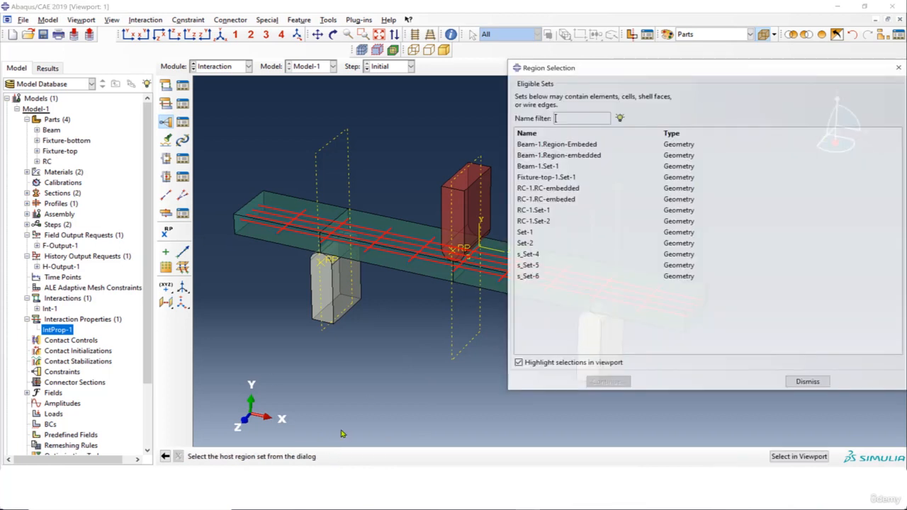
pyautogui.moveTo(665, 79); pyautogui.dragTo(642, 102)
pyautogui.click(523, 181)
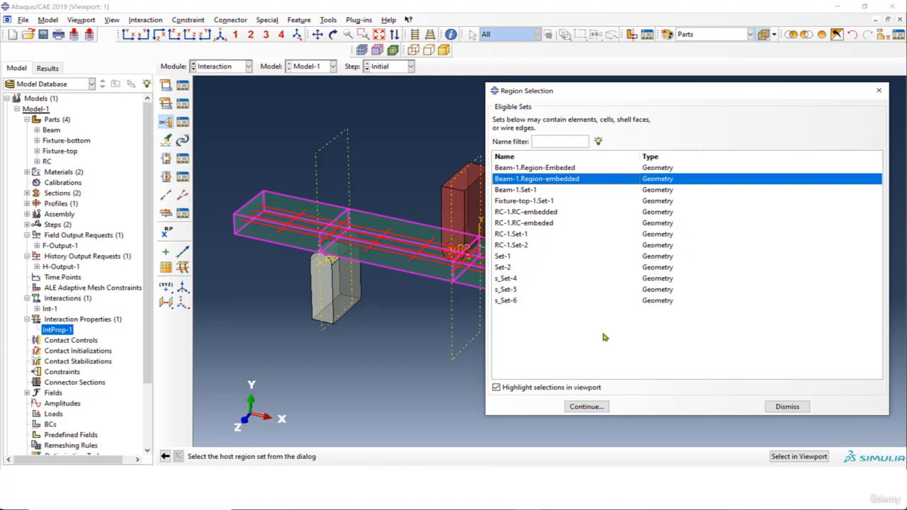
pyautogui.click(587, 407)
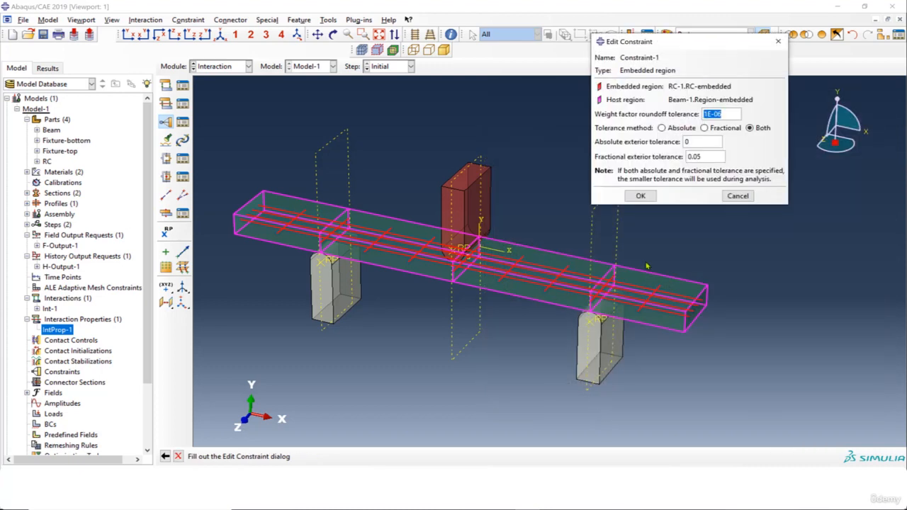
pyautogui.click(642, 196)
# - In the Load module, create a Symmetry/Antisymmetry/Encastre boundary condition in the Initial step, applying ENCASTRE to both bottom fixtures' reference points
pyautogui.keyDown('ctrl'); pyautogui.keyDown('alt'); pyautogui.moveTo(647, 324); pyautogui.dragTo(533, 286); pyautogui.keyUp('alt'); pyautogui.keyUp('ctrl')
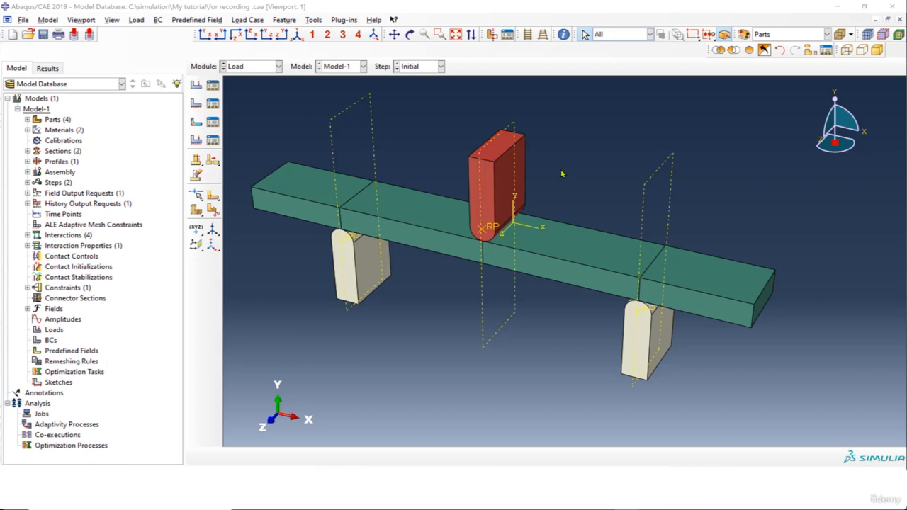
pyautogui.scroll(-1, 510, 165)
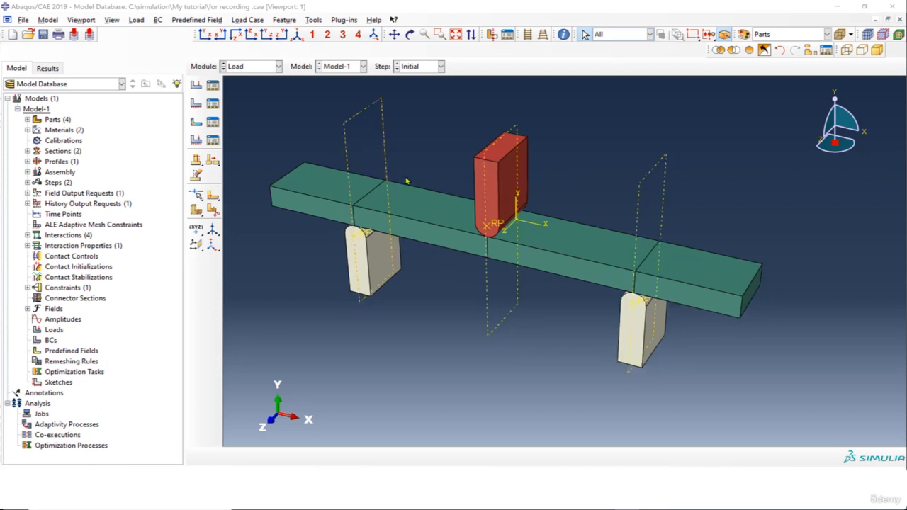
pyautogui.scroll(1, 395, 174)
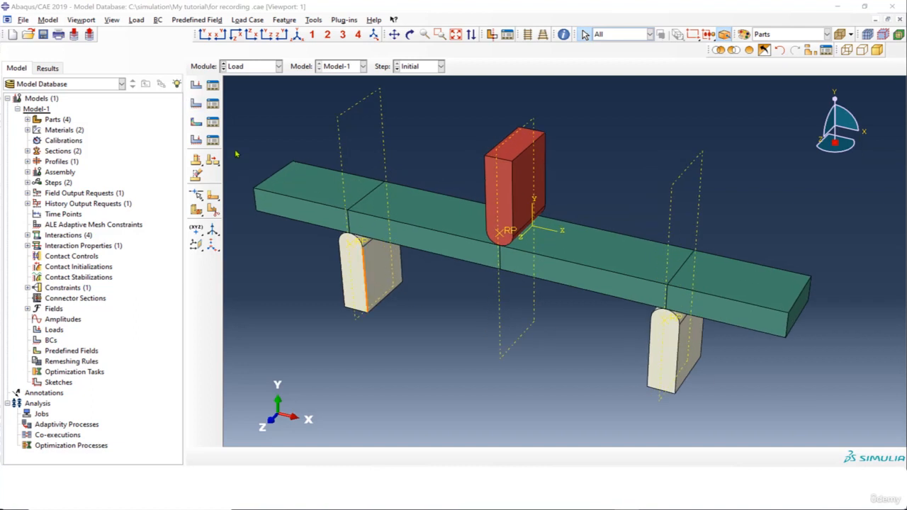
pyautogui.click(198, 105)
pyautogui.click(295, 199)
pyautogui.click(295, 190)
pyautogui.click(224, 365)
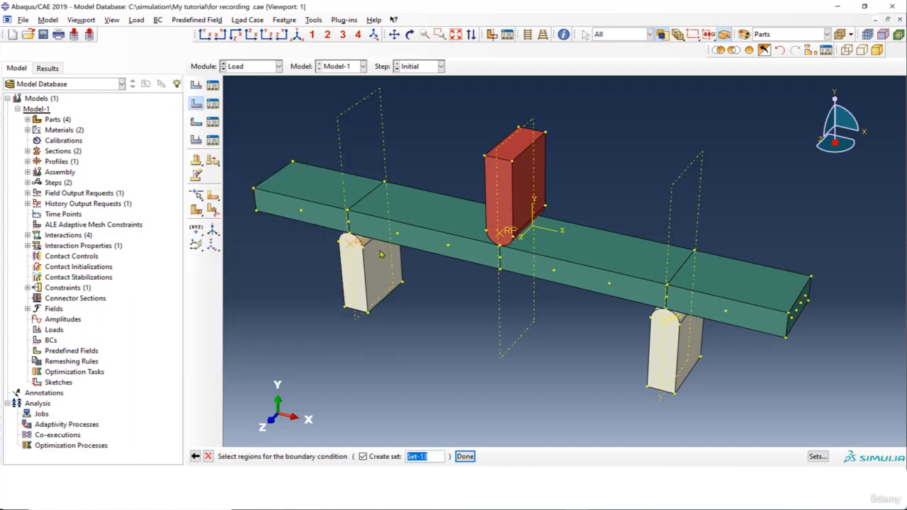
pyautogui.click(665, 326)
pyautogui.click(465, 456)
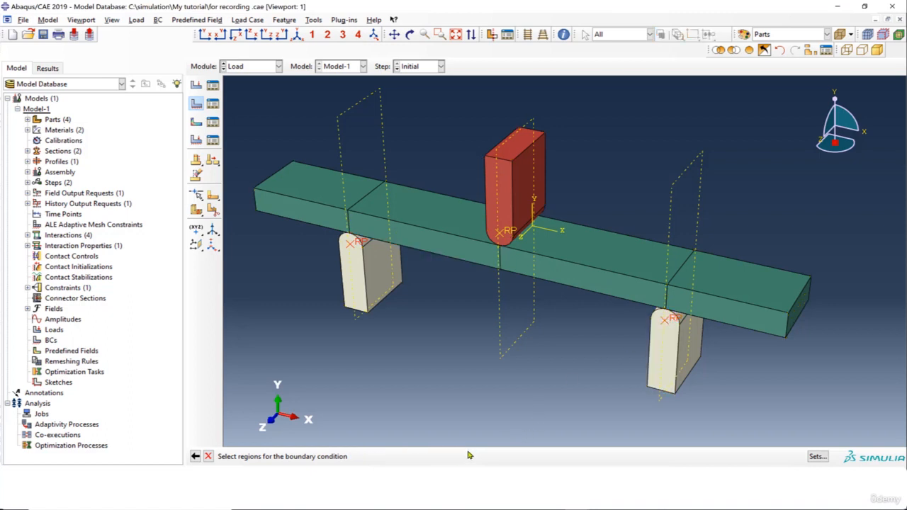
pyautogui.click(255, 292)
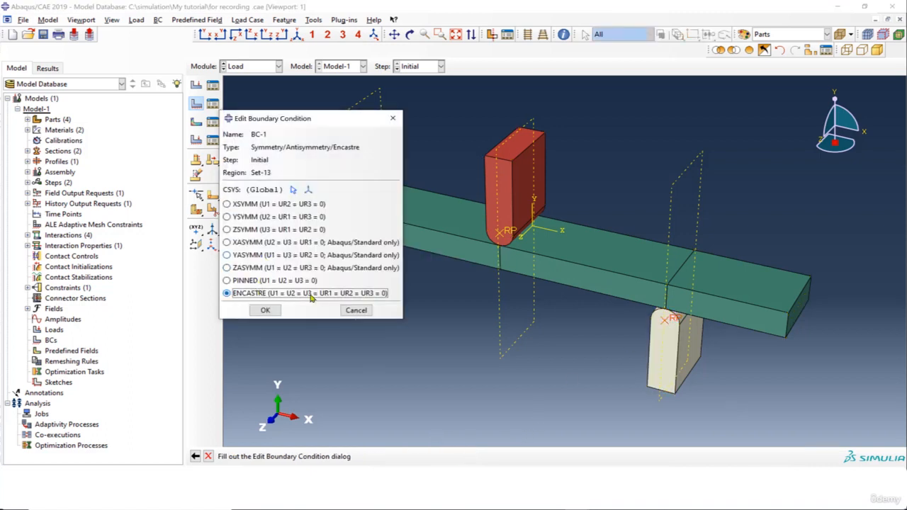
pyautogui.click(266, 310)
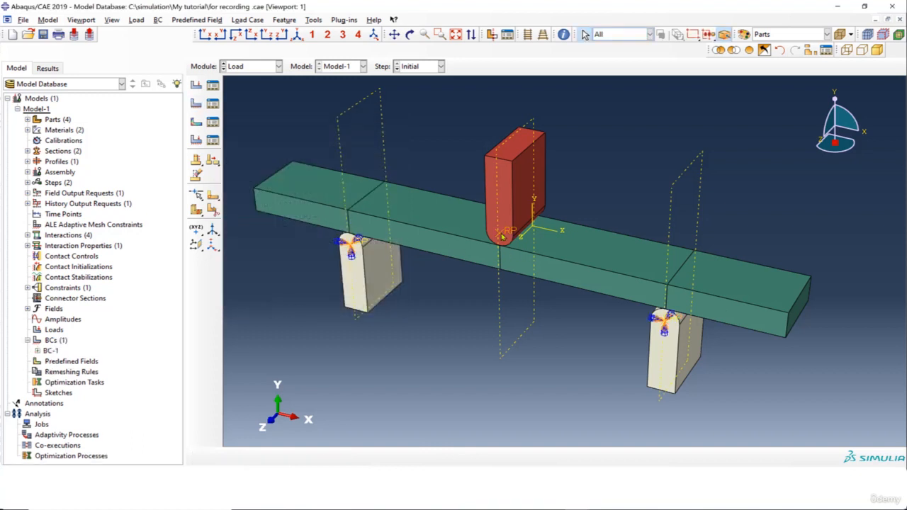
# - Create a Displacement/Rotation boundary condition in the Initial step on the top fixture's reference point
pyautogui.click(197, 105)
pyautogui.click(295, 201)
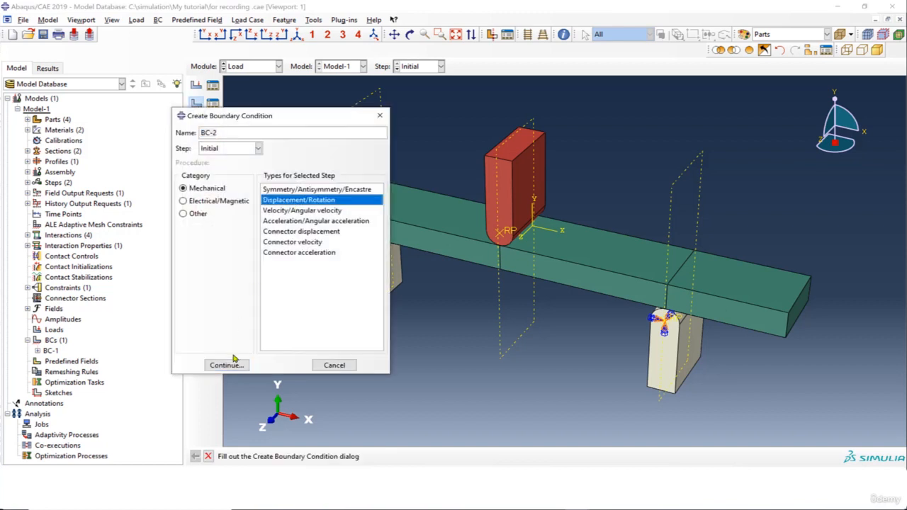
pyautogui.press('Return')
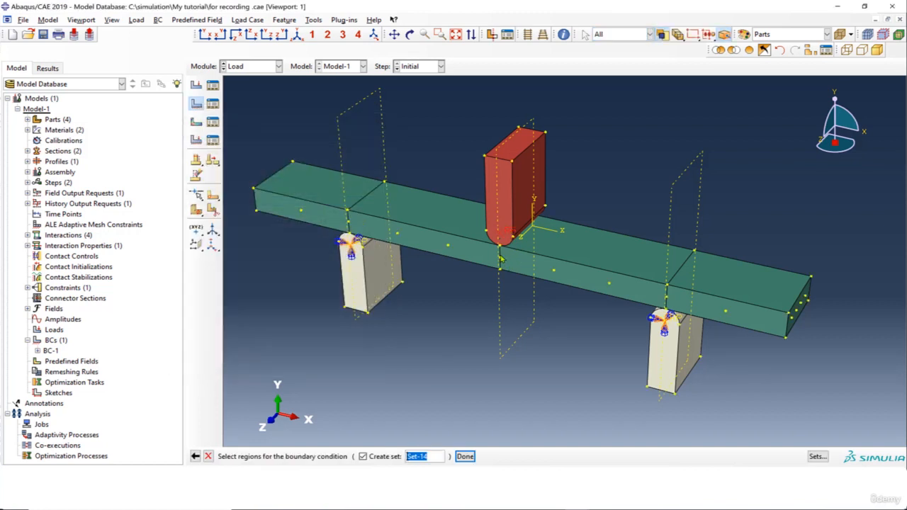
pyautogui.click(465, 456)
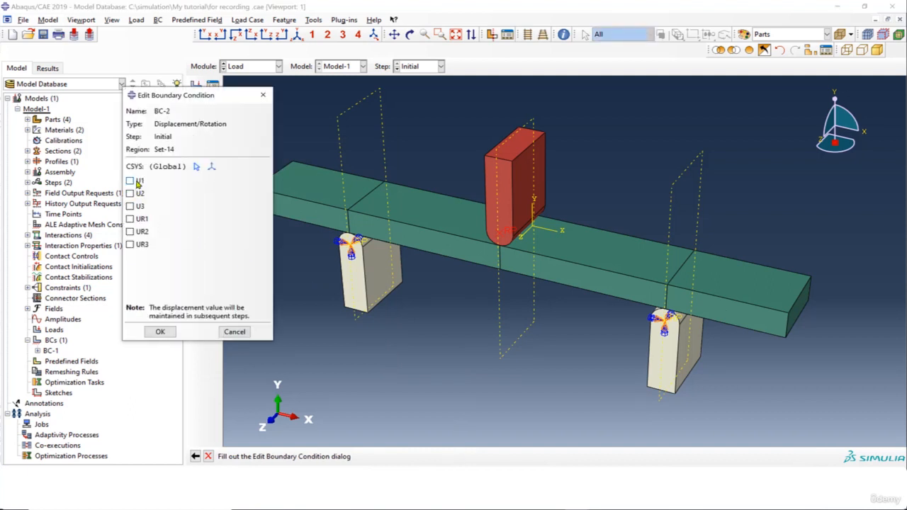
# - Constrain U1, U2, U3, UR1, UR2 and UR3 for the top fixture's boundary condition
pyautogui.click(138, 182)
pyautogui.click(139, 194)
pyautogui.click(139, 206)
pyautogui.click(139, 219)
pyautogui.click(140, 231)
pyautogui.click(141, 245)
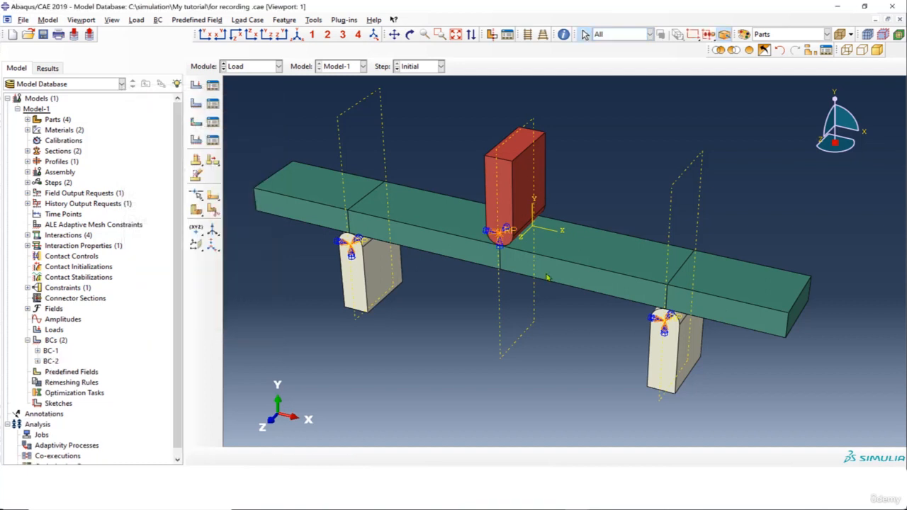
# - Modify the top fixture's boundary condition BC-2 in Step-1 to impose a downward U2 displacement
pyautogui.click(213, 104)
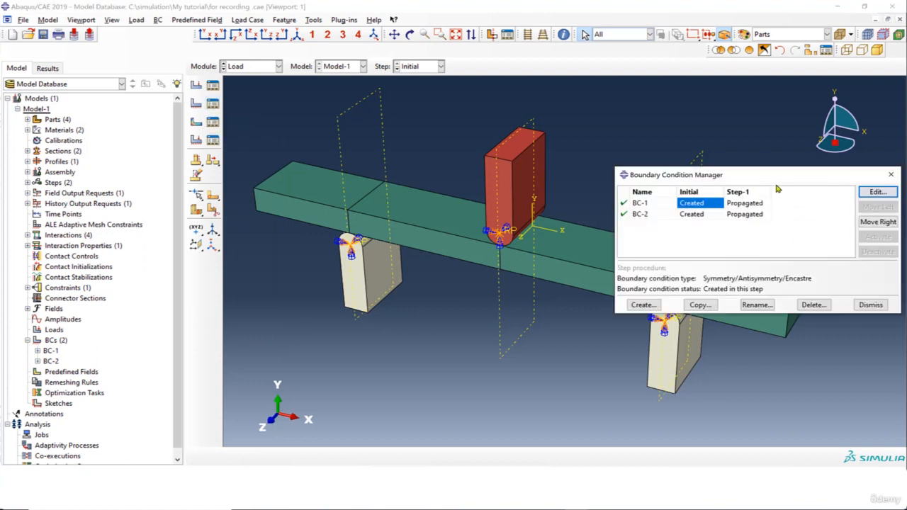
pyautogui.moveTo(768, 176); pyautogui.dragTo(312, 162)
pyautogui.click(294, 202)
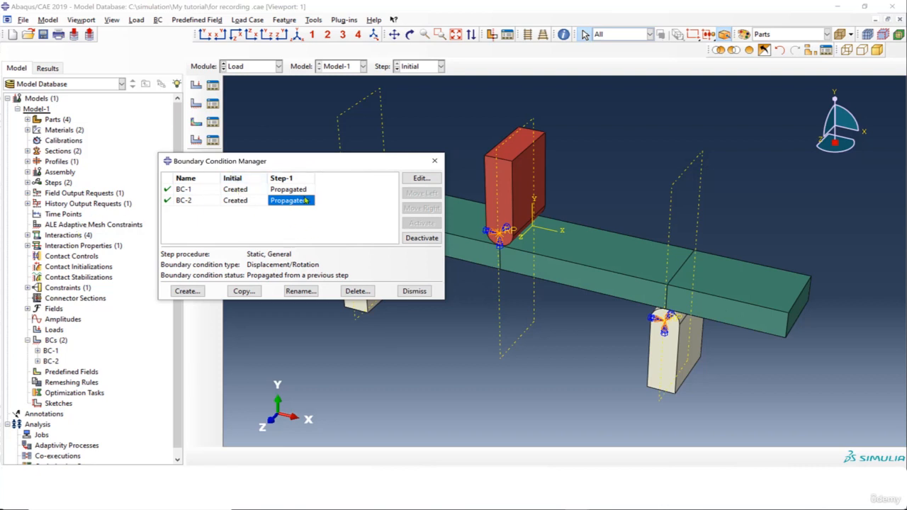
pyautogui.click(422, 179)
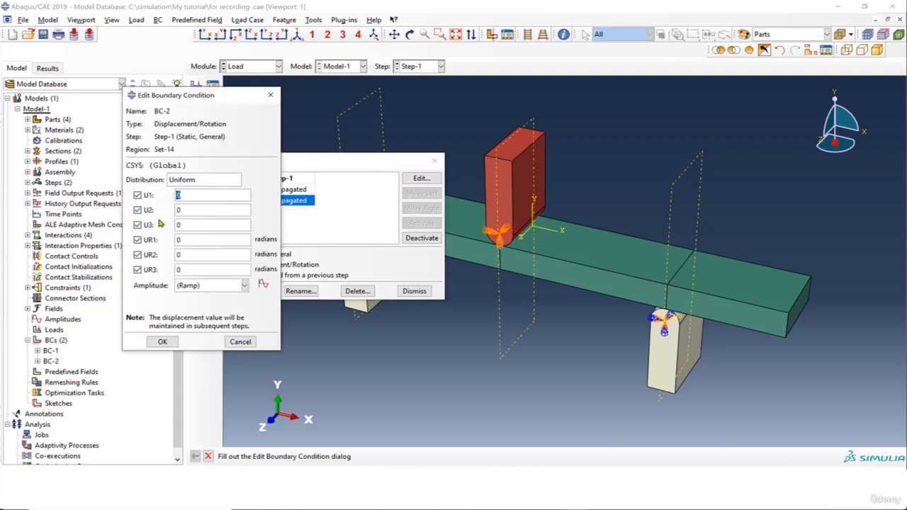
pyautogui.click(139, 210)
pyautogui.click(139, 210)
pyautogui.click(163, 341)
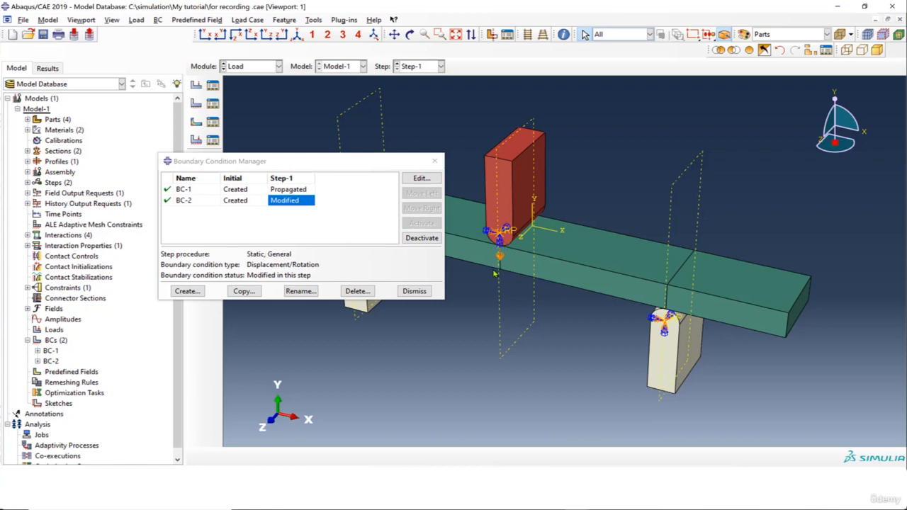
pyautogui.click(415, 291)
# - Examine the boundary conditions on the fixtures and the underside of the beam from several angles
pyautogui.scroll(5, 519, 261)
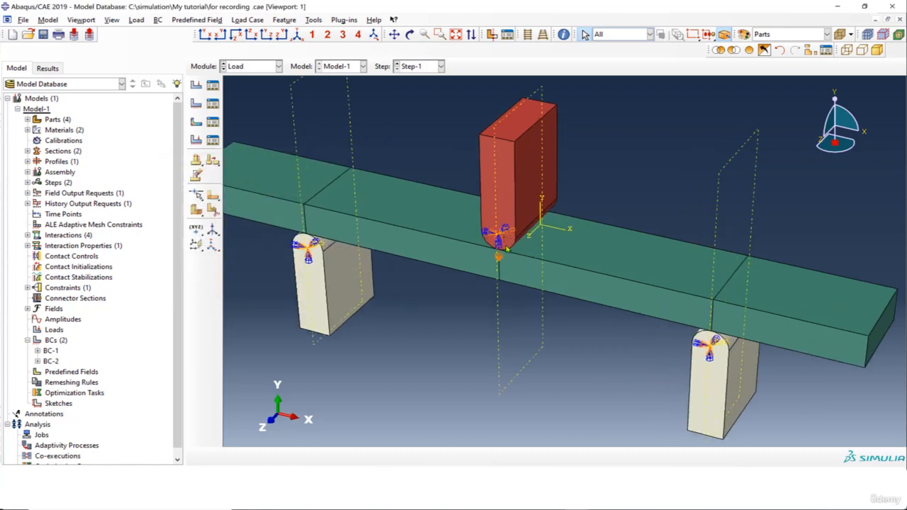
pyautogui.keyDown('ctrl'); pyautogui.keyDown('alt'); pyautogui.moveTo(520, 262); pyautogui.dragTo(506, 295); pyautogui.keyUp('alt'); pyautogui.keyUp('ctrl')
pyautogui.scroll(-3, 505, 295)
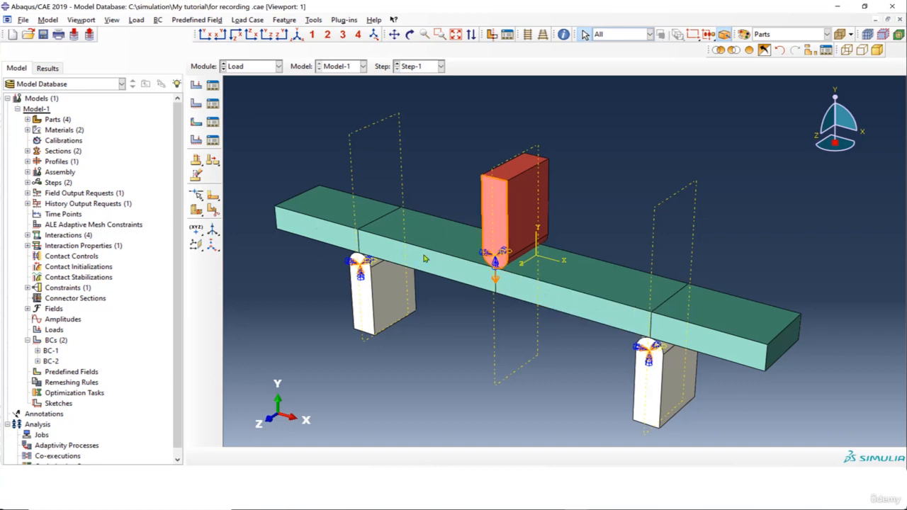
pyautogui.scroll(2, 464, 266)
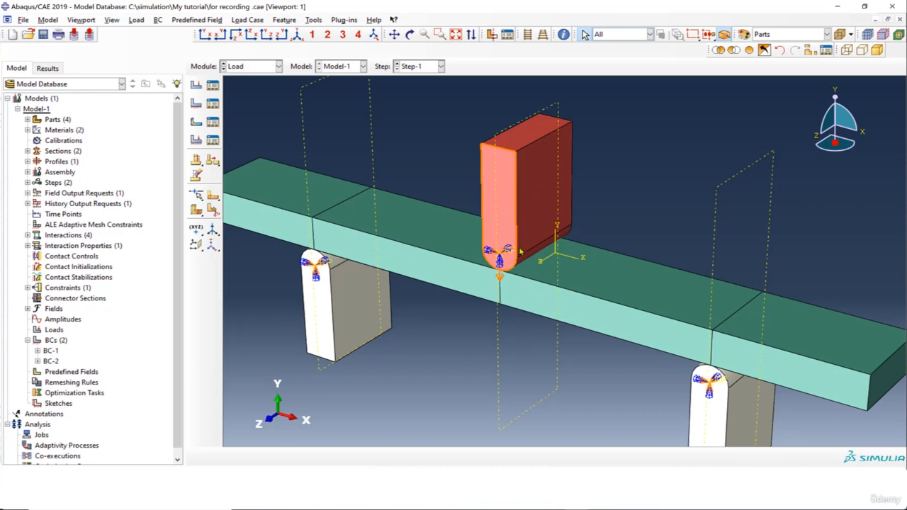
pyautogui.scroll(-5, 510, 261)
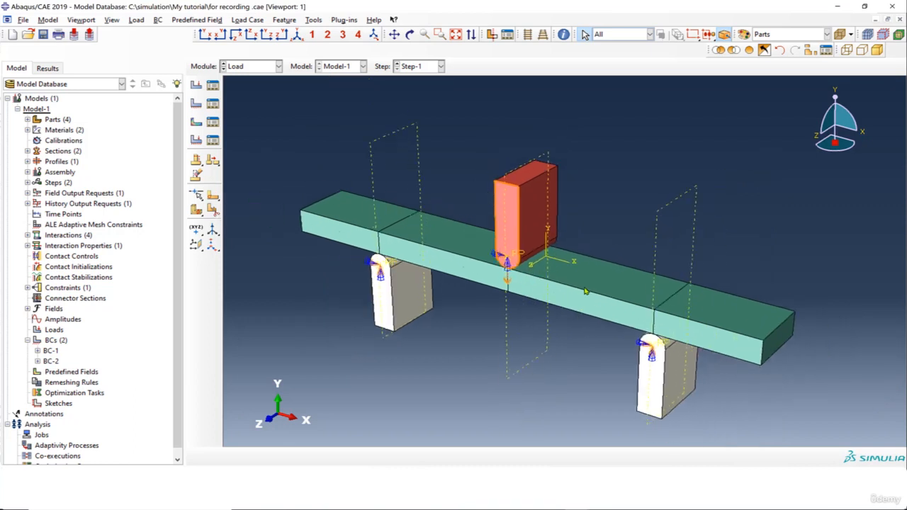
pyautogui.keyDown('ctrl'); pyautogui.keyDown('alt'); pyautogui.moveTo(635, 323); pyautogui.dragTo(600, 320); pyautogui.keyUp('alt'); pyautogui.keyUp('ctrl')
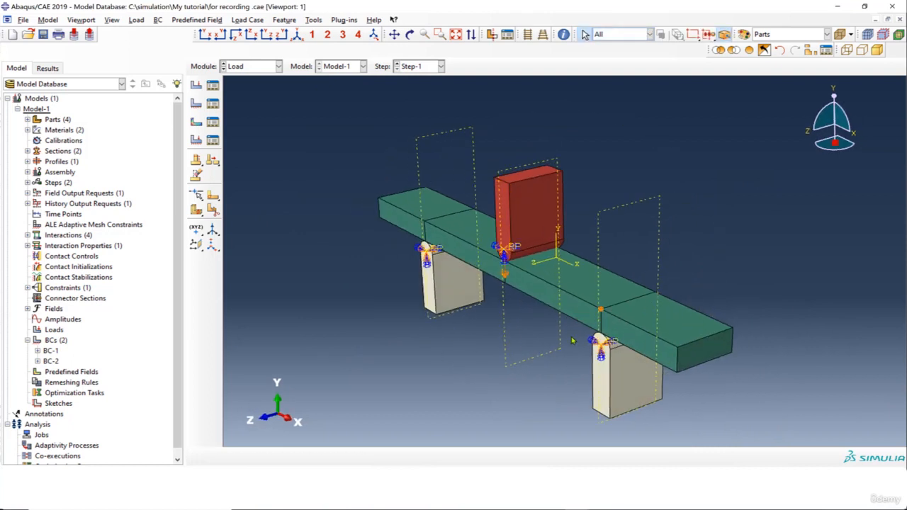
pyautogui.keyDown('ctrl'); pyautogui.keyDown('alt'); pyautogui.moveTo(472, 298); pyautogui.dragTo(548, 293); pyautogui.keyUp('alt'); pyautogui.keyUp('ctrl')
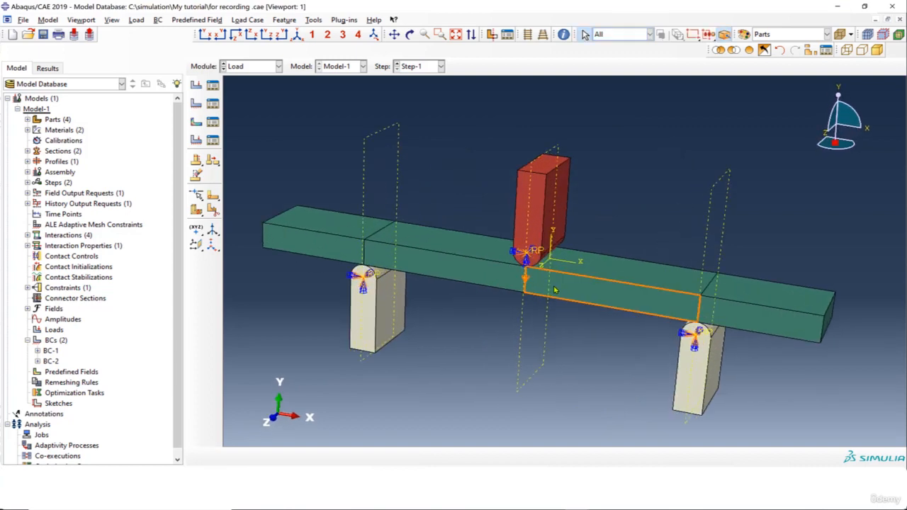
pyautogui.scroll(1, 556, 290)
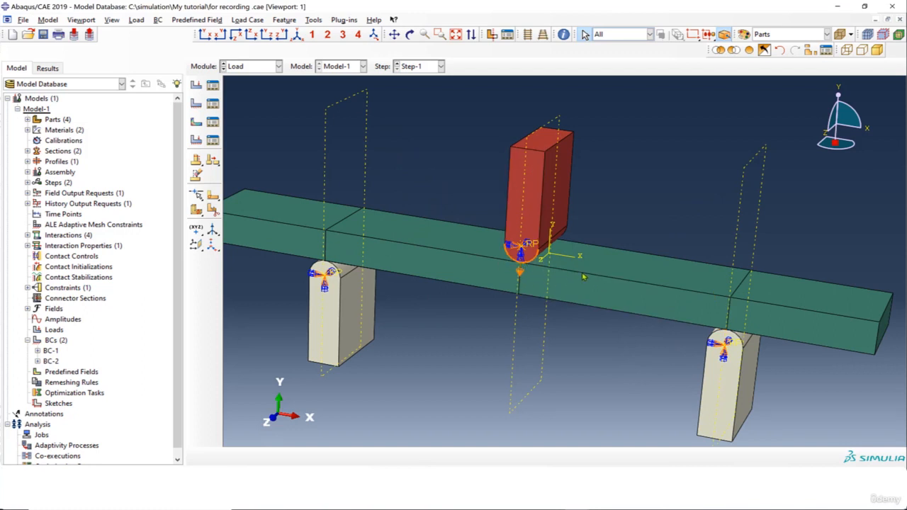
pyautogui.keyDown('ctrl'); pyautogui.keyDown('alt'); pyautogui.moveTo(505, 358); pyautogui.dragTo(527, 260); pyautogui.keyUp('alt'); pyautogui.keyUp('ctrl')
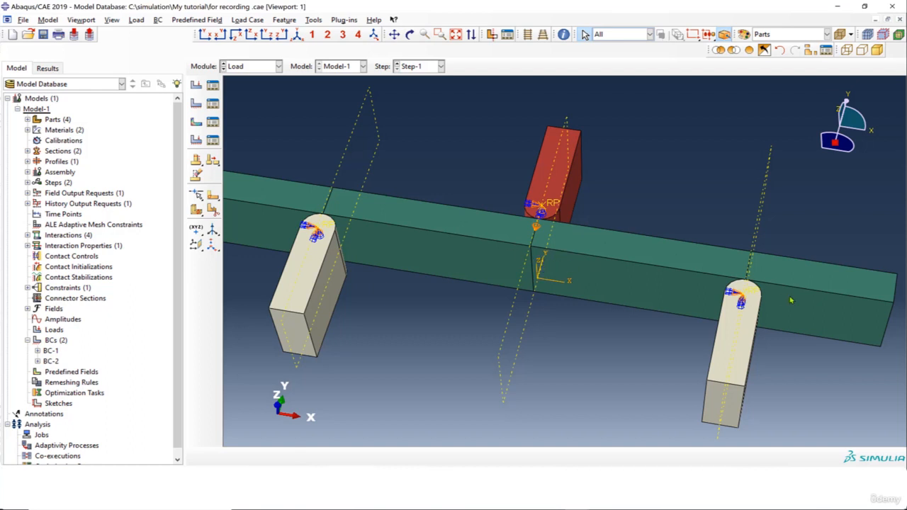
pyautogui.keyDown('ctrl'); pyautogui.keyDown('alt'); pyautogui.moveTo(531, 250); pyautogui.dragTo(627, 290); pyautogui.keyUp('alt'); pyautogui.keyUp('ctrl')
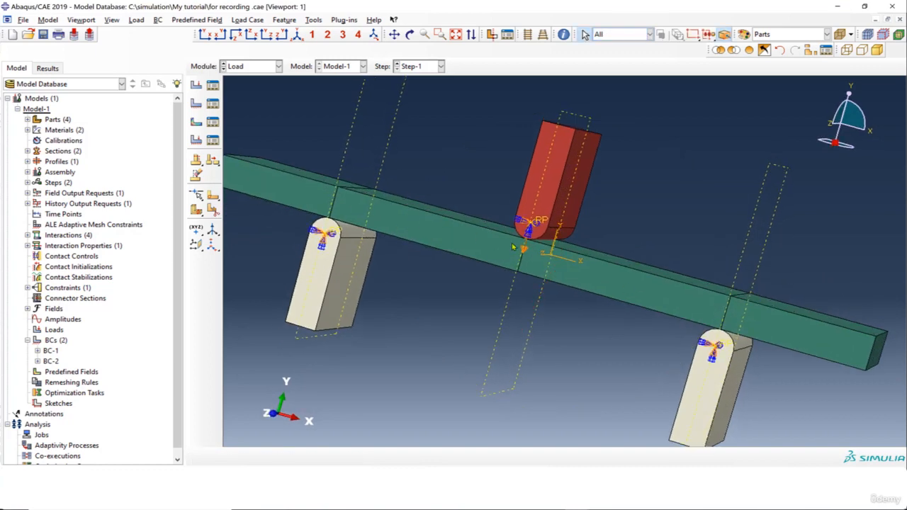
pyautogui.keyDown('ctrl'); pyautogui.keyDown('alt'); pyautogui.moveTo(515, 235); pyautogui.dragTo(567, 234); pyautogui.keyUp('alt'); pyautogui.keyUp('ctrl')
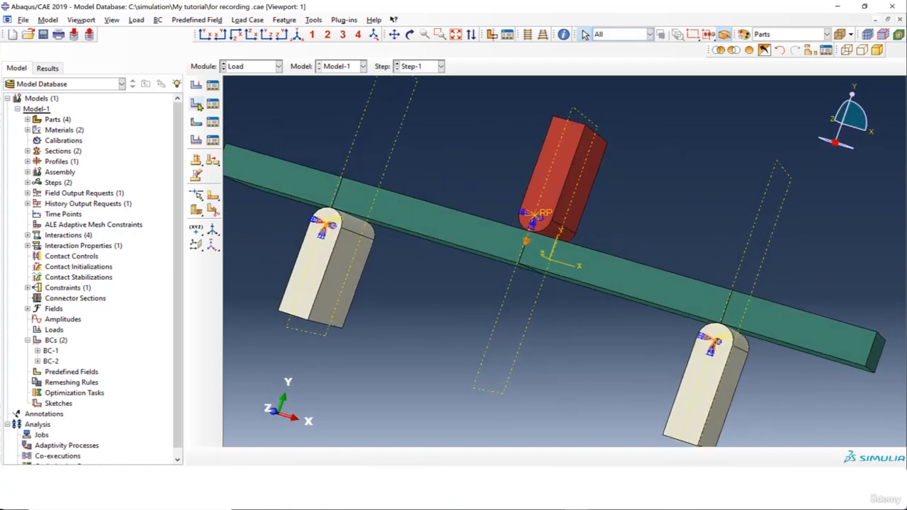
# - Create a Displacement/Rotation boundary condition in Step-1 on the mid-span partition edge across the beam's underside
pyautogui.click(199, 105)
pyautogui.keyDown('ctrl'); pyautogui.keyDown('alt'); pyautogui.moveTo(322, 212); pyautogui.dragTo(331, 218); pyautogui.keyUp('alt'); pyautogui.keyUp('ctrl')
pyautogui.click(291, 201)
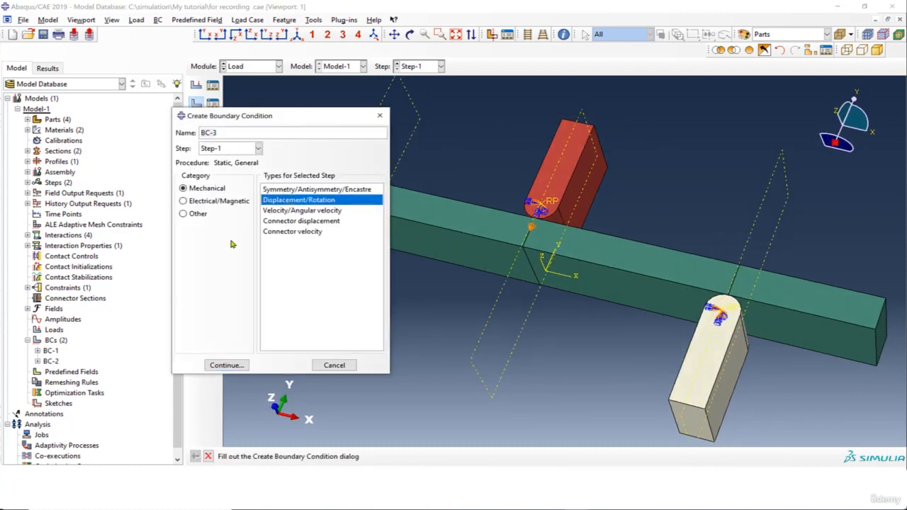
pyautogui.click(239, 361)
pyautogui.click(530, 264)
pyautogui.click(466, 456)
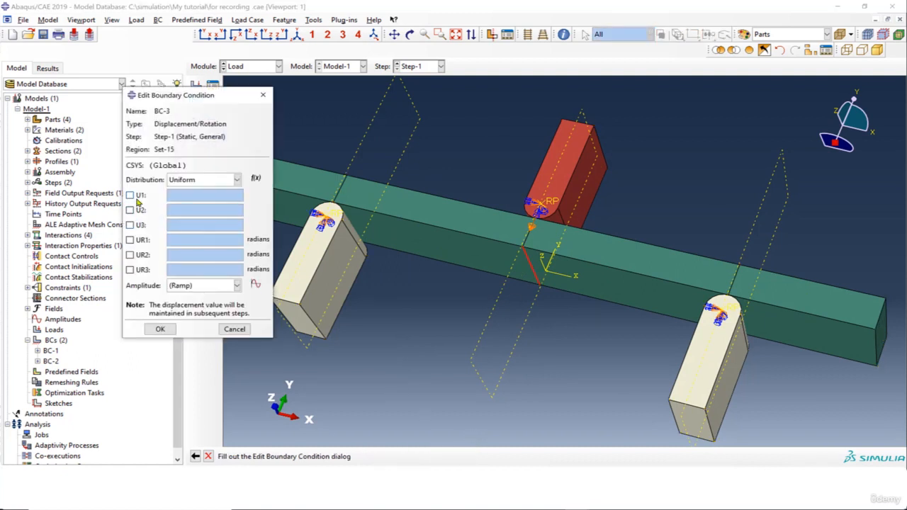
# - Set U1, U3, UR1, UR2 and UR3 to 0 for the mid-span edge's boundary condition, leaving U2 unconstrained
pyautogui.click(135, 196)
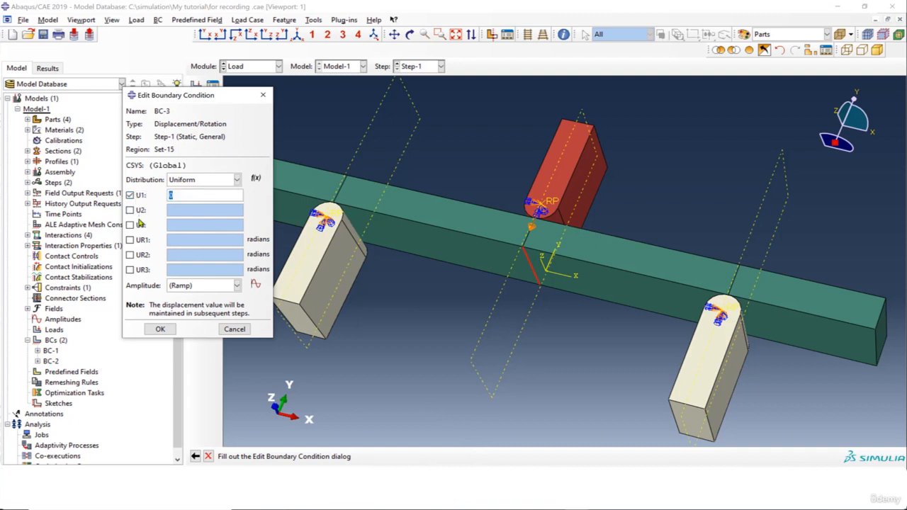
pyautogui.click(135, 225)
pyautogui.click(135, 240)
pyautogui.click(134, 255)
pyautogui.click(131, 270)
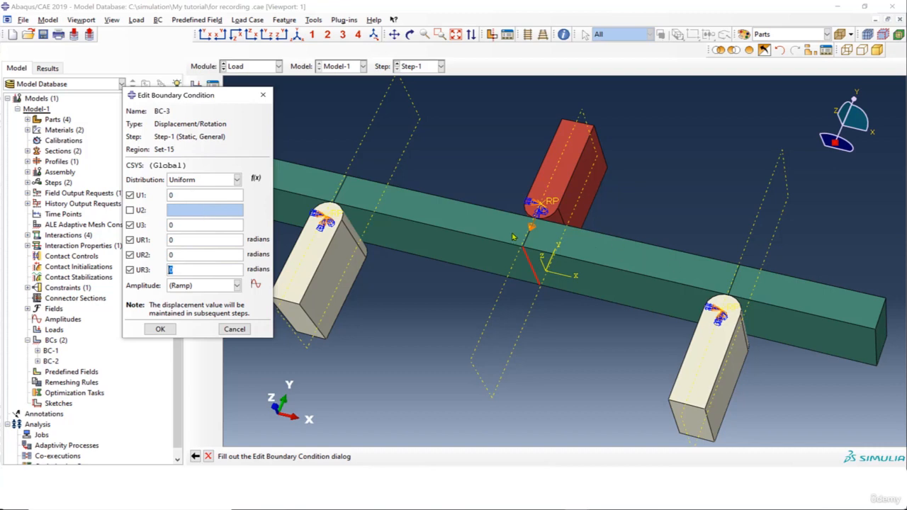
pyautogui.click(161, 330)
pyautogui.scroll(3, 560, 241)
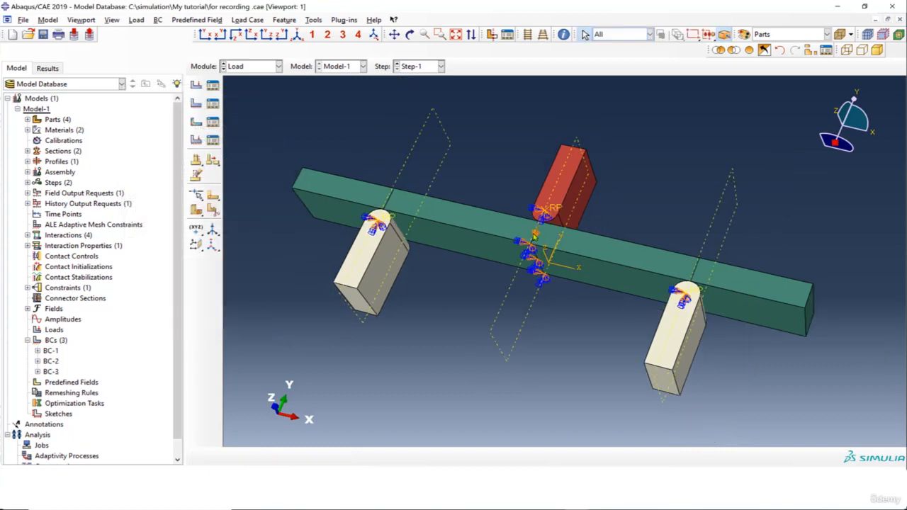
pyautogui.moveTo(496, 269)
pyautogui.keyDown('ctrl'); pyautogui.keyDown('alt'); pyautogui.mouseDown()
pyautogui.moveTo(472, 284)
pyautogui.moveTo(511, 273)
pyautogui.mouseUp(); pyautogui.keyUp('alt'); pyautogui.keyUp('ctrl')
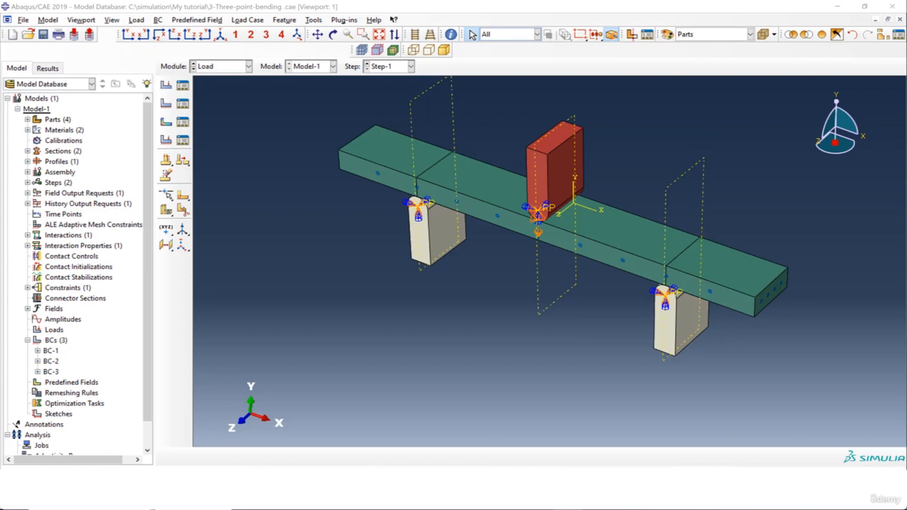
# - Review the dependent and independent instance types in the Assembly module's Create Instance dialog without creating an instance
pyautogui.click(224, 66)
pyautogui.click(226, 142)
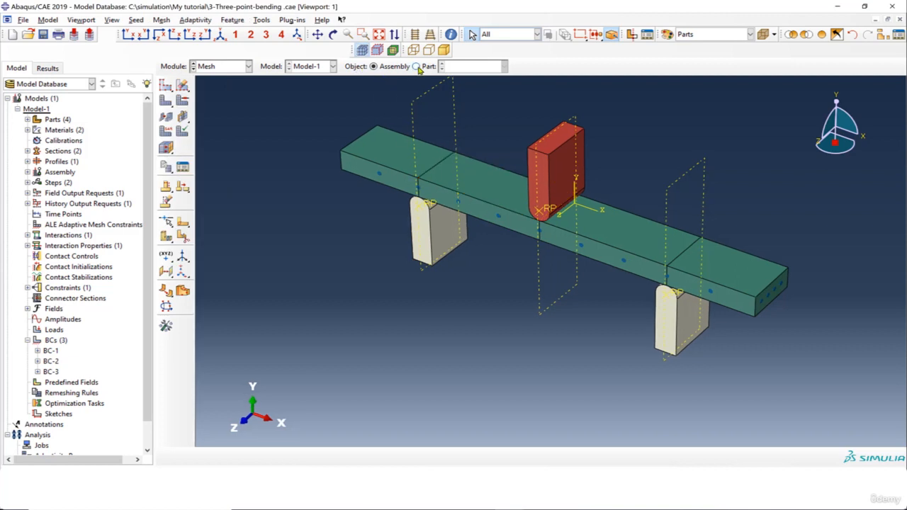
pyautogui.click(209, 67)
pyautogui.click(222, 101)
pyautogui.click(165, 85)
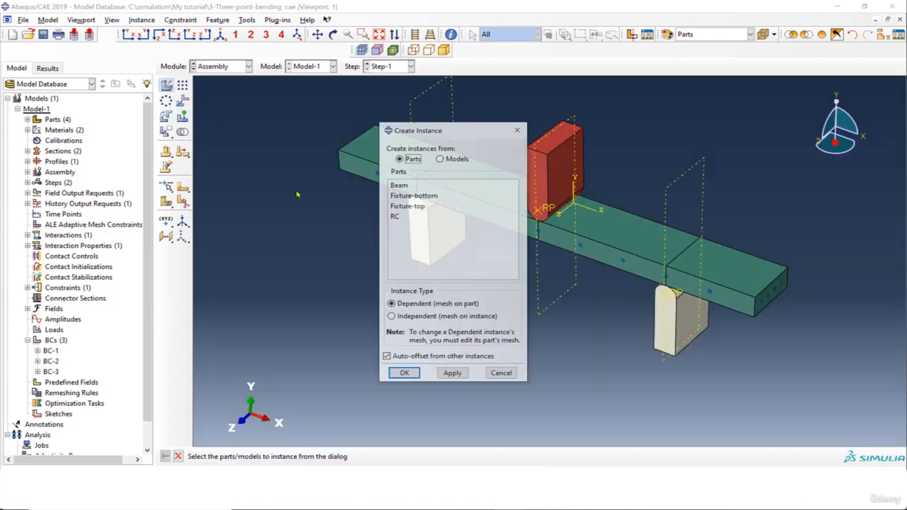
pyautogui.click(494, 372)
# - Switch to the Mesh module and make the Beam part the object for meshing
pyautogui.click(232, 69)
pyautogui.click(225, 137)
pyautogui.click(416, 66)
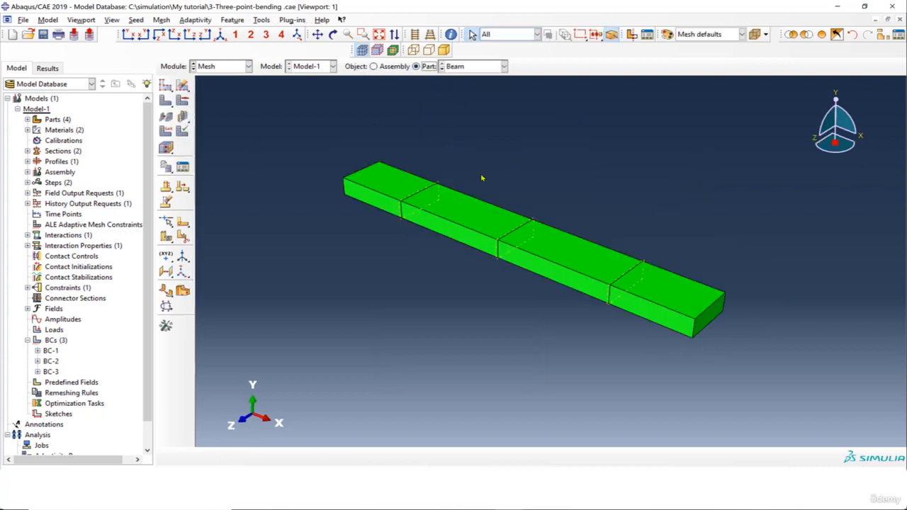
pyautogui.click(497, 224)
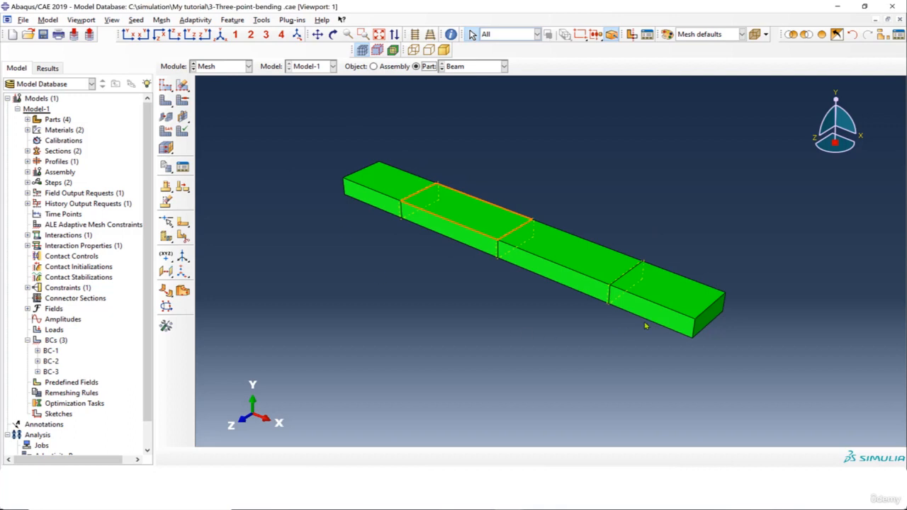
# - Seed all edges of the Beam part by size with an approximate element size of 2 and mesh the part
pyautogui.middleClick(407, 175)
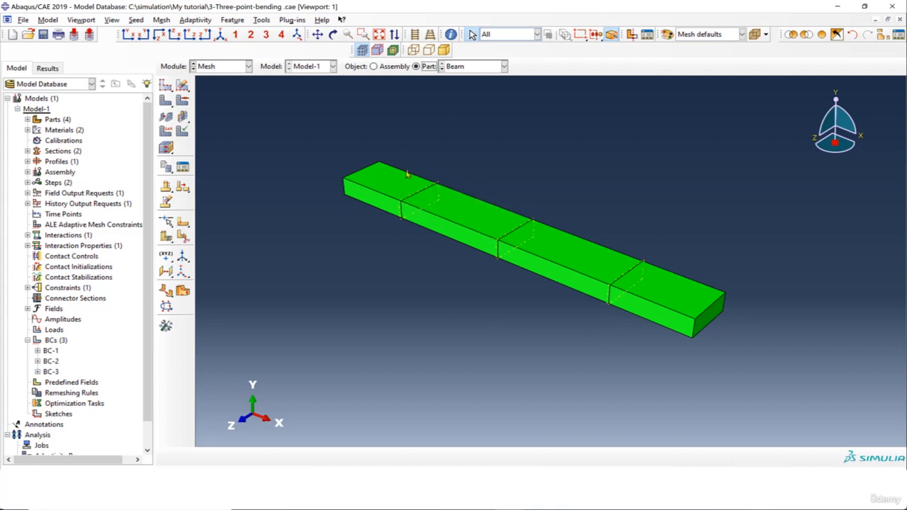
pyautogui.click(183, 85)
pyautogui.click(200, 87)
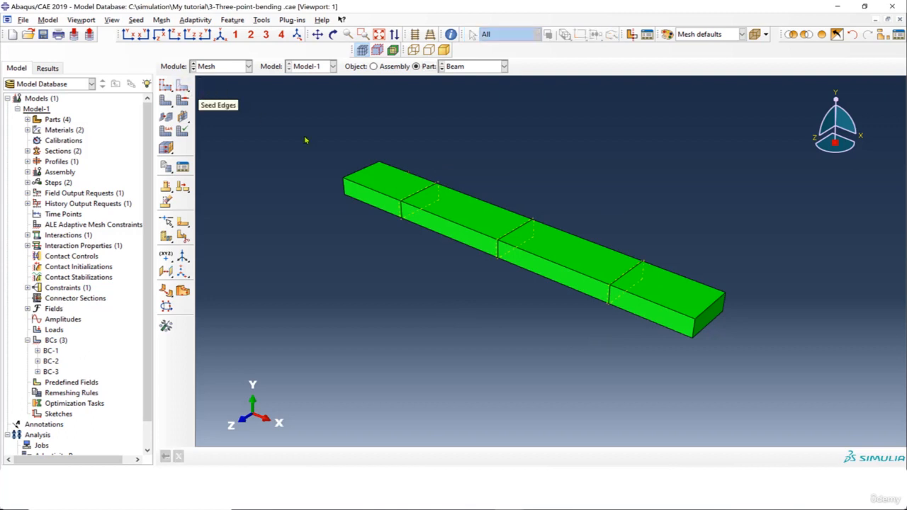
pyautogui.moveTo(305, 132); pyautogui.dragTo(823, 391)
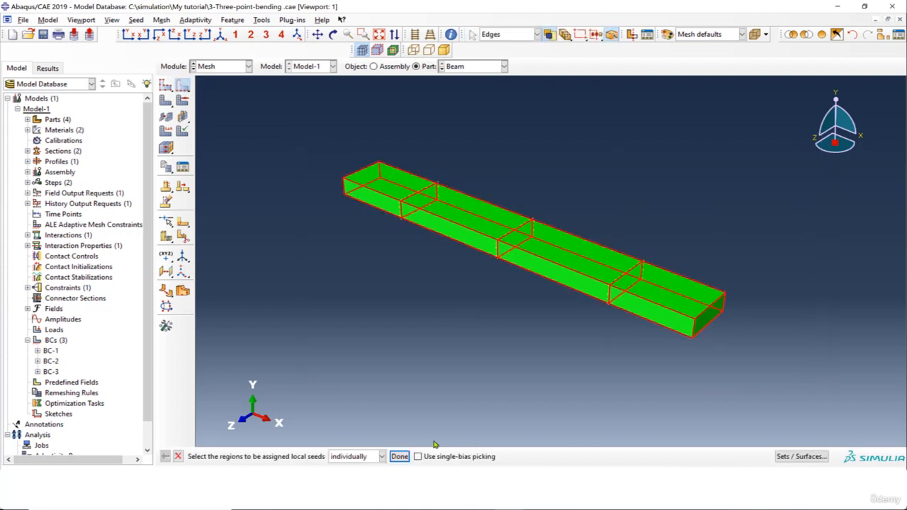
pyautogui.click(399, 457)
pyautogui.doubleClick(273, 241)
pyautogui.click(242, 374)
pyautogui.moveTo(289, 153); pyautogui.dragTo(213, 140)
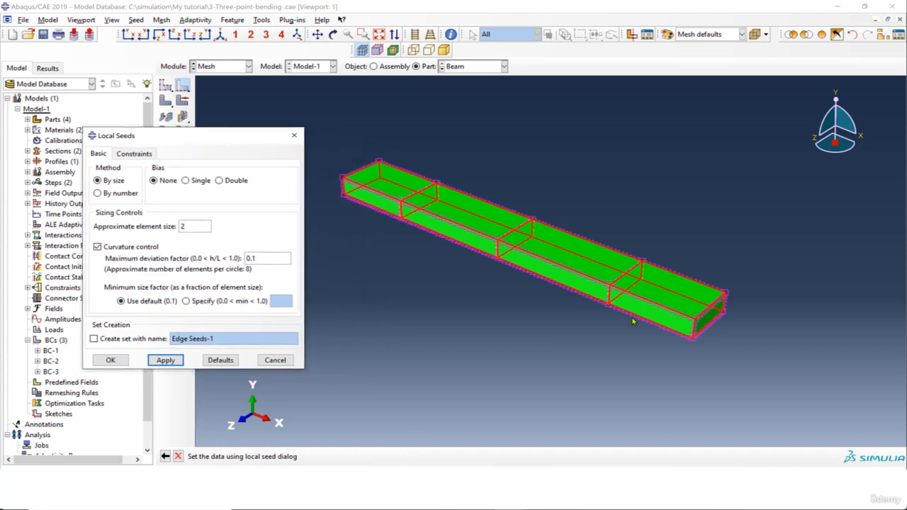
pyautogui.click(121, 360)
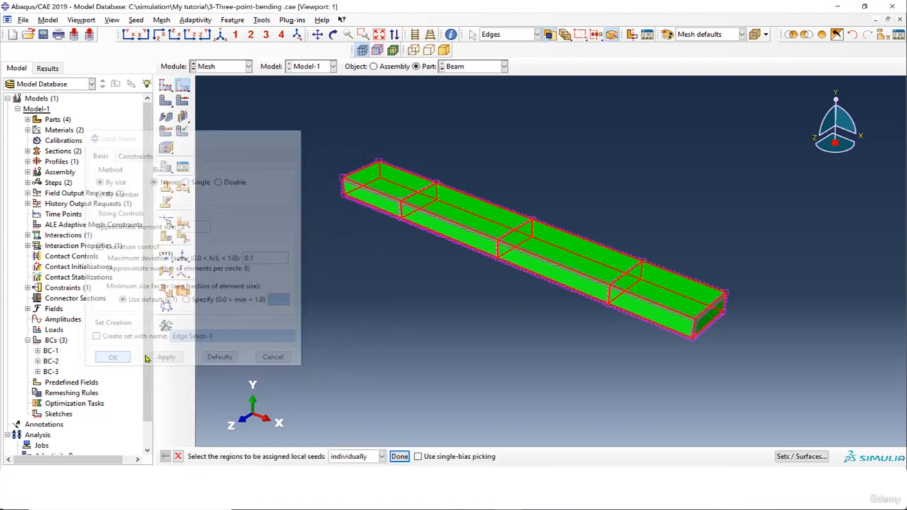
pyautogui.click(167, 103)
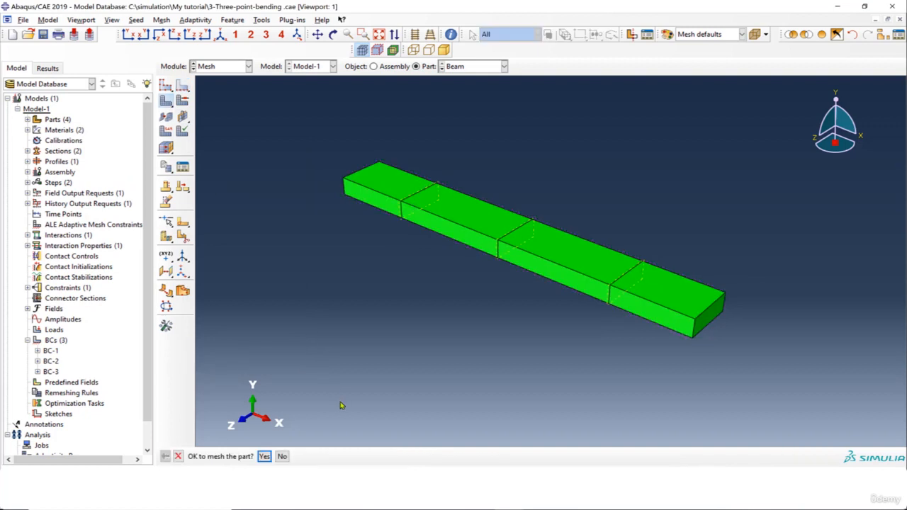
pyautogui.click(265, 456)
# - Assign the Structured quad-dominated meshing technique to the Fixture-bottom part's faces, removing the two poorly shaped end faces from the selection
pyautogui.click(468, 66)
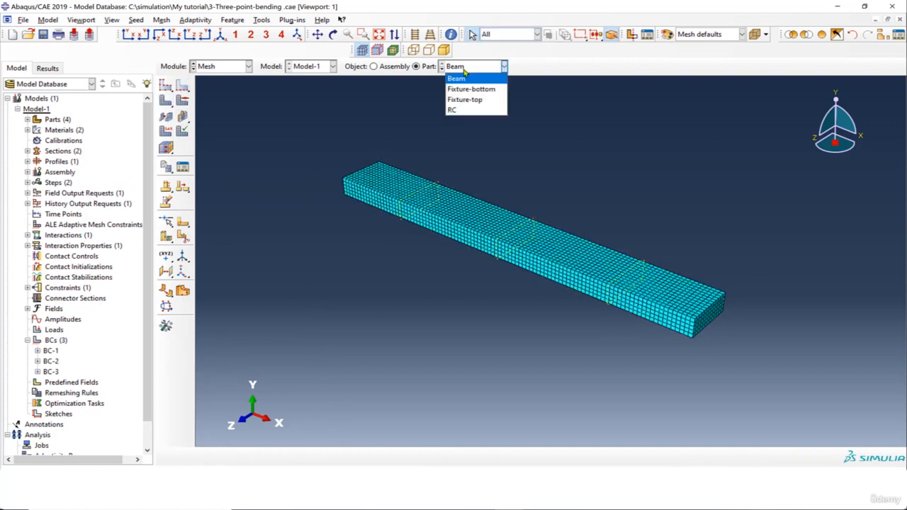
pyautogui.click(472, 89)
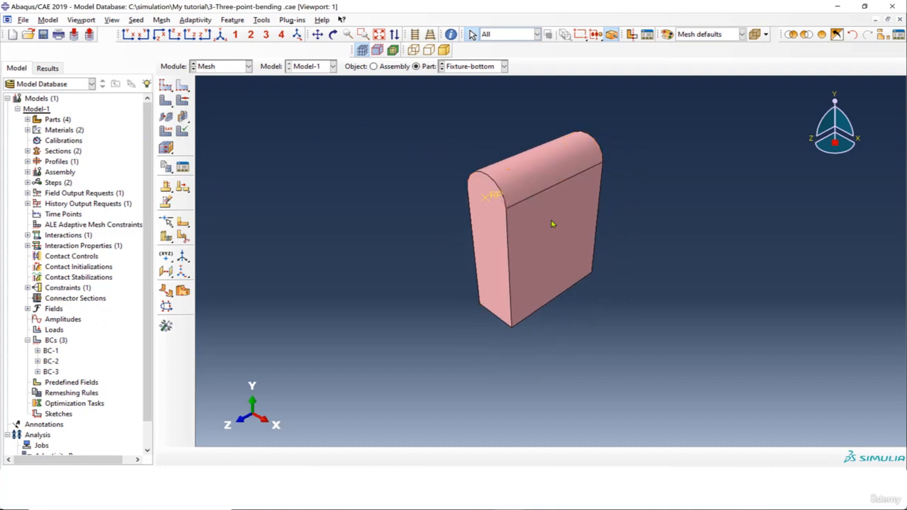
pyautogui.click(182, 100)
pyautogui.moveTo(417, 106); pyautogui.dragTo(677, 352)
pyautogui.click(423, 456)
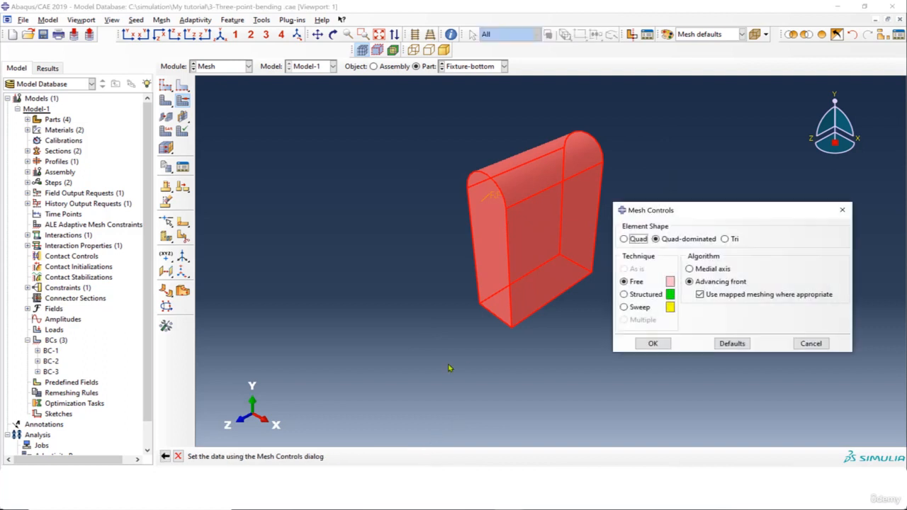
pyautogui.moveTo(723, 209); pyautogui.dragTo(258, 165)
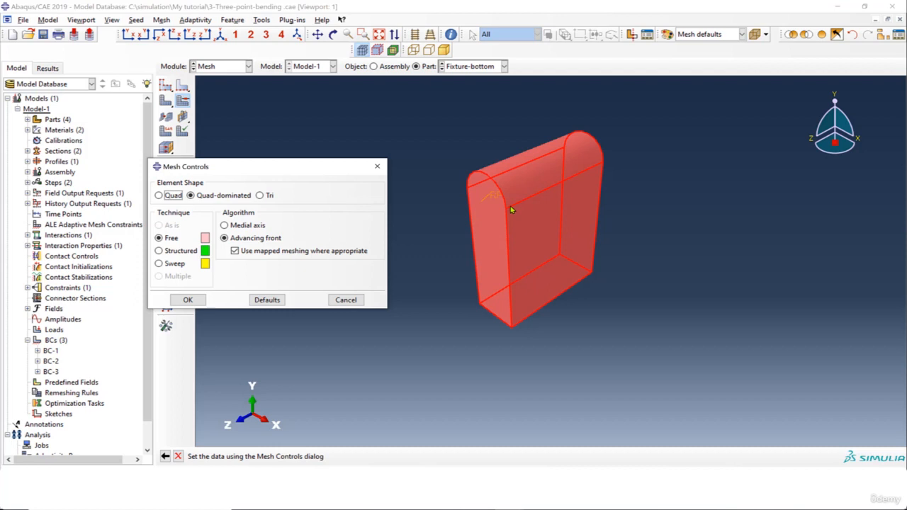
pyautogui.click(174, 251)
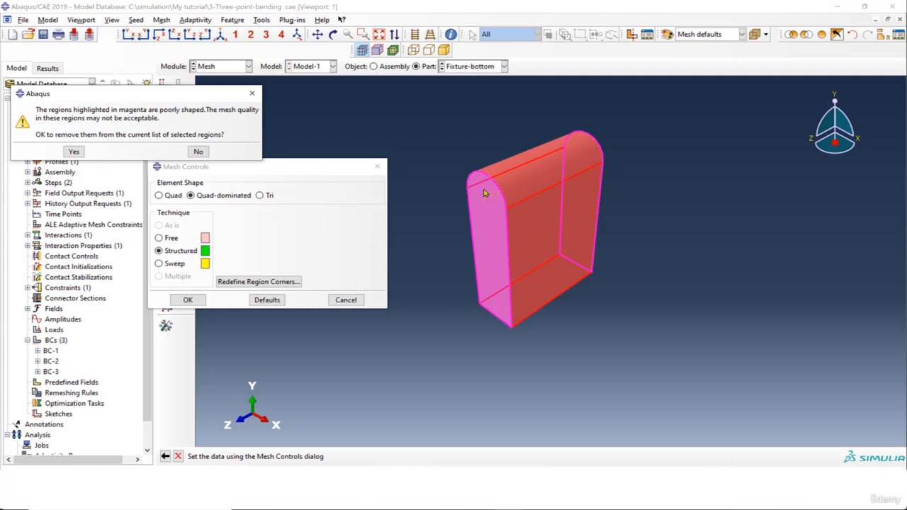
pyautogui.click(75, 152)
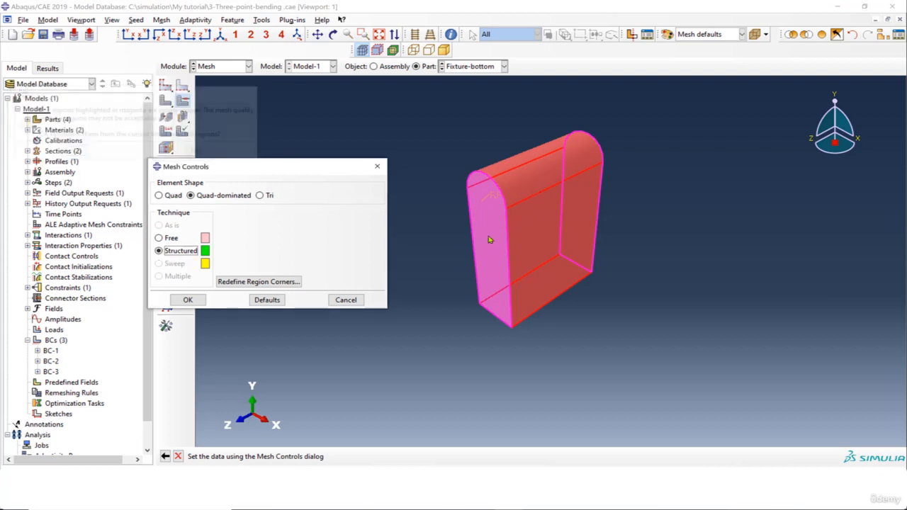
pyautogui.click(188, 300)
# - Seed all edges of Fixture-bottom with an approximate element size of 2 and mesh the part
pyautogui.click(182, 84)
pyautogui.moveTo(432, 112); pyautogui.dragTo(700, 411)
pyautogui.click(400, 456)
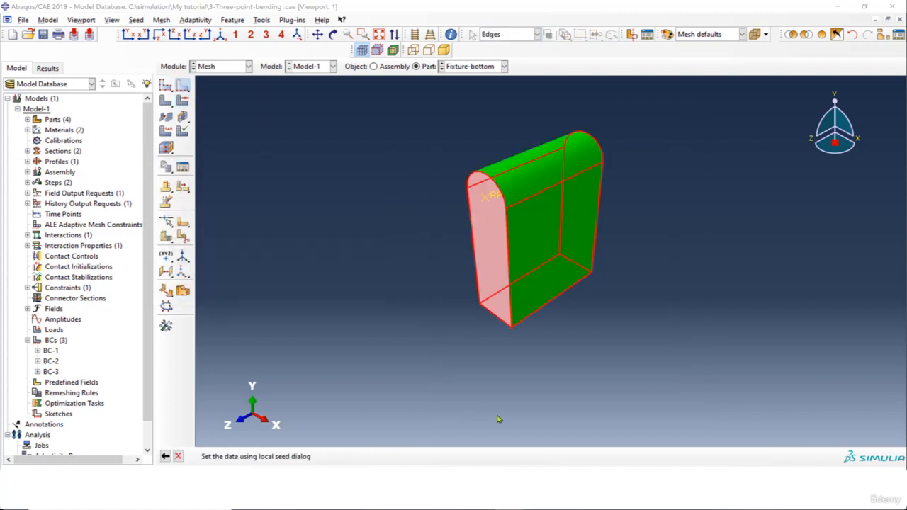
pyautogui.click(165, 360)
pyautogui.click(111, 361)
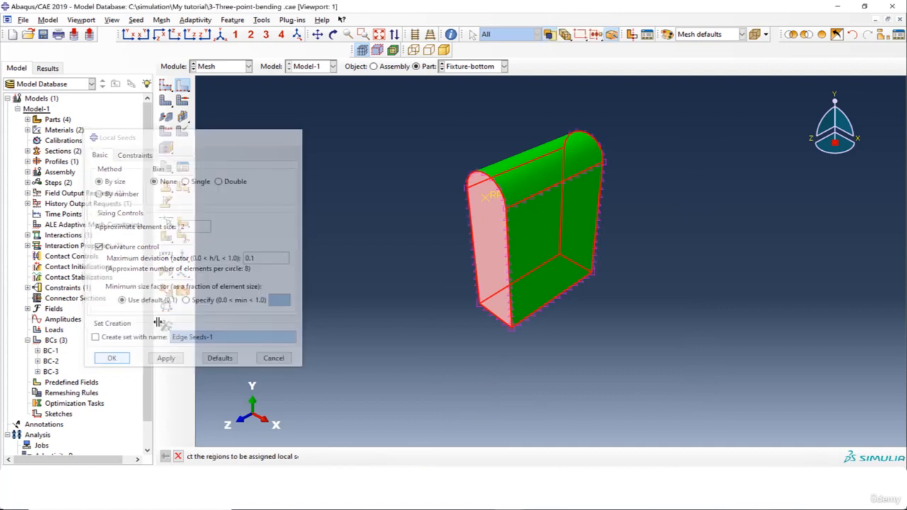
pyautogui.middleClick(280, 400)
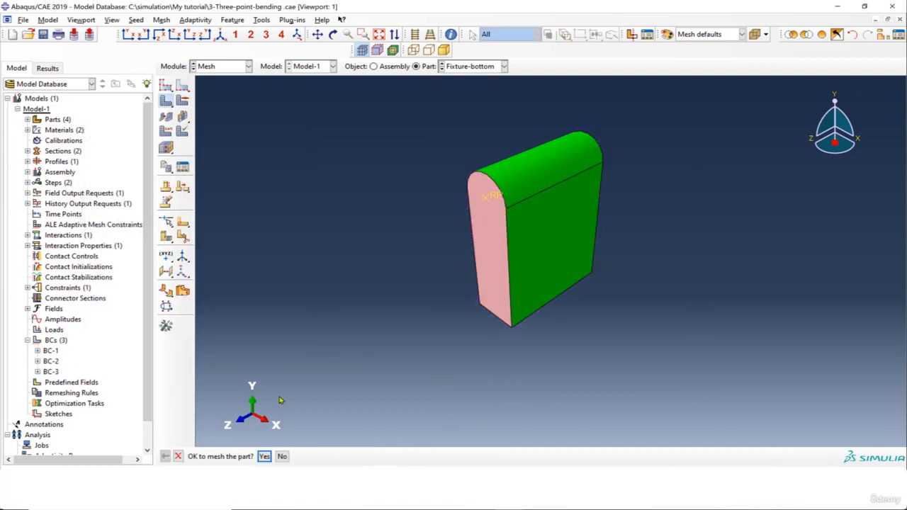
pyautogui.click(264, 457)
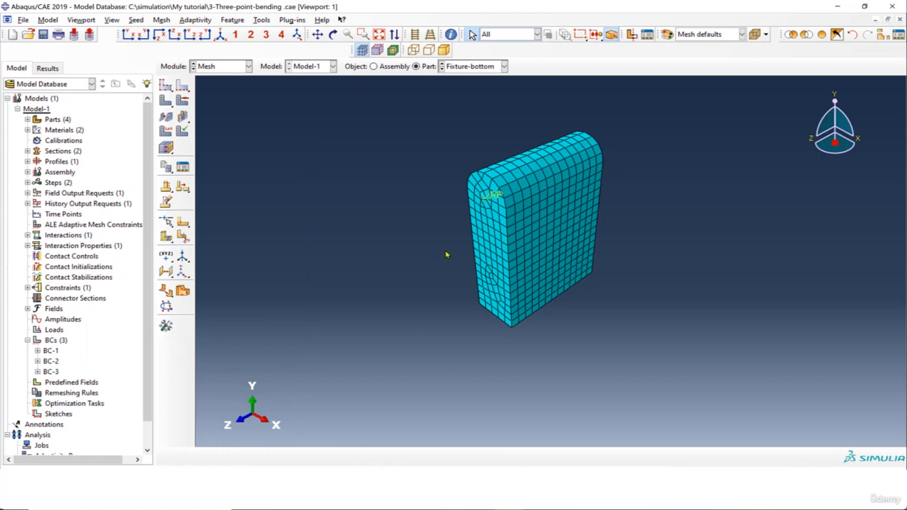
# - Assign the Structured quad-dominated meshing technique to the Fixture-top part's faces, excluding the two poorly shaped end faces
pyautogui.click(490, 68)
pyautogui.click(489, 101)
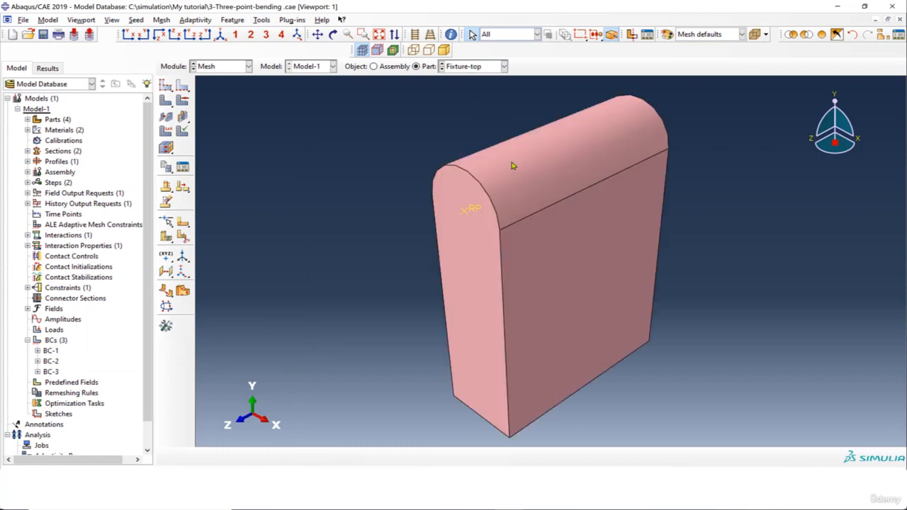
pyautogui.click(183, 85)
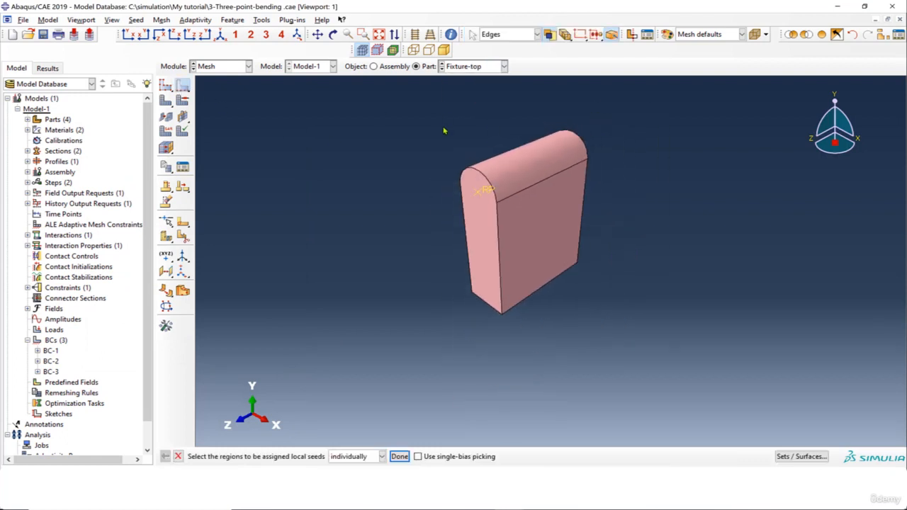
pyautogui.click(183, 101)
pyautogui.moveTo(414, 139); pyautogui.dragTo(658, 338)
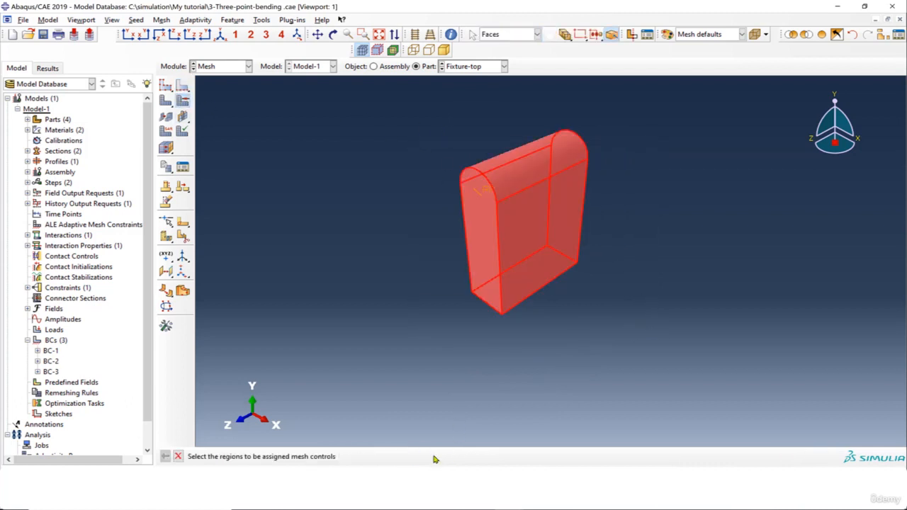
pyautogui.click(425, 457)
pyautogui.click(174, 251)
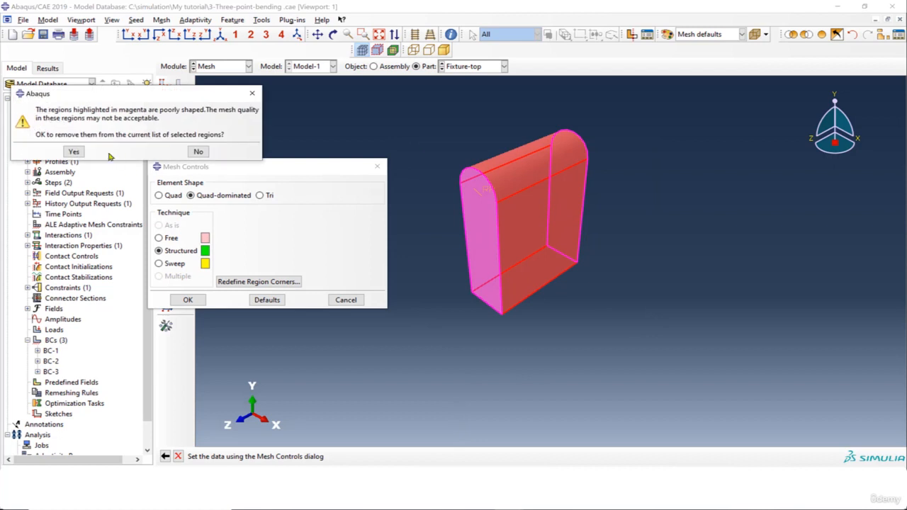
pyautogui.click(74, 152)
pyautogui.click(187, 300)
# - Seed all edges of Fixture-top with an approximate element size of 2 and mesh the part
pyautogui.click(183, 84)
pyautogui.moveTo(407, 117); pyautogui.dragTo(681, 344)
pyautogui.click(400, 456)
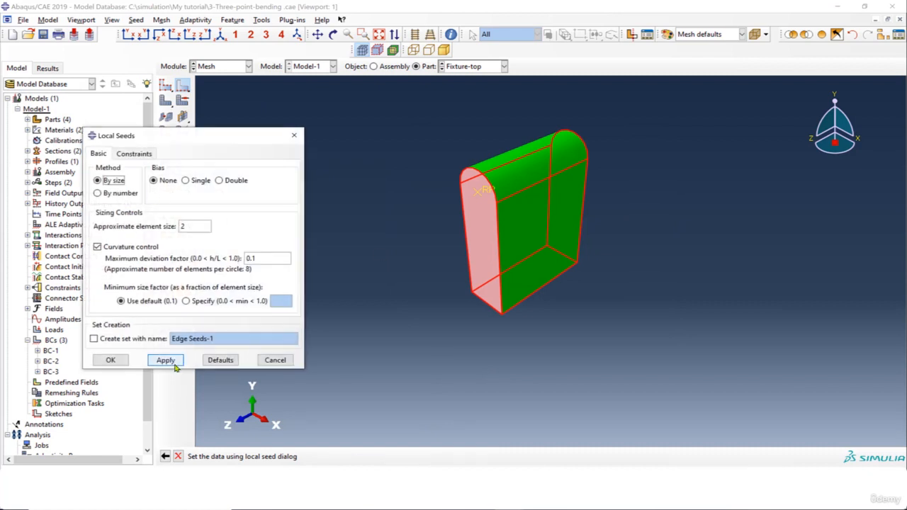
pyautogui.click(110, 360)
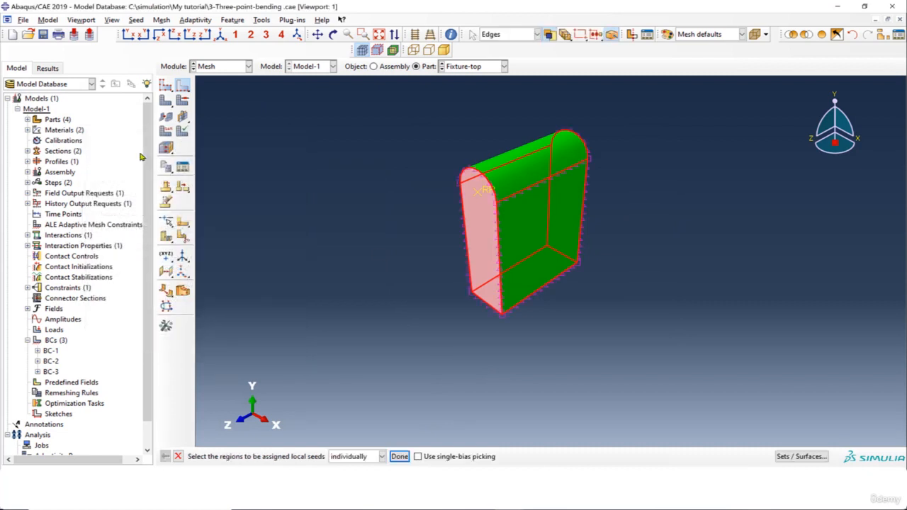
pyautogui.click(165, 115)
pyautogui.click(264, 457)
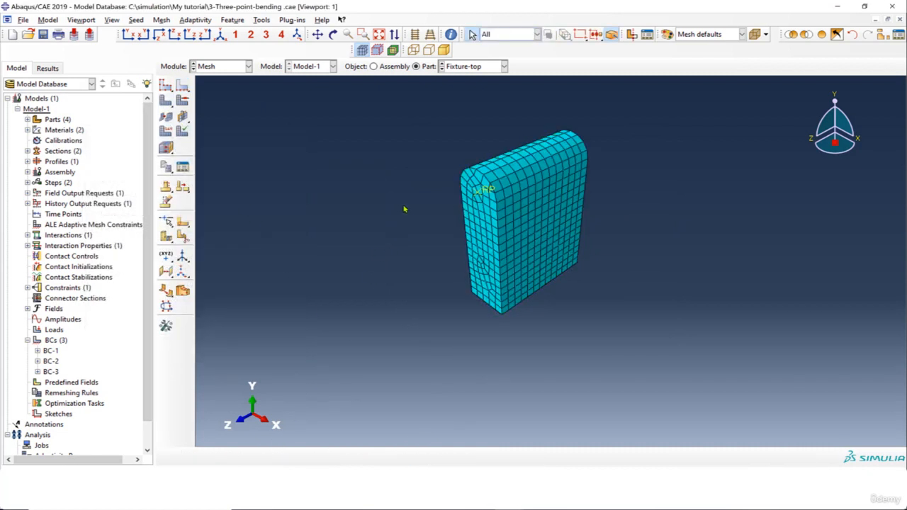
# - Seed all edges of the RC reinforcement part with an approximate element size of 2 and mesh it
pyautogui.click(469, 68)
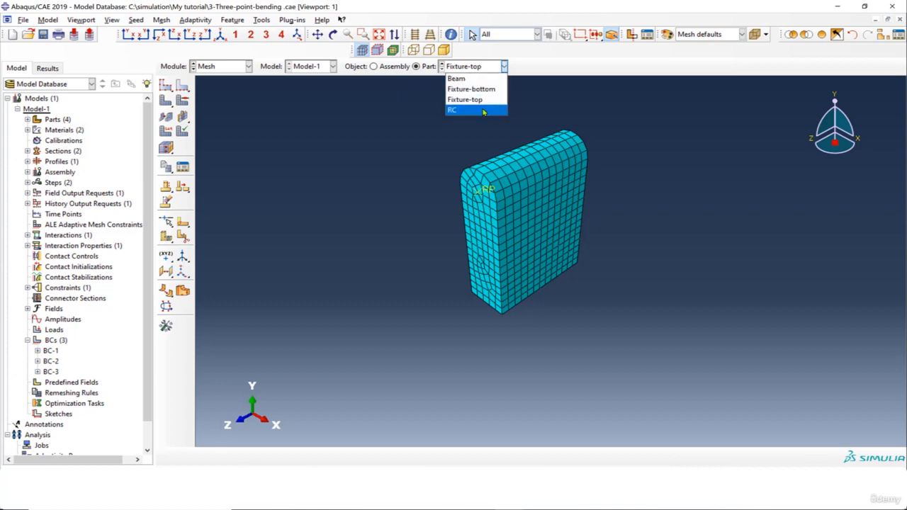
pyautogui.click(483, 111)
pyautogui.click(182, 84)
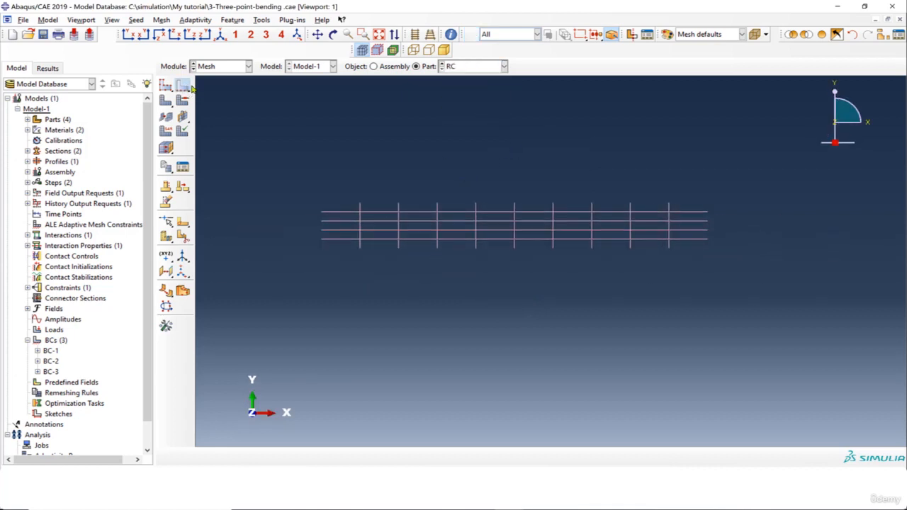
pyautogui.moveTo(717, 350); pyautogui.dragTo(801, 335)
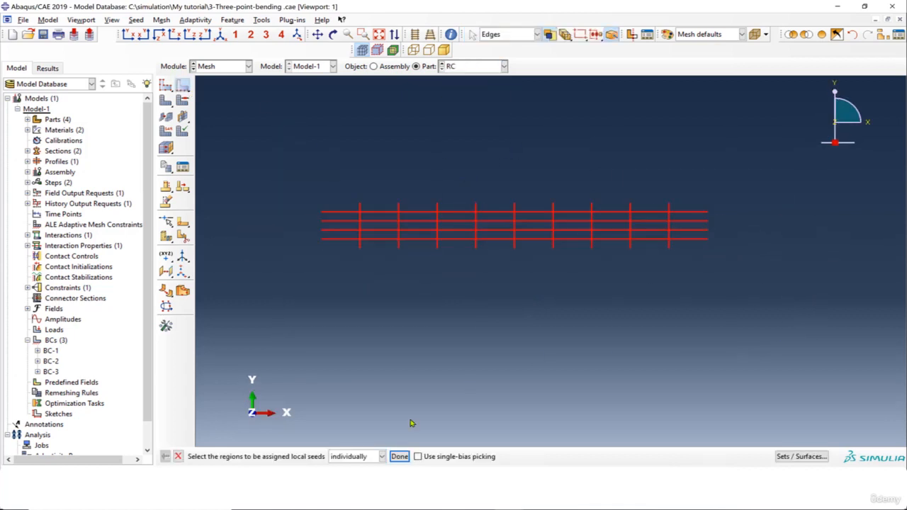
pyautogui.click(400, 457)
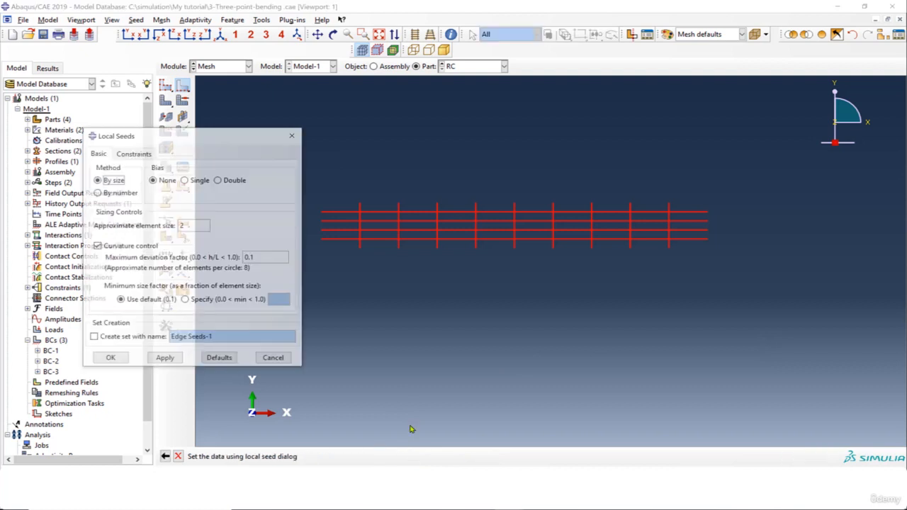
pyautogui.click(167, 360)
pyautogui.click(111, 360)
pyautogui.click(166, 100)
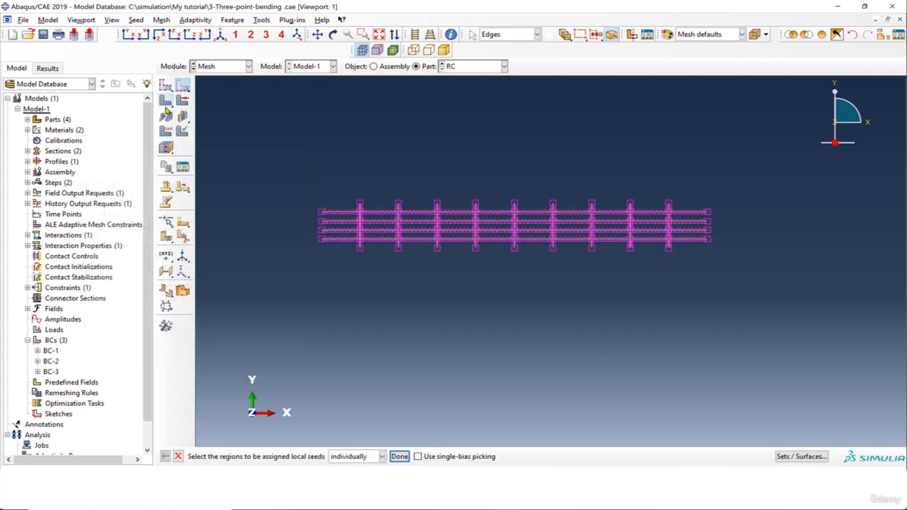
pyautogui.click(264, 456)
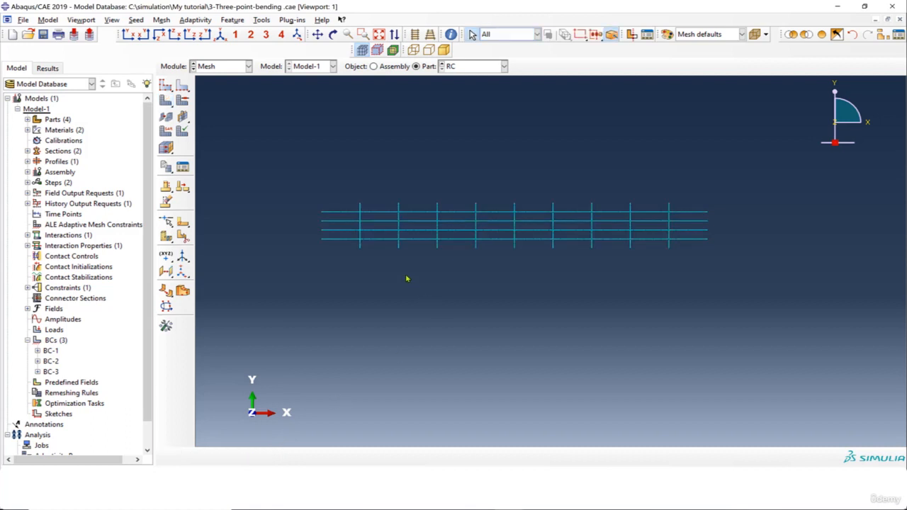
# - Display the meshed assembly with translucency to examine the reinforcement mesh inside the beam
pyautogui.click(374, 66)
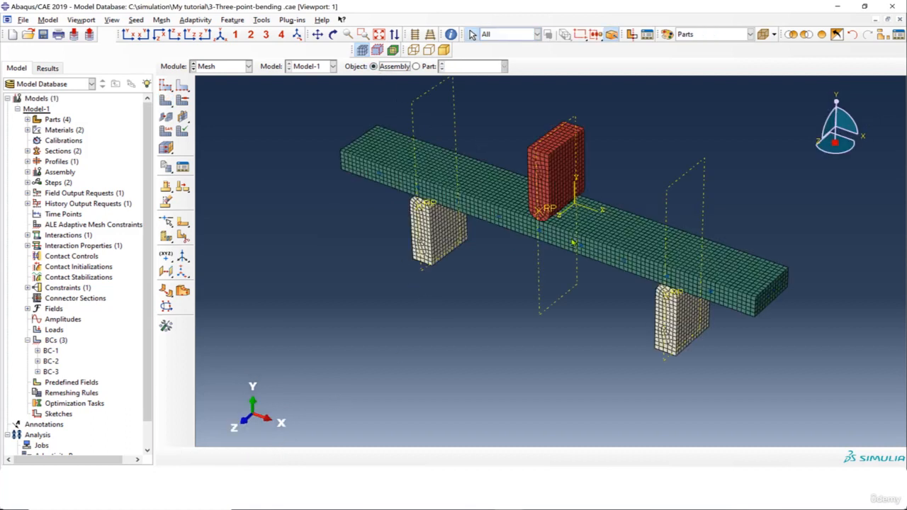
pyautogui.keyDown('ctrl'); pyautogui.keyDown('alt'); pyautogui.moveTo(614, 260); pyautogui.dragTo(632, 168); pyautogui.keyUp('alt'); pyautogui.keyUp('ctrl')
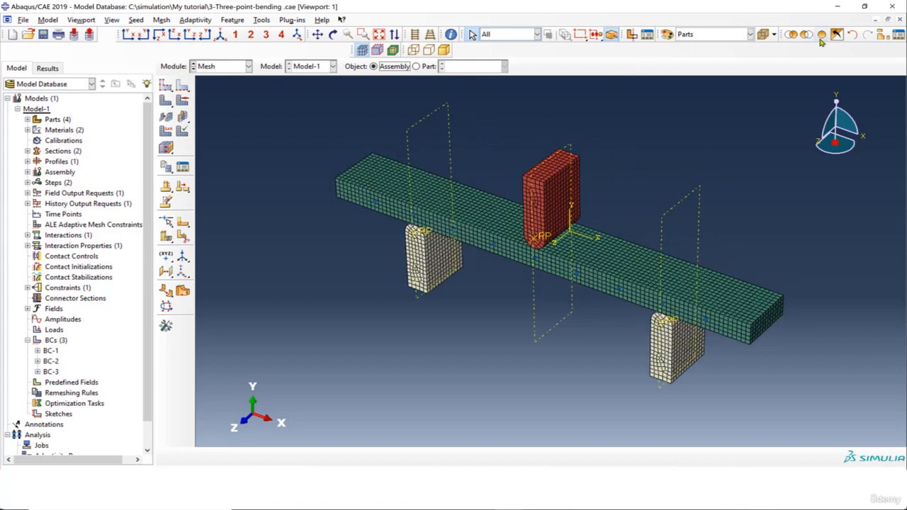
pyautogui.click(763, 34)
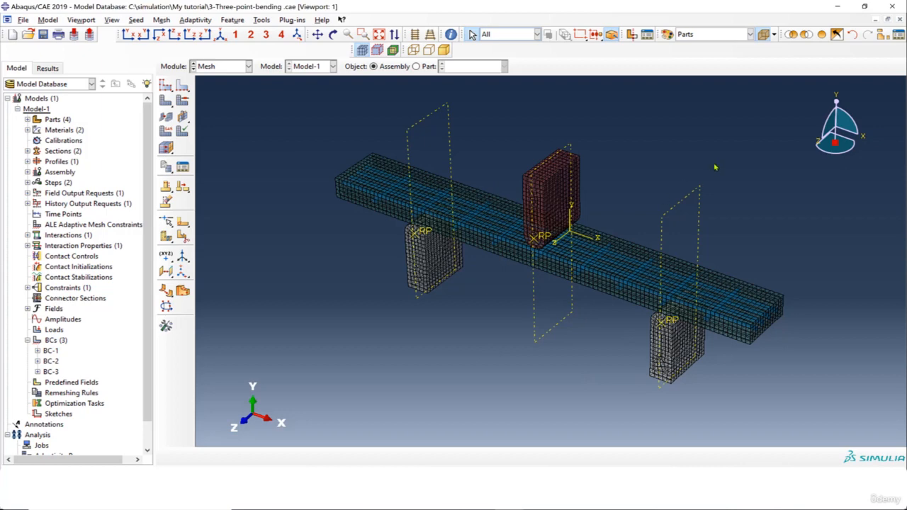
pyautogui.click(764, 35)
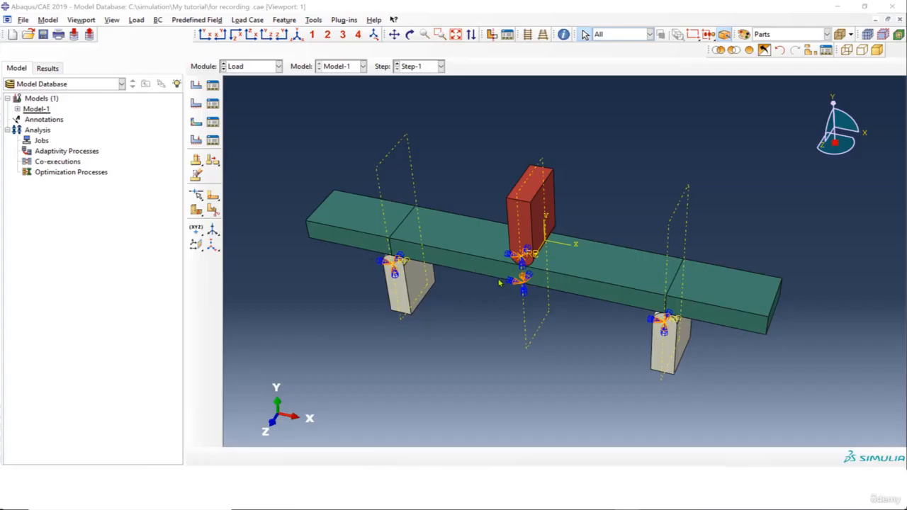
# - Create an analysis job named Three-point-bending-2 for Model-1 with the default job settings
pyautogui.rightClick(41, 142)
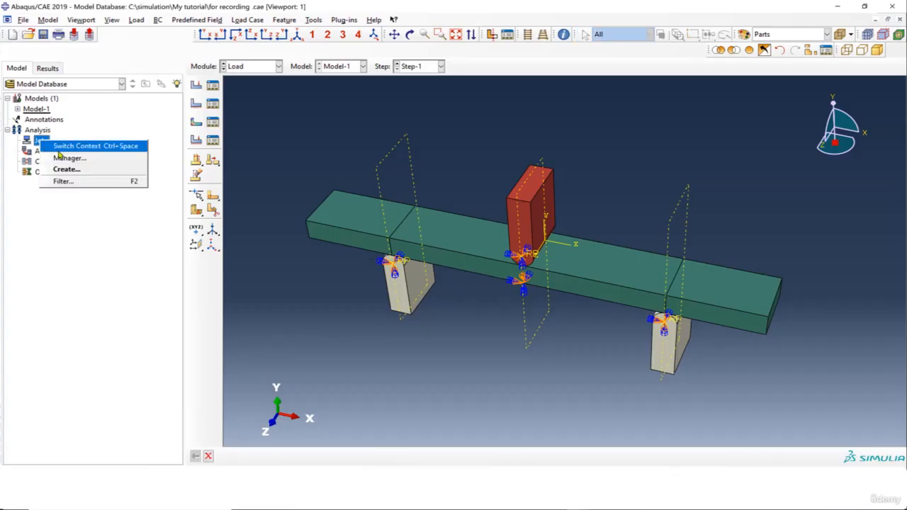
pyautogui.click(66, 168)
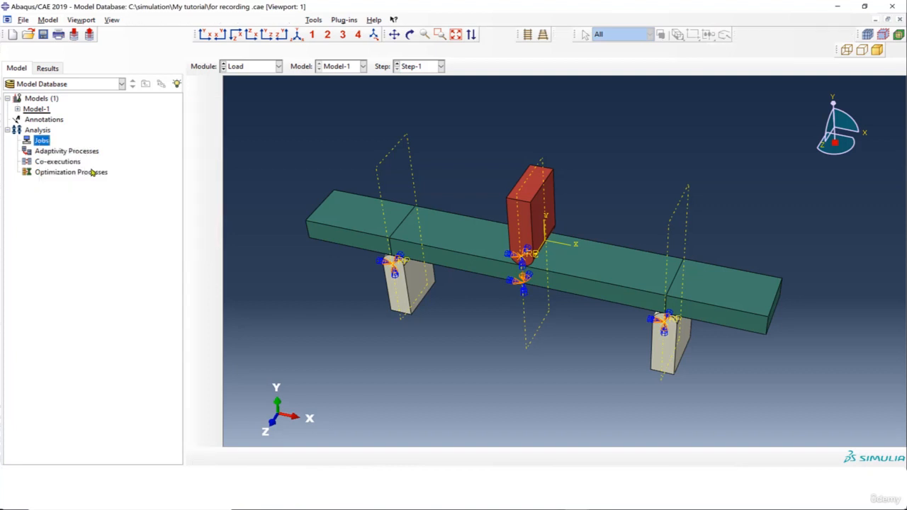
pyautogui.press('BackSpace')
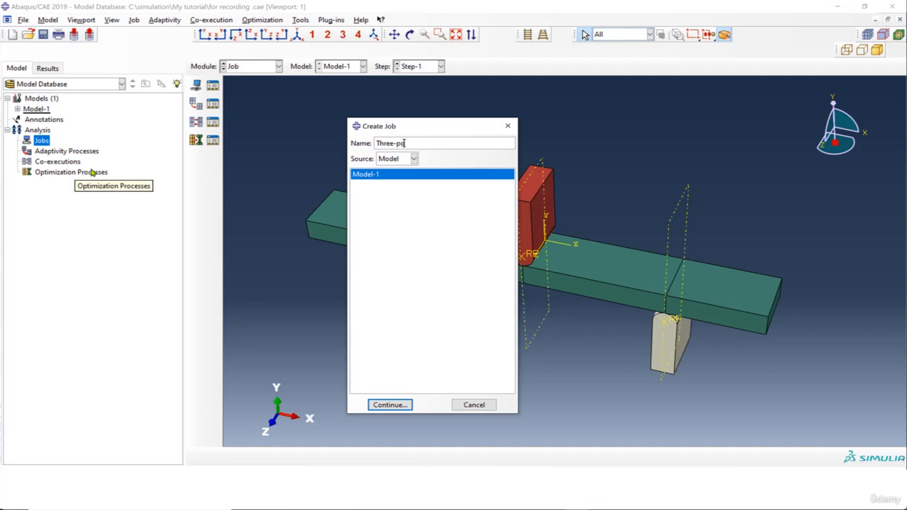
pyautogui.write('Three-point-bending-2')
pyautogui.click(397, 404)
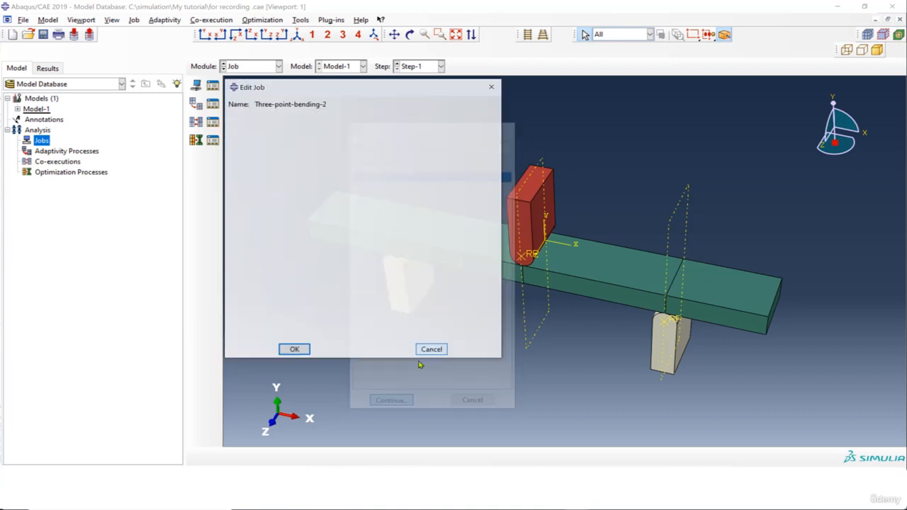
pyautogui.click(294, 349)
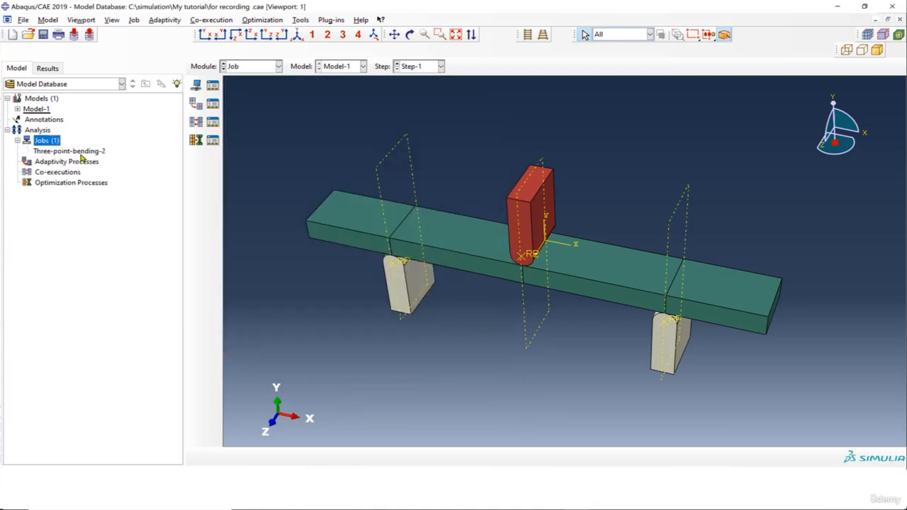
# - Submit the Three-point-bending-2 job for analysis
pyautogui.click(79, 151)
pyautogui.rightClick(78, 150)
pyautogui.click(113, 233)
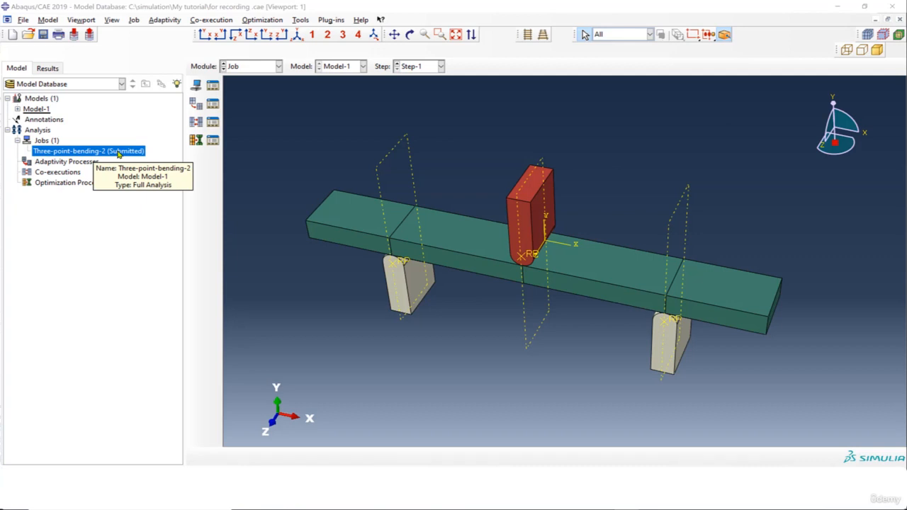
# - Monitor the Three-point-bending-2 job until it finishes, reviewing its increments and log in an enlarged monitor, then dismiss the monitor
pyautogui.rightClick(119, 153)
pyautogui.click(162, 259)
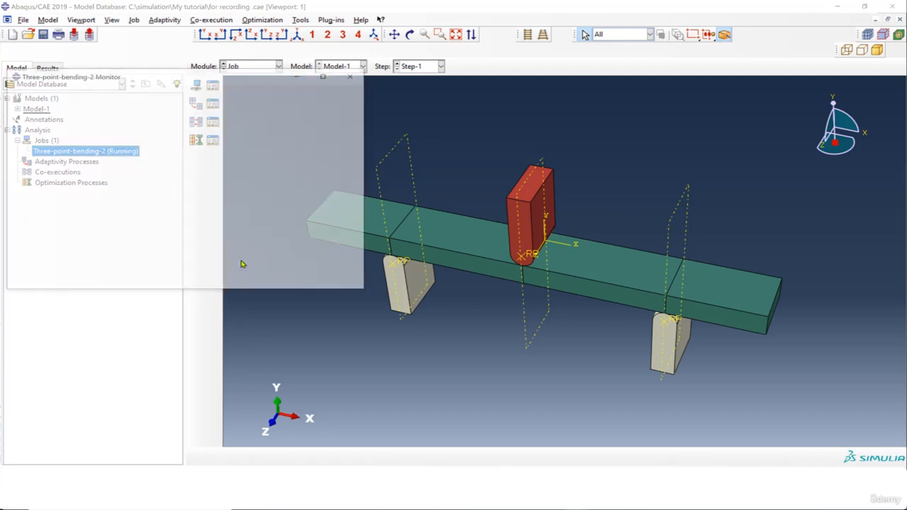
pyautogui.moveTo(188, 85); pyautogui.dragTo(354, 82)
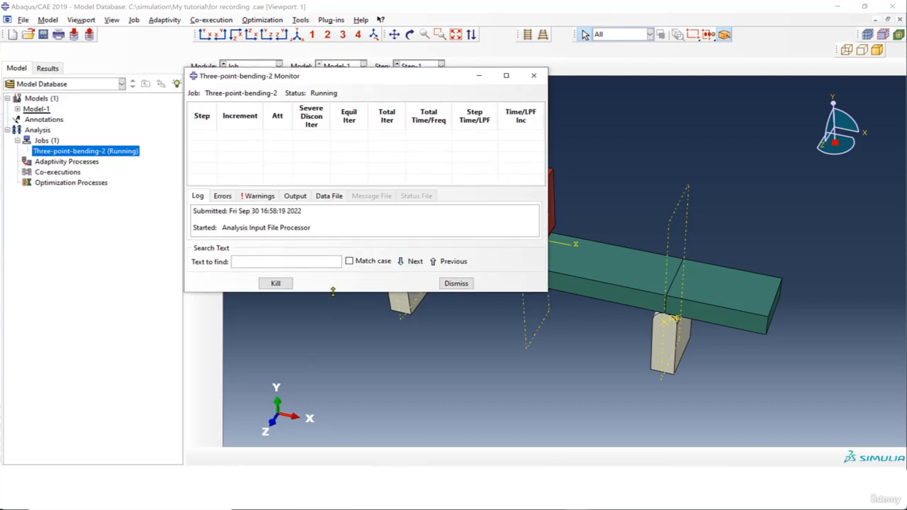
pyautogui.moveTo(332, 292); pyautogui.dragTo(343, 390)
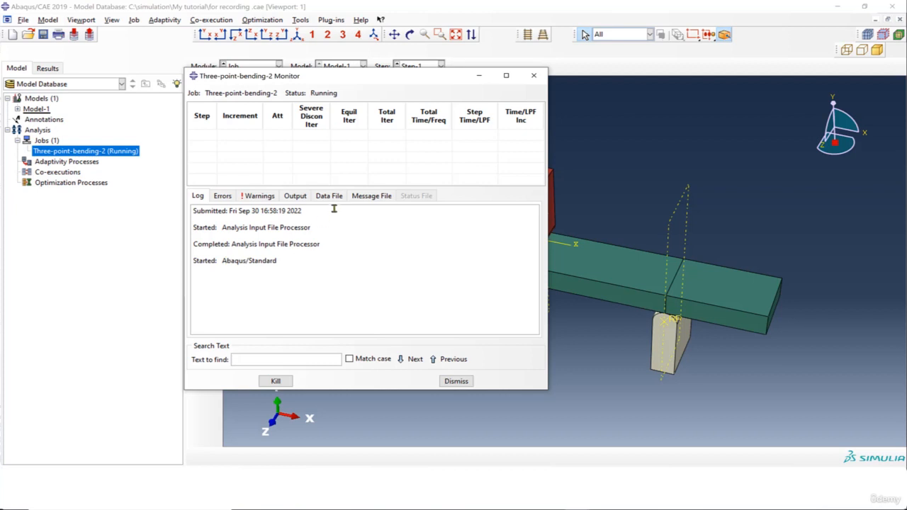
pyautogui.moveTo(343, 187); pyautogui.dragTo(336, 232)
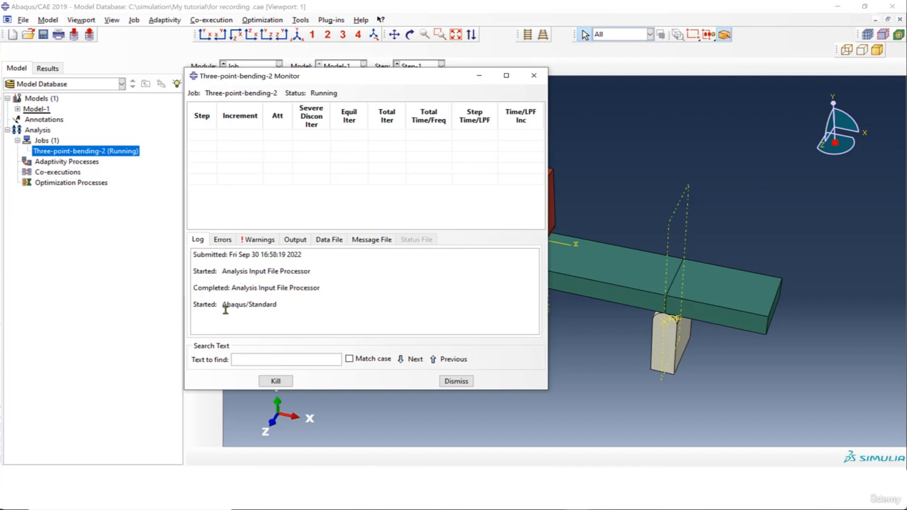
pyautogui.moveTo(257, 77); pyautogui.dragTo(299, 85)
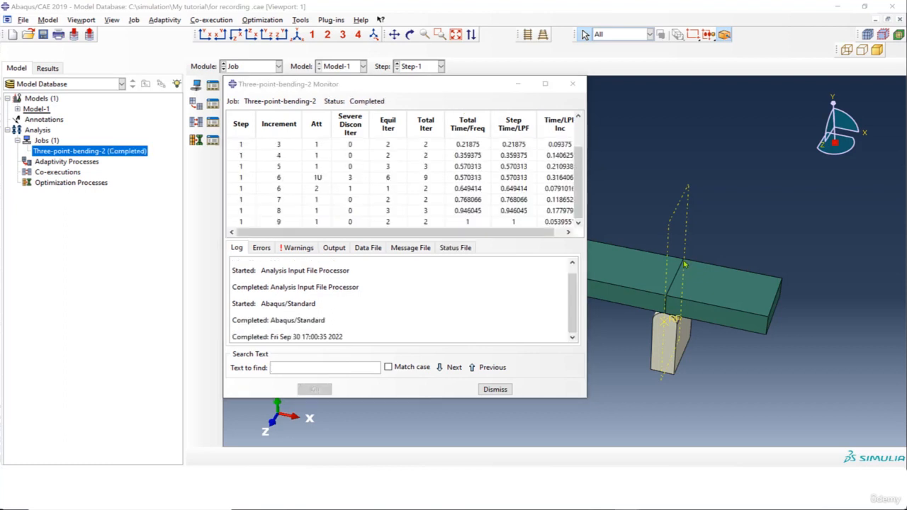
pyautogui.click(580, 190)
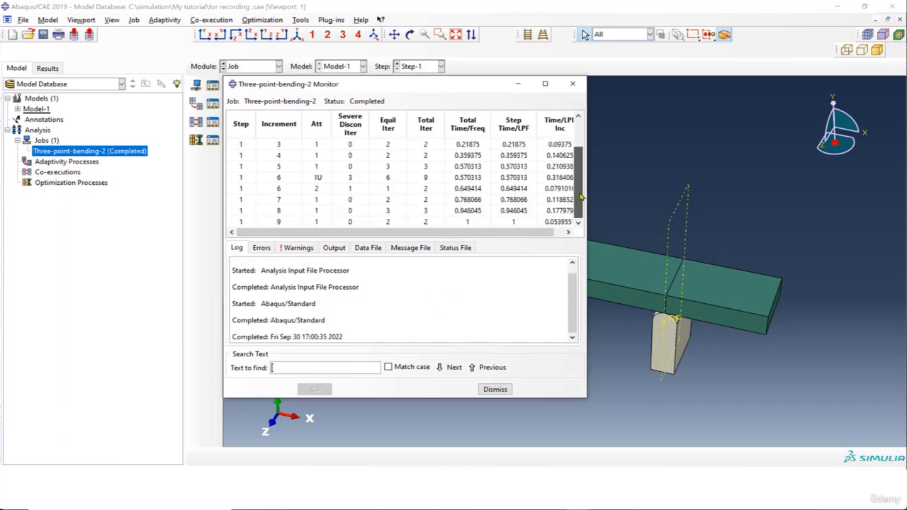
pyautogui.click(495, 390)
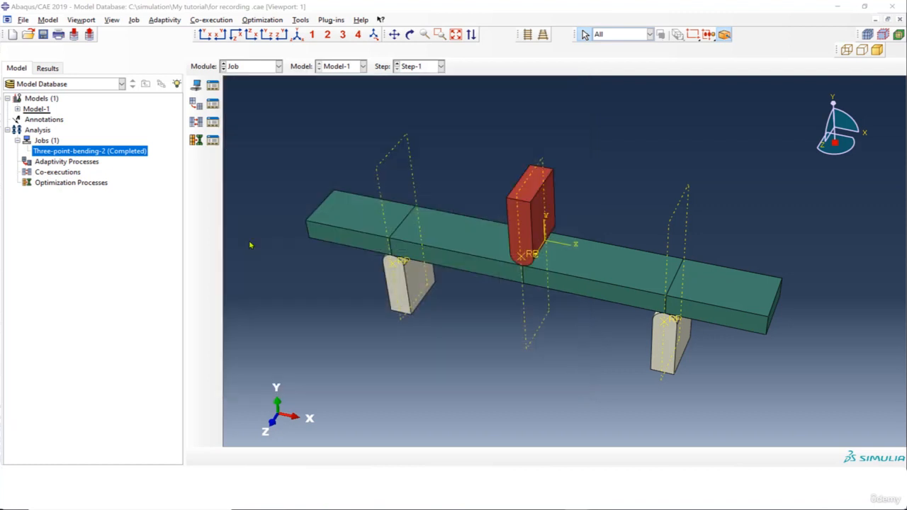
# - Open the results of the Three-point-bending-2 job and plot the Mises stress contours on the deformed shape
pyautogui.rightClick(104, 156)
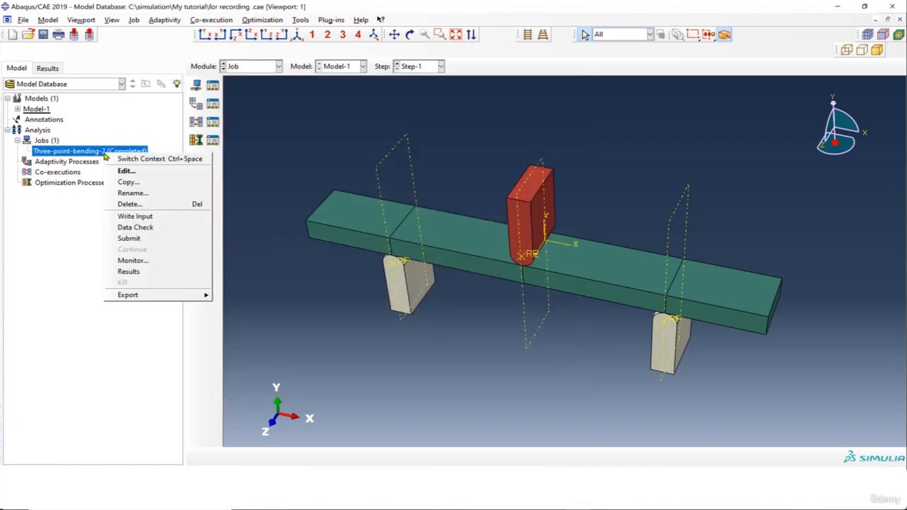
pyautogui.click(147, 271)
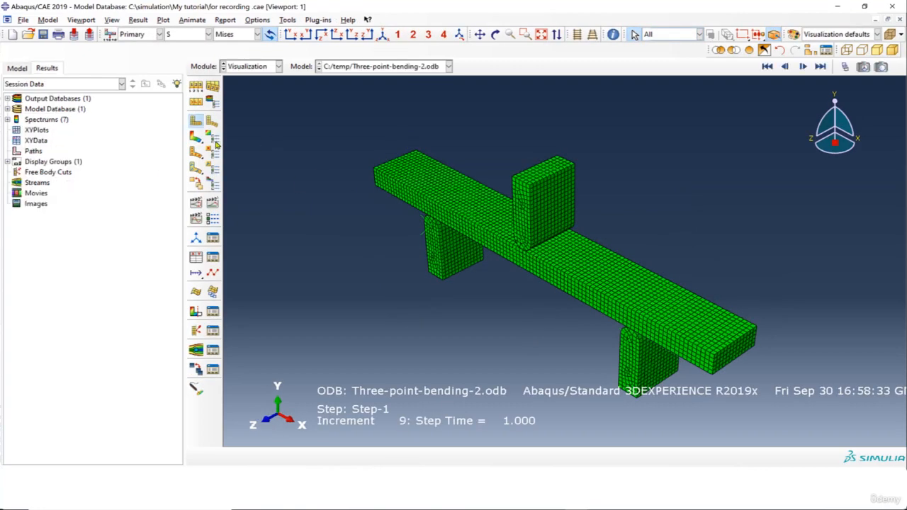
pyautogui.click(196, 137)
pyautogui.keyDown('ctrl'); pyautogui.keyDown('alt'); pyautogui.moveTo(537, 311); pyautogui.dragTo(601, 251); pyautogui.keyUp('alt'); pyautogui.keyUp('ctrl')
pyautogui.scroll(3, 600, 253)
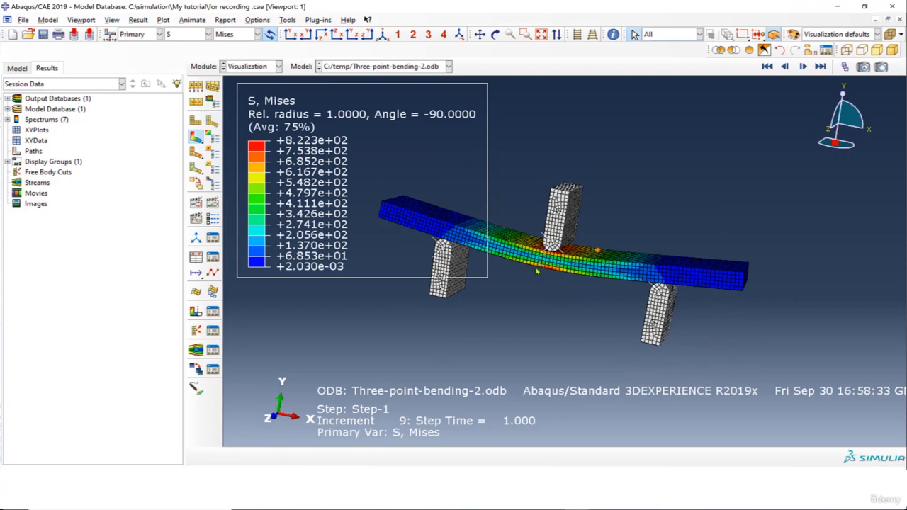
pyautogui.scroll(-3, 503, 280)
pyautogui.keyDown('ctrl'); pyautogui.keyDown('alt'); pyautogui.moveTo(545, 263); pyautogui.dragTo(571, 273); pyautogui.keyUp('alt'); pyautogui.keyUp('ctrl')
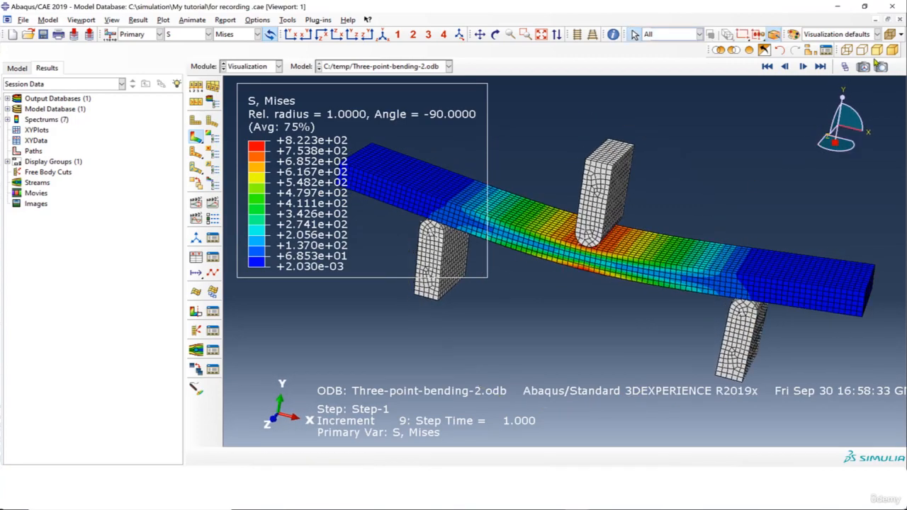
# - Make the contour plot translucent and render the beam profiles at a scale factor of 1
pyautogui.keyDown('ctrl'); pyautogui.keyDown('alt'); pyautogui.moveTo(624, 220); pyautogui.dragTo(651, 267); pyautogui.keyUp('alt'); pyautogui.keyUp('ctrl')
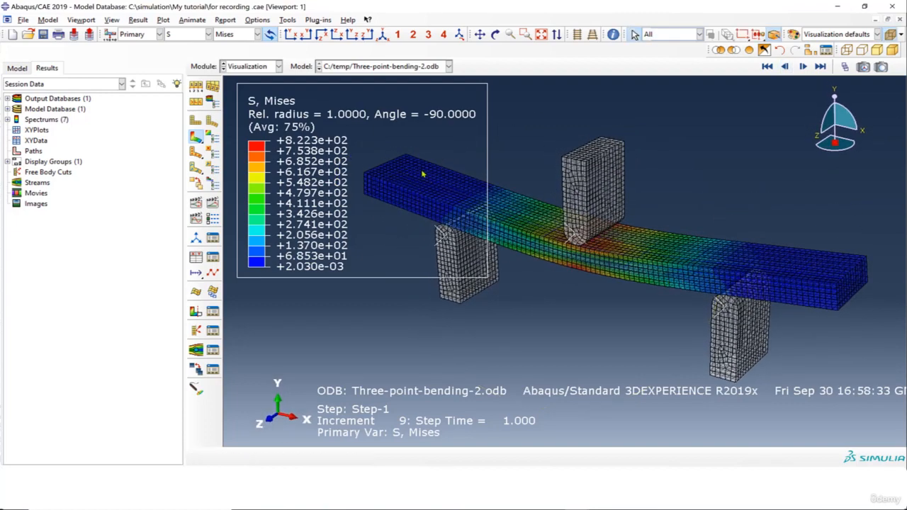
pyautogui.click(112, 19)
pyautogui.click(191, 227)
pyautogui.click(123, 248)
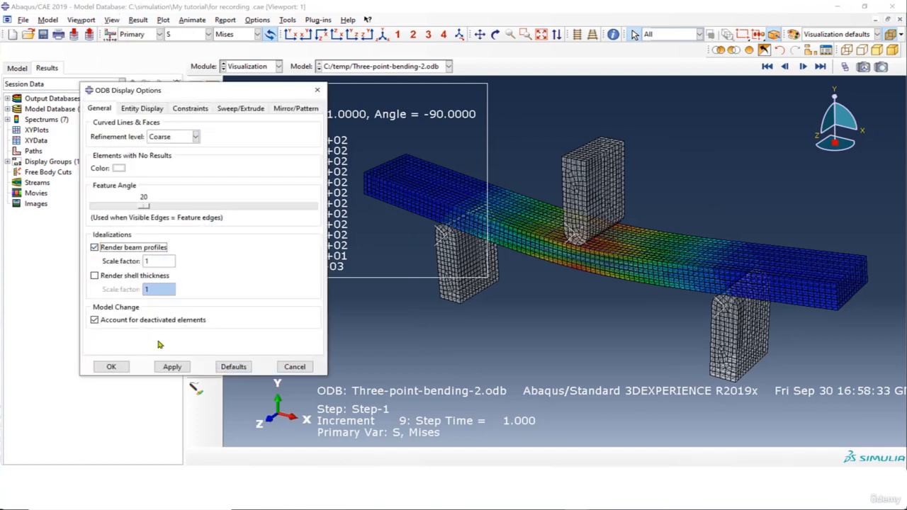
pyautogui.click(172, 366)
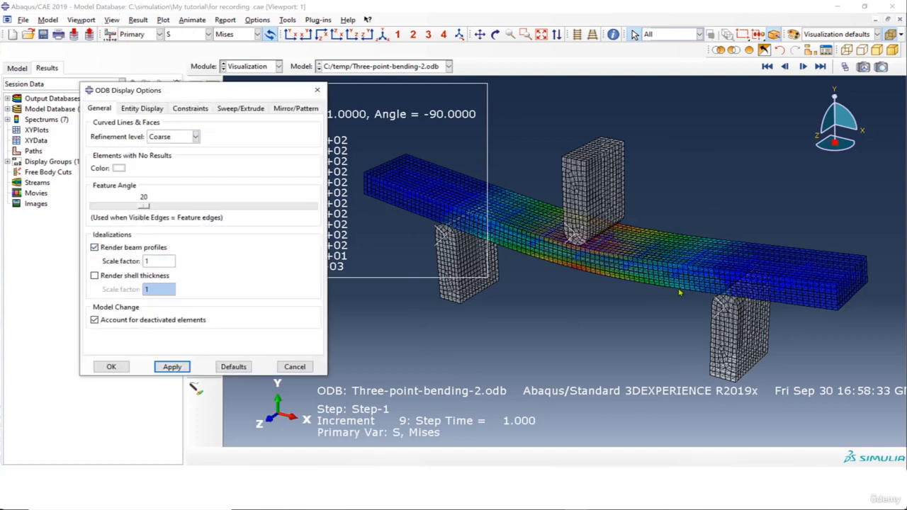
pyautogui.click(111, 366)
# - Set the plot's visible edges to No edges and examine the embedded reinforcement inside the bent beam
pyautogui.keyDown('ctrl'); pyautogui.keyDown('alt'); pyautogui.moveTo(834, 304); pyautogui.dragTo(618, 272); pyautogui.keyUp('alt'); pyautogui.keyUp('ctrl')
pyautogui.click(196, 137)
pyautogui.click(312, 186)
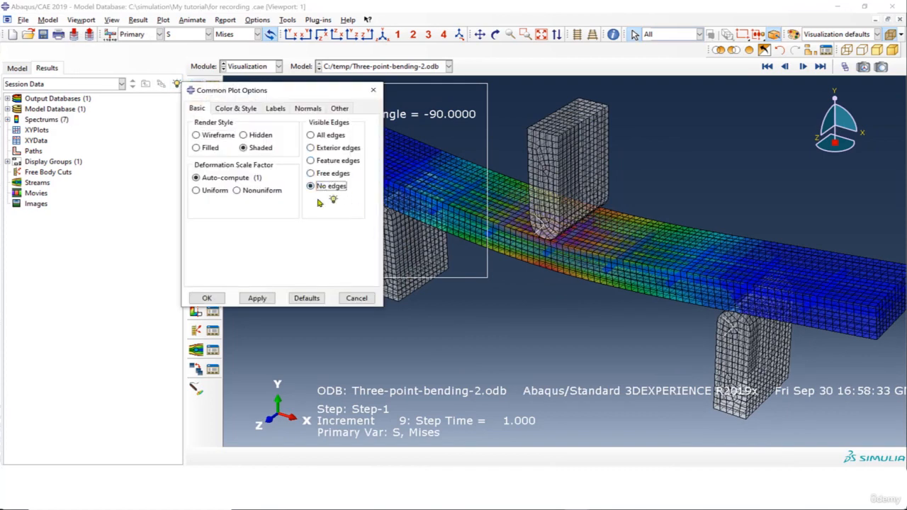
pyautogui.click(263, 296)
pyautogui.click(193, 304)
pyautogui.keyDown('ctrl'); pyautogui.keyDown('alt'); pyautogui.moveTo(496, 220); pyautogui.dragTo(599, 272); pyautogui.keyUp('alt'); pyautogui.keyUp('ctrl')
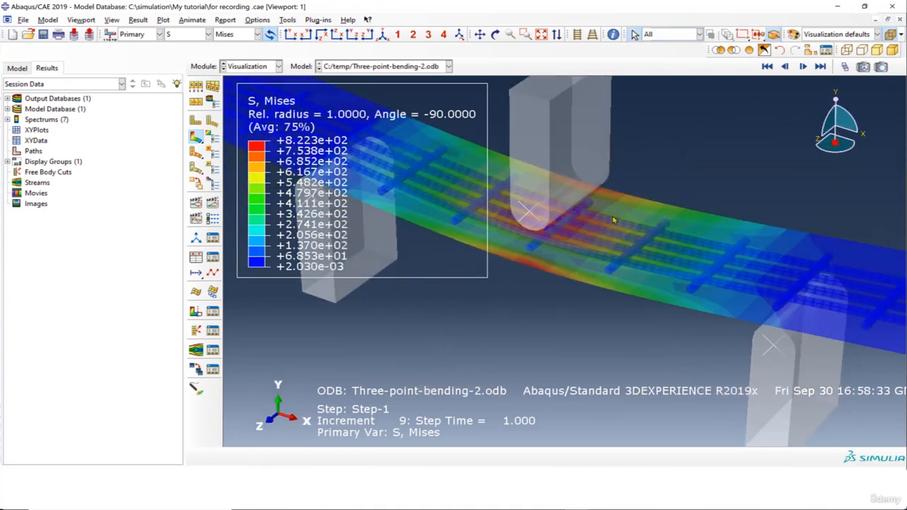
pyautogui.scroll(-5, 639, 267)
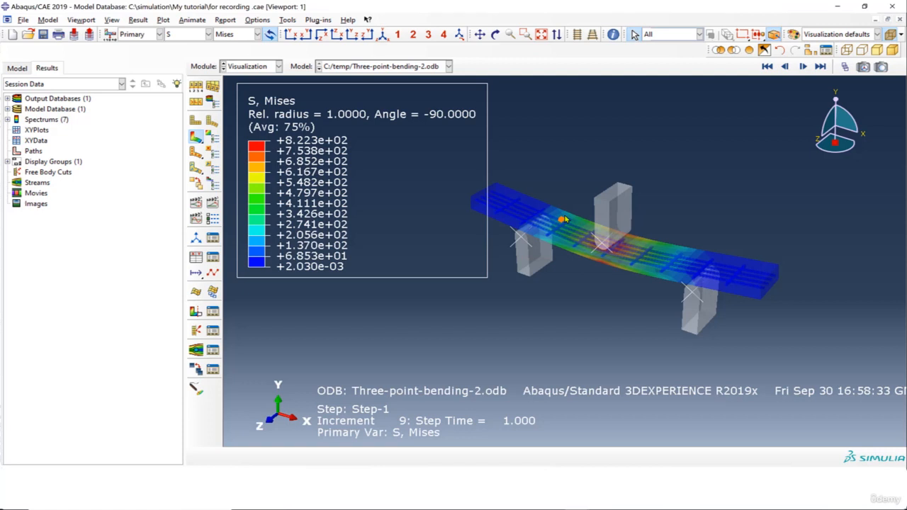
pyautogui.moveTo(677, 238); pyautogui.dragTo(596, 224)
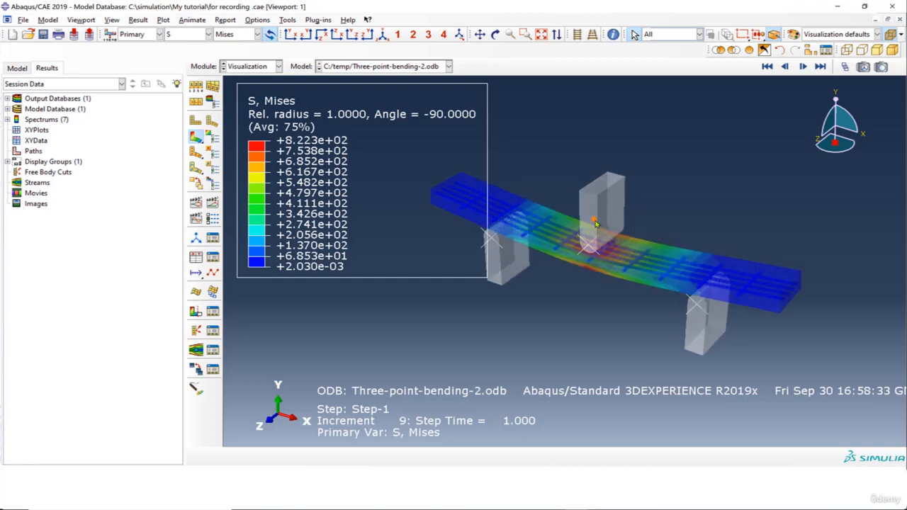
pyautogui.scroll(2, 596, 225)
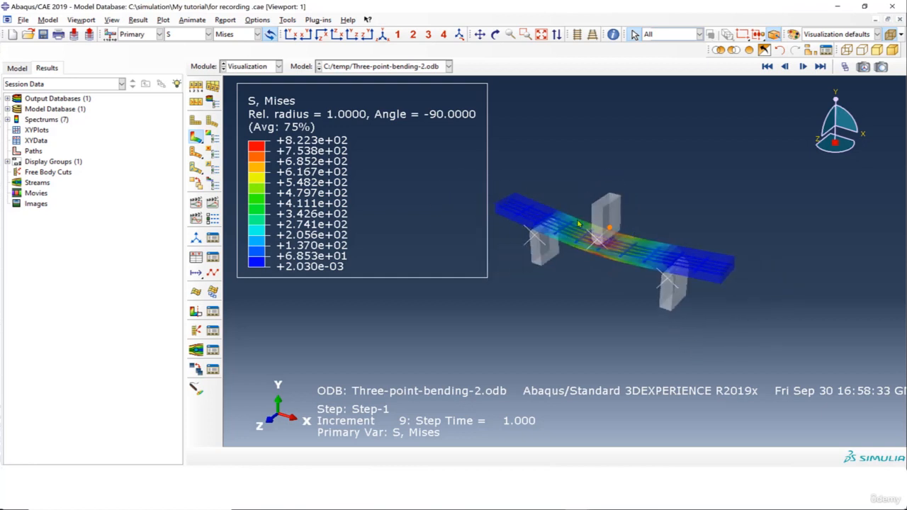
pyautogui.scroll(-4, 578, 224)
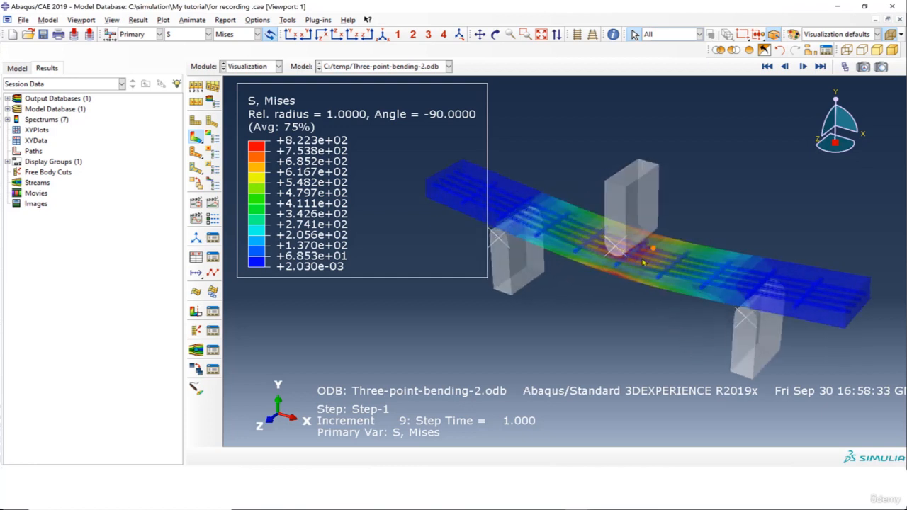
# - Turn off translucency and remove the loading fixture and both supports from the display as part instances
pyautogui.click(734, 50)
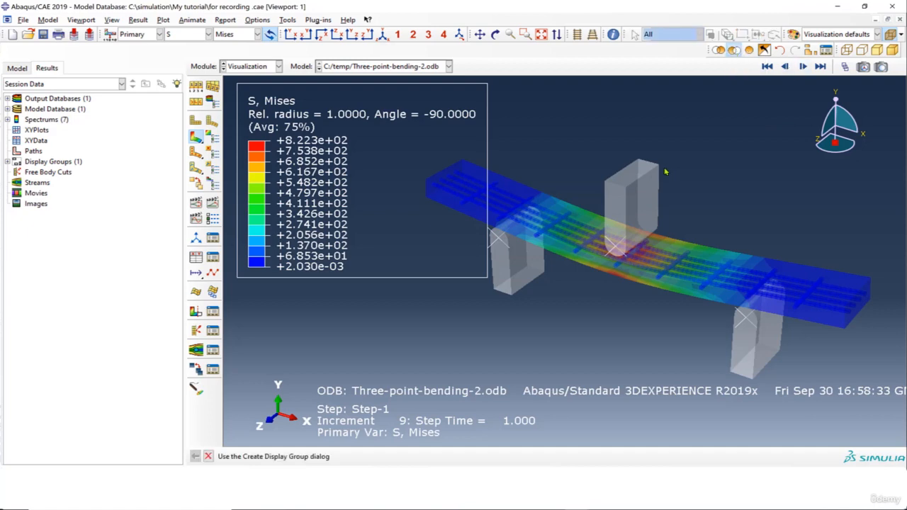
pyautogui.click(892, 34)
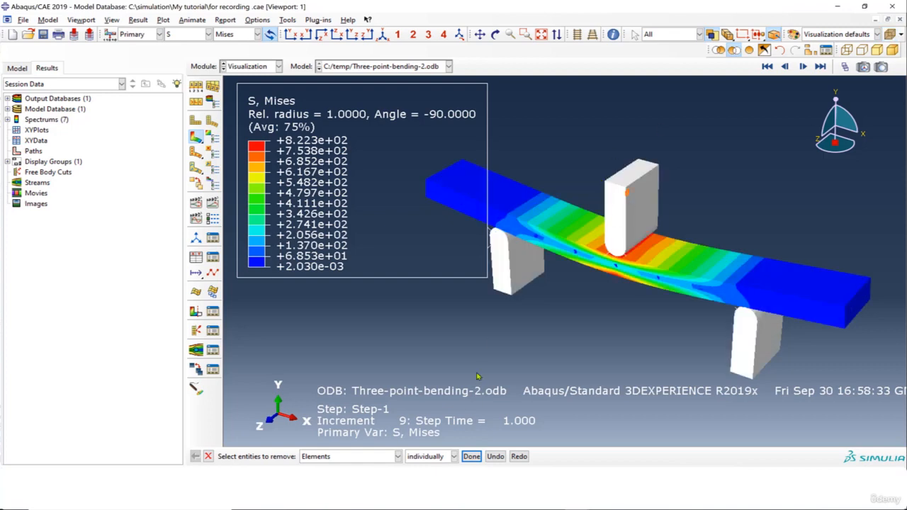
pyautogui.click(398, 456)
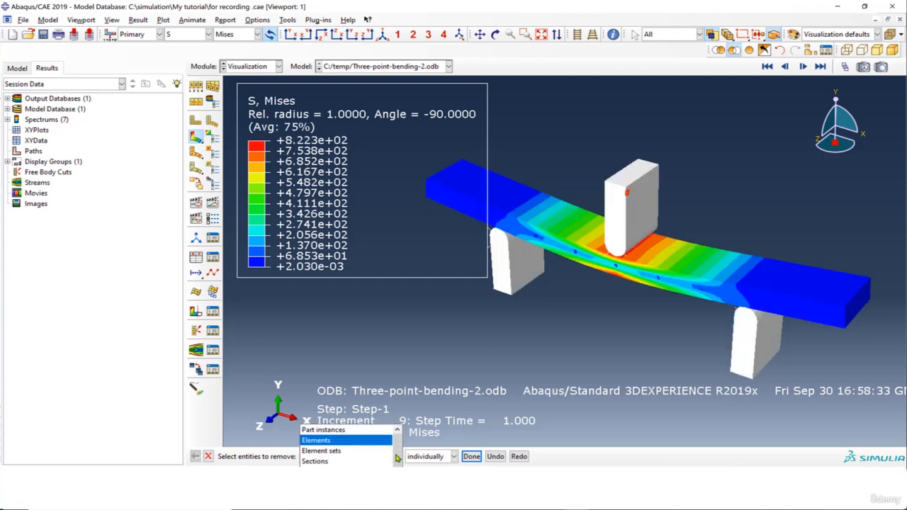
pyautogui.click(345, 433)
pyautogui.click(640, 214)
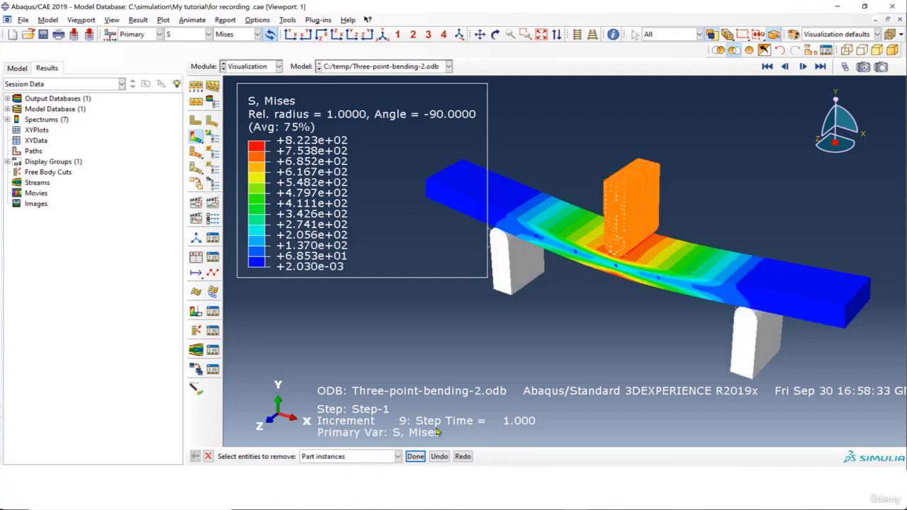
pyautogui.click(413, 461)
pyautogui.click(509, 275)
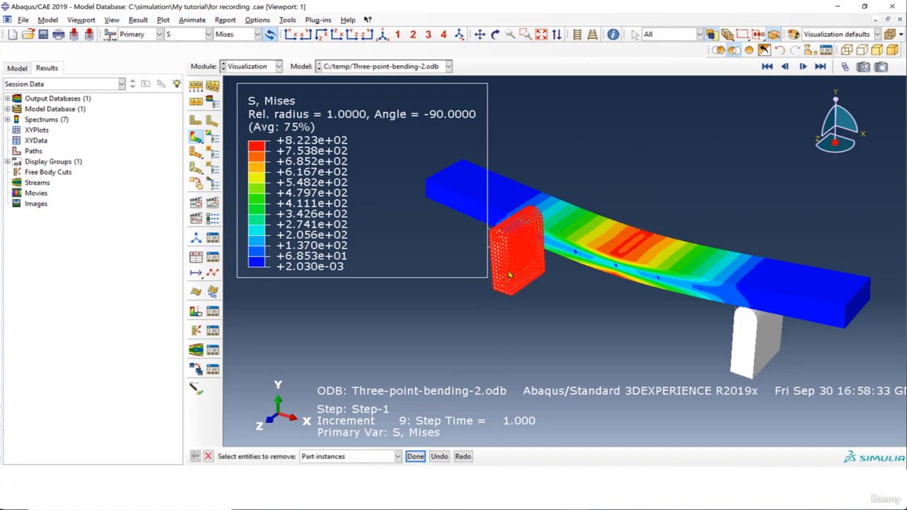
pyautogui.click(415, 456)
pyautogui.click(757, 333)
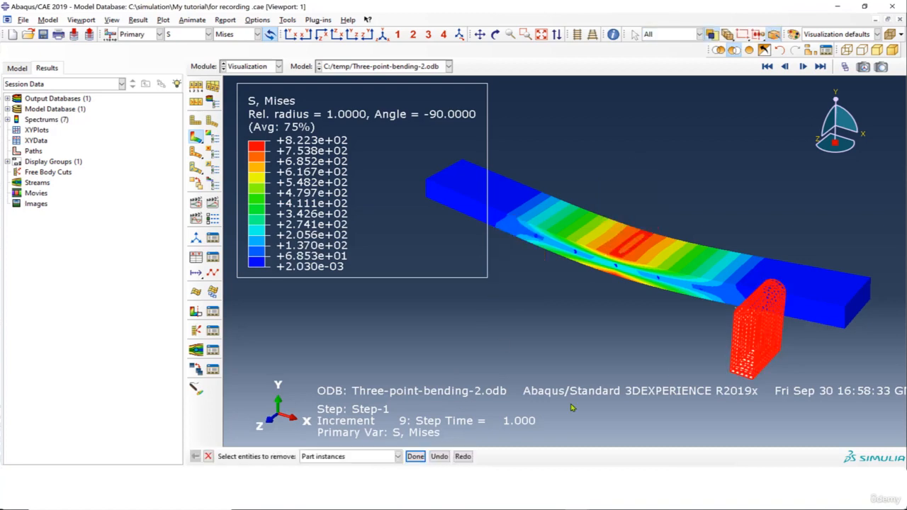
pyautogui.click(415, 457)
# - Remove the beam part instance from the display and examine the Mises stress in the isolated reinforcement
pyautogui.click(745, 279)
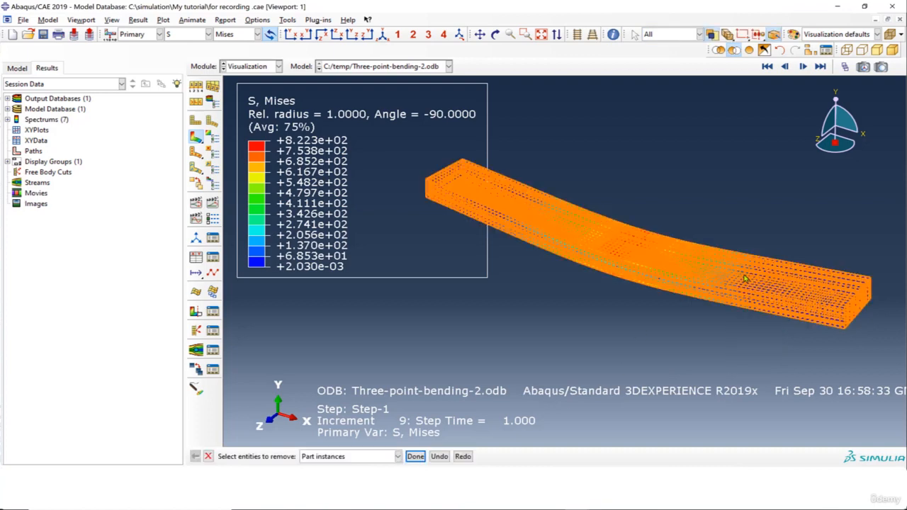
pyautogui.click(744, 279)
pyautogui.click(416, 457)
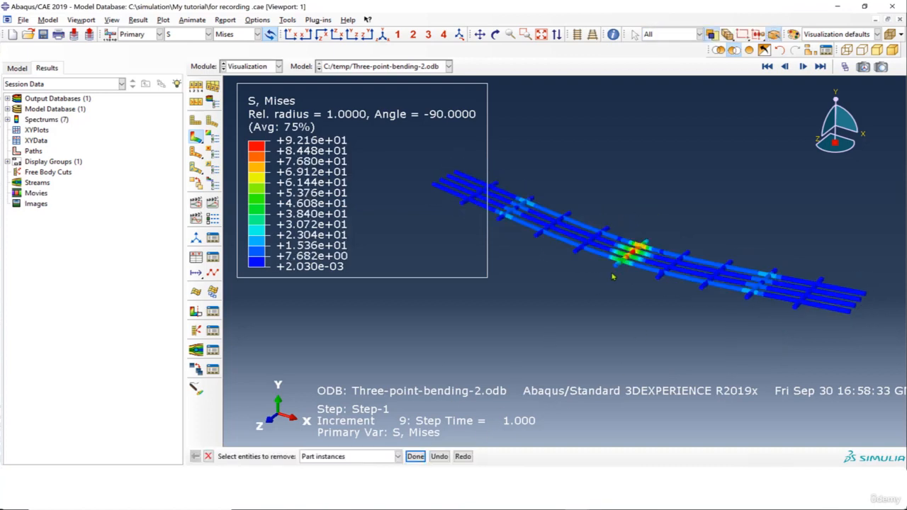
pyautogui.keyDown('ctrl'); pyautogui.keyDown('alt'); pyautogui.moveTo(608, 273); pyautogui.dragTo(638, 259); pyautogui.keyUp('alt'); pyautogui.keyUp('ctrl')
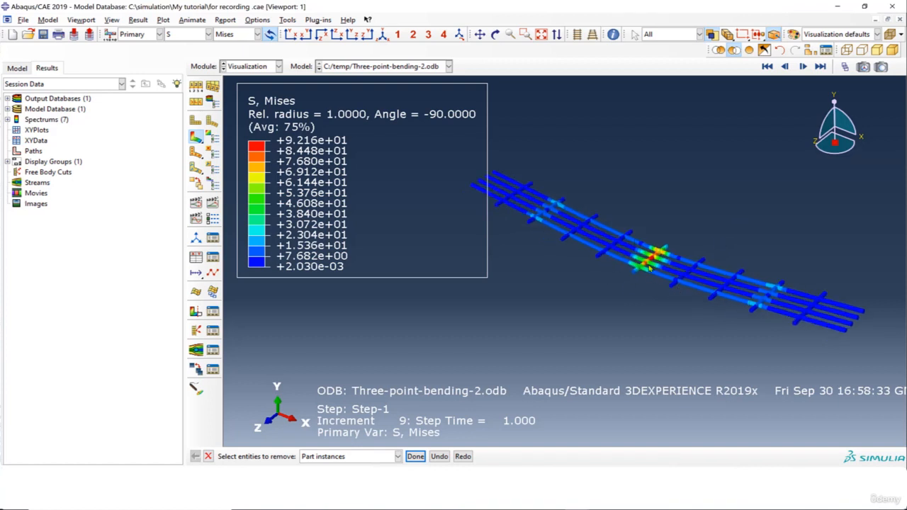
# - Examine the Mises stress in the isolated reinforcement and switch its contour plot to displacement magnitude (U)
pyautogui.scroll(2, 656, 264)
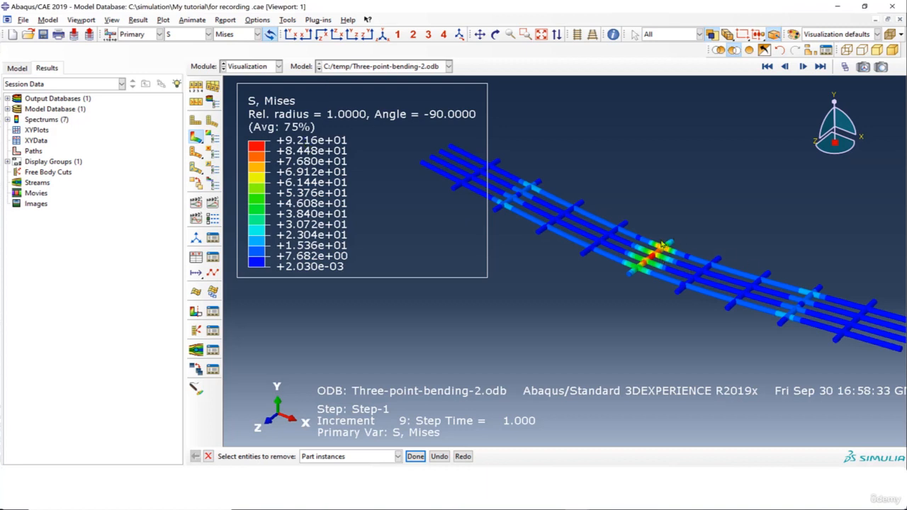
pyautogui.scroll(-2, 663, 245)
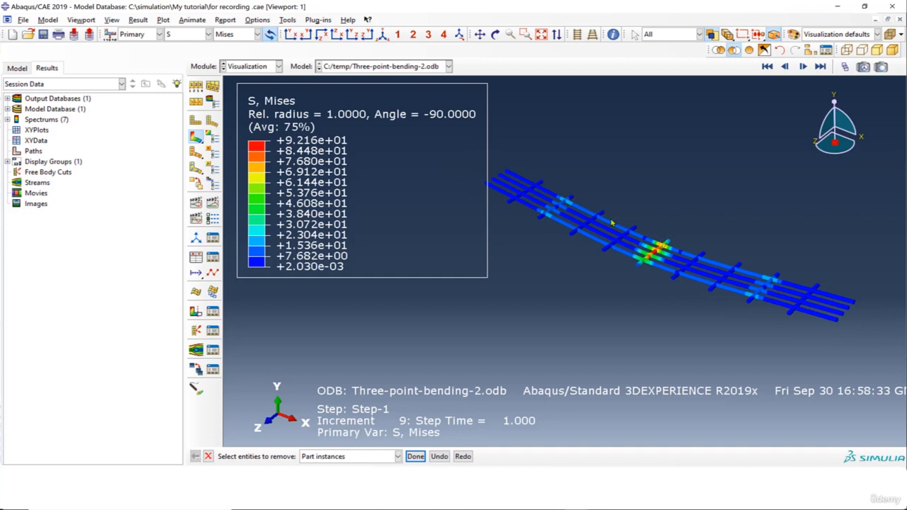
pyautogui.scroll(2, 667, 223)
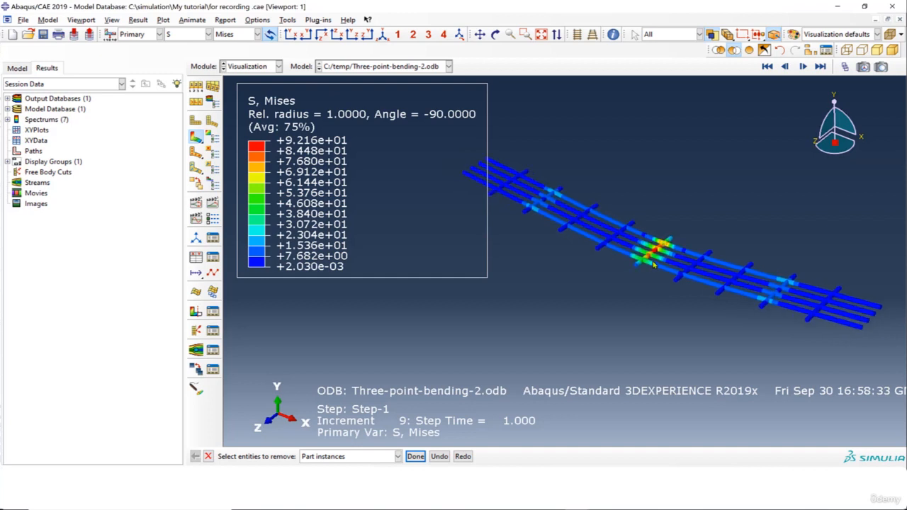
pyautogui.click(197, 34)
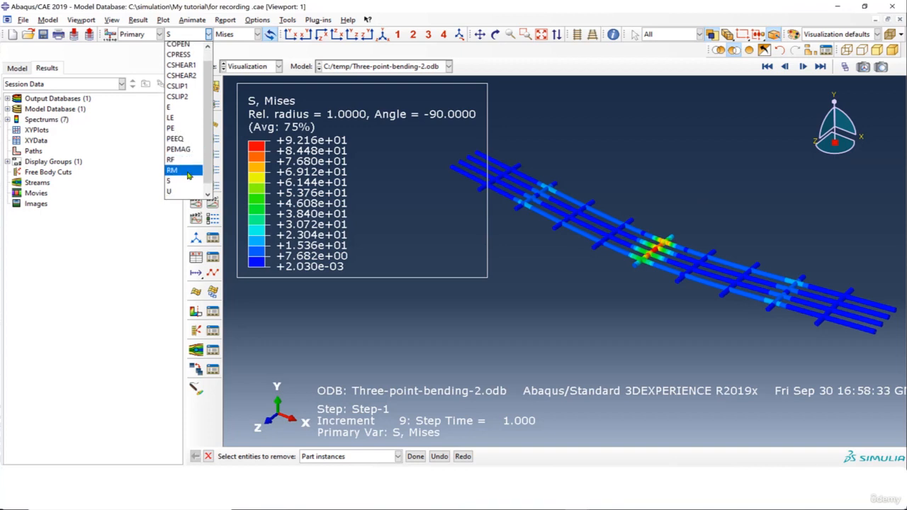
pyautogui.click(177, 184)
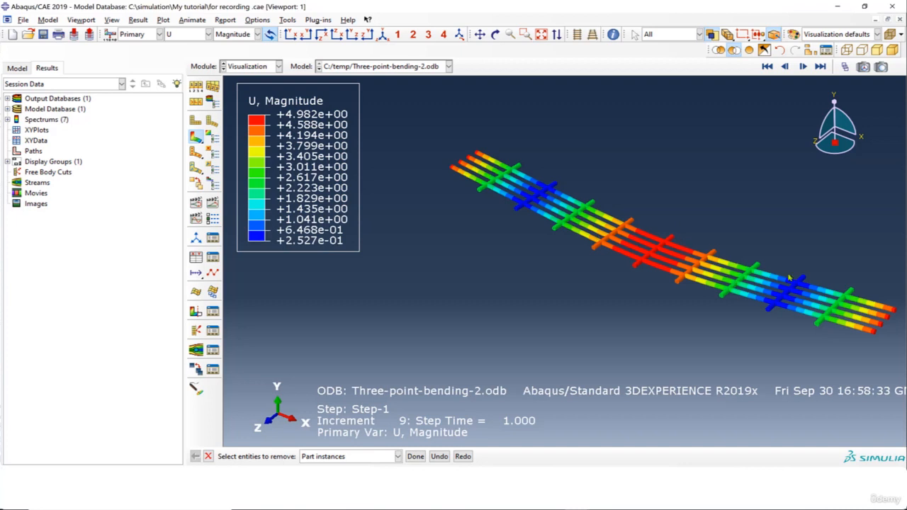
# - Restore all removed part instances to the display and examine the displacement contours on the whole three-point bending assembly
pyautogui.click(749, 51)
pyautogui.click(749, 49)
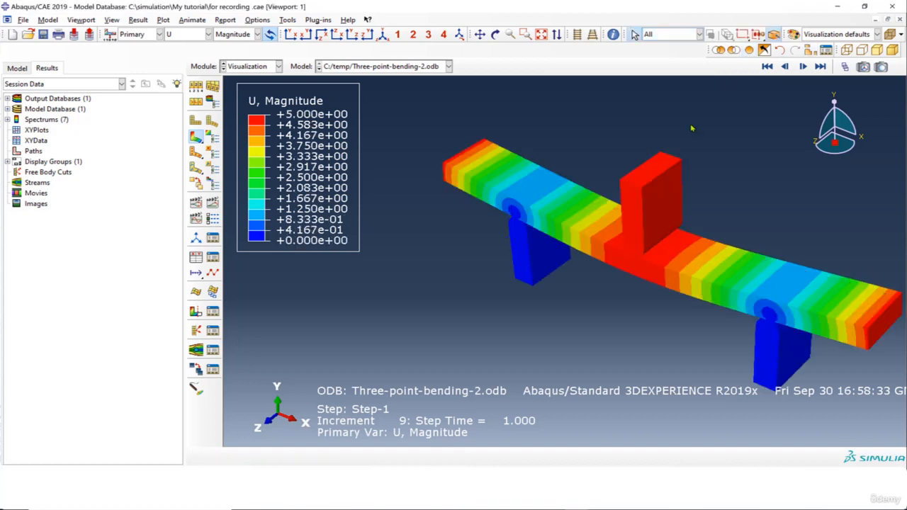
pyautogui.keyDown('ctrl'); pyautogui.keyDown('alt'); pyautogui.moveTo(635, 212); pyautogui.dragTo(586, 227); pyautogui.keyUp('alt'); pyautogui.keyUp('ctrl')
pyautogui.scroll(-1, 587, 228)
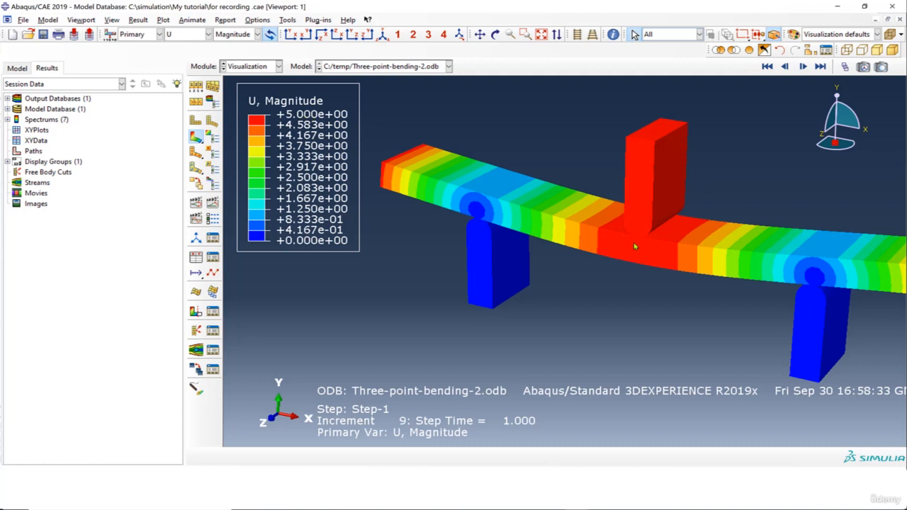
# - Switch the contour plot back to Mises stress (S) and examine the stress distribution along the beam beneath the loading fixture
pyautogui.click(192, 35)
pyautogui.click(174, 174)
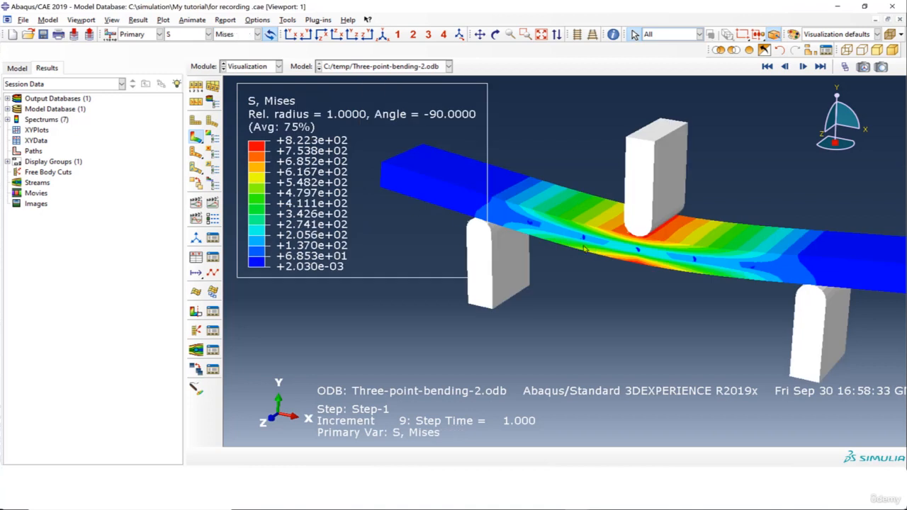
pyautogui.keyDown('ctrl'); pyautogui.keyDown('alt'); pyautogui.moveTo(585, 258); pyautogui.dragTo(579, 270); pyautogui.keyUp('alt'); pyautogui.keyUp('ctrl')
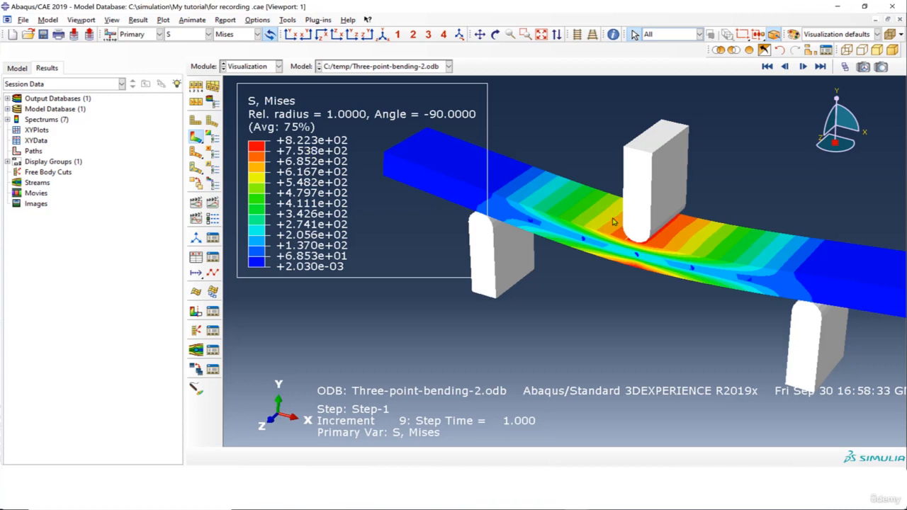
pyautogui.scroll(5, 614, 222)
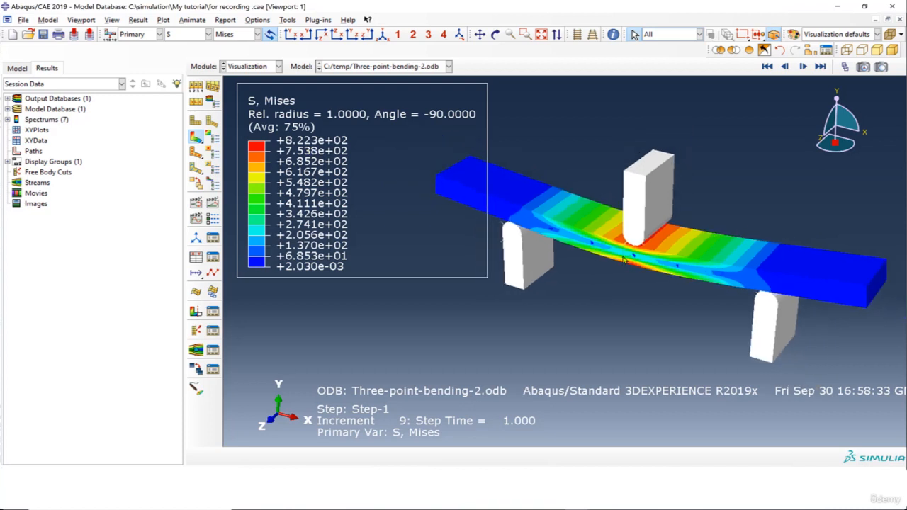
pyautogui.scroll(2, 624, 256)
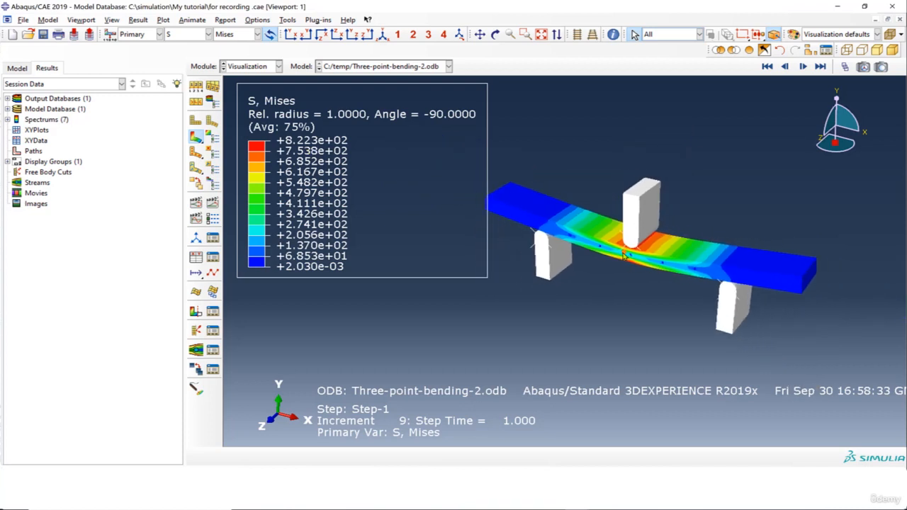
pyautogui.scroll(-4, 624, 256)
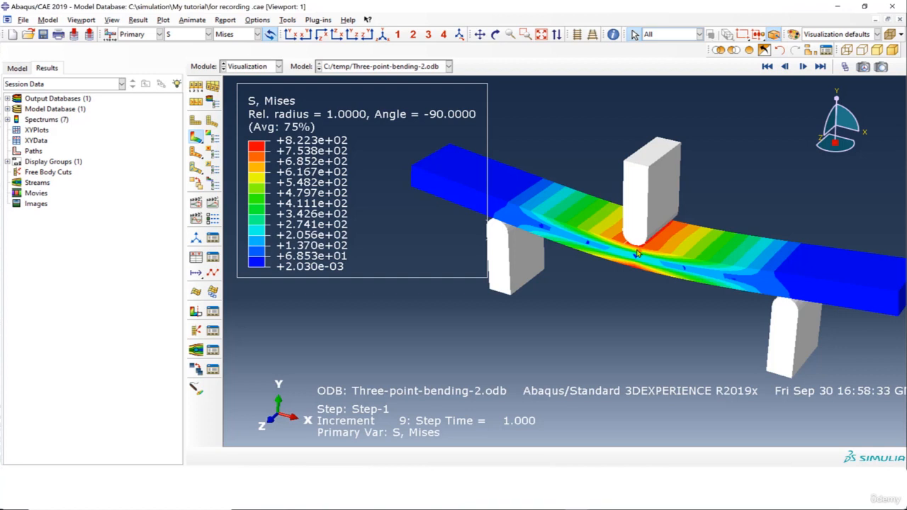
pyautogui.scroll(-3, 635, 252)
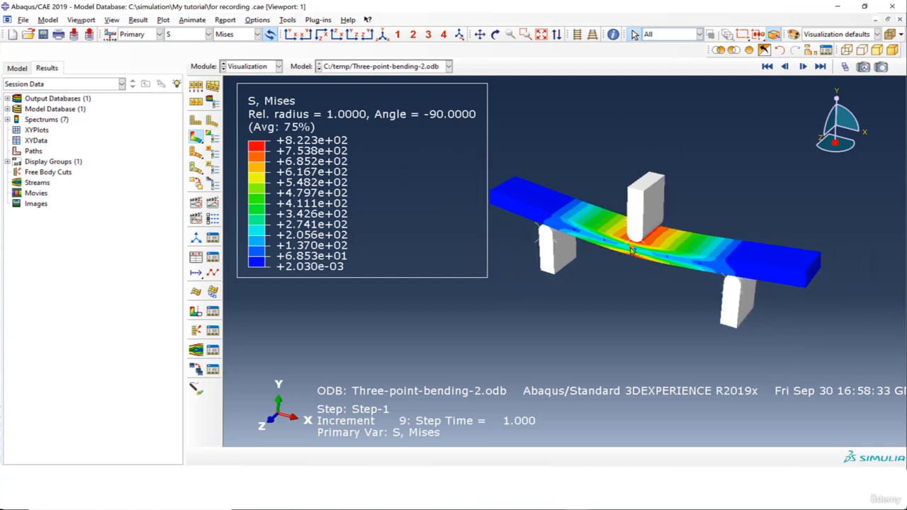
pyautogui.scroll(-1, 631, 249)
pyautogui.scroll(2, 636, 249)
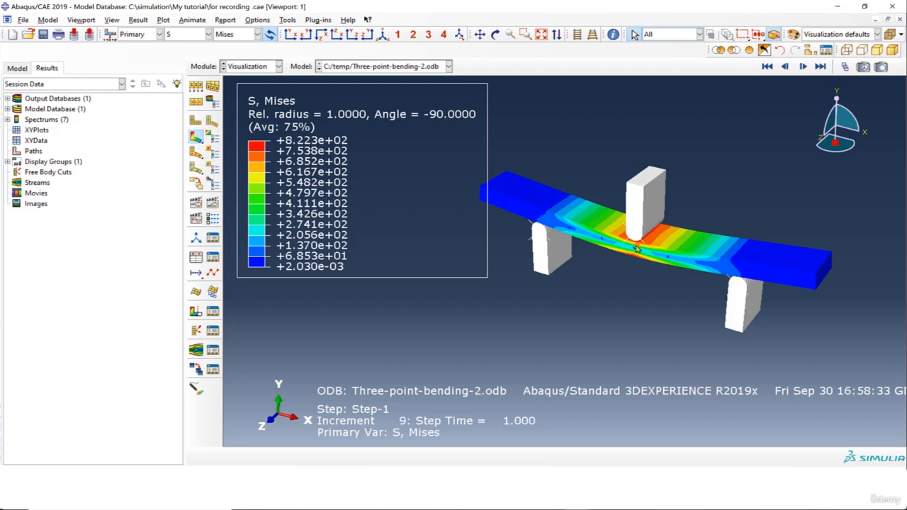
pyautogui.scroll(-2, 657, 214)
pyautogui.scroll(3, 656, 214)
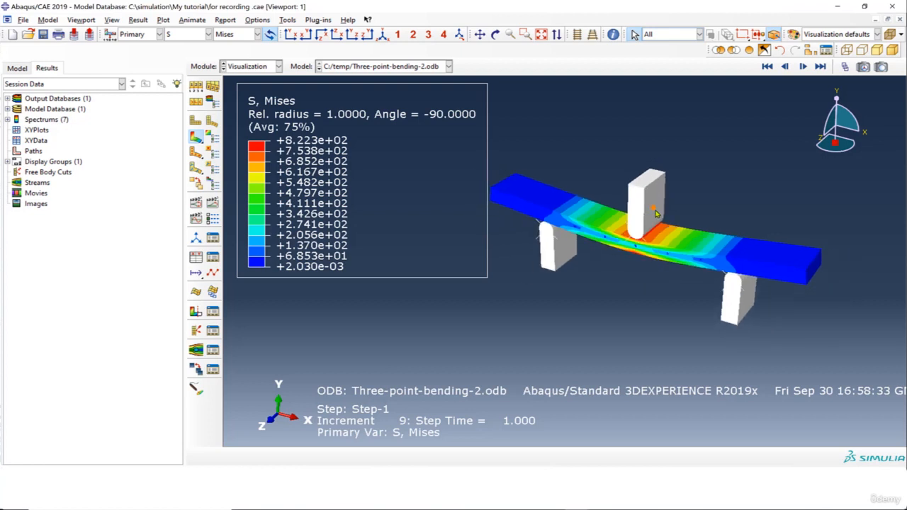